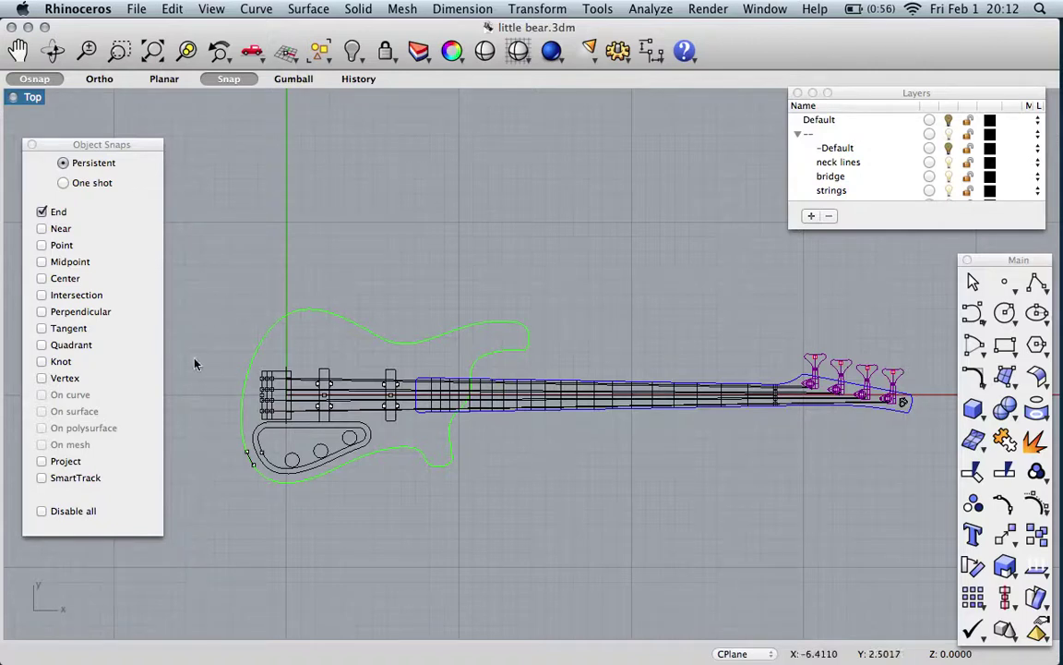
Pan and zoom around the little bear bass drawing in the Top viewport to review it.
{"action": "scroll", "coordinate": [210, 376], "scroll_direction": "up", "scroll_amount": 5}
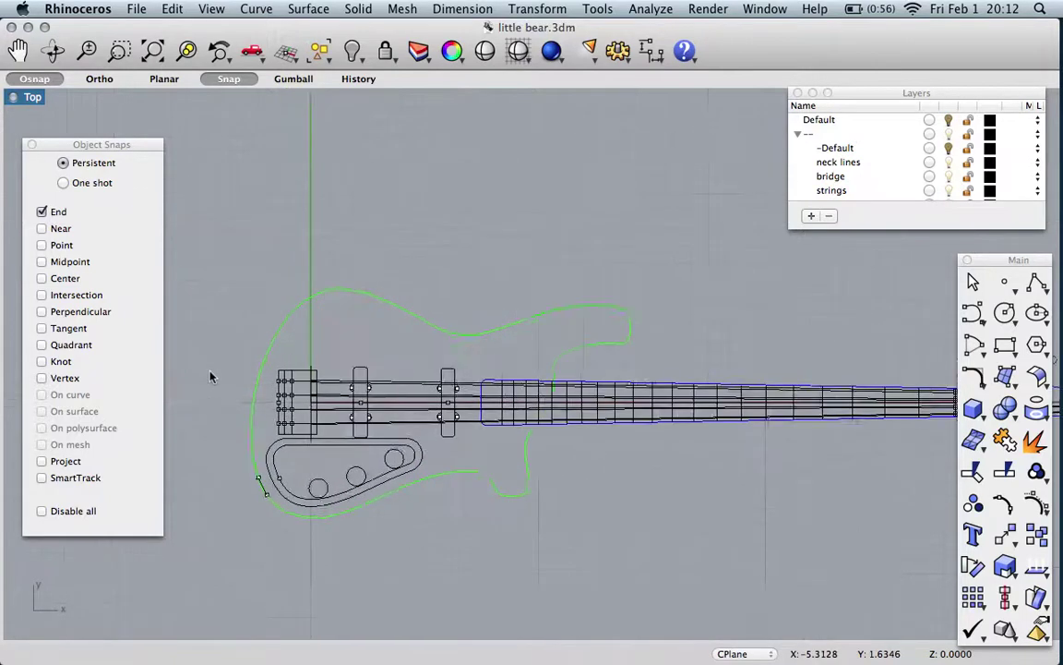
{"action": "scroll", "coordinate": [210, 376], "scroll_direction": "up", "scroll_amount": 2}
{"action": "scroll", "coordinate": [209, 376], "scroll_direction": "down", "scroll_amount": 2}
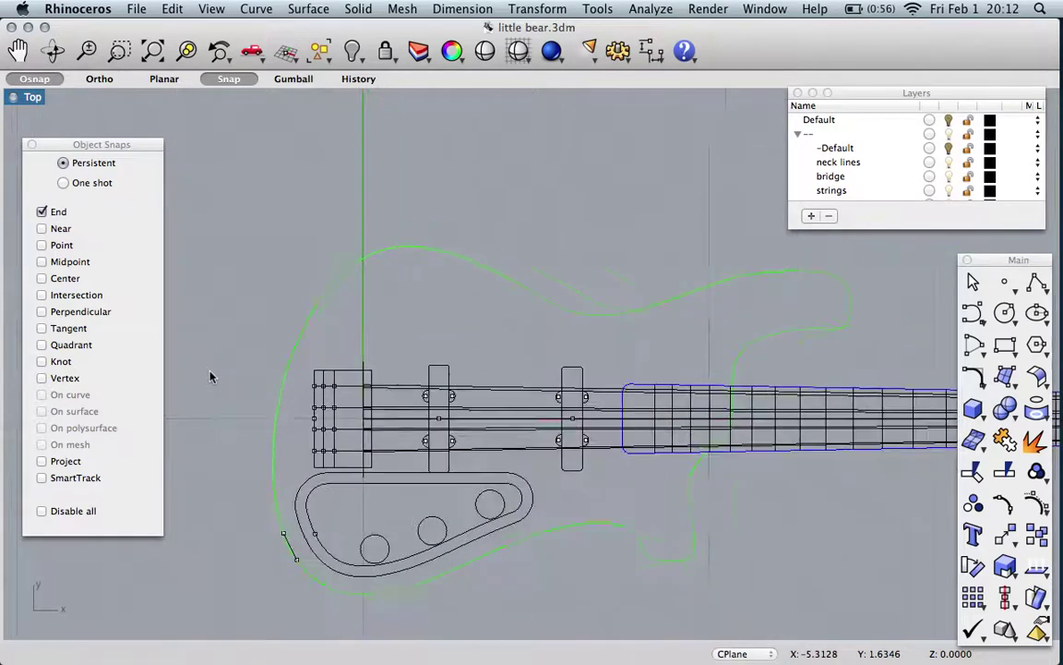
{"action": "scroll", "coordinate": [704, 414], "scroll_direction": "right", "scroll_amount": 10}
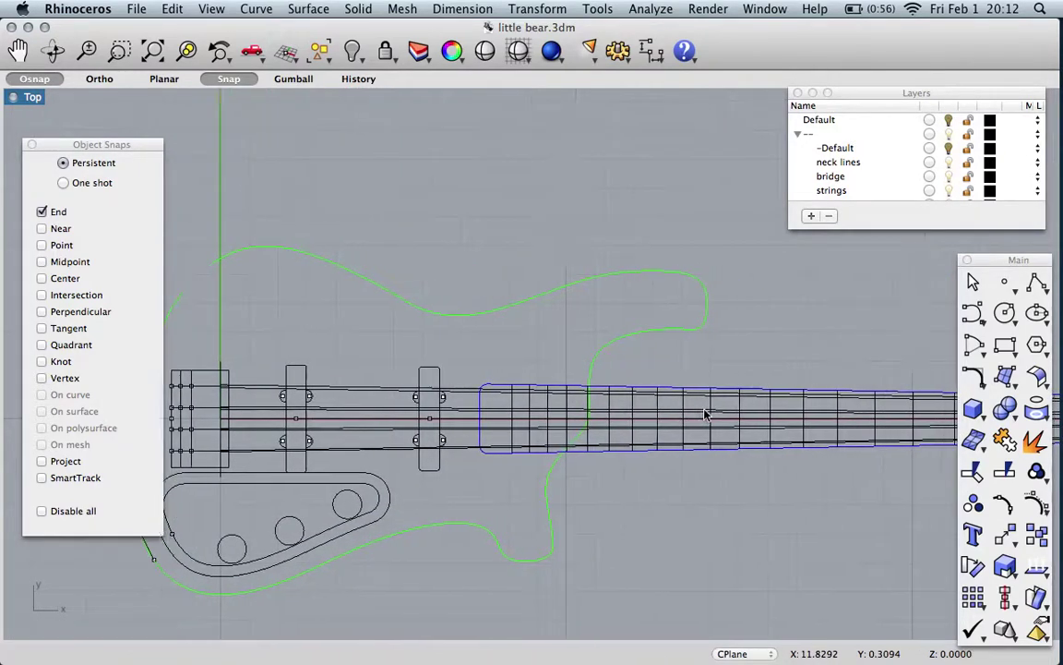
{"action": "scroll", "coordinate": [705, 415], "scroll_direction": "right", "scroll_amount": 15}
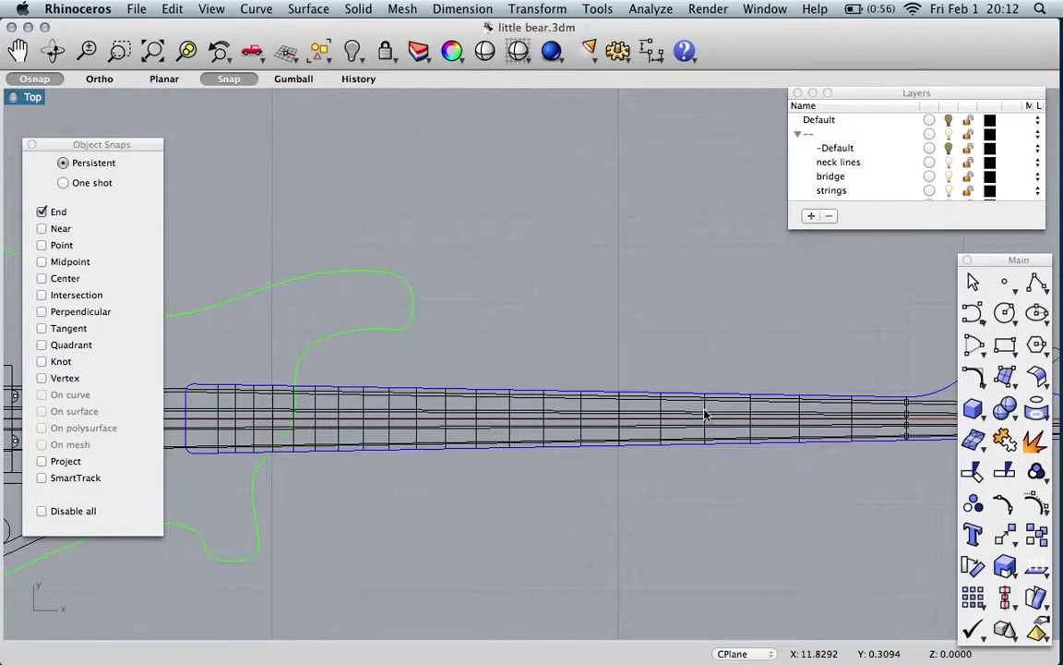
{"action": "scroll", "coordinate": [705, 415], "scroll_direction": "right", "scroll_amount": 5}
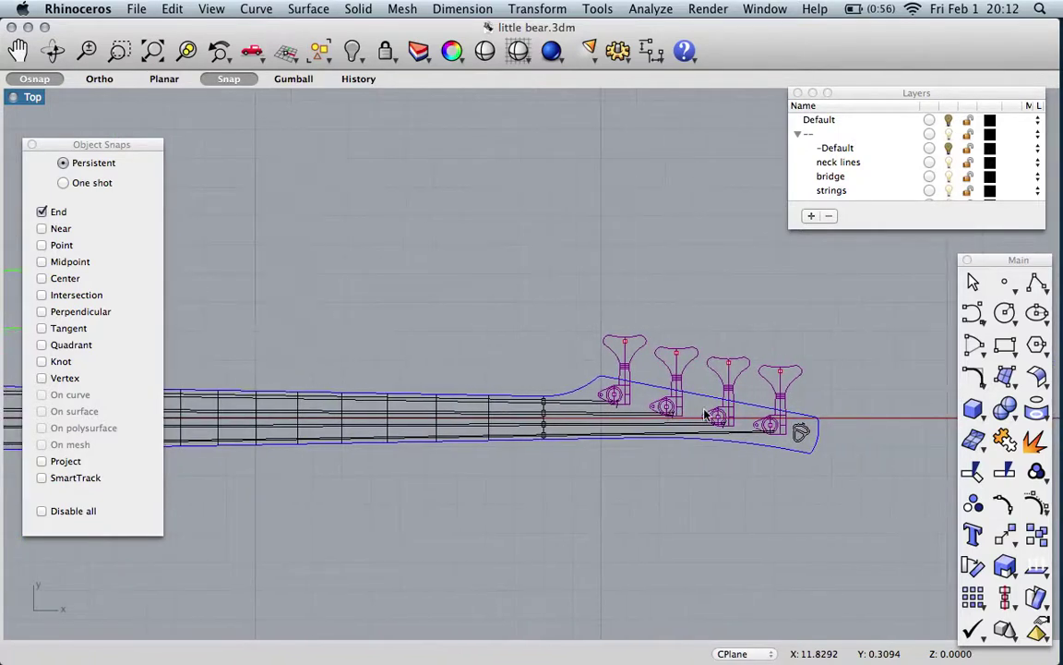
{"action": "scroll", "coordinate": [738, 474], "scroll_direction": "up", "scroll_amount": 2}
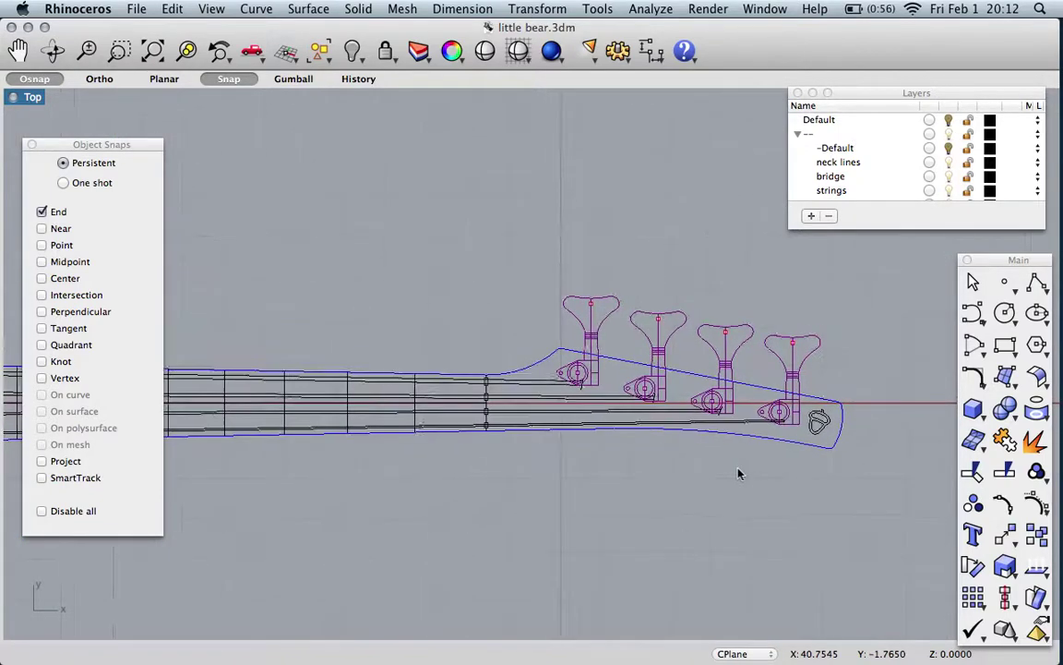
{"action": "scroll", "coordinate": [464, 507], "scroll_direction": "left", "scroll_amount": 3}
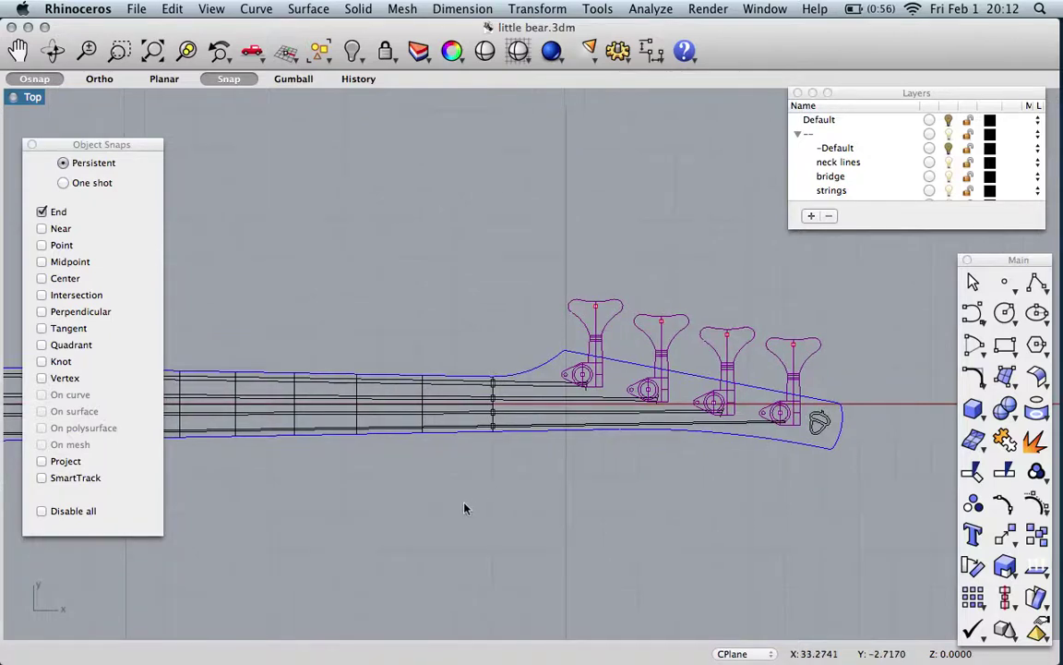
{"action": "scroll", "coordinate": [464, 508], "scroll_direction": "left", "scroll_amount": 10}
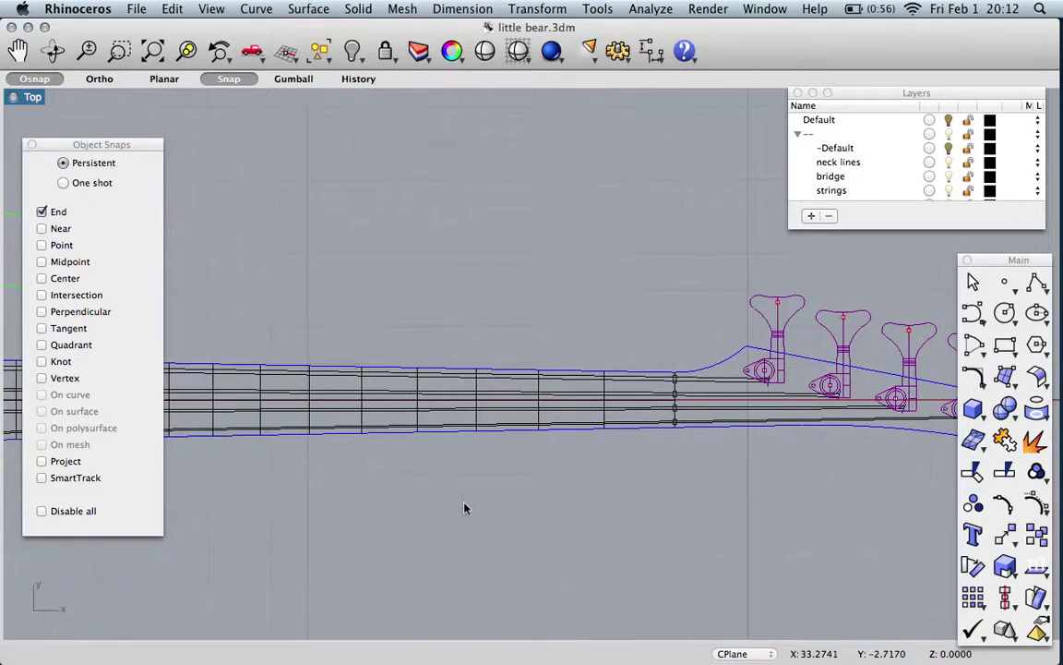
{"action": "scroll", "coordinate": [464, 508], "scroll_direction": "left", "scroll_amount": 5}
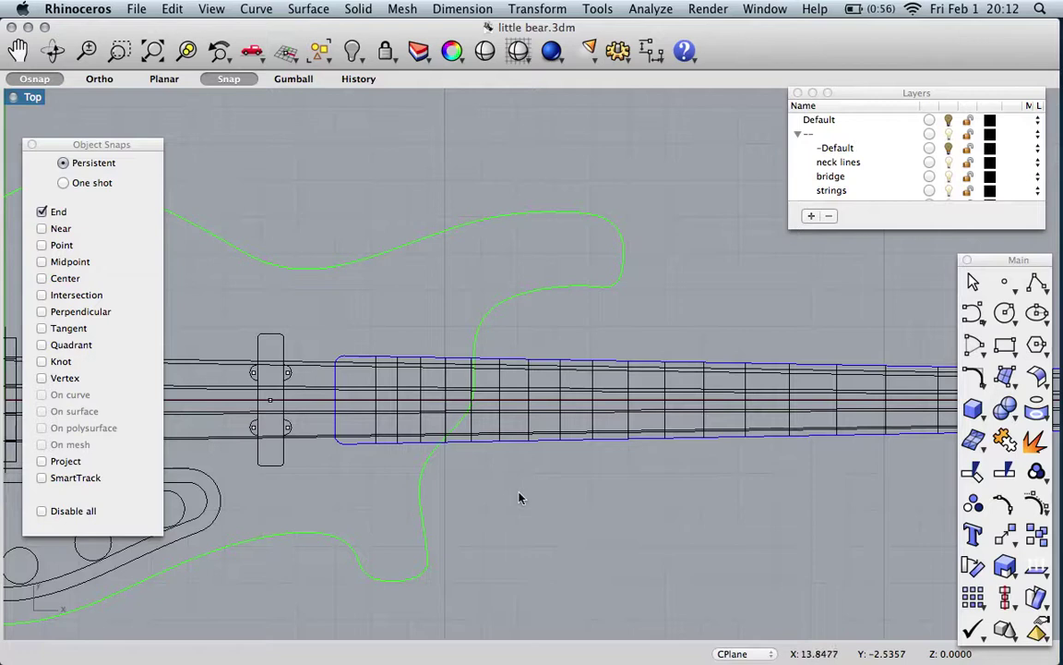
{"action": "scroll", "coordinate": [519, 496], "scroll_direction": "left", "scroll_amount": 8}
{"action": "scroll", "coordinate": [520, 496], "scroll_direction": "down", "scroll_amount": 3}
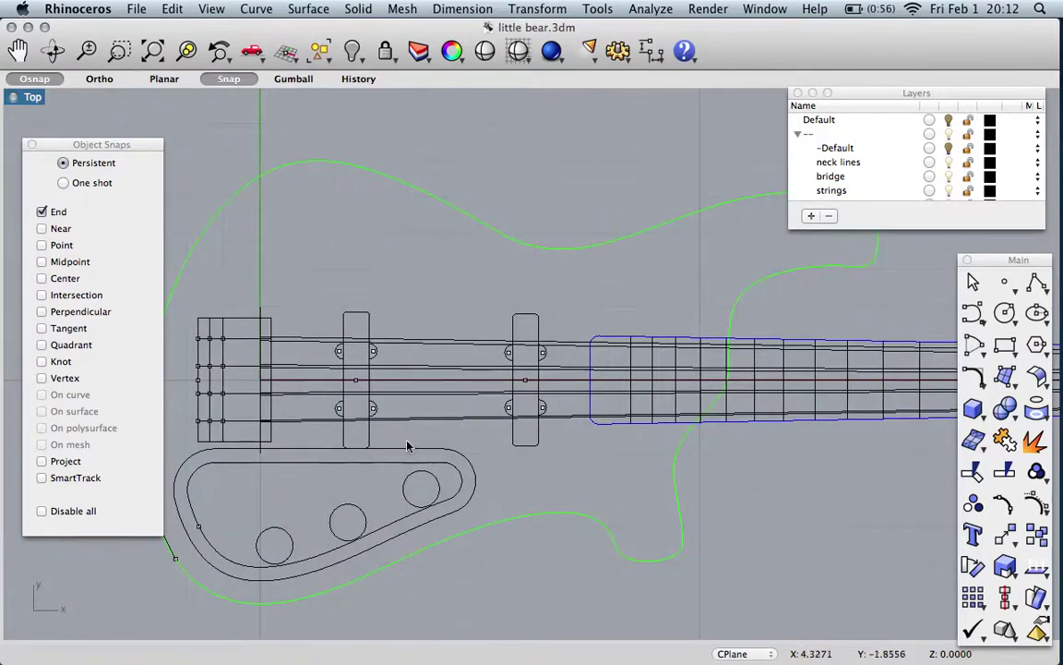
{"action": "scroll", "coordinate": [408, 444], "scroll_direction": "left", "scroll_amount": 2}
{"action": "scroll", "coordinate": [403, 449], "scroll_direction": "down", "scroll_amount": 1}
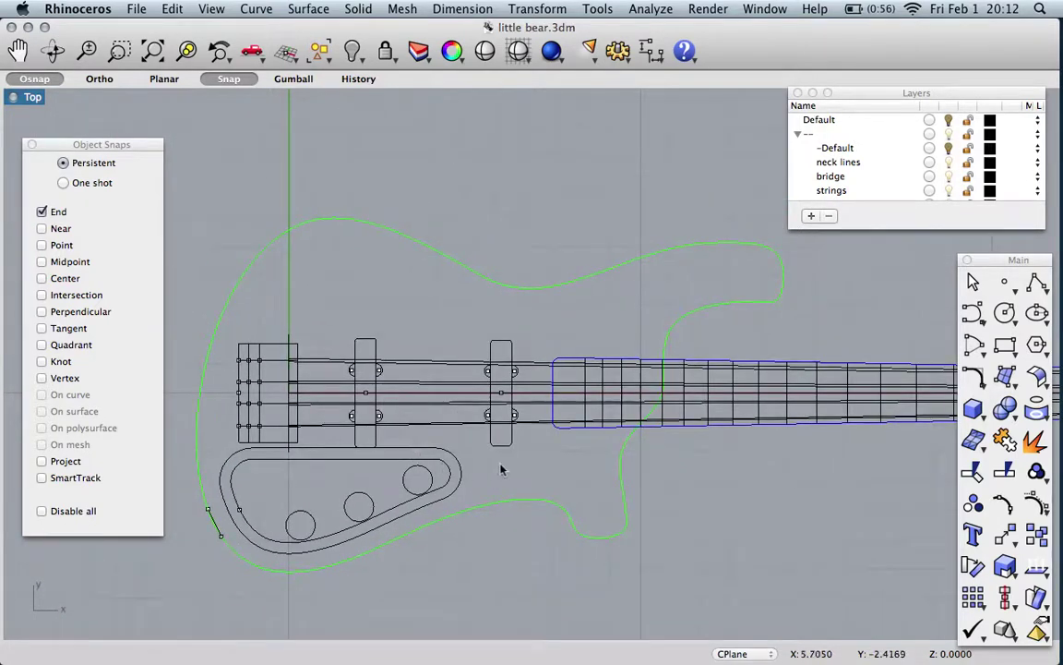
{"action": "scroll", "coordinate": [554, 453], "scroll_direction": "right", "scroll_amount": 2}
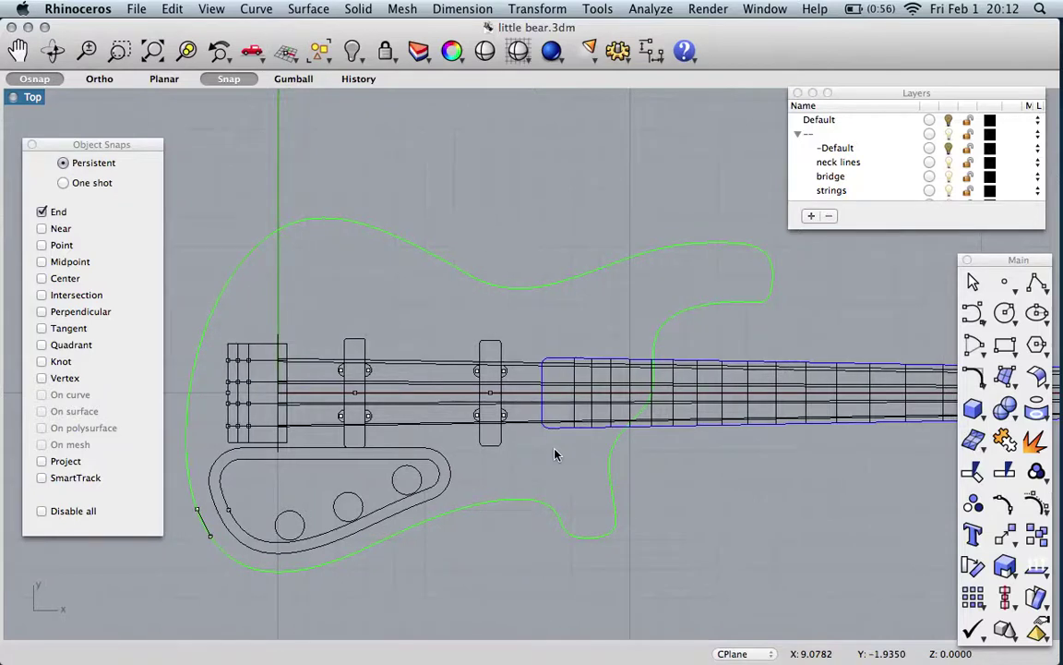
{"action": "scroll", "coordinate": [554, 453], "scroll_direction": "right", "scroll_amount": 5}
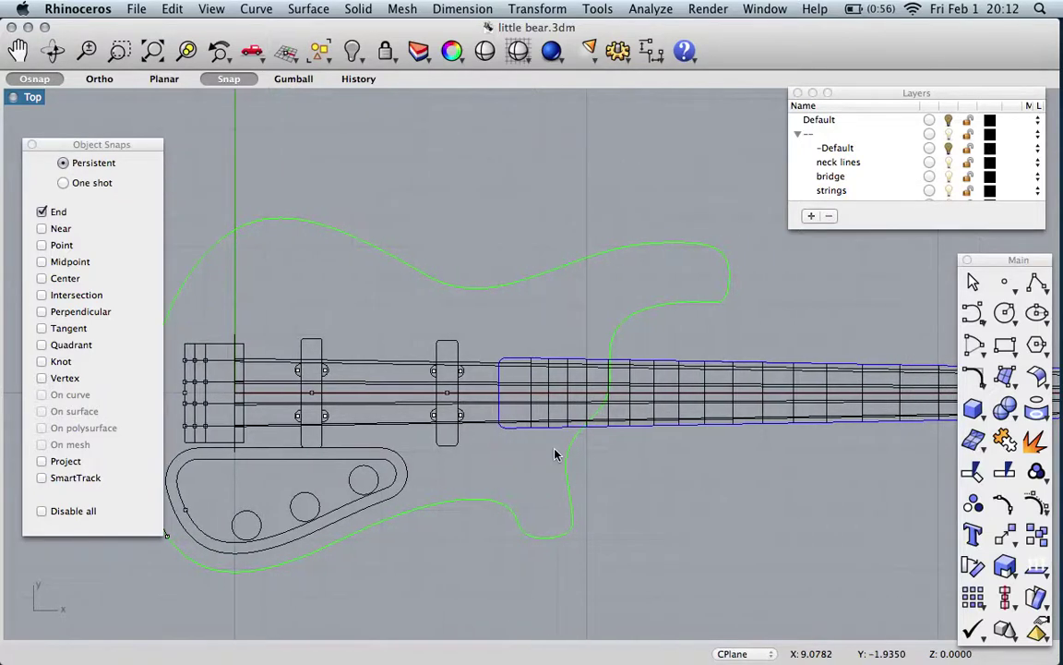
{"action": "scroll", "coordinate": [555, 453], "scroll_direction": "left", "scroll_amount": 5}
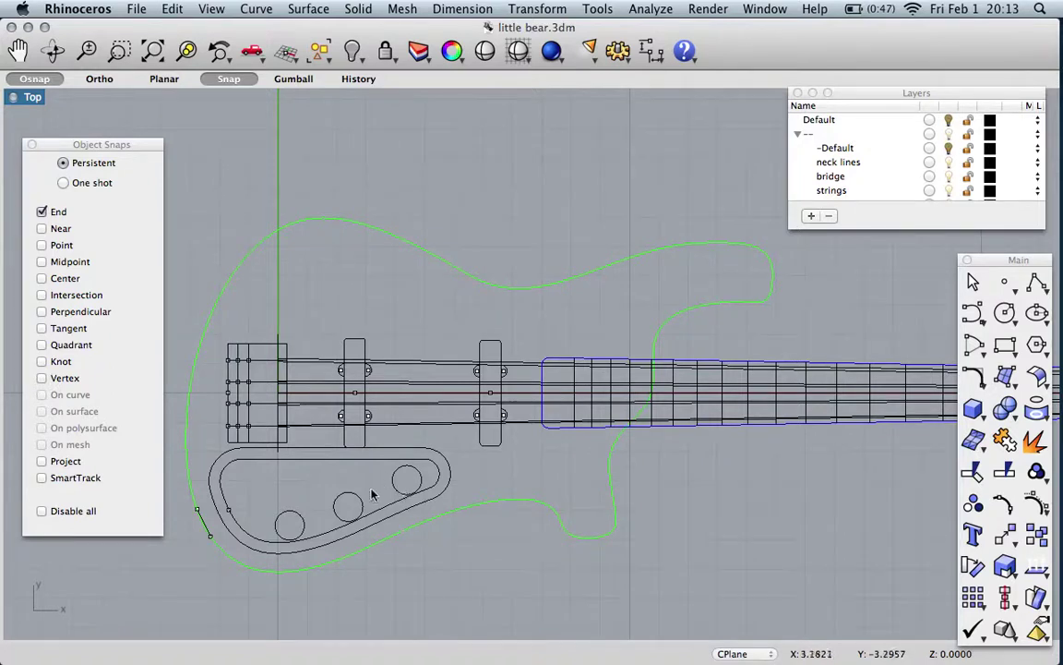
Finish scanning across the bass body, then close little bear.3dm.
{"action": "scroll", "coordinate": [612, 484], "scroll_direction": "right", "scroll_amount": 5}
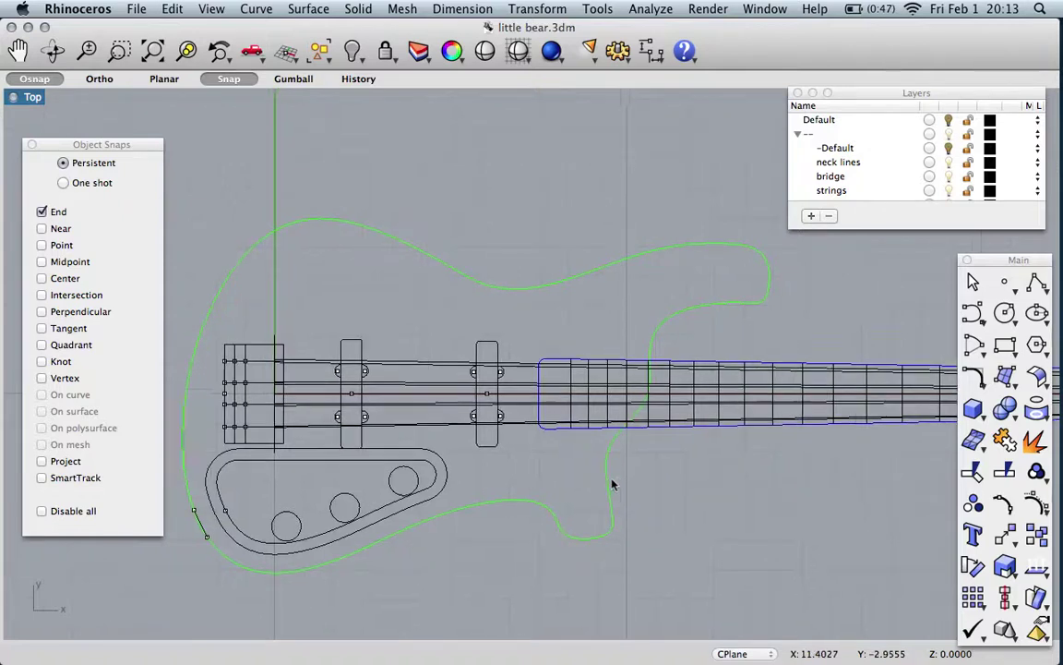
{"action": "scroll", "coordinate": [612, 483], "scroll_direction": "right", "scroll_amount": 20}
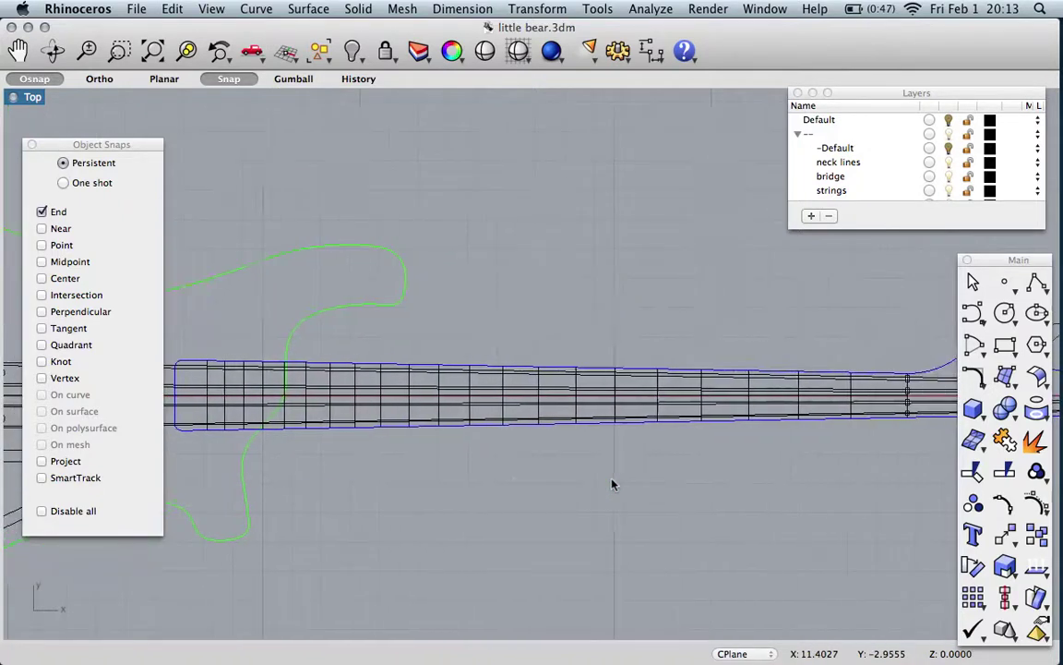
{"action": "scroll", "coordinate": [612, 484], "scroll_direction": "right", "scroll_amount": 18}
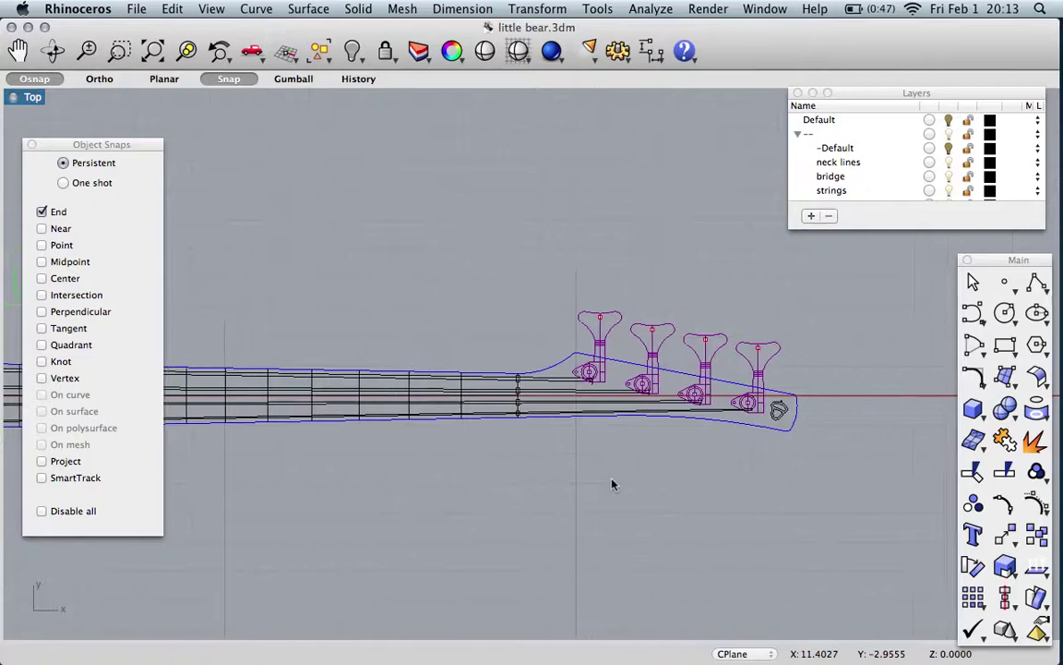
{"action": "scroll", "coordinate": [612, 484], "scroll_direction": "right", "scroll_amount": 3}
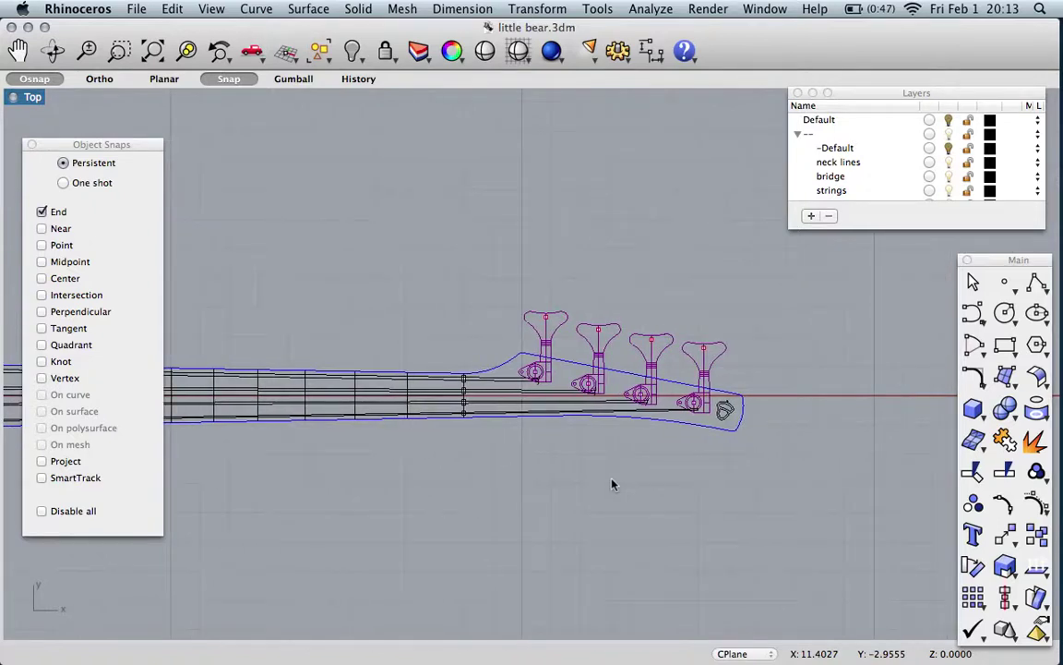
{"action": "scroll", "coordinate": [612, 483], "scroll_direction": "left", "scroll_amount": 12}
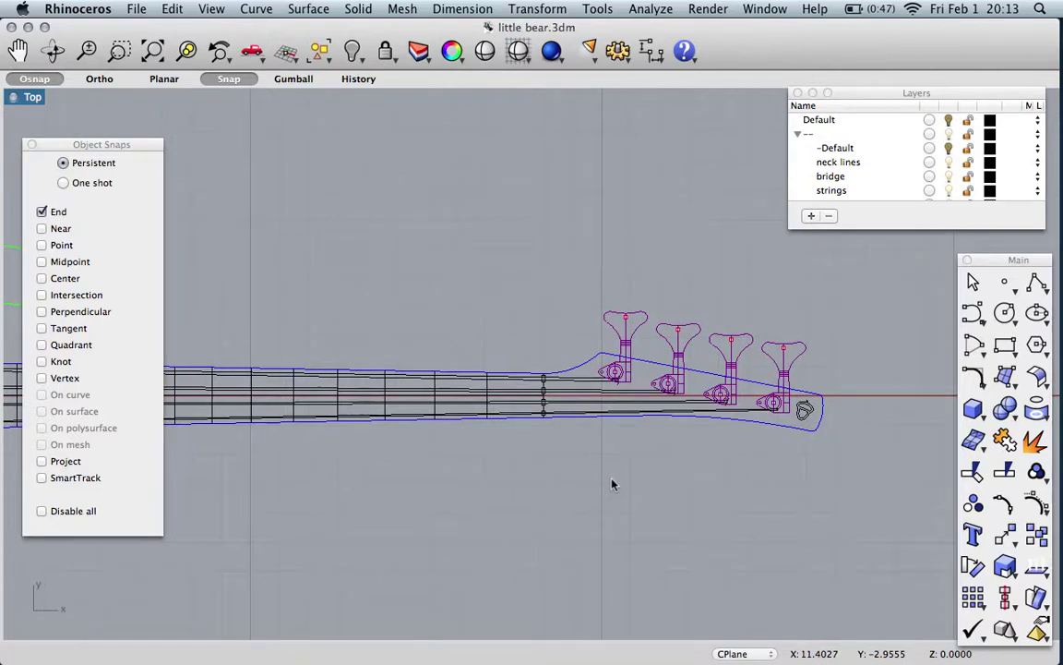
{"action": "scroll", "coordinate": [612, 484], "scroll_direction": "left", "scroll_amount": 9}
{"action": "scroll", "coordinate": [612, 484], "scroll_direction": "left", "scroll_amount": 2}
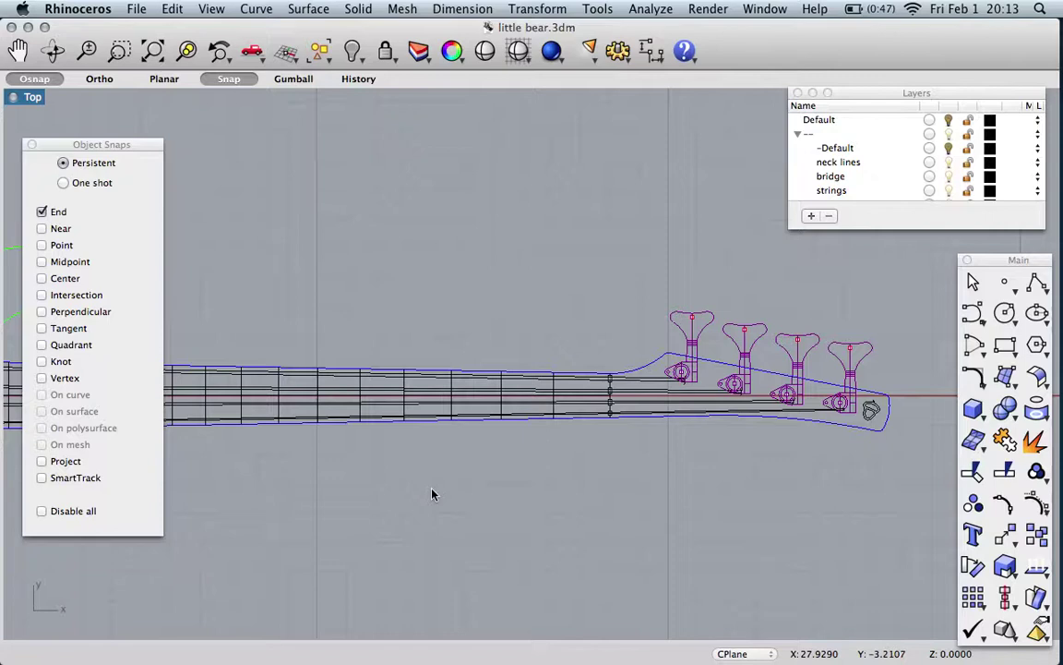
{"action": "scroll", "coordinate": [432, 494], "scroll_direction": "left", "scroll_amount": 6}
{"action": "scroll", "coordinate": [432, 494], "scroll_direction": "right", "scroll_amount": 3}
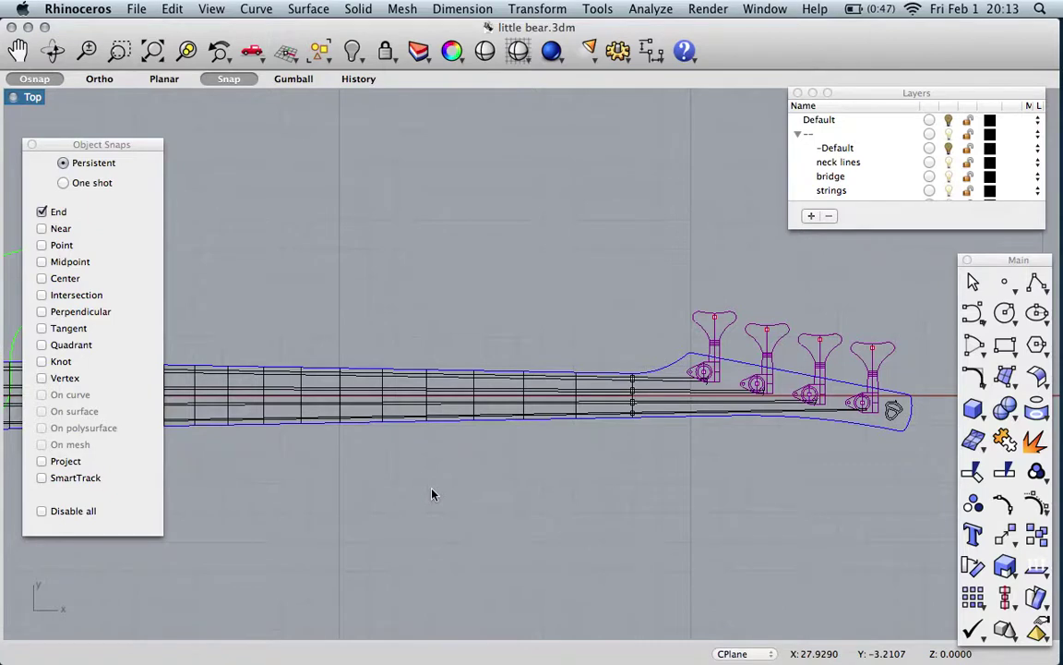
{"action": "scroll", "coordinate": [387, 499], "scroll_direction": "left", "scroll_amount": 20}
{"action": "scroll", "coordinate": [387, 499], "scroll_direction": "left", "scroll_amount": 20}
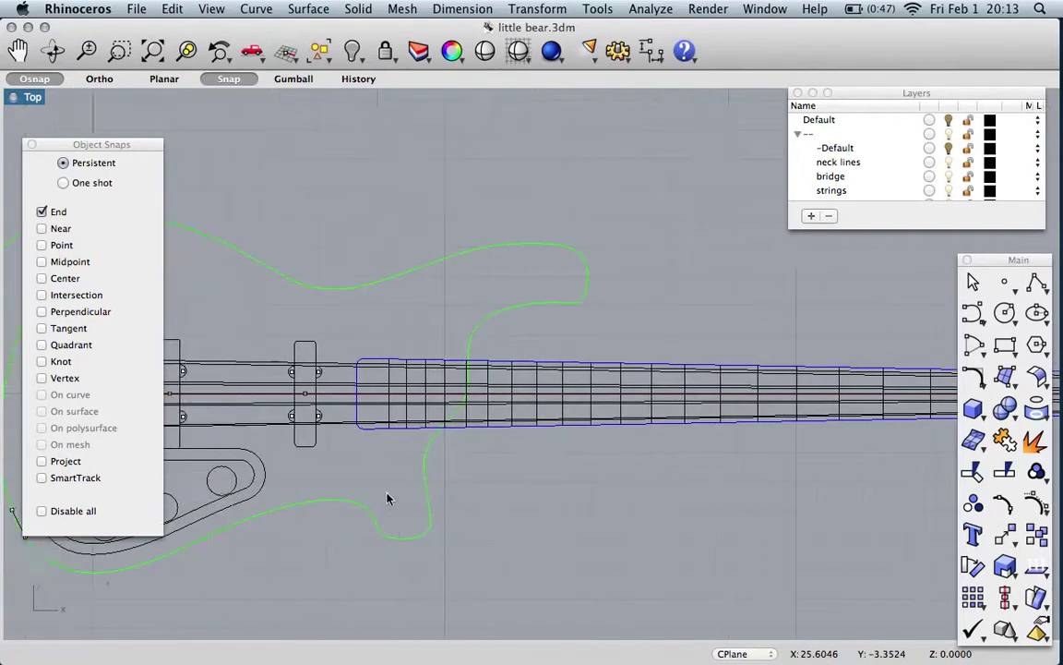
{"action": "scroll", "coordinate": [387, 498], "scroll_direction": "right", "scroll_amount": 2}
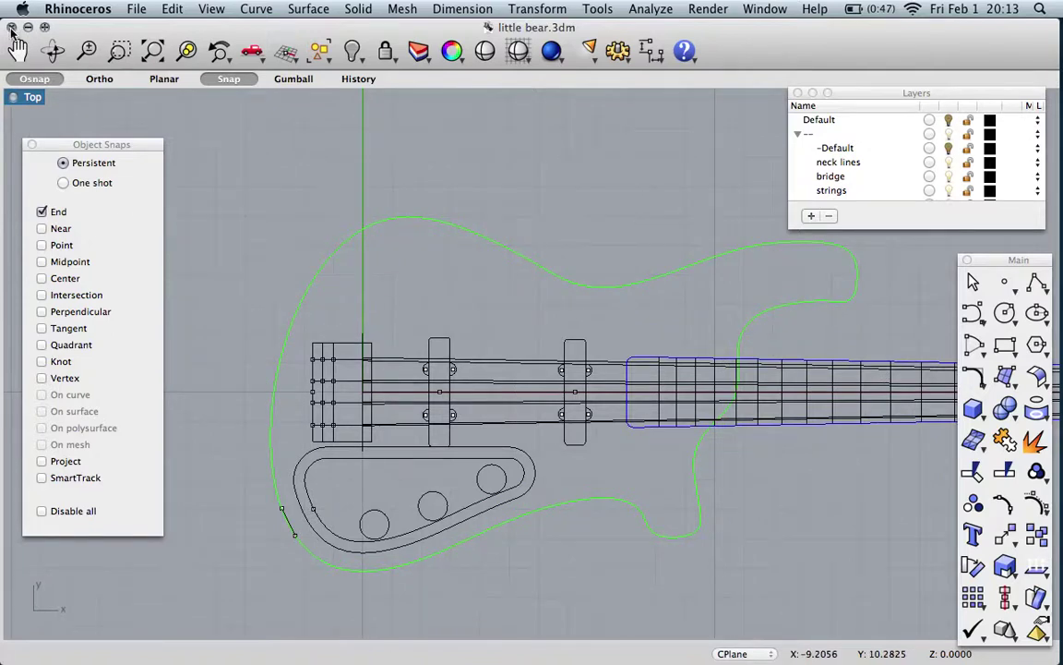
{"action": "scroll", "coordinate": [350, 219], "scroll_direction": "right", "scroll_amount": 9}
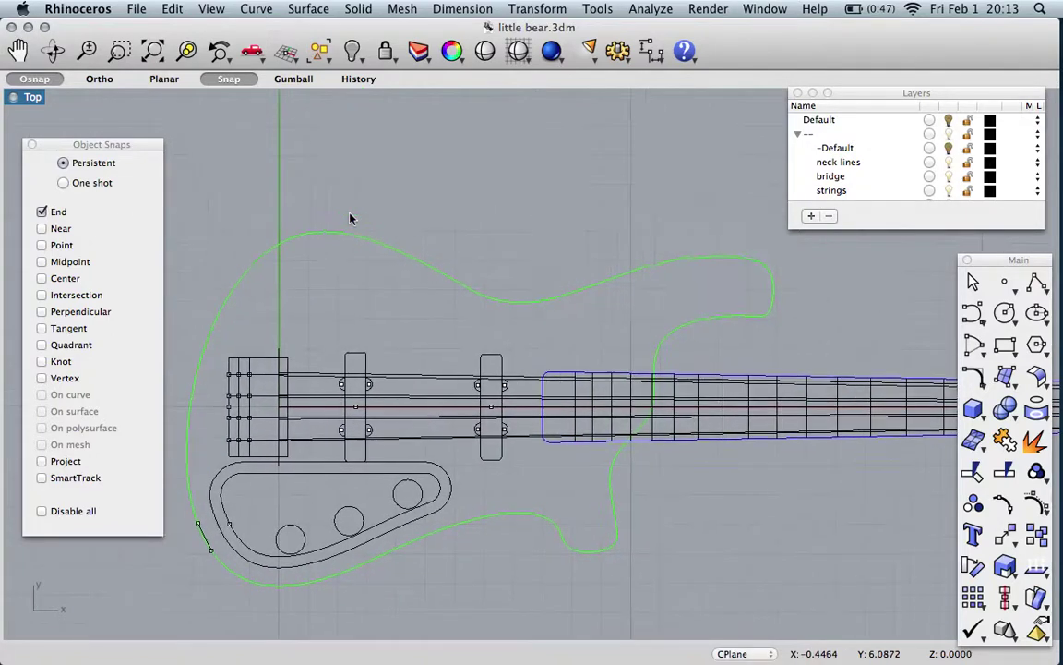
{"action": "scroll", "coordinate": [350, 219], "scroll_direction": "left", "scroll_amount": 3}
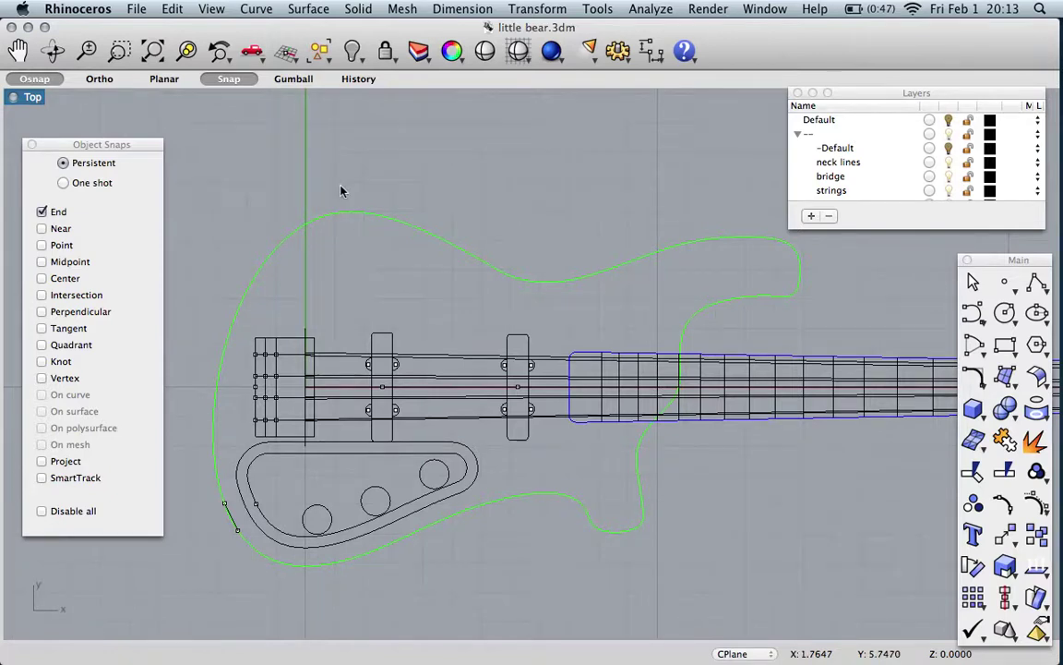
{"action": "left_click", "coordinate": [12, 28]}
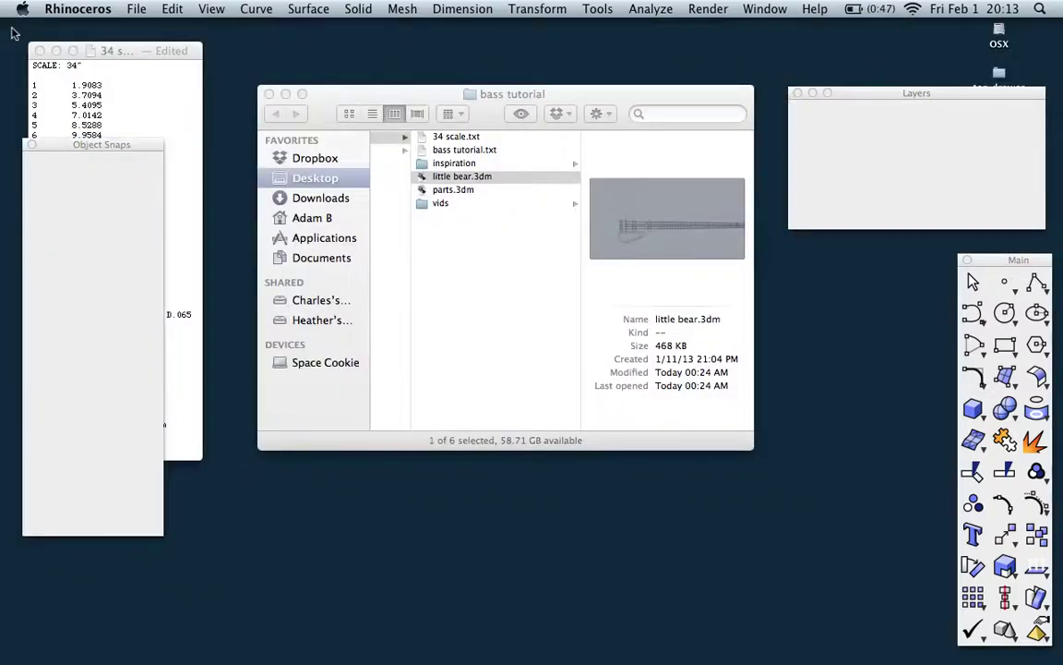
Start a new empty model and save it to the Desktop as newbass.3dm.
{"action": "left_click", "coordinate": [136, 10]}
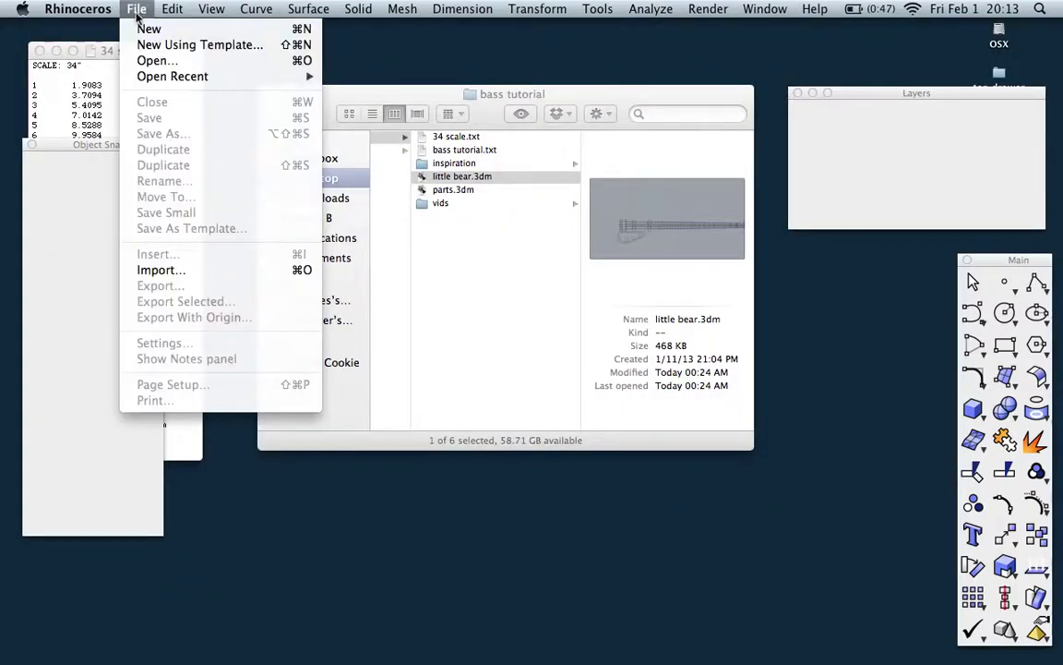
{"action": "left_click", "coordinate": [143, 30]}
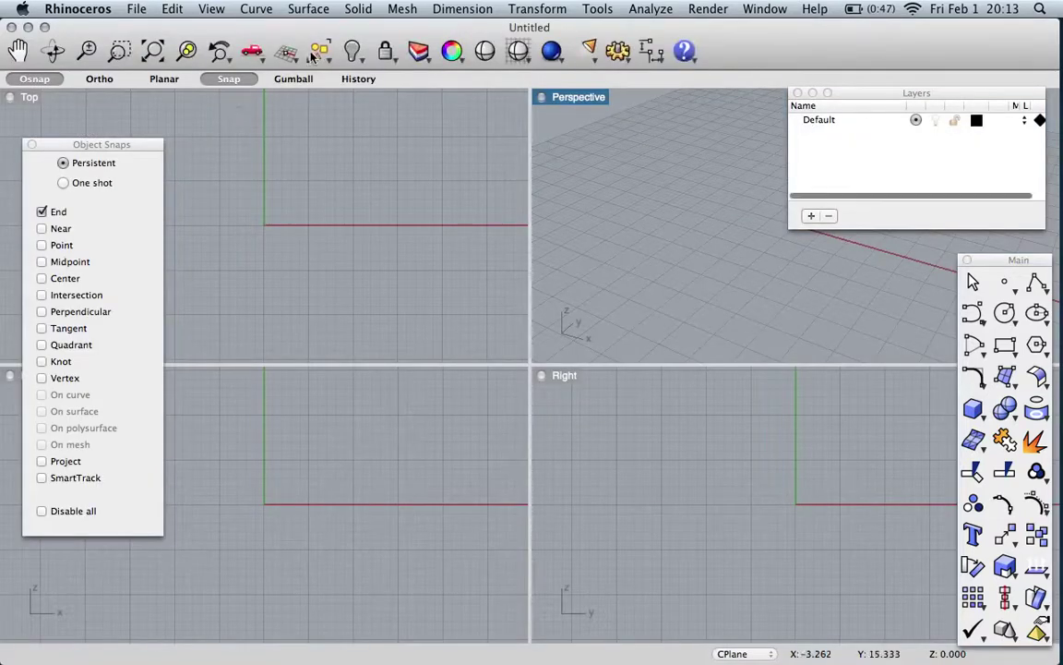
{"action": "left_click", "coordinate": [138, 10]}
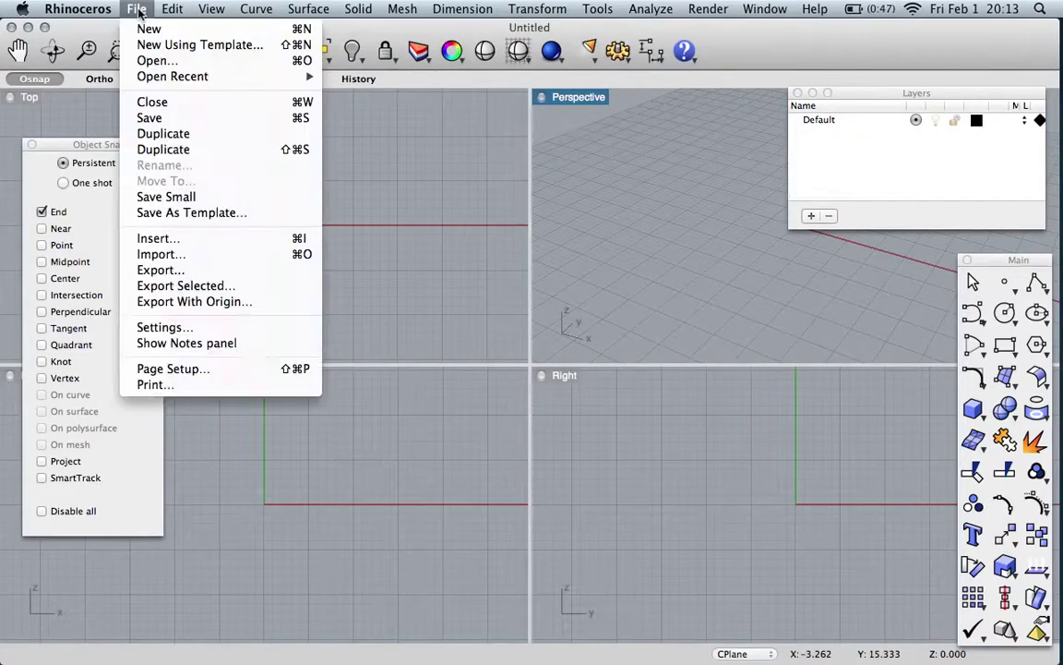
{"action": "left_click", "coordinate": [146, 120]}
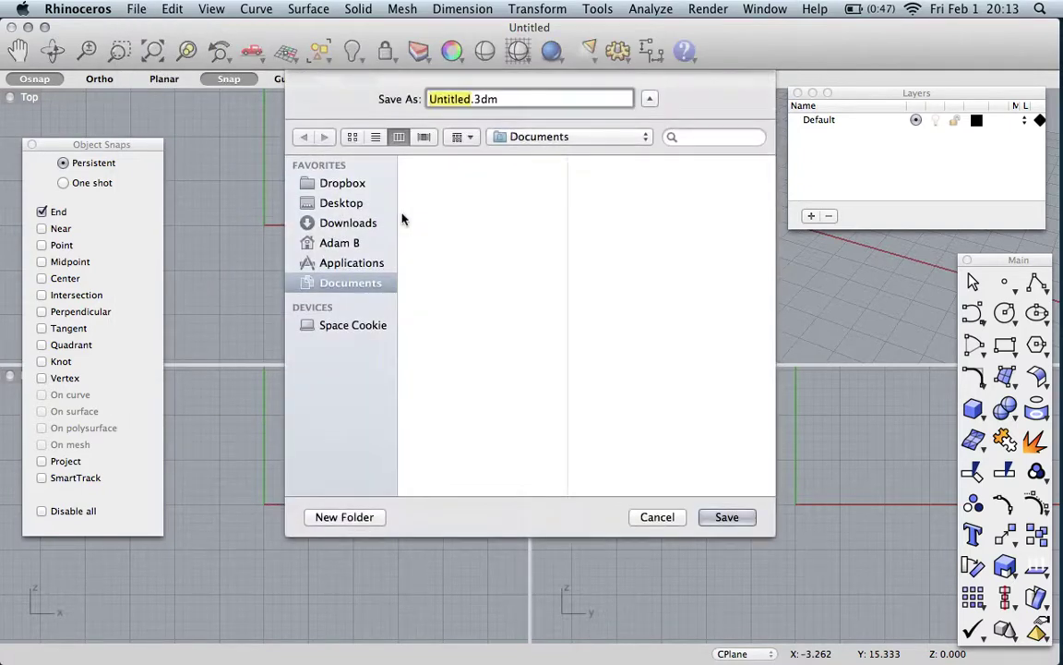
{"action": "left_click", "coordinate": [365, 203]}
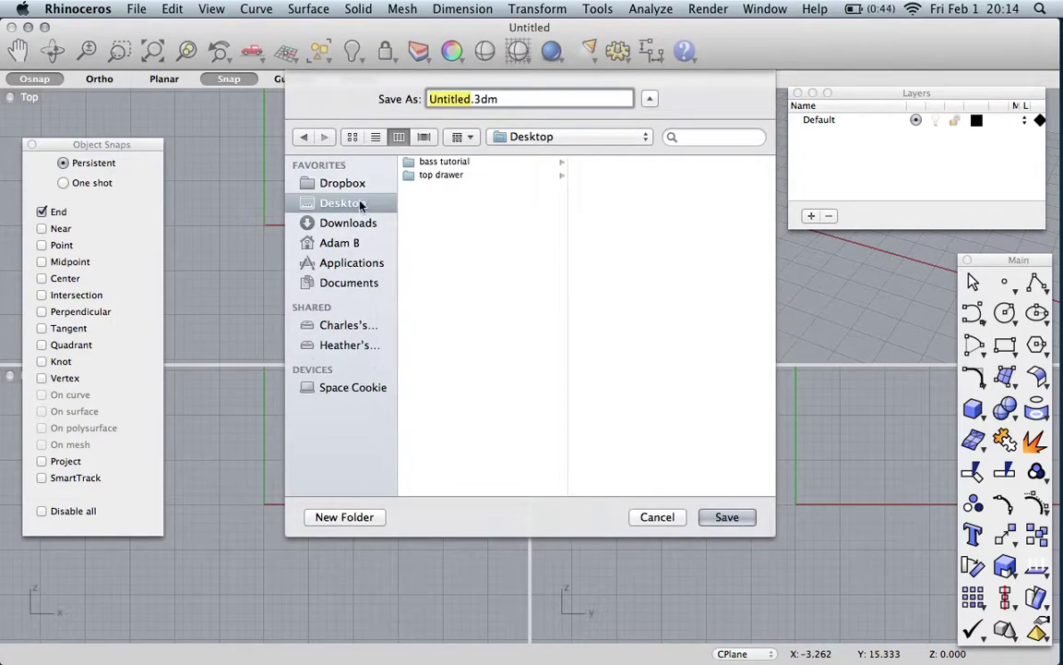
{"action": "type", "text": "newbass"}
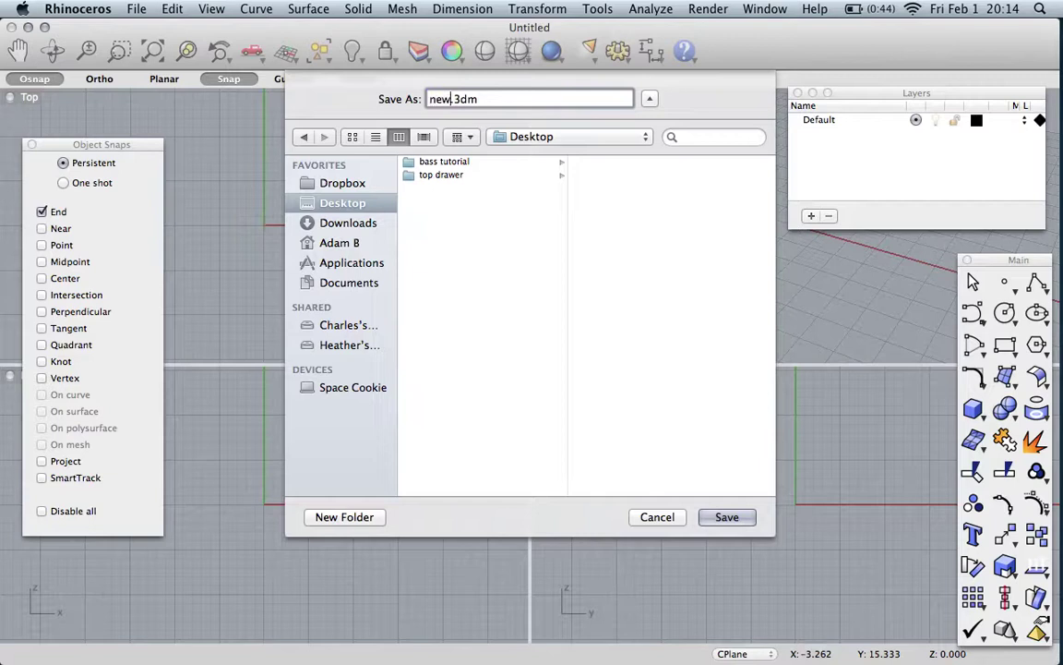
{"action": "left_click", "coordinate": [725, 516]}
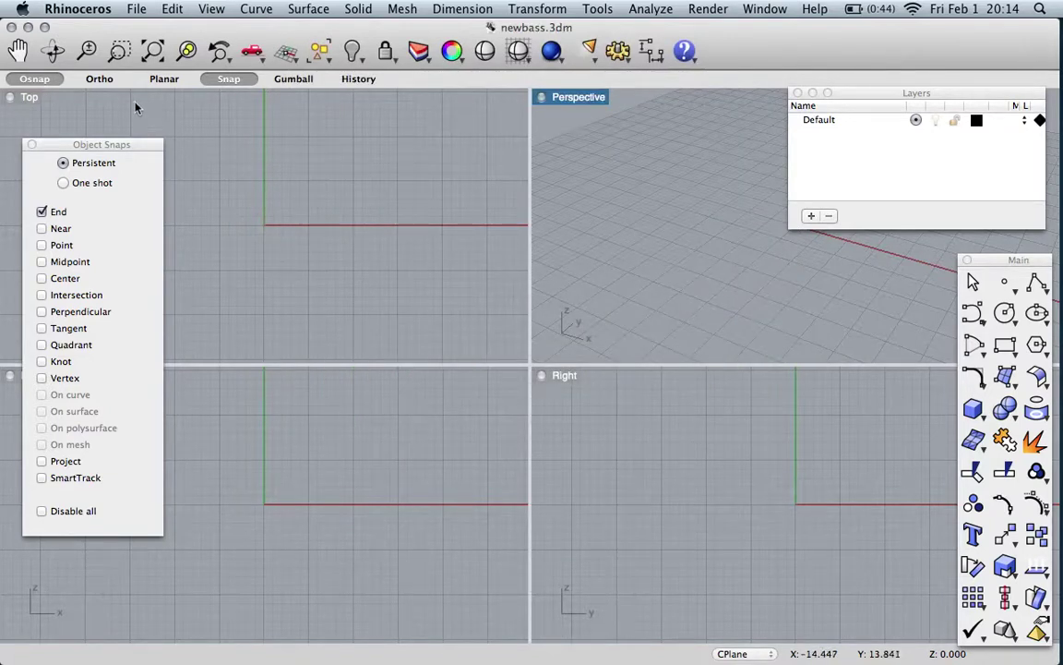
Maximize the Top viewport and set both page units and model units to Inches.
{"action": "double_click", "coordinate": [22, 97]}
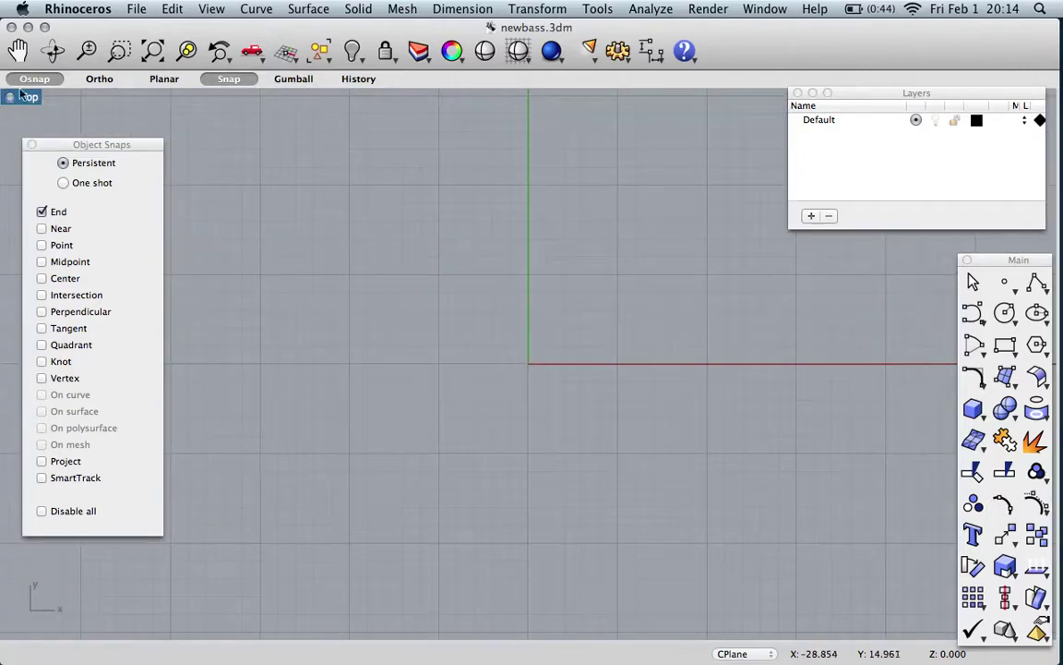
{"action": "left_click", "coordinate": [137, 9]}
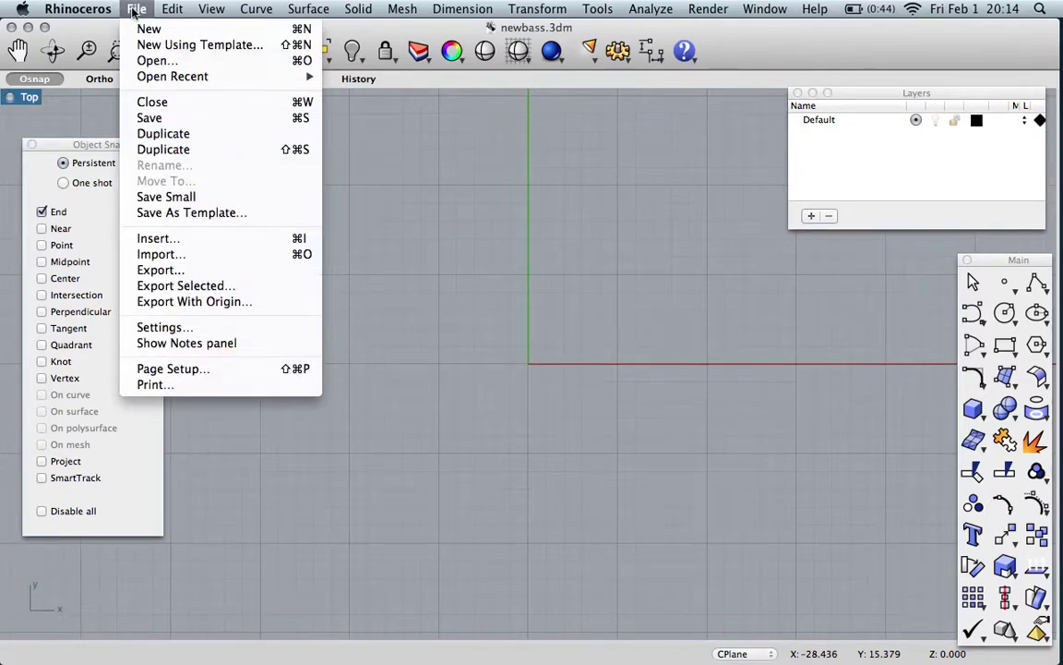
{"action": "mouse_move", "coordinate": [89, 12]}
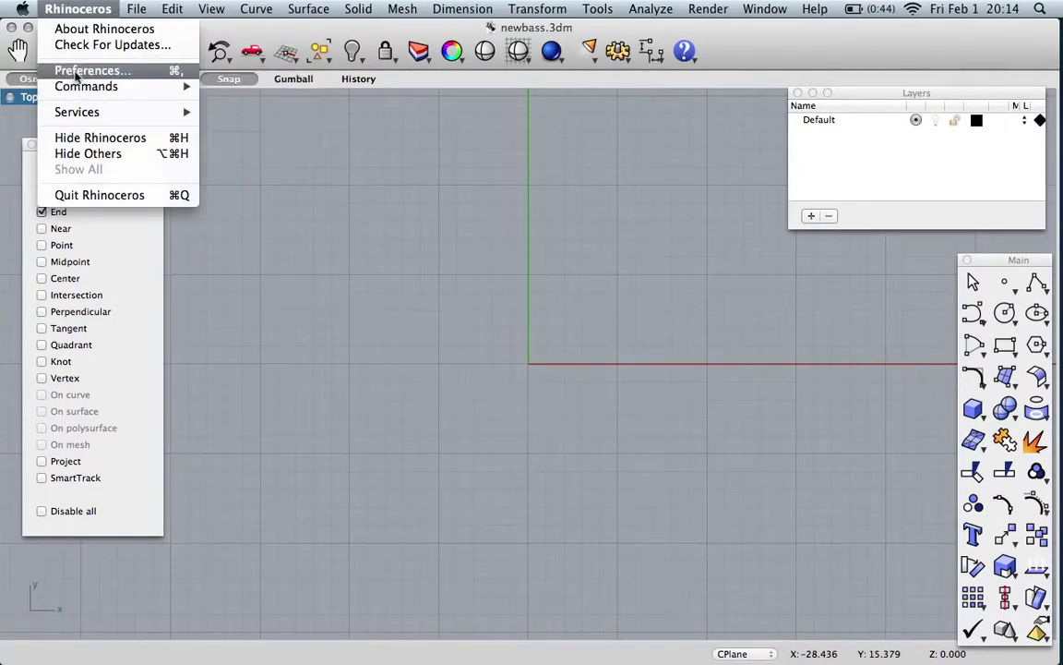
{"action": "mouse_move", "coordinate": [147, 11]}
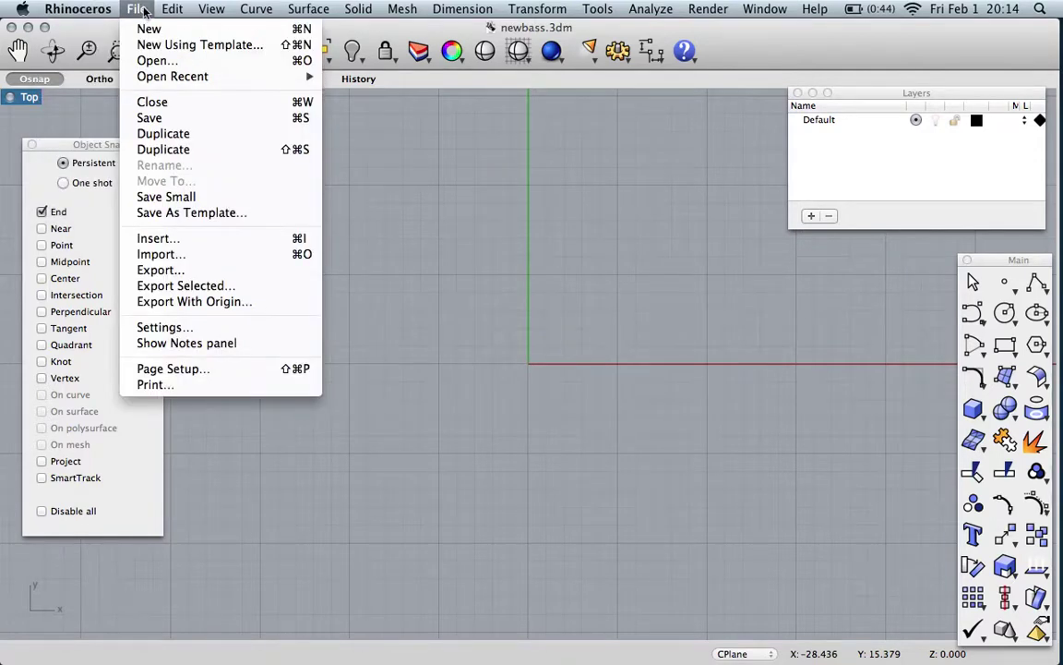
{"action": "left_click", "coordinate": [148, 327]}
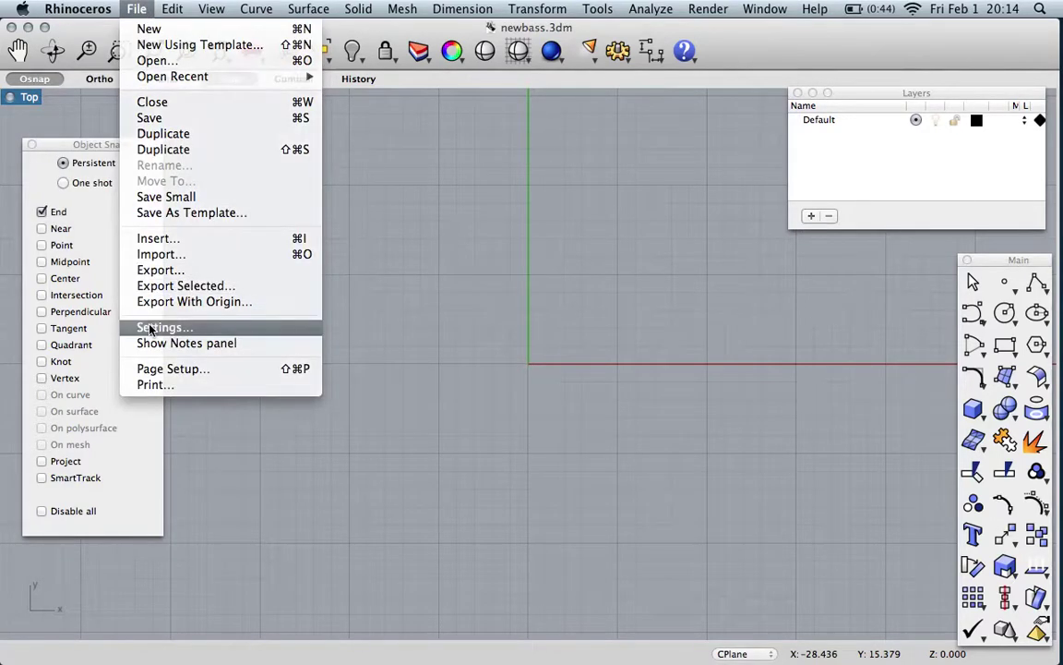
{"action": "left_click", "coordinate": [554, 362]}
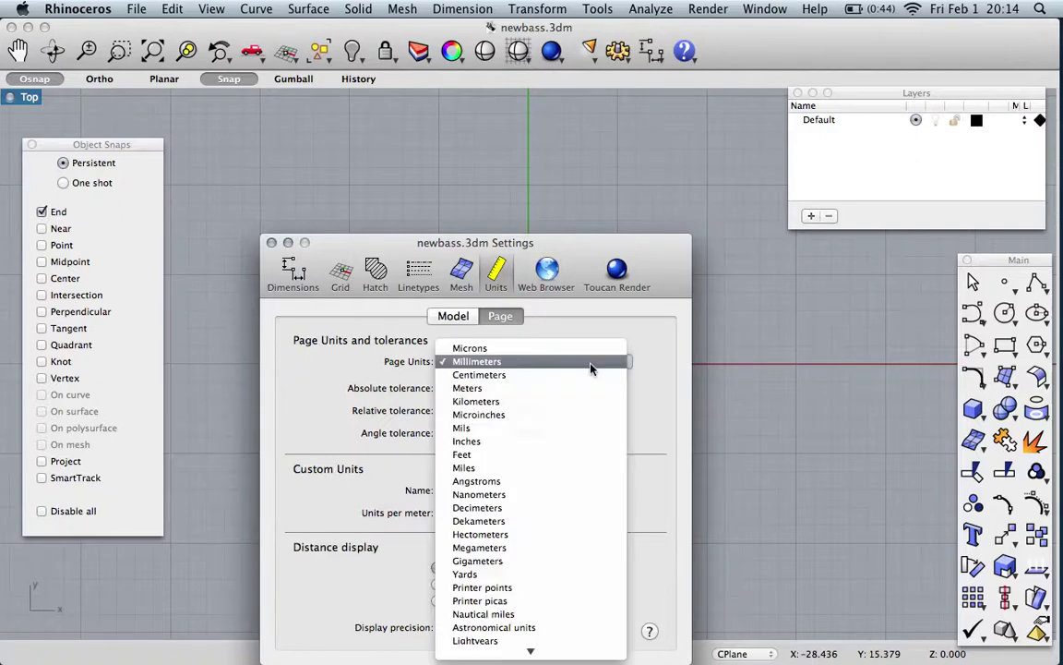
{"action": "left_click", "coordinate": [512, 441]}
{"action": "left_click", "coordinate": [471, 317]}
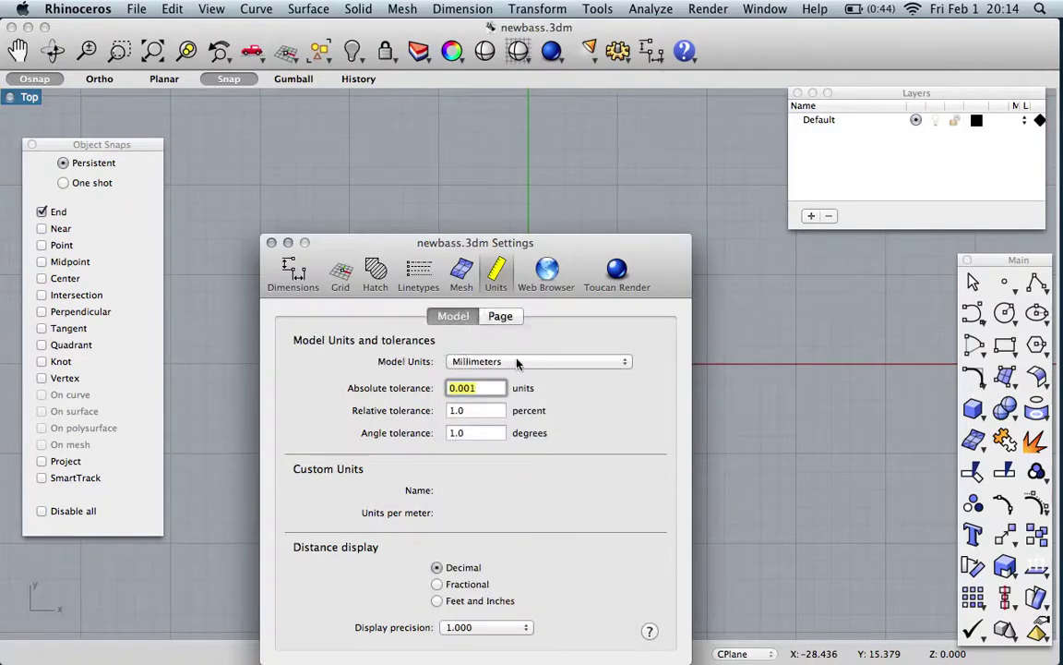
{"action": "left_click", "coordinate": [482, 362]}
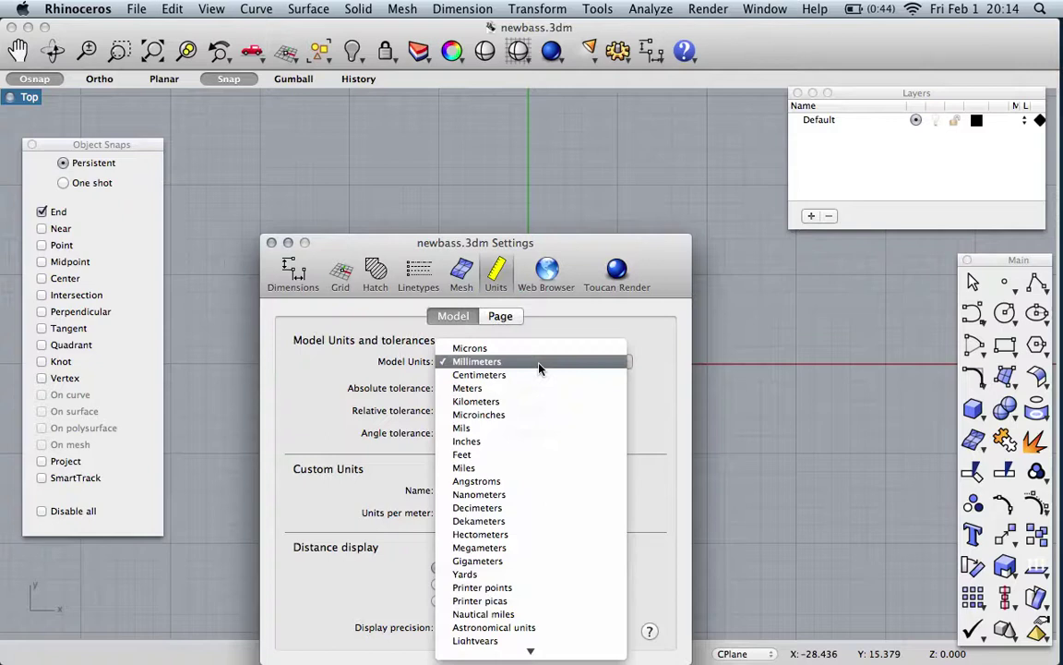
{"action": "left_click", "coordinate": [482, 441]}
{"action": "left_click_drag", "start_coordinate": [317, 242], "coordinate": [317, 169]}
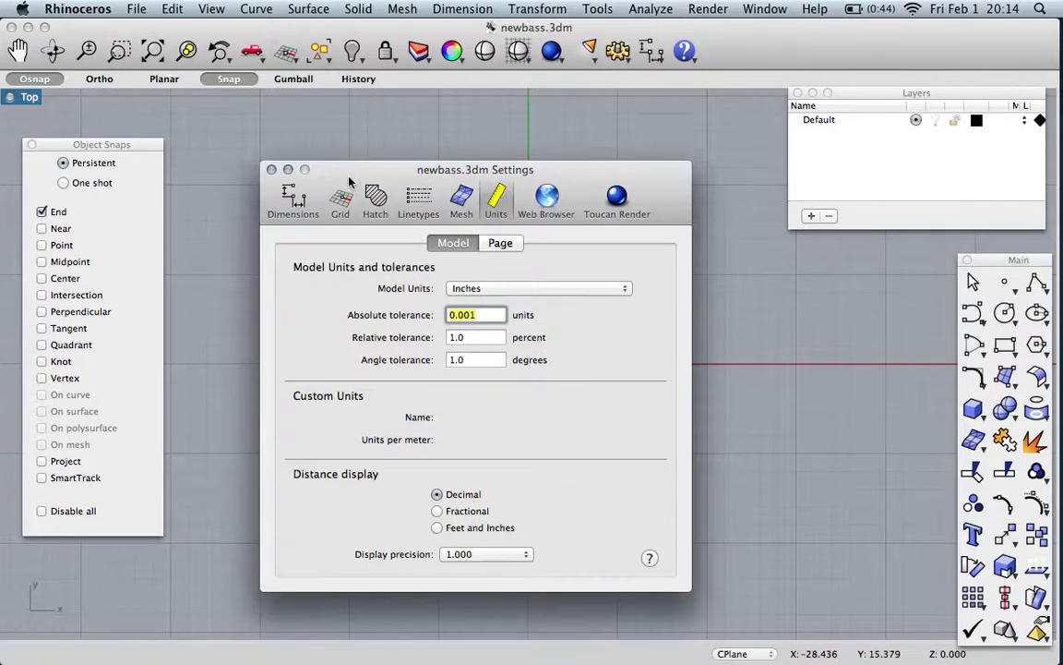
{"action": "left_click", "coordinate": [340, 201]}
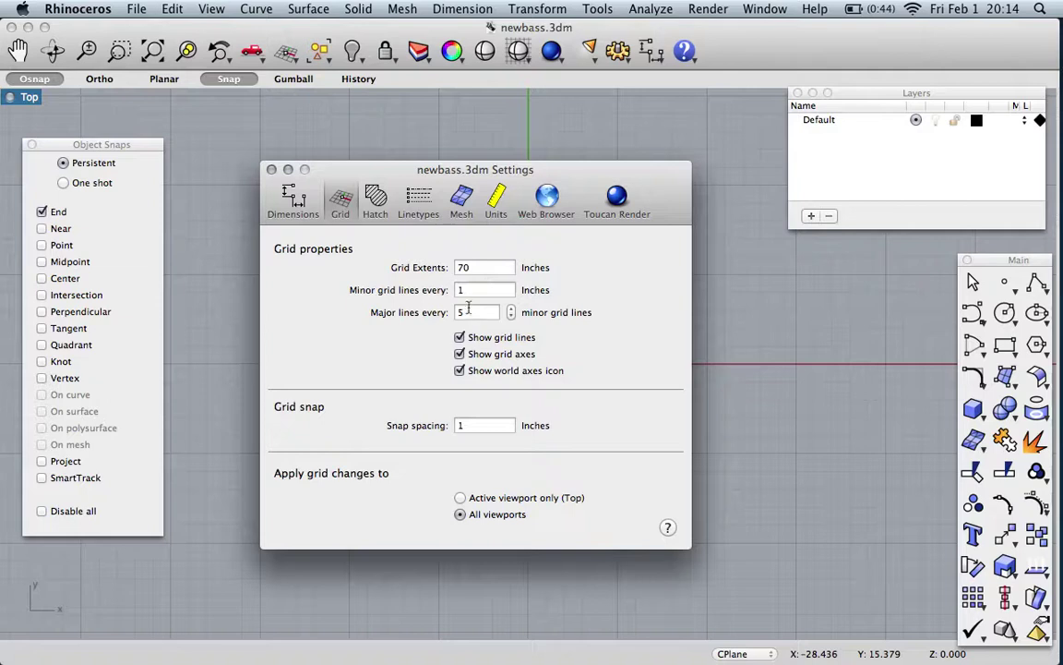
Set the grid's Major lines every value to 12.
{"action": "double_click", "coordinate": [470, 311]}
{"action": "type", "text": "12"}
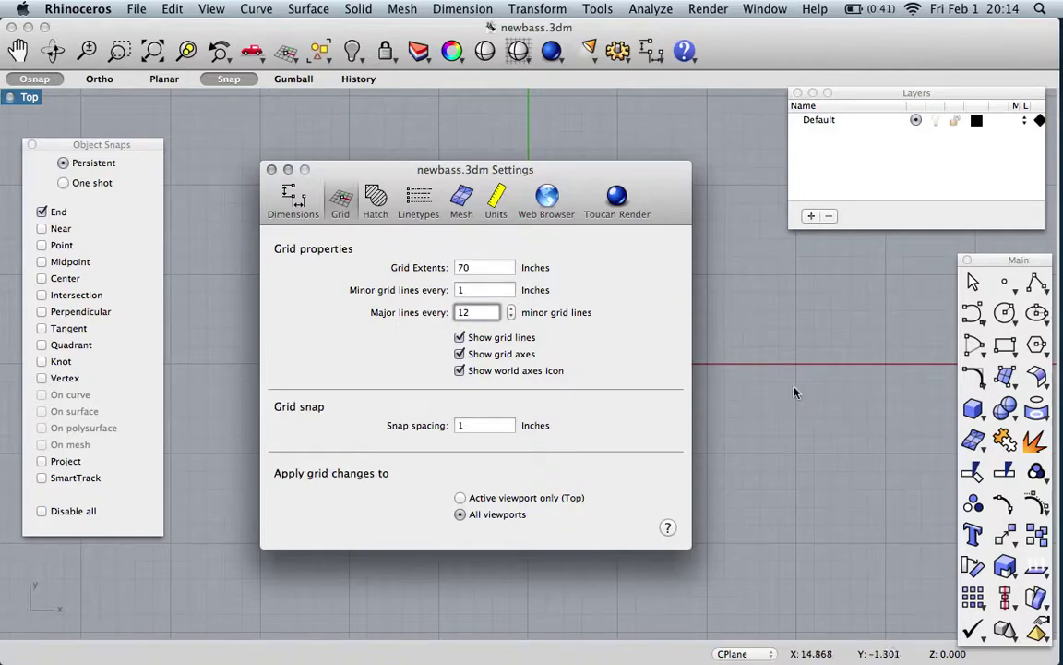
{"action": "key", "text": "Return"}
{"action": "scroll", "coordinate": [746, 420], "scroll_direction": "down", "scroll_amount": 4}
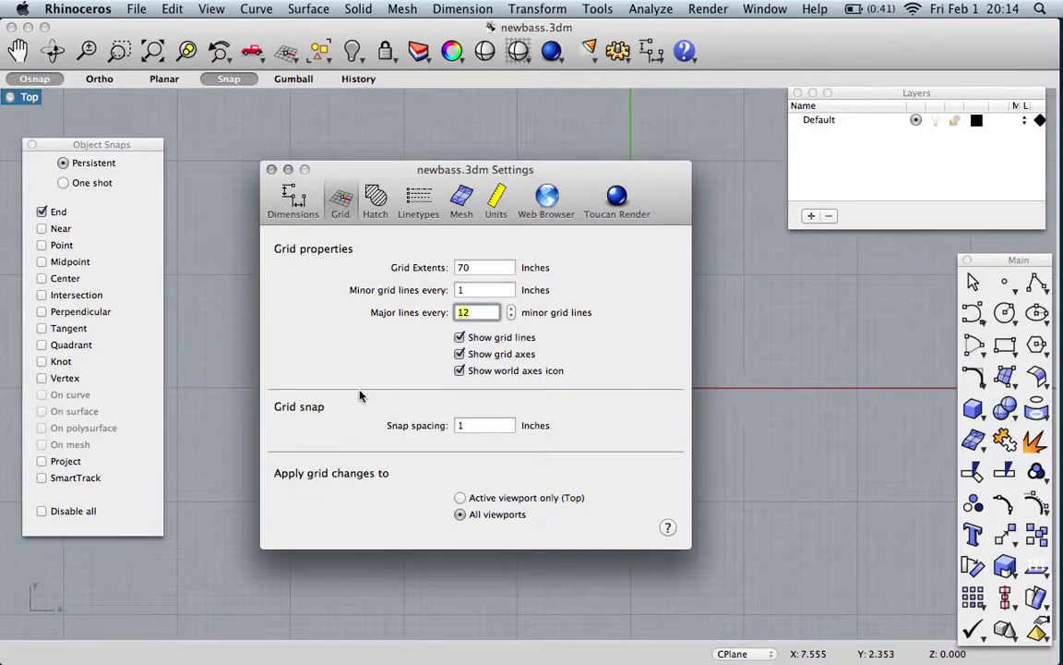
{"action": "left_click", "coordinate": [271, 169]}
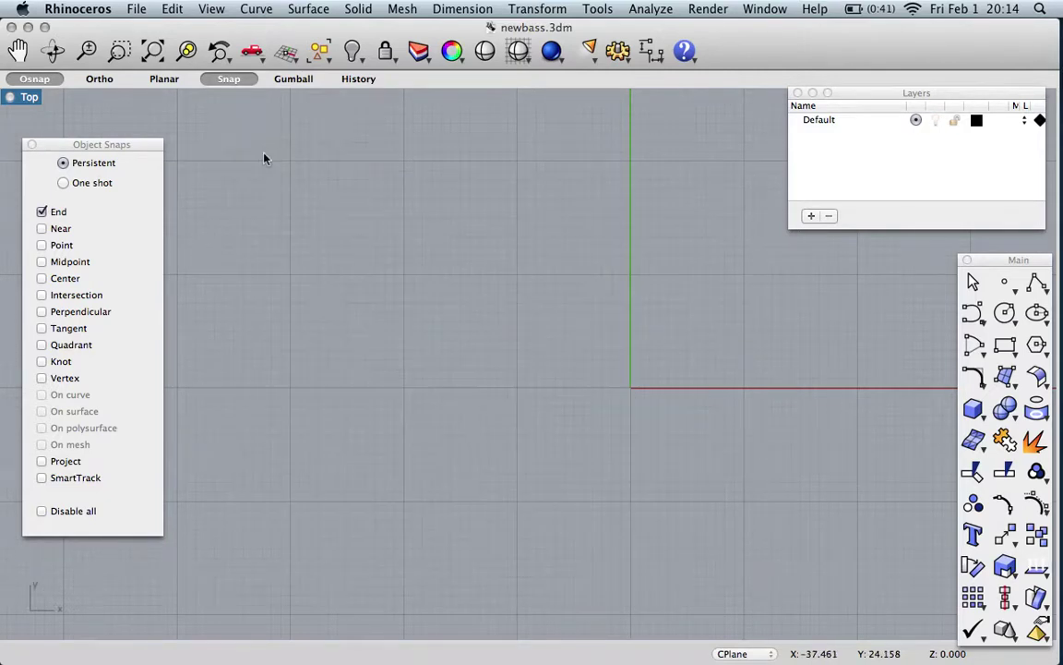
{"action": "left_click", "coordinate": [77, 8]}
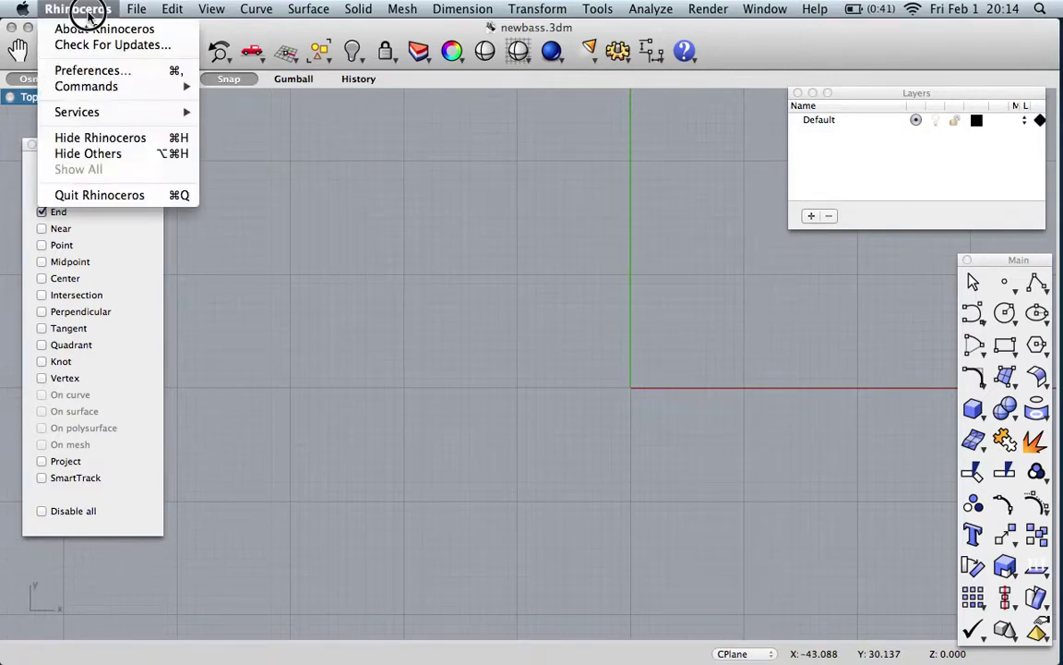
{"action": "left_click", "coordinate": [76, 69]}
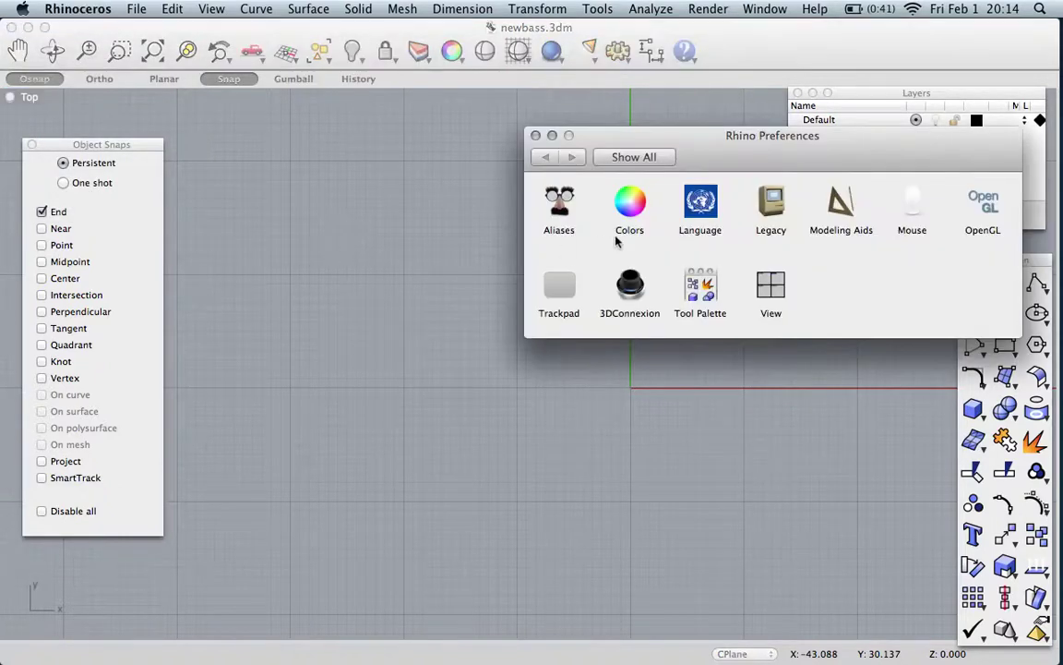
{"action": "left_click", "coordinate": [835, 220]}
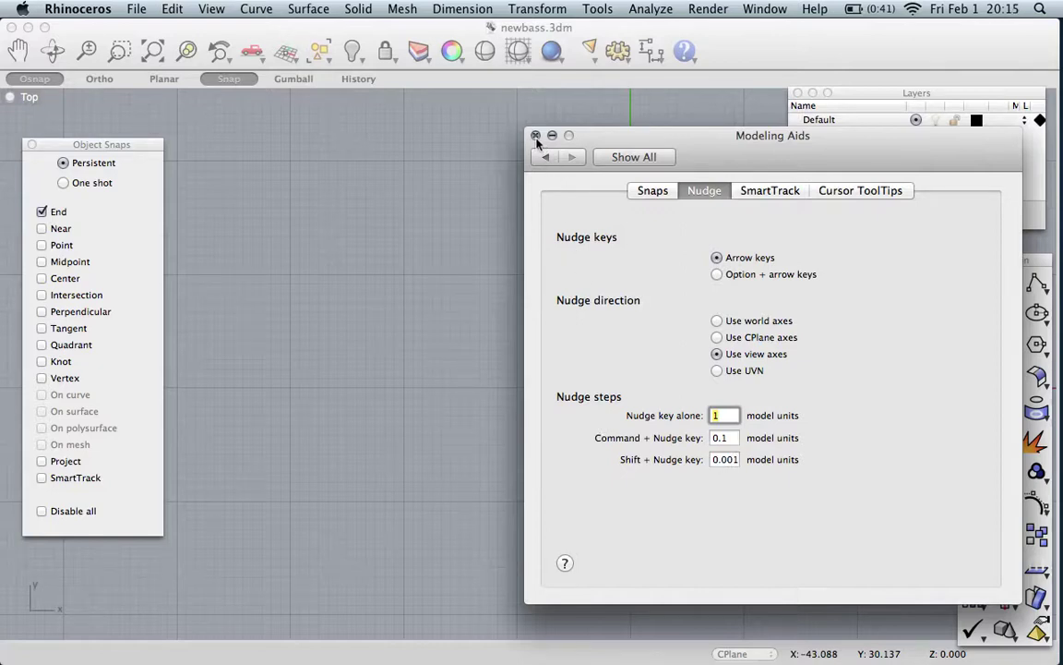
{"action": "left_click", "coordinate": [536, 135]}
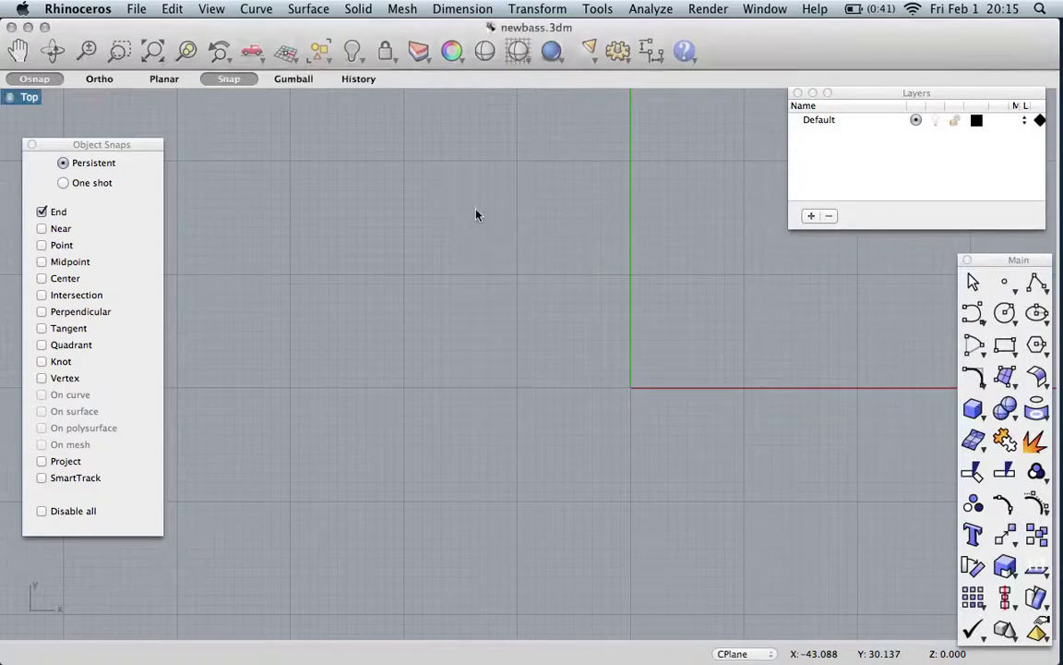
Switch from object snap to grid snap, draw a 34-inch line from the origin, then undo it.
{"action": "scroll", "coordinate": [527, 256], "scroll_direction": "right", "scroll_amount": 5}
{"action": "scroll", "coordinate": [527, 255], "scroll_direction": "right", "scroll_amount": 4}
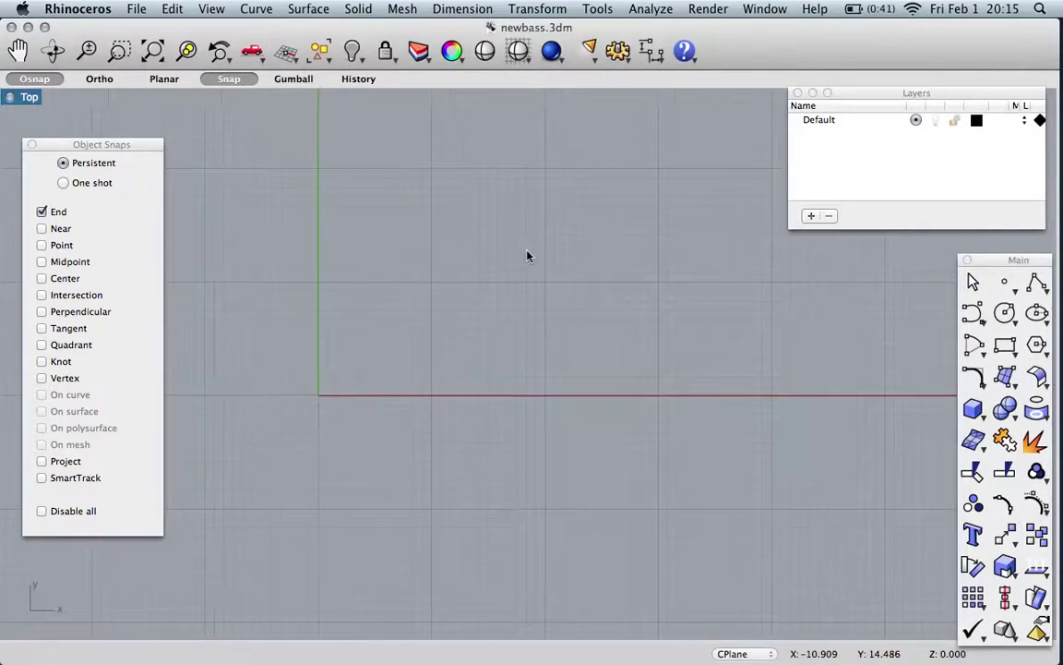
{"action": "left_click", "coordinate": [1034, 288]}
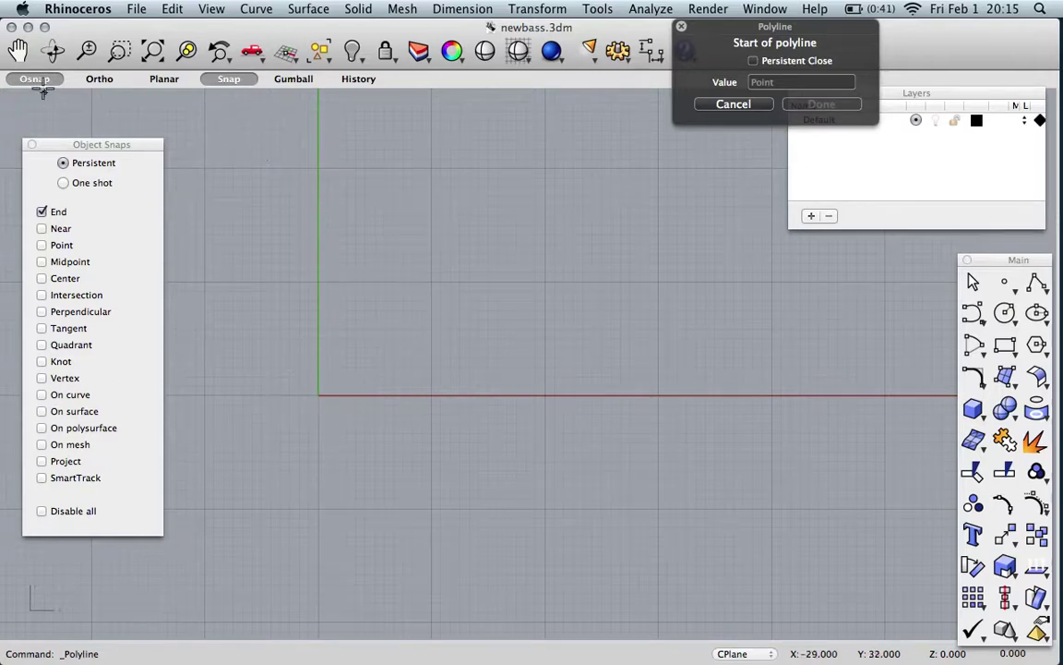
{"action": "left_click", "coordinate": [42, 81]}
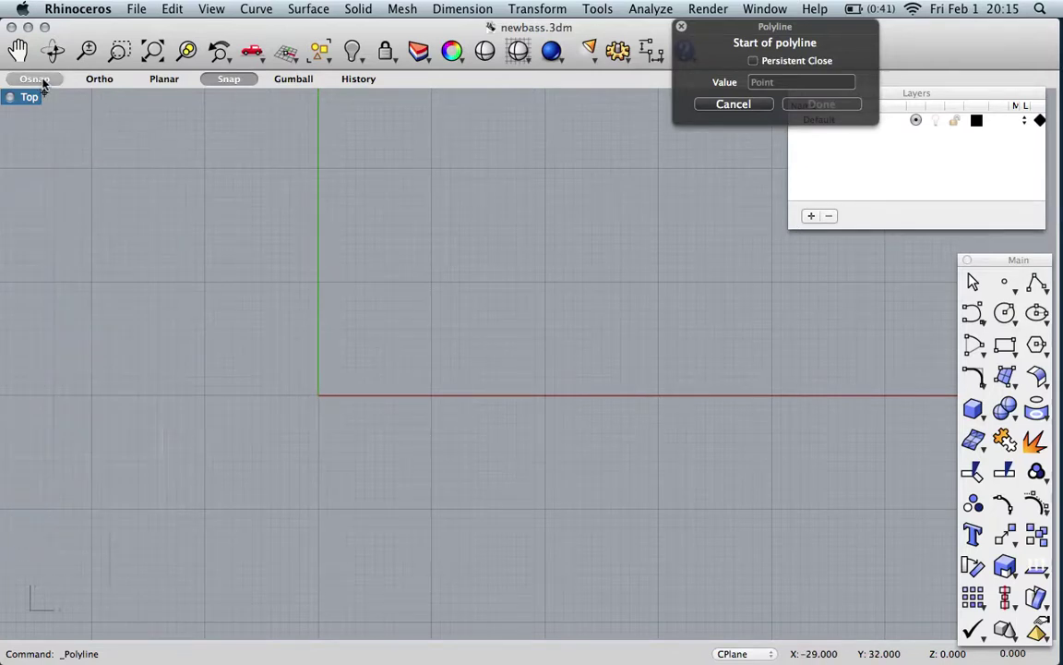
{"action": "left_click", "coordinate": [246, 85]}
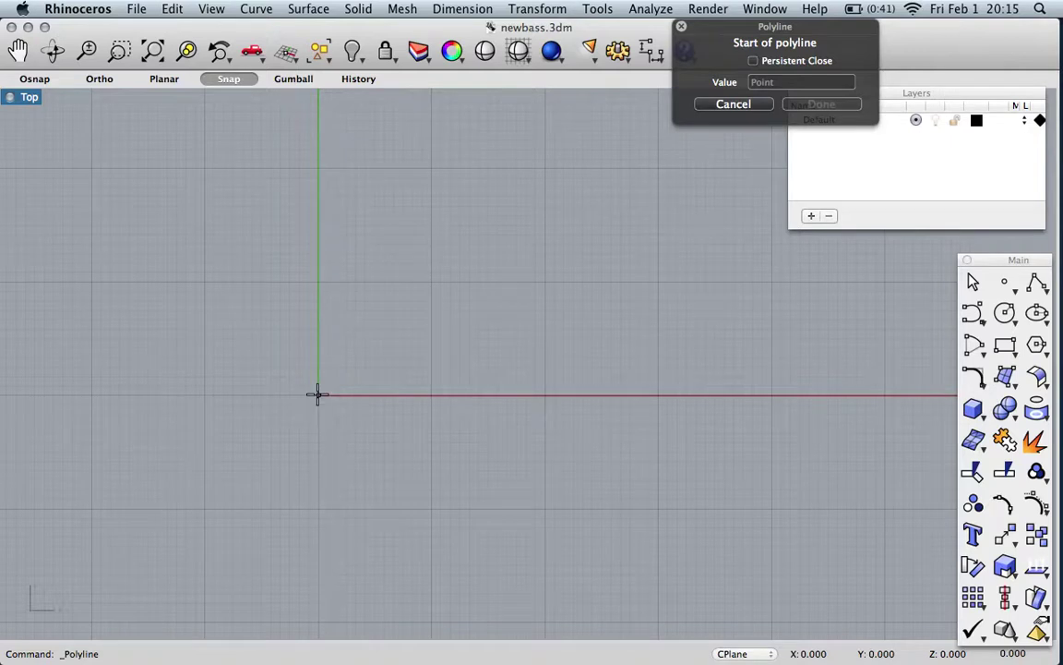
{"action": "left_click", "coordinate": [317, 396]}
{"action": "scroll", "coordinate": [370, 300], "scroll_direction": "left", "scroll_amount": 5}
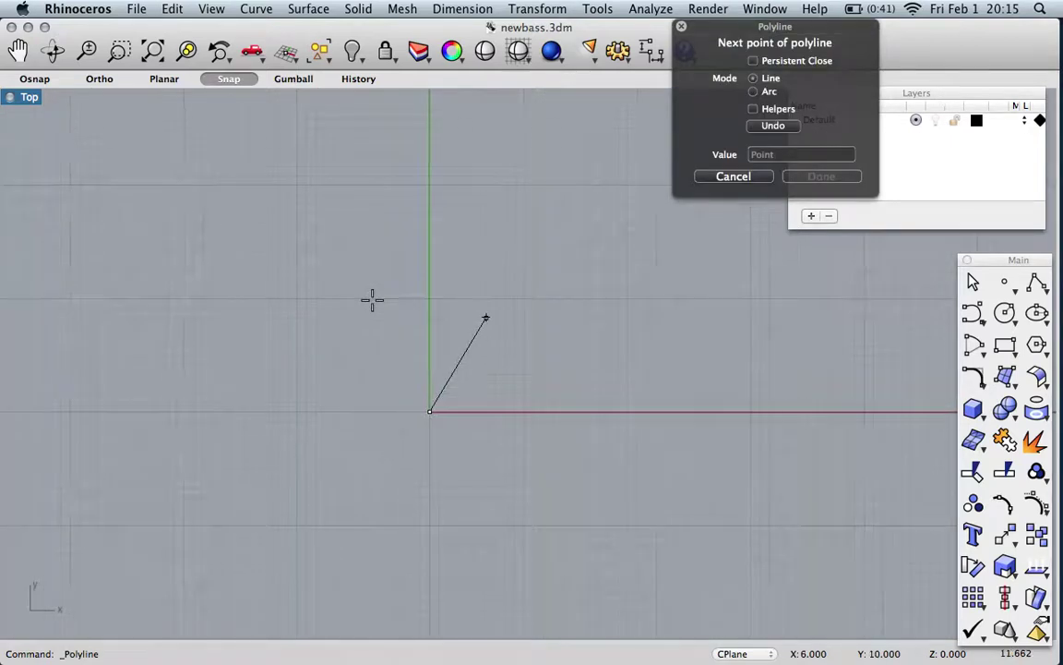
{"action": "type", "text": "34"}
{"action": "key", "text": "Return"}
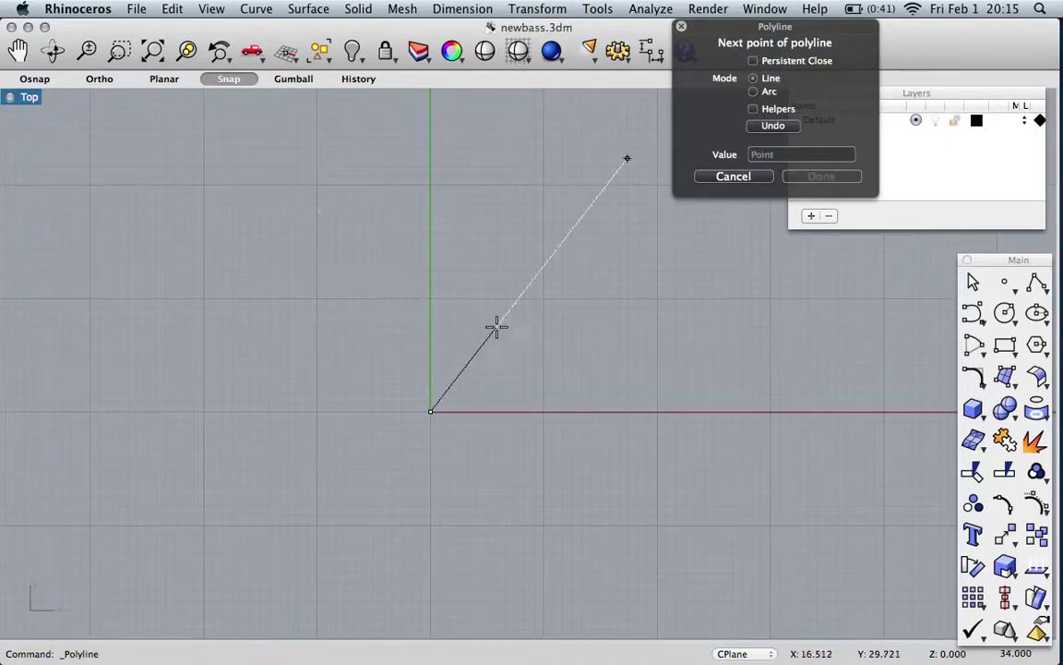
{"action": "left_click", "coordinate": [578, 405]}
{"action": "key", "text": "Return"}
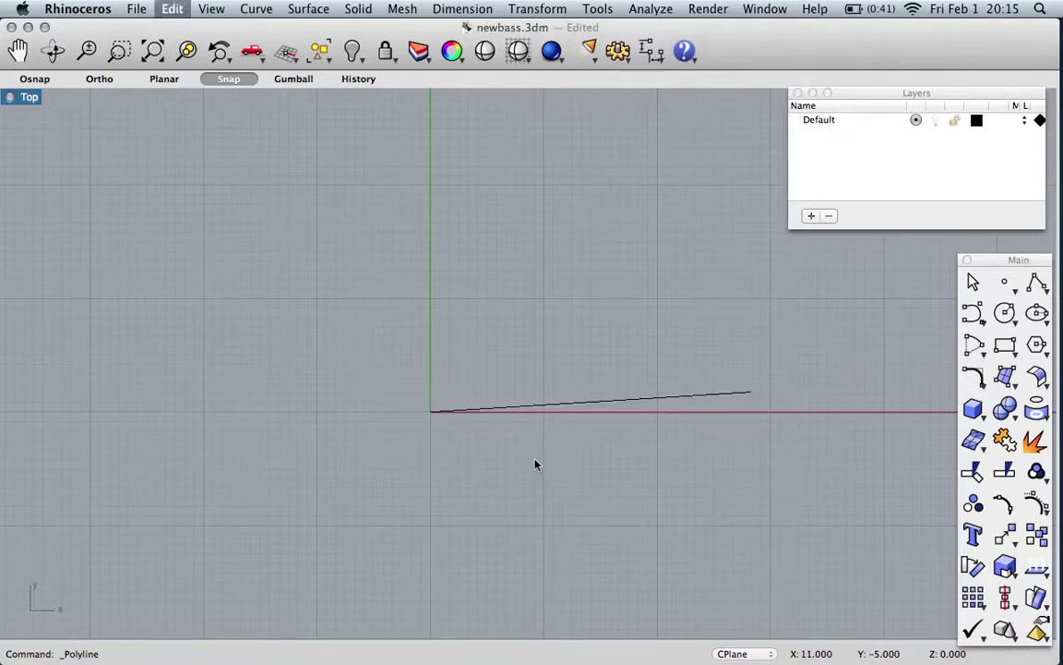
{"action": "key", "text": "super+z"}
Redraw the 34-inch line from the origin straight along the x-axis, then zoom to its right end.
{"action": "key", "text": "Return"}
{"action": "left_click", "coordinate": [430, 410]}
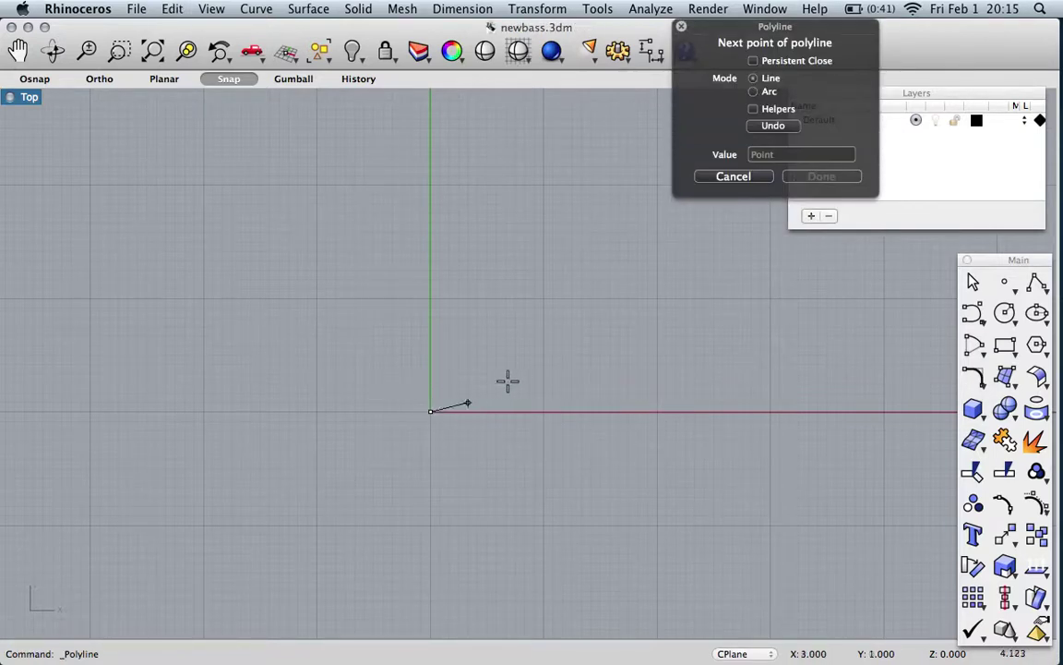
{"action": "type", "text": "34"}
{"action": "key", "text": "Return"}
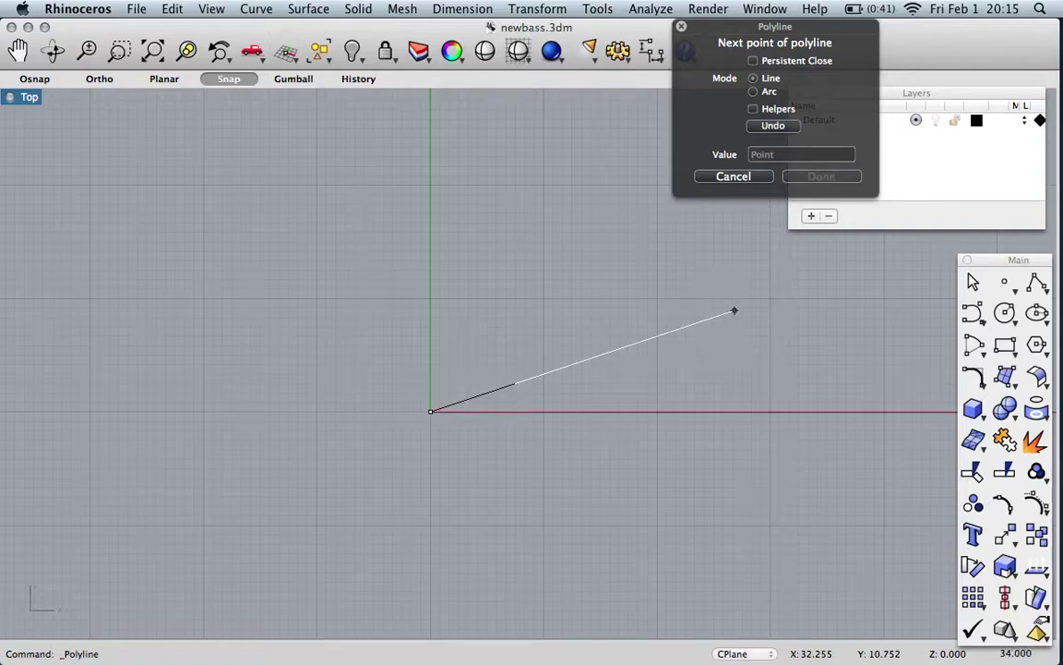
{"action": "left_click", "coordinate": [554, 392]}
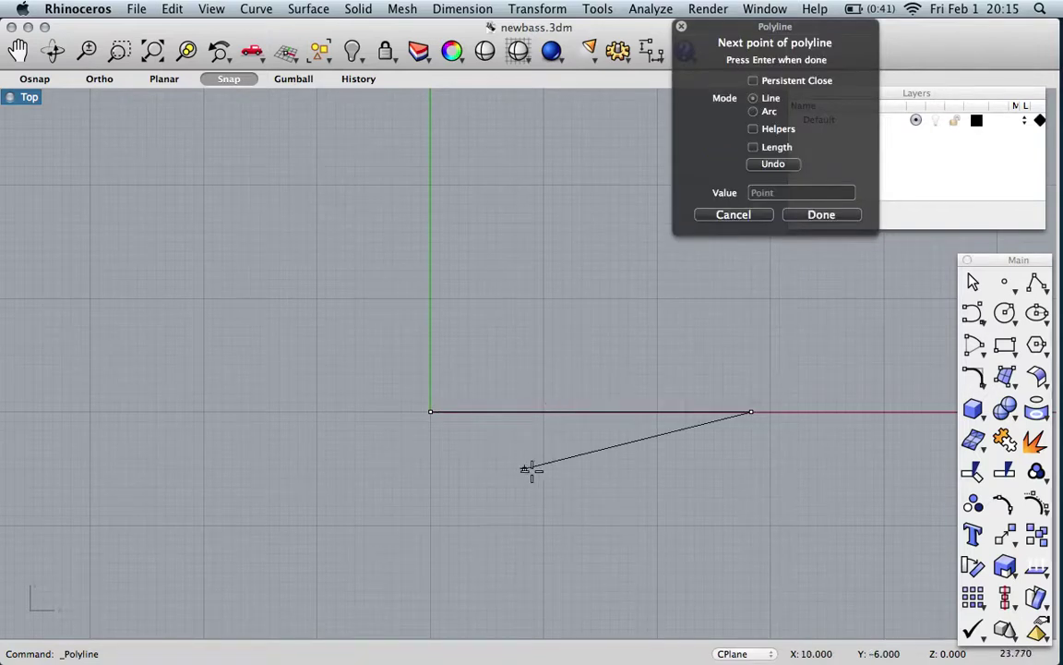
{"action": "key", "text": "Return"}
{"action": "left_click", "coordinate": [602, 411]}
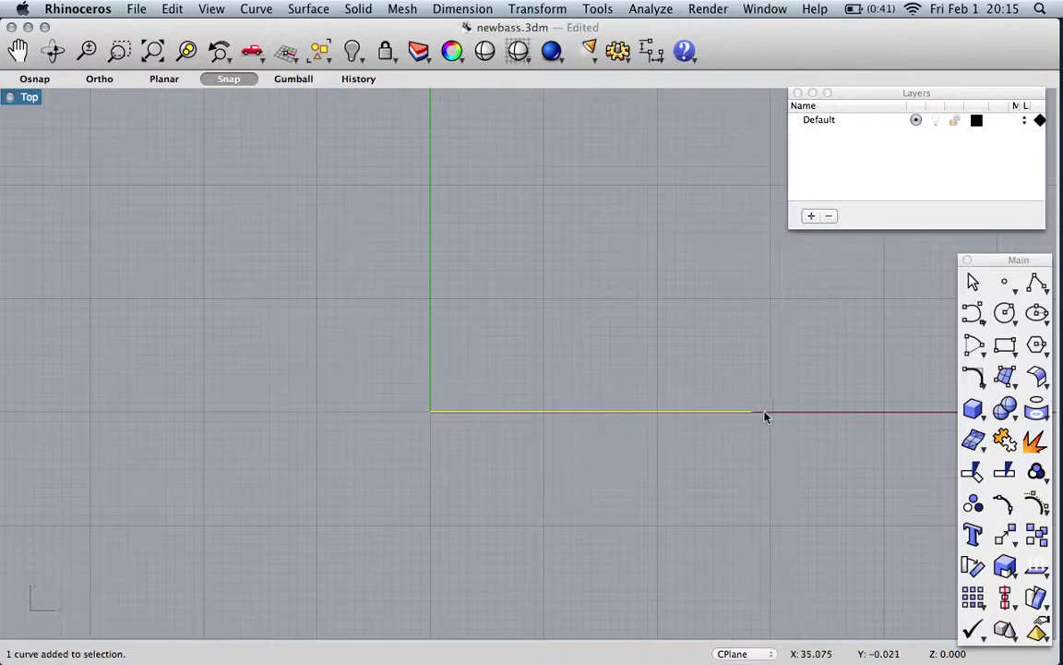
{"action": "scroll", "coordinate": [769, 412], "scroll_direction": "up", "scroll_amount": 5}
{"action": "scroll", "coordinate": [769, 412], "scroll_direction": "down", "scroll_amount": 1}
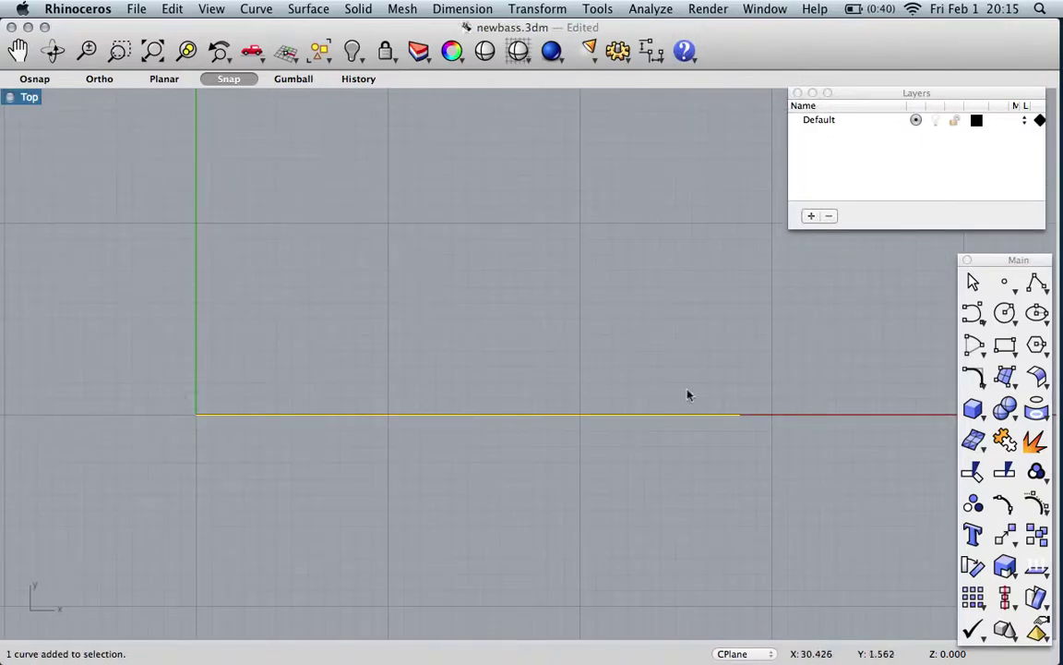
{"action": "scroll", "coordinate": [755, 408], "scroll_direction": "up", "scroll_amount": 3}
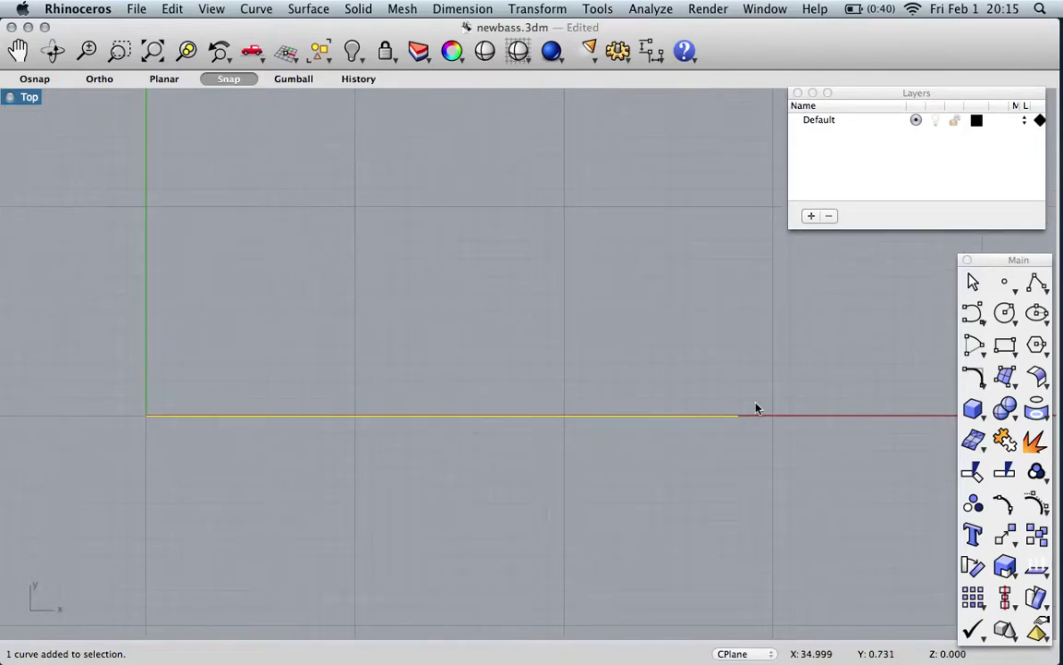
{"action": "scroll", "coordinate": [789, 396], "scroll_direction": "up", "scroll_amount": 2}
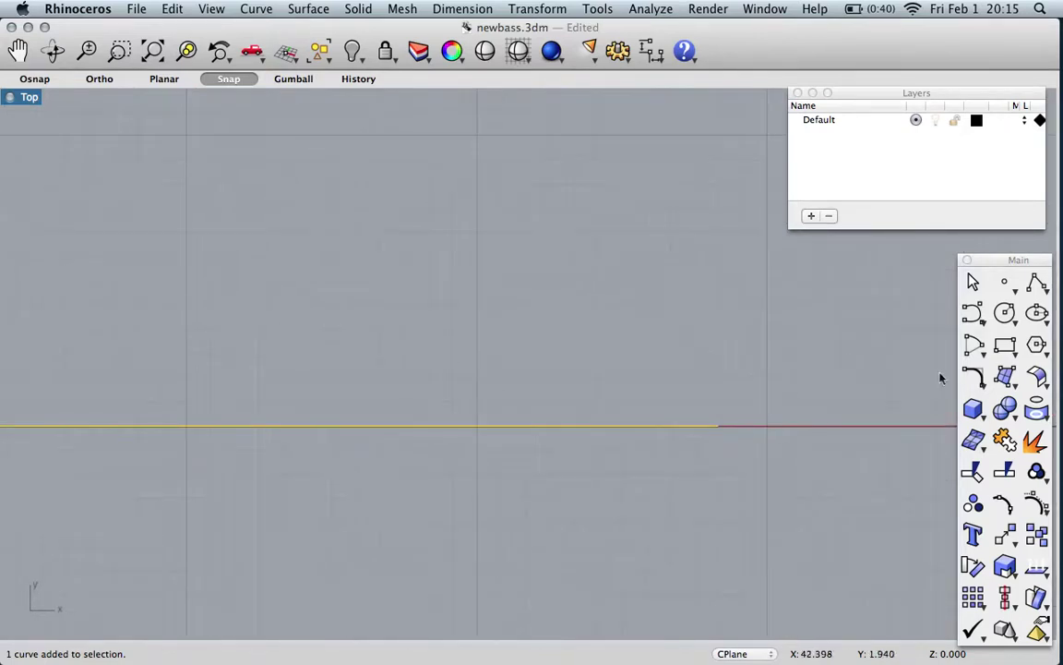
Draw a 1.5-inch vertical line above the horizontal line's right end.
{"action": "left_click", "coordinate": [1037, 281]}
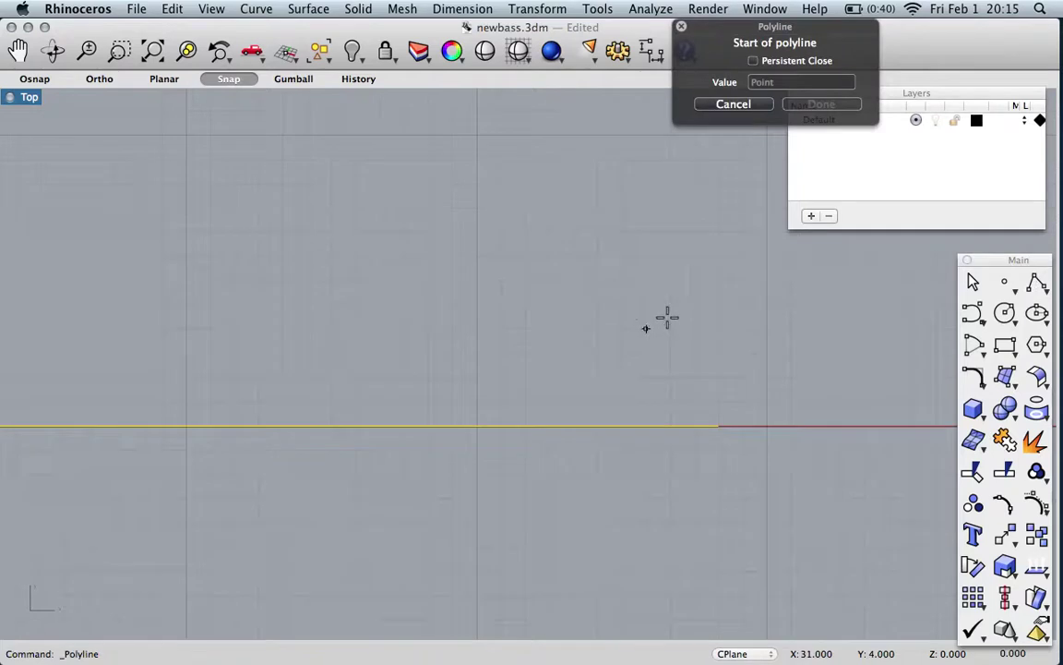
{"action": "left_click", "coordinate": [719, 331]}
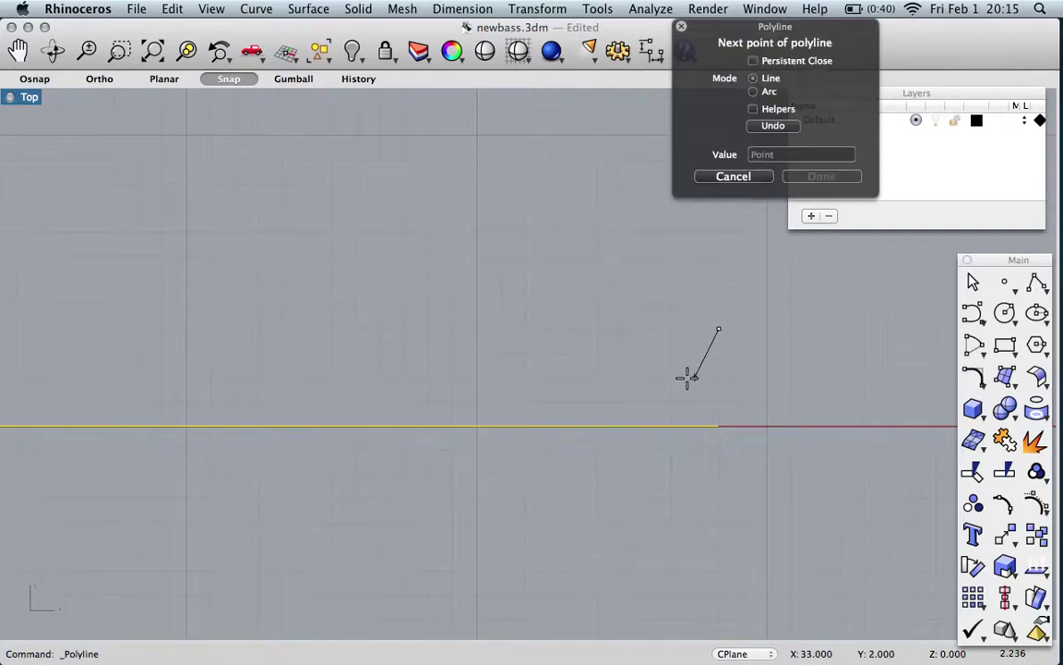
{"action": "type", "text": "1.5"}
{"action": "key", "text": "Return"}
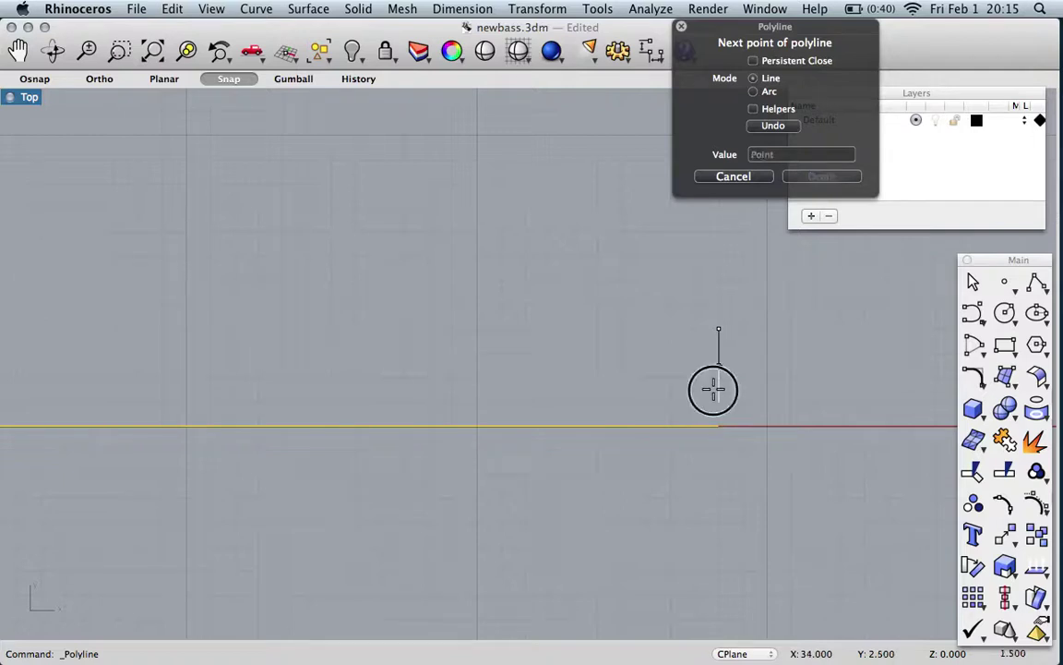
{"action": "left_click", "coordinate": [712, 386]}
{"action": "key", "text": "Return"}
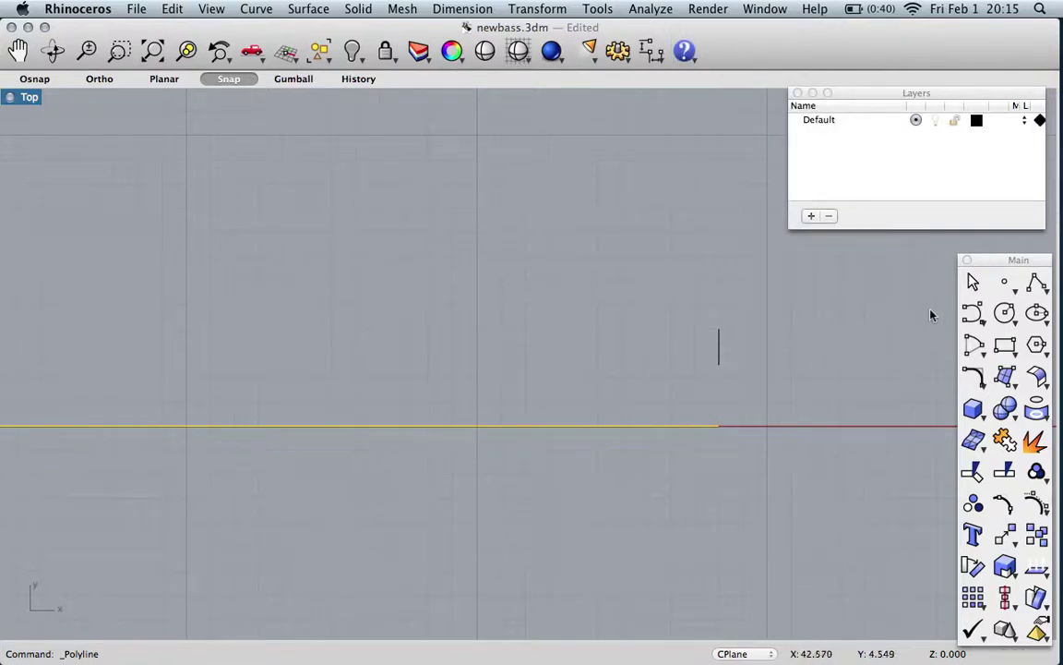
Enable Midpoint snap and move the 1.5-inch line's midpoint onto the horizontal line's end.
{"action": "left_click", "coordinate": [719, 349]}
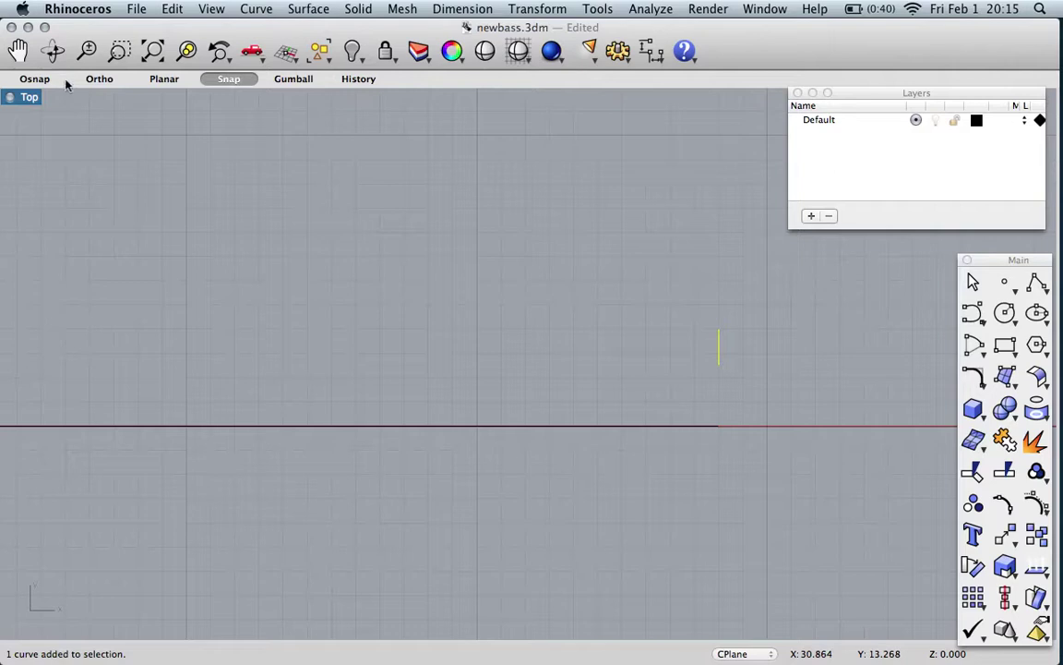
{"action": "left_click", "coordinate": [37, 80]}
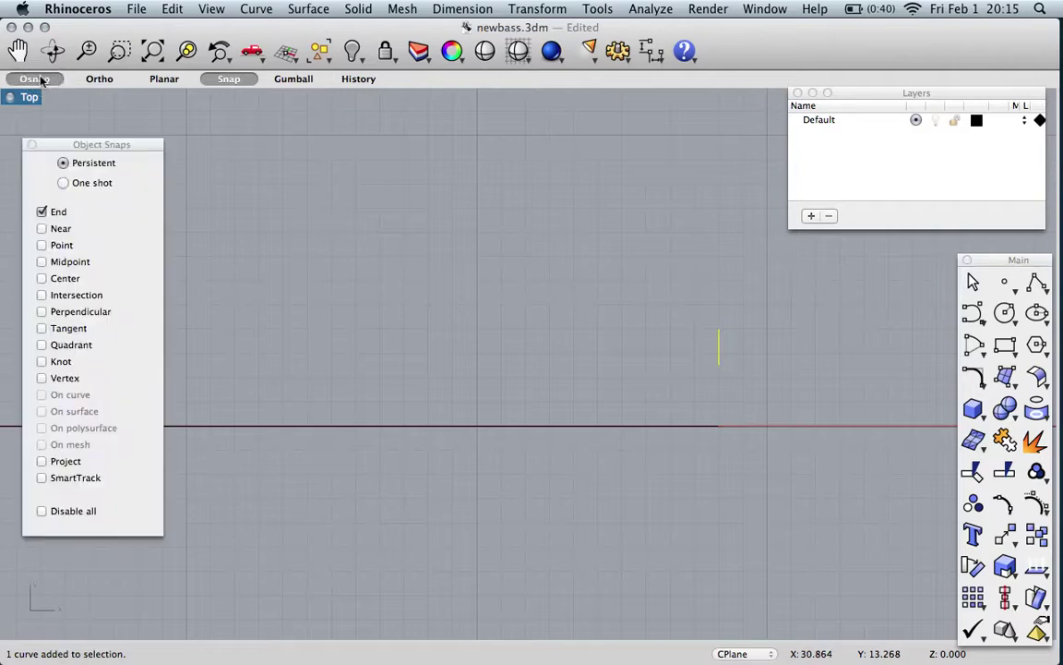
{"action": "left_click", "coordinate": [41, 262]}
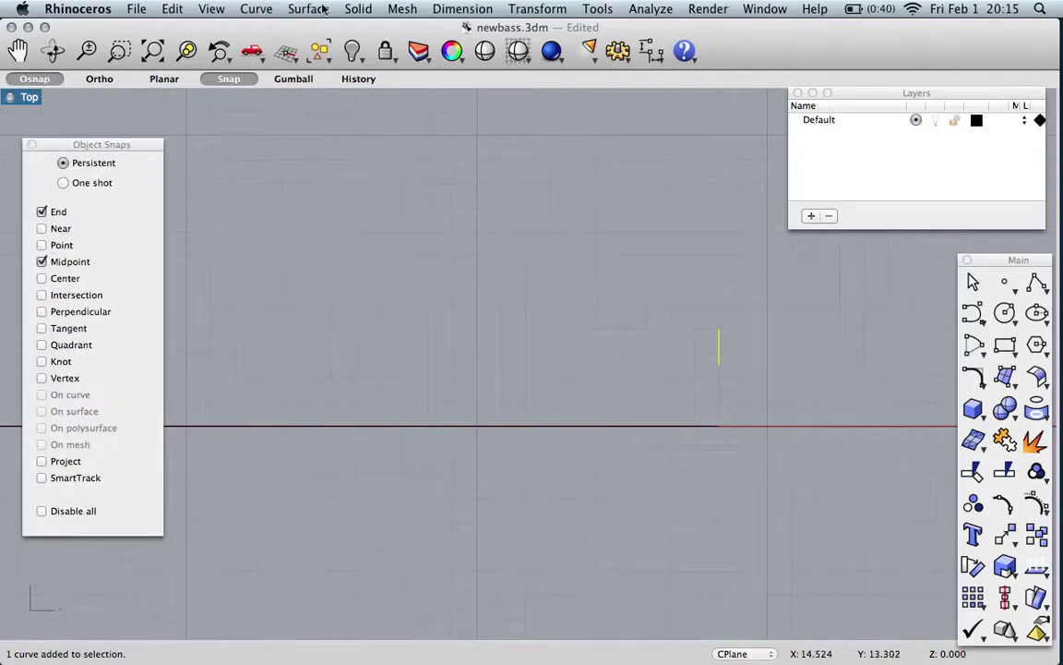
{"action": "left_click", "coordinate": [537, 8]}
{"action": "left_click", "coordinate": [466, 29]}
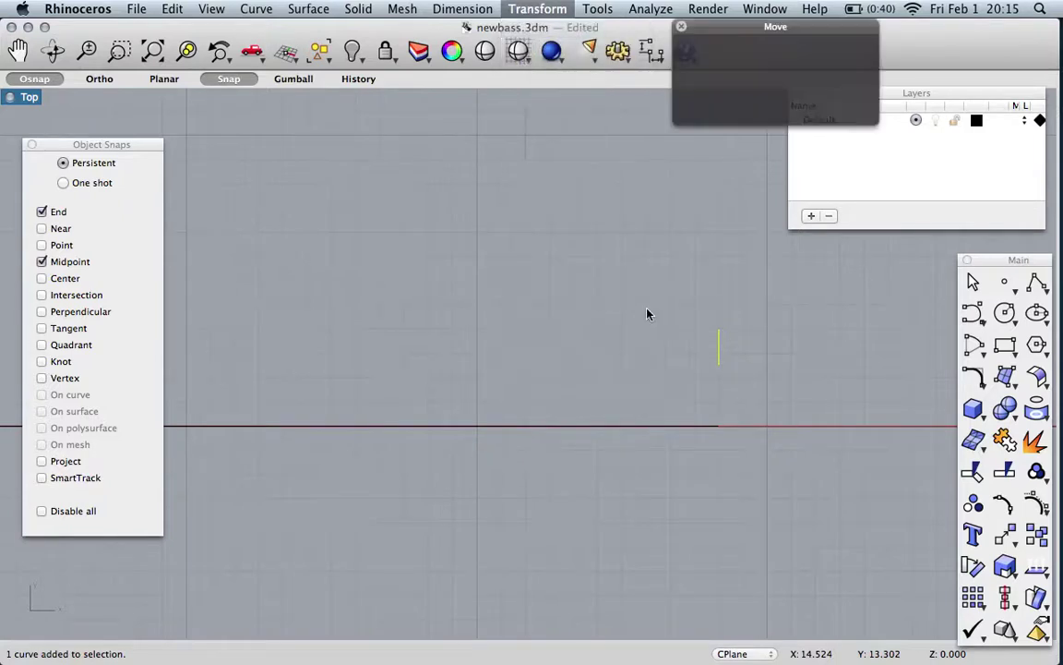
{"action": "left_click", "coordinate": [716, 348]}
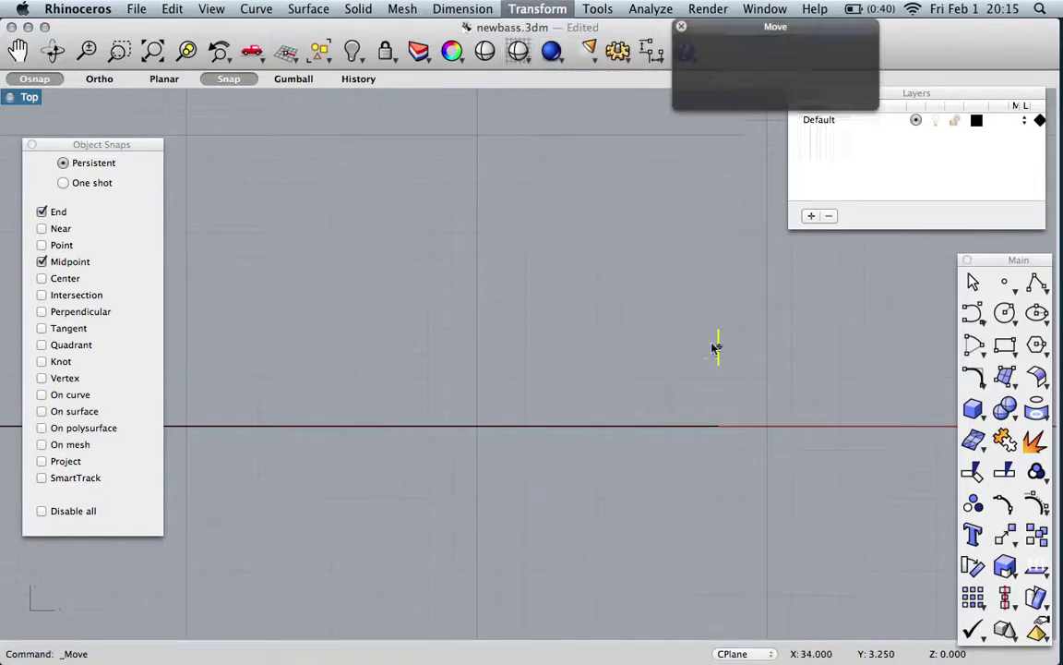
{"action": "left_click", "coordinate": [719, 427]}
{"action": "scroll", "coordinate": [666, 460], "scroll_direction": "left", "scroll_amount": 10}
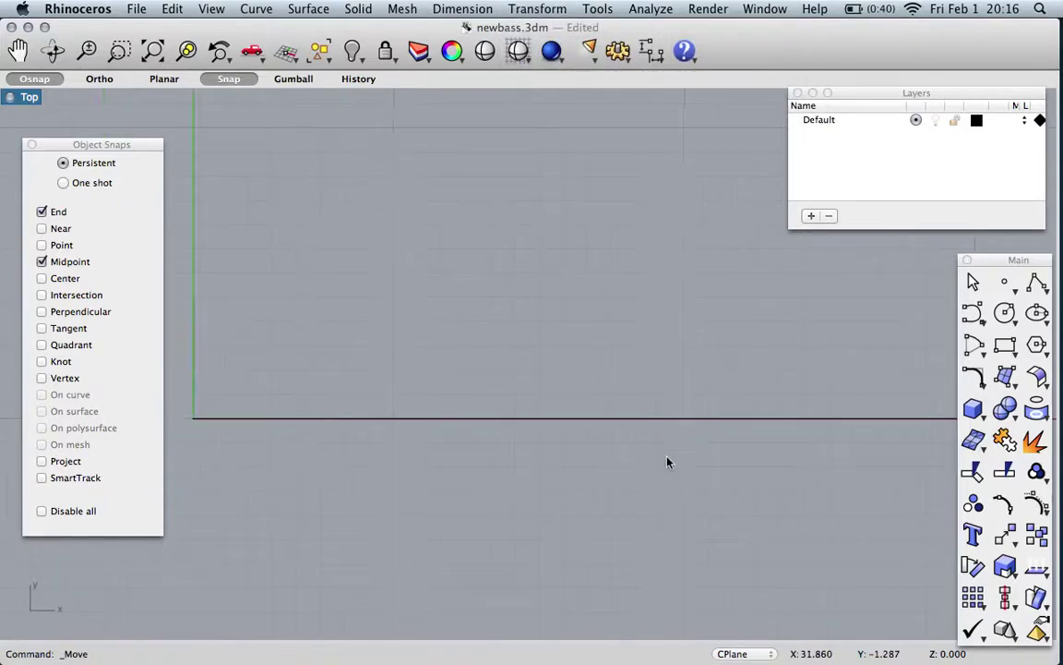
{"action": "scroll", "coordinate": [668, 463], "scroll_direction": "left", "scroll_amount": 5}
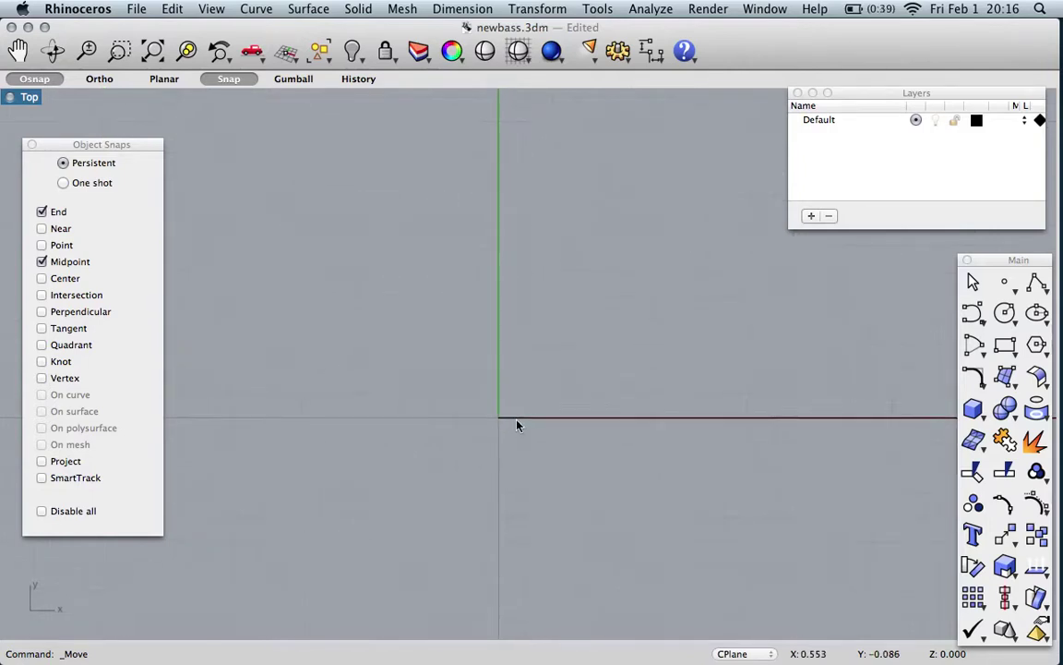
Draw a 2.25-inch vertical line just left of the origin.
{"action": "left_click", "coordinate": [1036, 284]}
{"action": "left_click", "coordinate": [422, 380]}
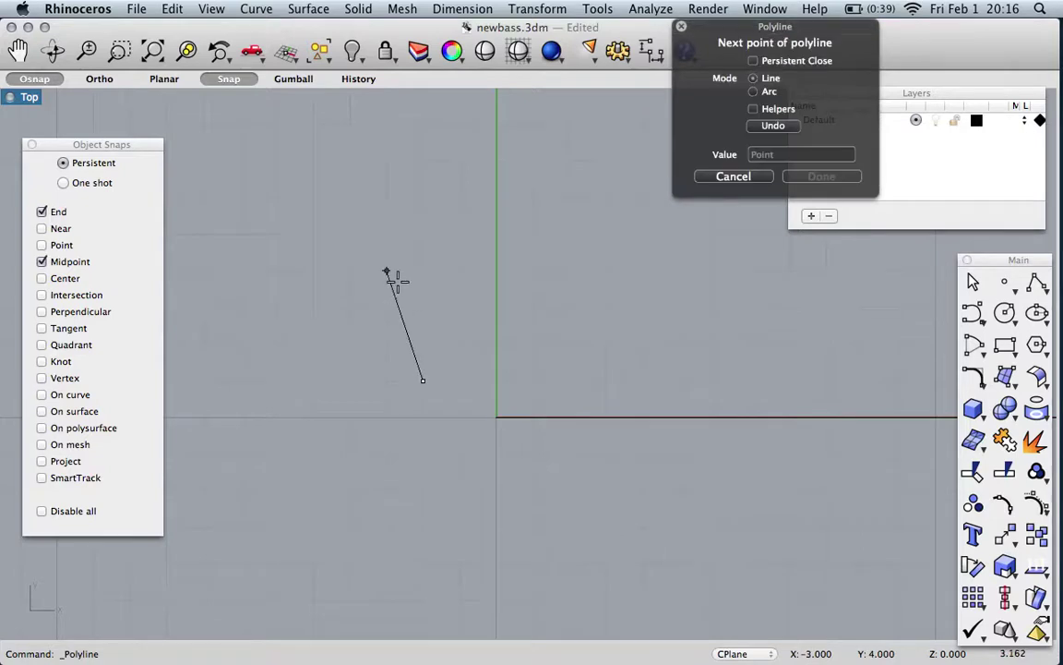
{"action": "type", "text": "2.25"}
{"action": "key", "text": "Return"}
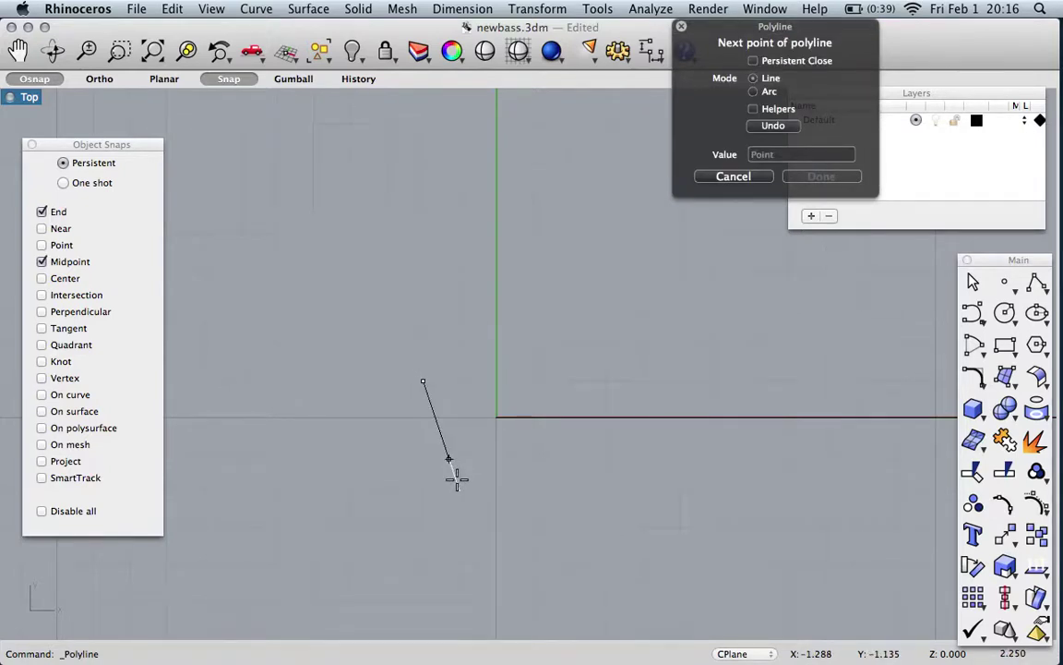
{"action": "left_click", "coordinate": [428, 482]}
{"action": "key", "text": "Return"}
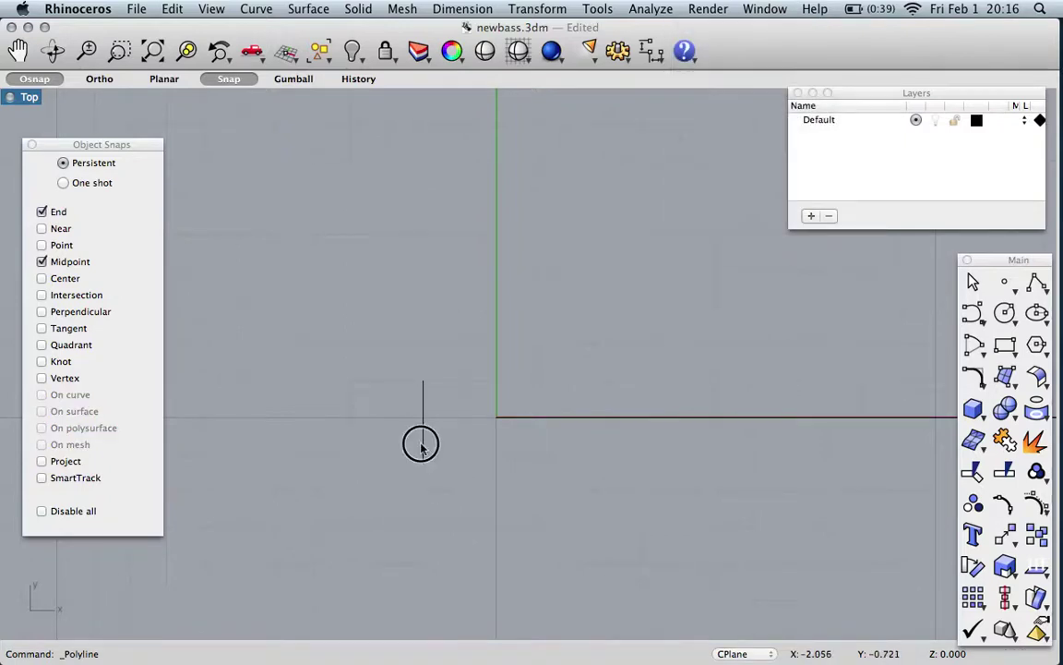
Move the 2.25-inch line by its midpoint so it is centred on the origin.
{"action": "left_click", "coordinate": [423, 442]}
{"action": "left_click", "coordinate": [536, 10]}
{"action": "left_click", "coordinate": [531, 29]}
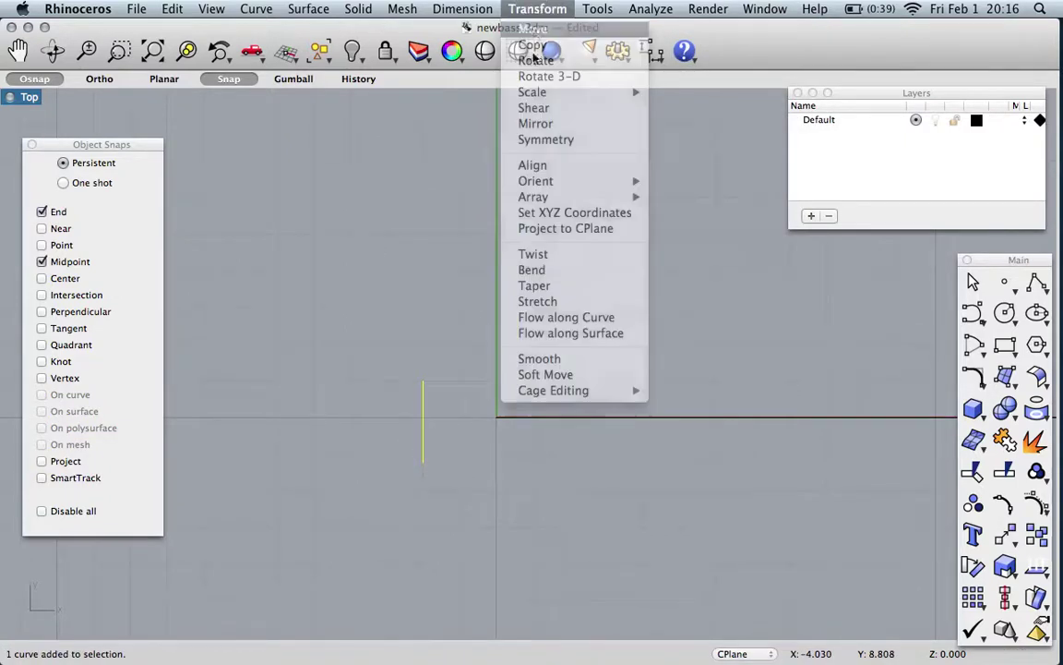
{"action": "left_click", "coordinate": [422, 421]}
{"action": "left_click", "coordinate": [495, 417]}
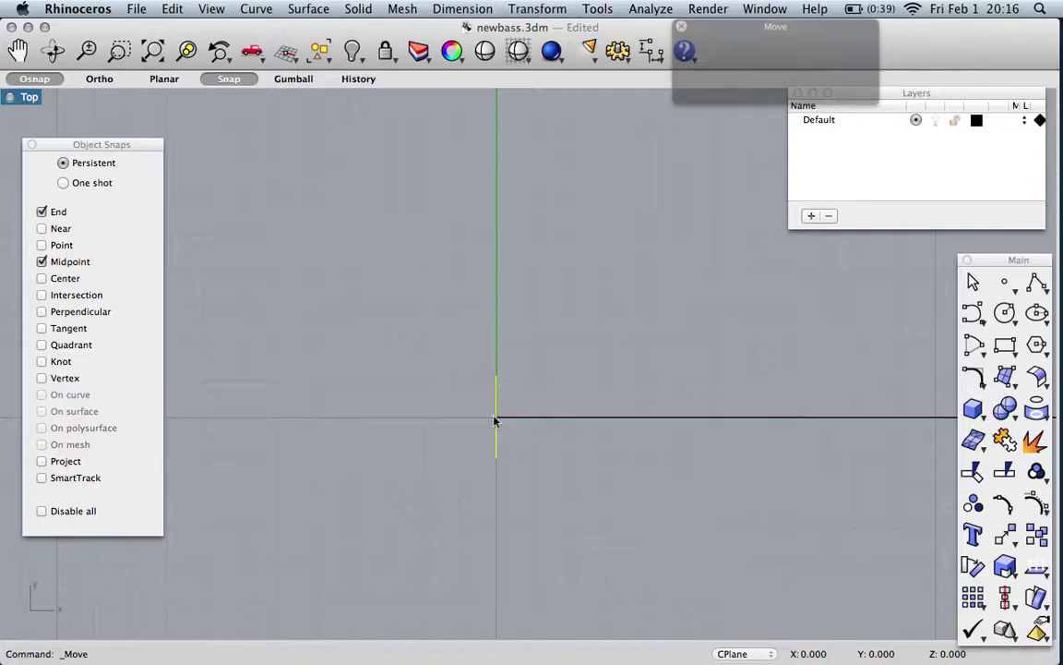
{"action": "scroll", "coordinate": [419, 484], "scroll_direction": "right", "scroll_amount": 3}
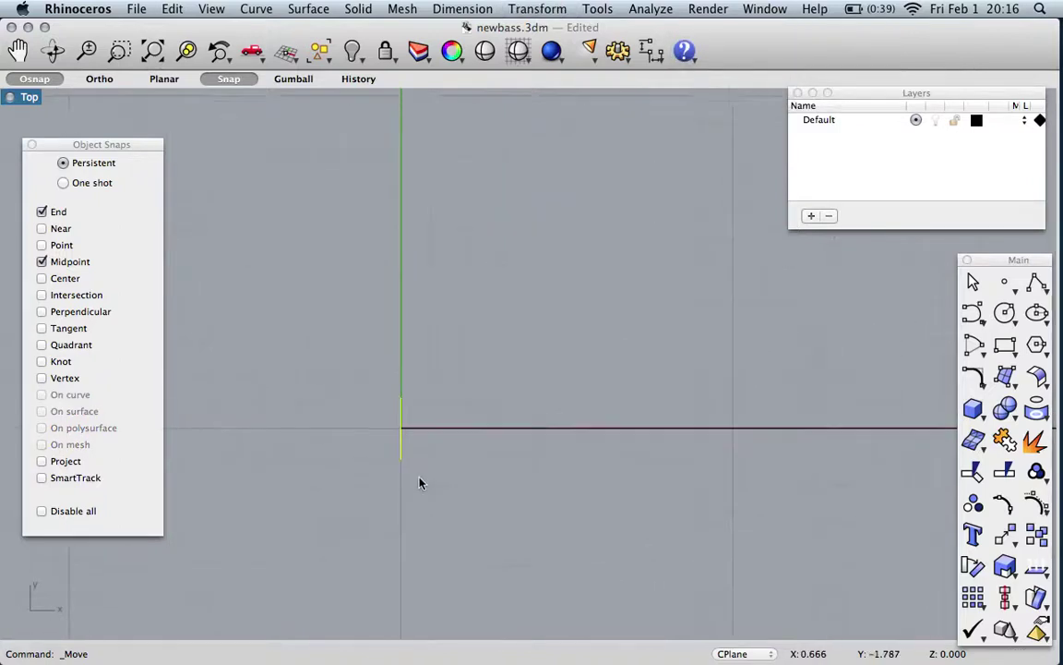
Divide the 2.25-inch vertical line into 3 equal segments marked with points.
{"action": "left_click", "coordinate": [256, 11]}
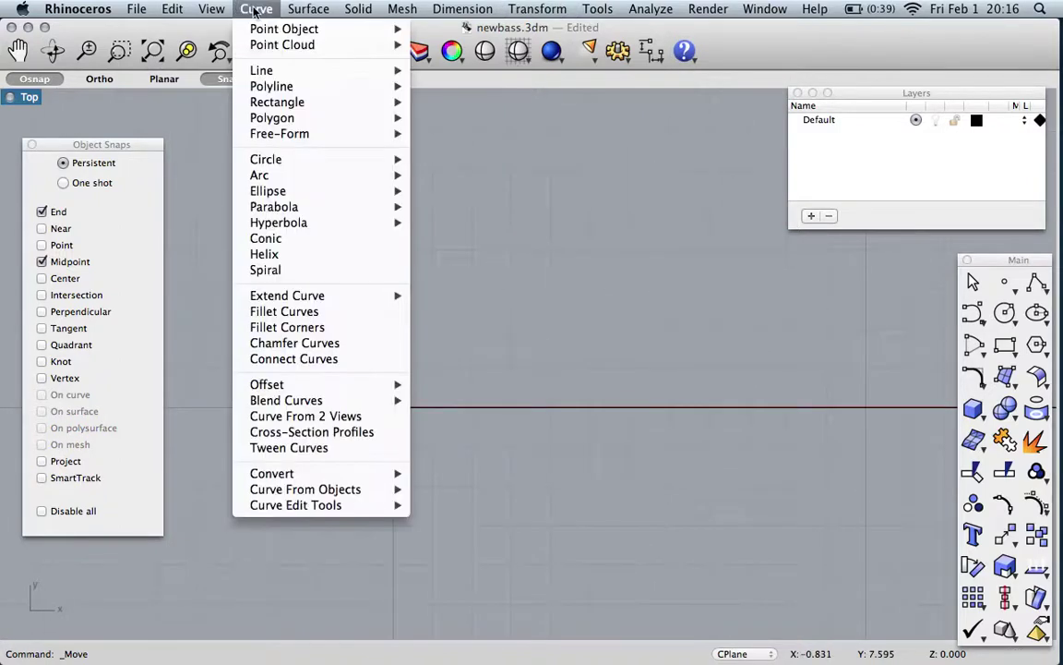
{"action": "mouse_move", "coordinate": [258, 29]}
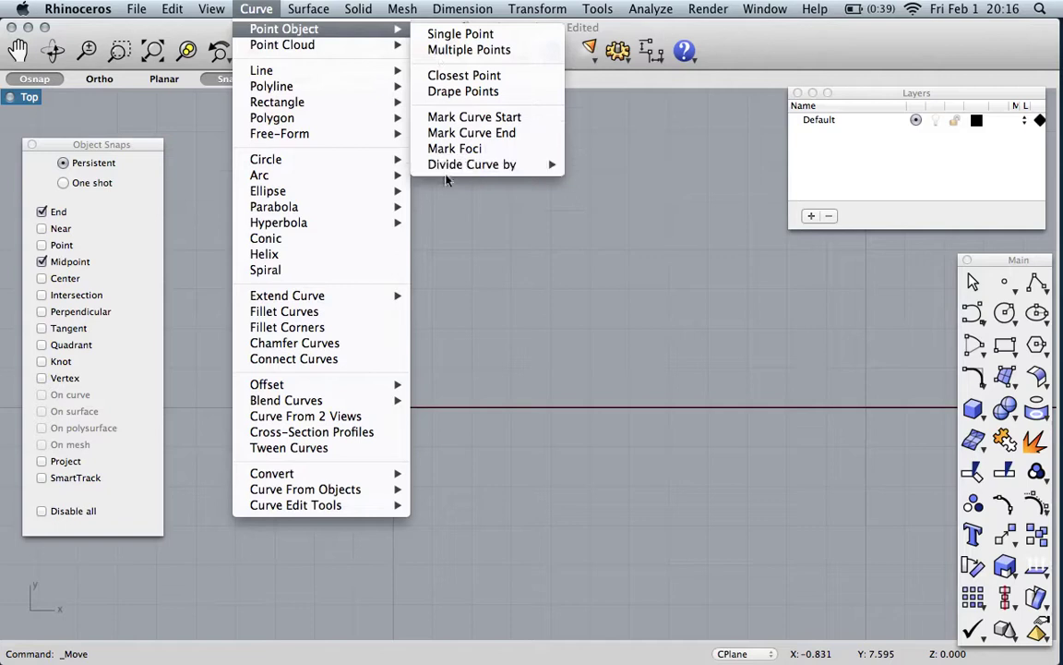
{"action": "mouse_move", "coordinate": [489, 164]}
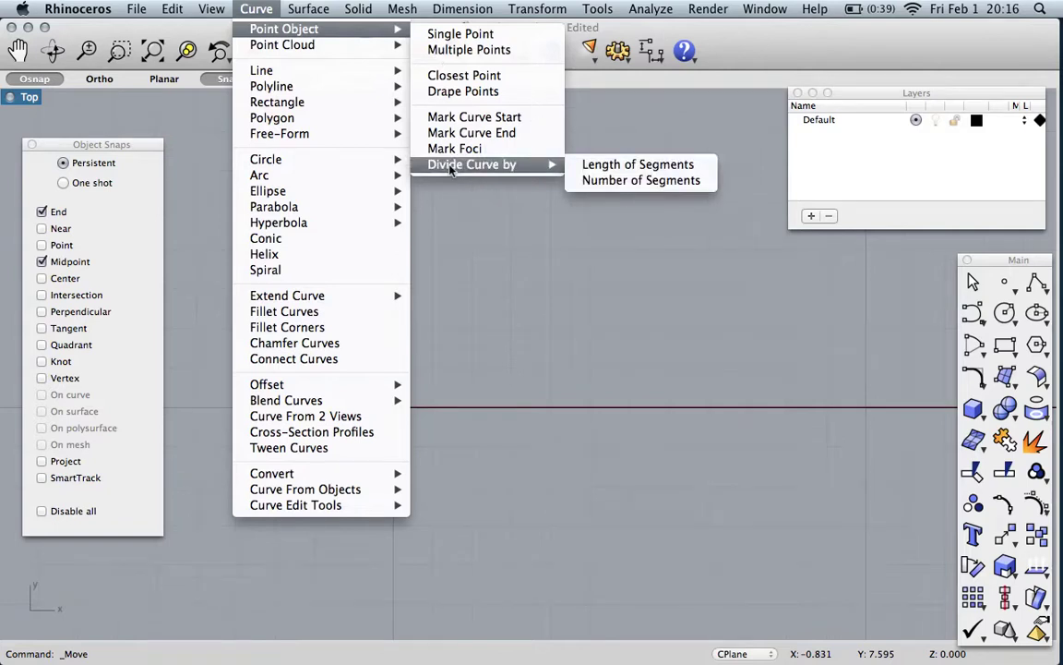
{"action": "left_click", "coordinate": [609, 181]}
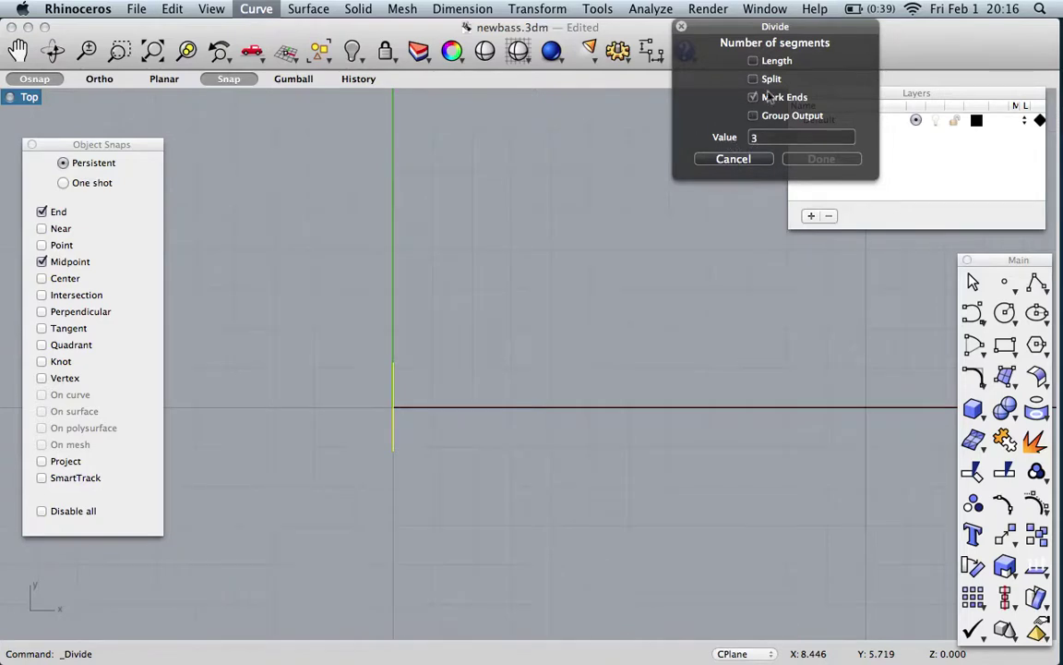
{"action": "key", "text": "Return"}
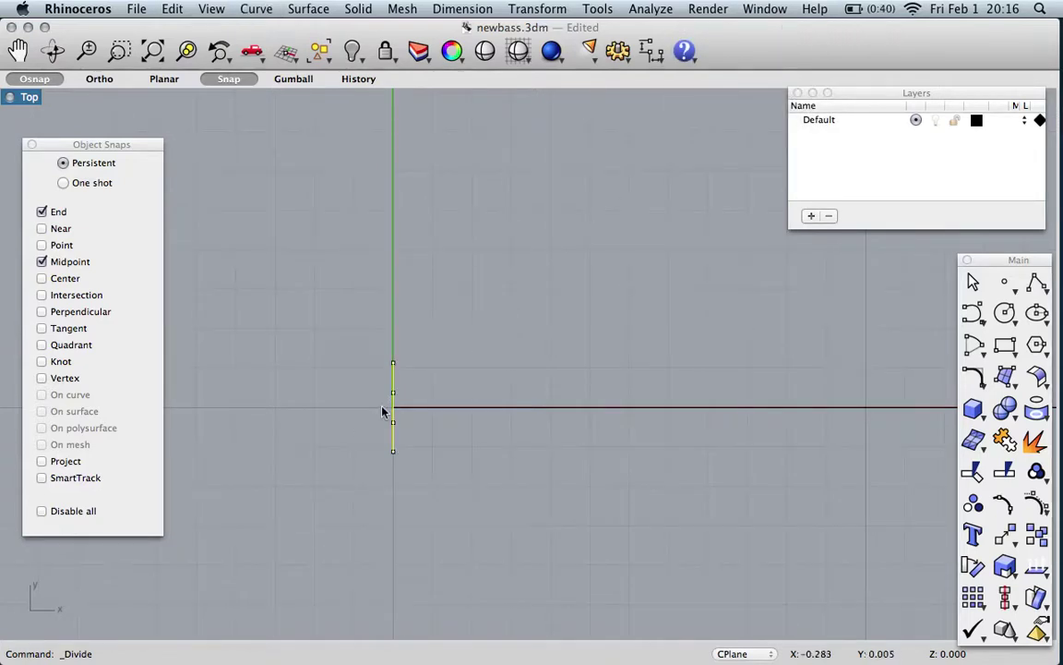
{"action": "left_click", "coordinate": [382, 410]}
{"action": "scroll", "coordinate": [387, 411], "scroll_direction": "up", "scroll_amount": 2}
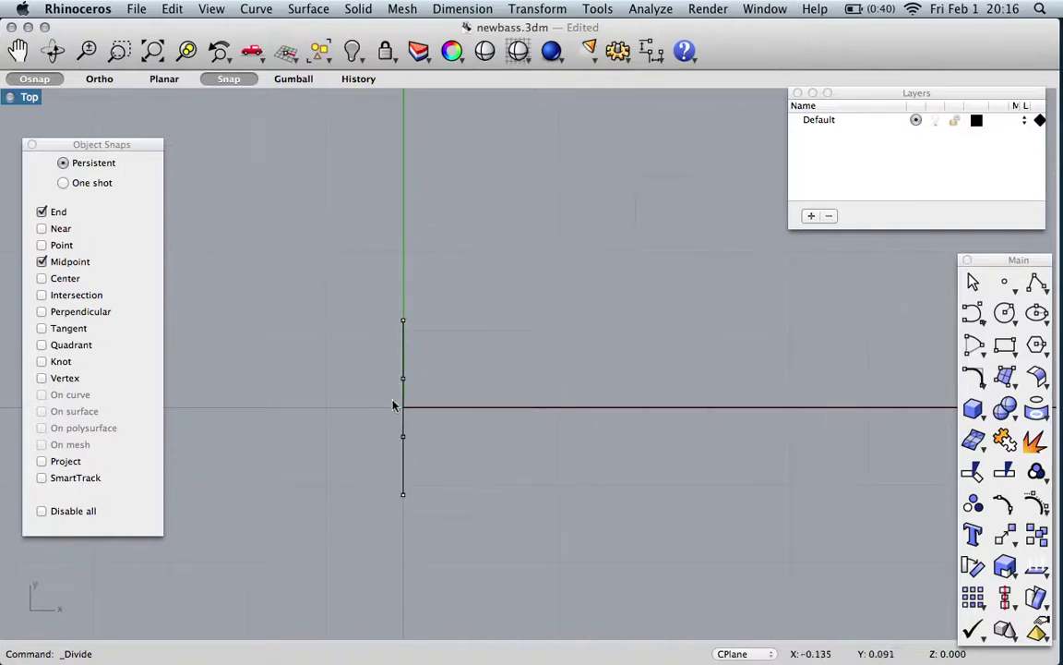
{"action": "left_click", "coordinate": [403, 363]}
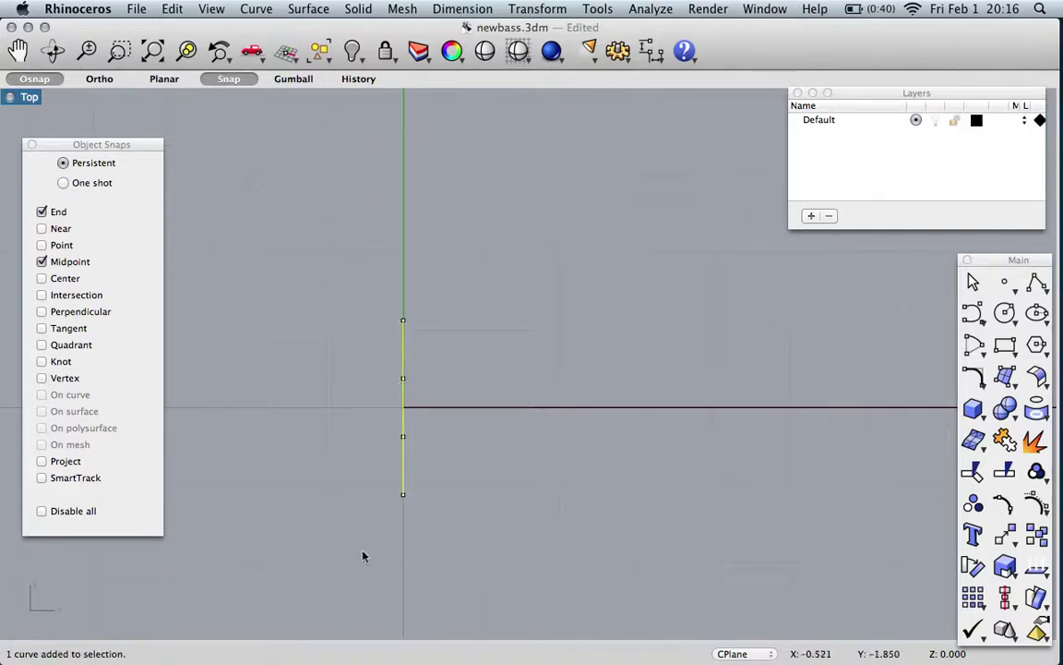
{"action": "scroll", "coordinate": [387, 535], "scroll_direction": "up", "scroll_amount": 2}
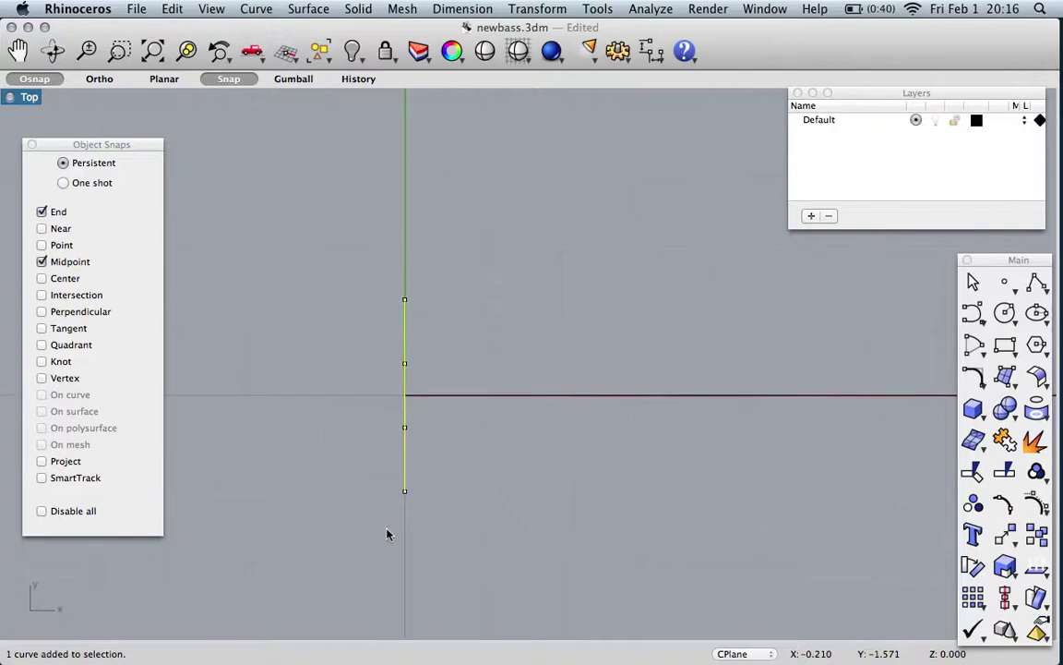
Extend the top and bottom ends of the origin's vertical line by 0.25 inch.
{"action": "key", "text": "Escape"}
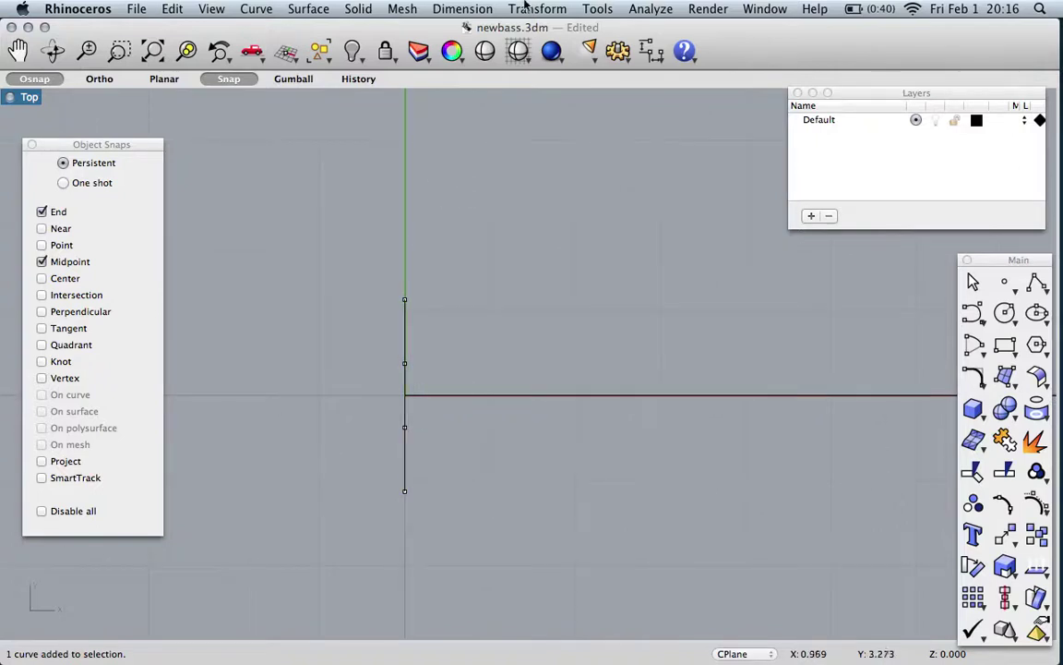
{"action": "left_click", "coordinate": [249, 11]}
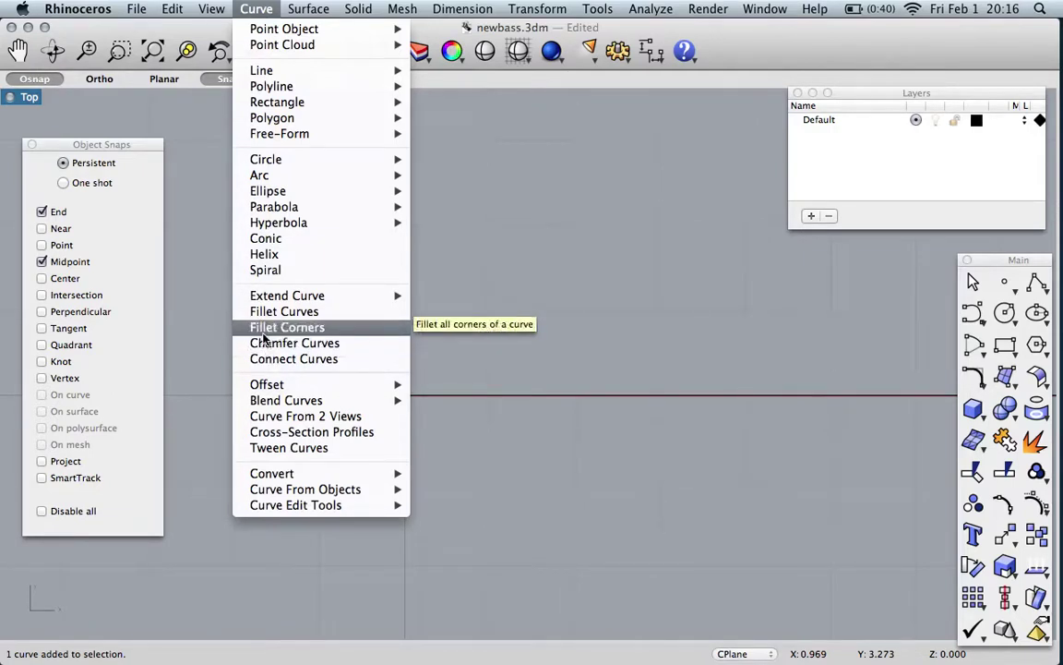
{"action": "mouse_move", "coordinate": [269, 295]}
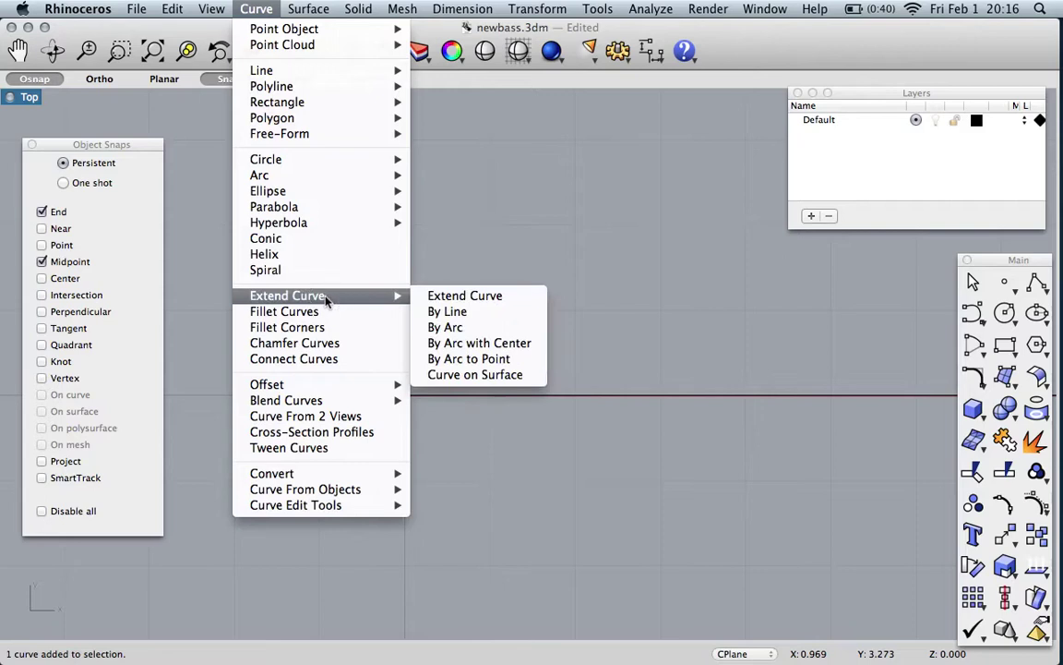
{"action": "left_click", "coordinate": [456, 297]}
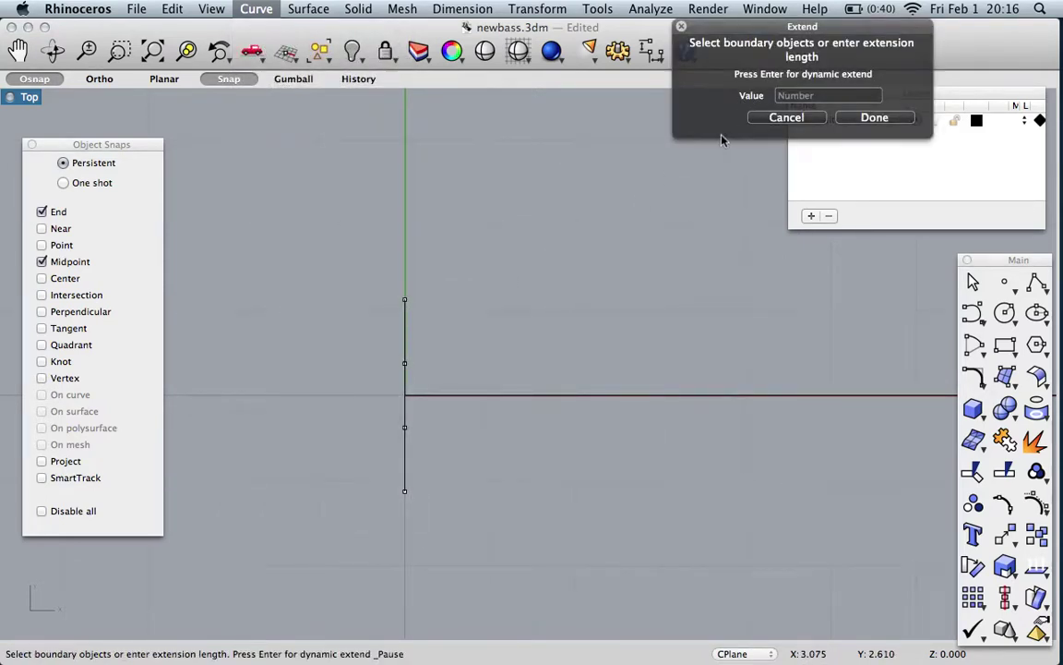
{"action": "type", "text": ".25"}
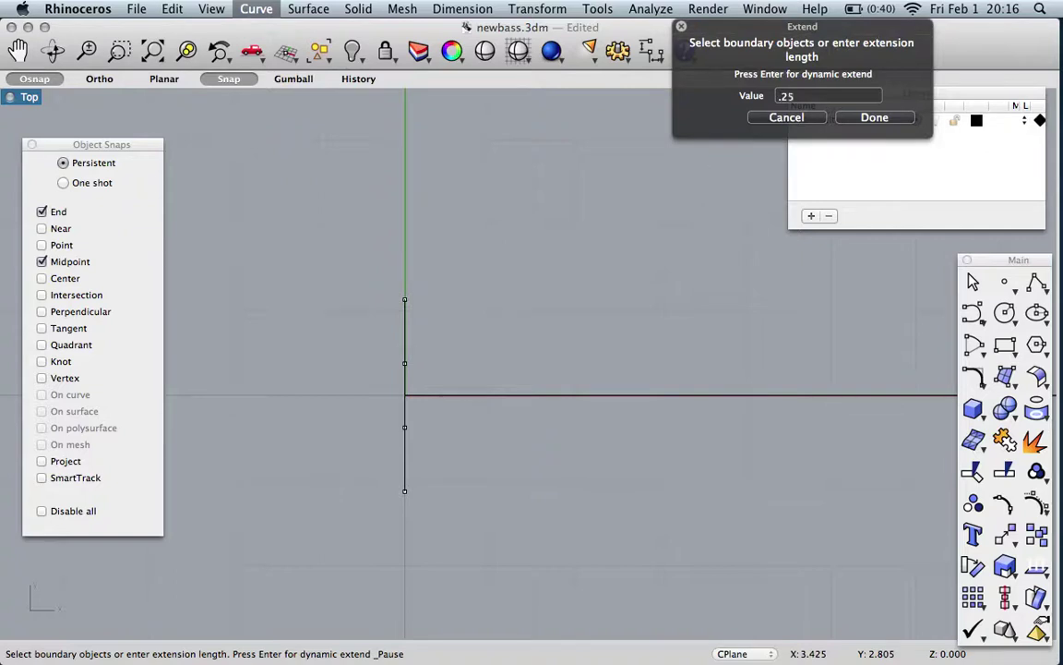
{"action": "key", "text": "Return"}
{"action": "left_click", "coordinate": [404, 328]}
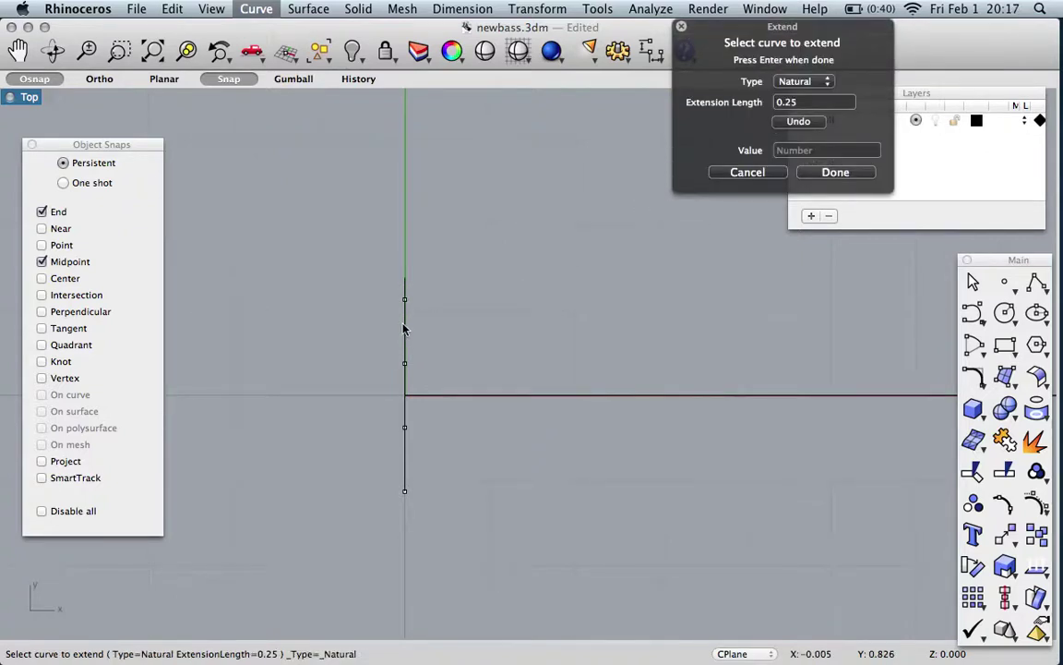
{"action": "left_click", "coordinate": [405, 482]}
{"action": "key", "text": "Return"}
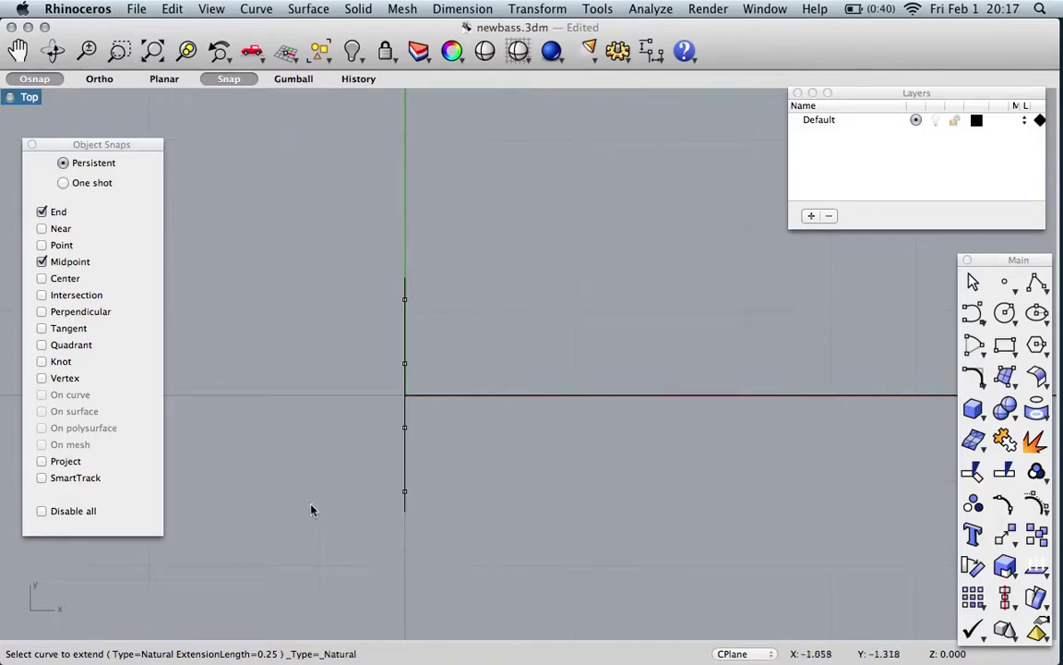
Draw the top fretboard edge from the nut line's top end to the bridge line's top end.
{"action": "left_click", "coordinate": [1037, 285]}
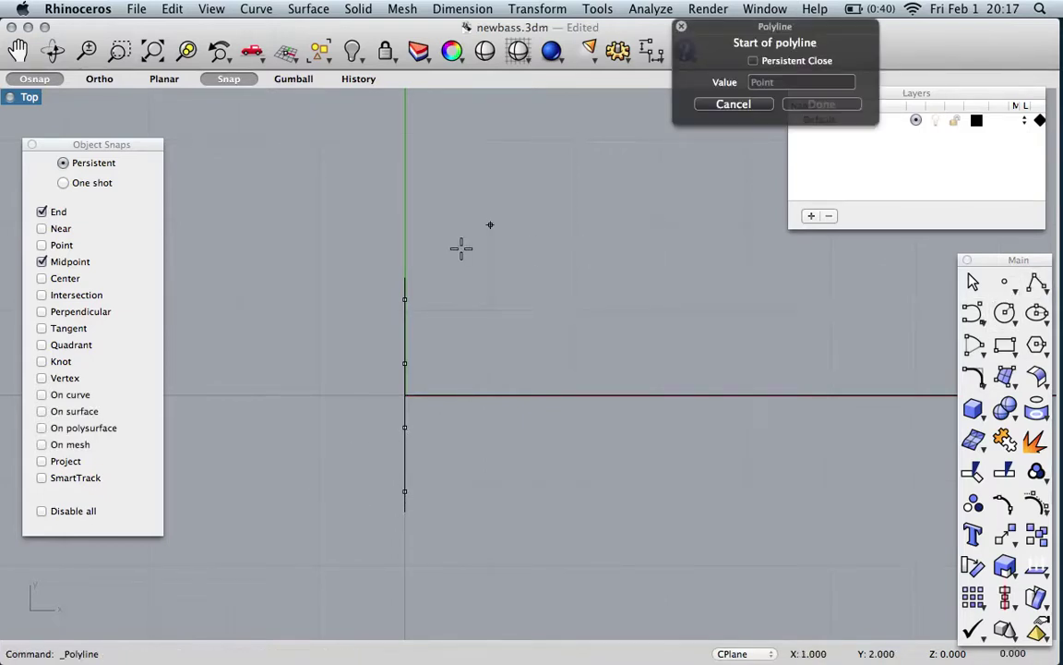
{"action": "left_click", "coordinate": [405, 276]}
{"action": "scroll", "coordinate": [278, 365], "scroll_direction": "down", "scroll_amount": 6}
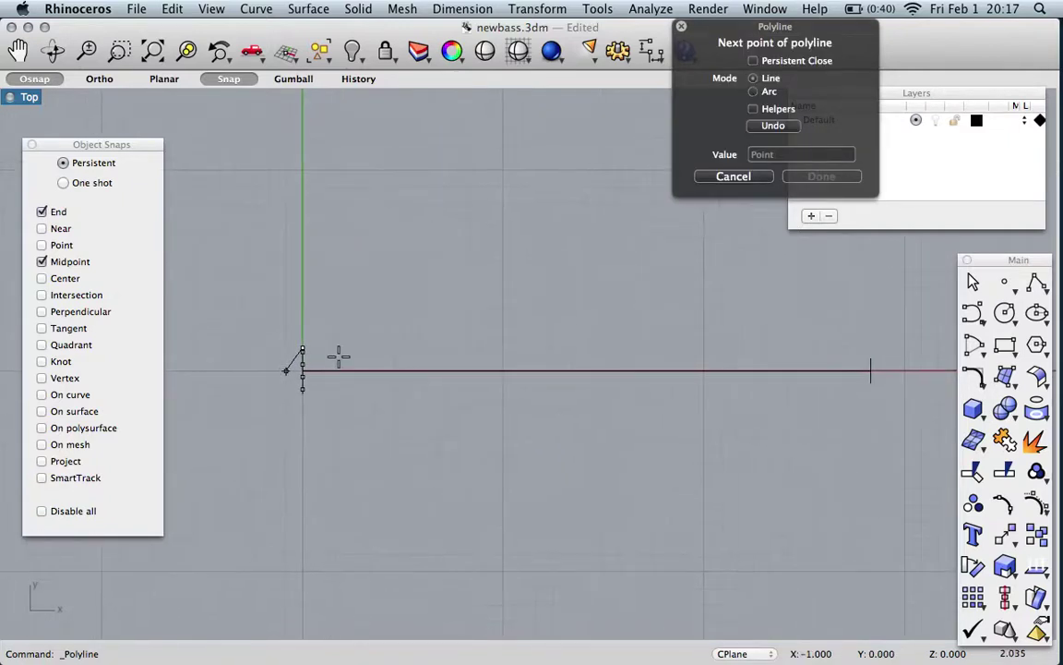
{"action": "scroll", "coordinate": [887, 337], "scroll_direction": "up", "scroll_amount": 5}
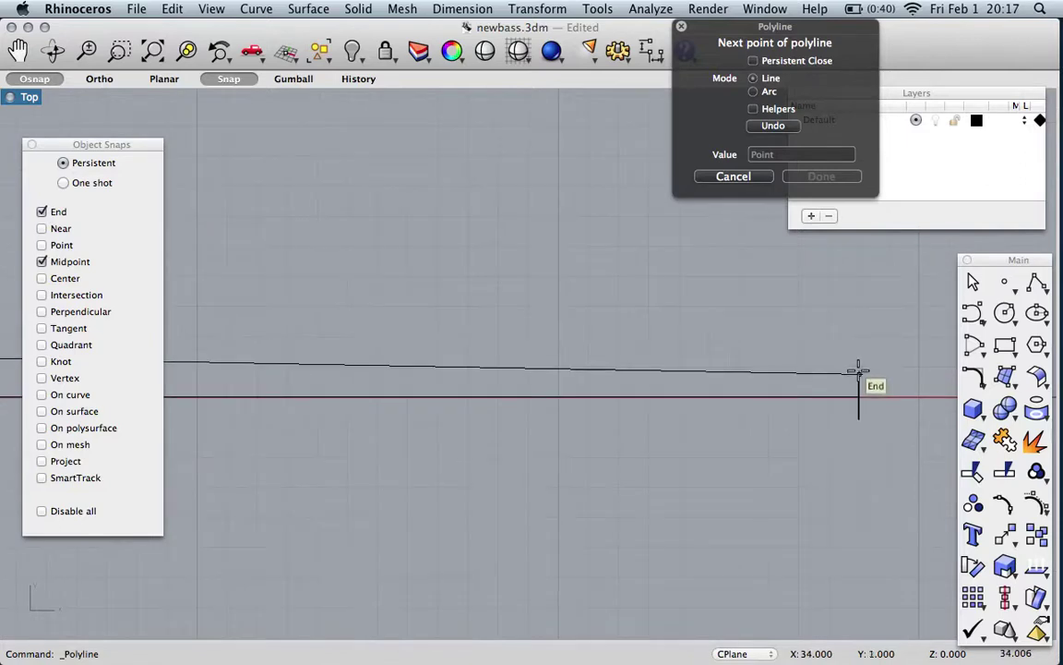
{"action": "left_click", "coordinate": [860, 369]}
{"action": "key", "text": "Return"}
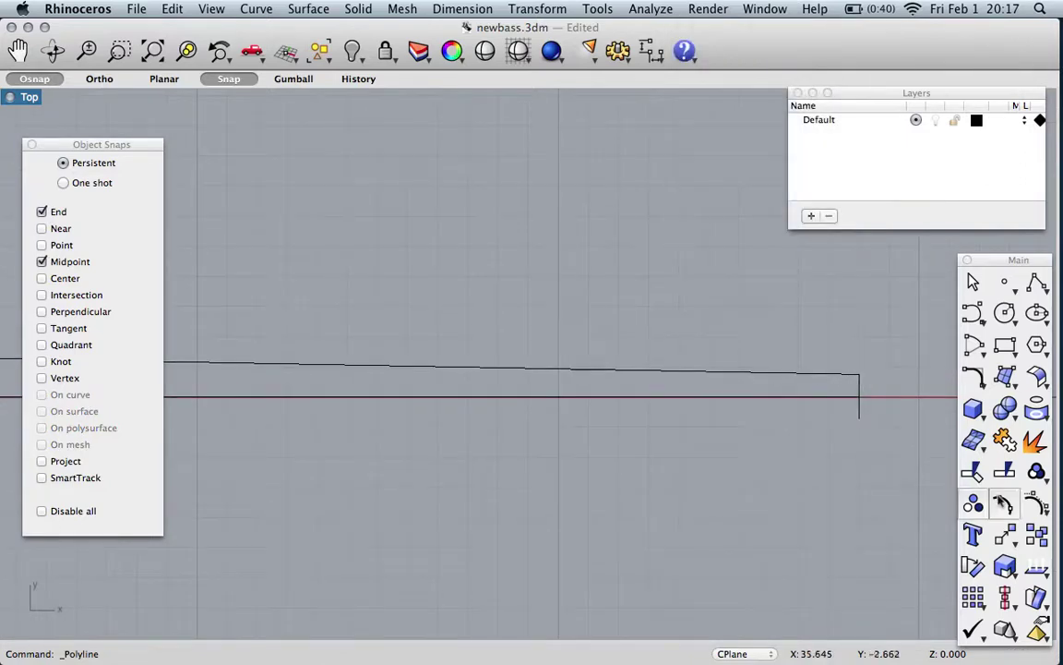
Draw the bottom fretboard edge joining the nut and bridge lines' bottom ends.
{"action": "scroll", "coordinate": [902, 498], "scroll_direction": "down", "scroll_amount": 3}
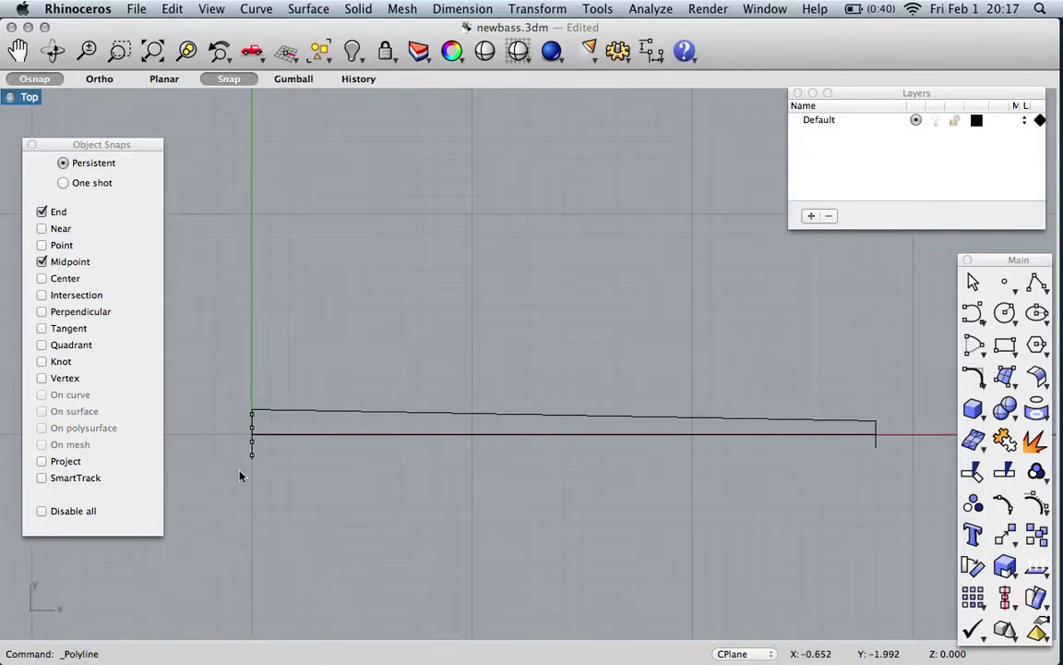
{"action": "scroll", "coordinate": [238, 473], "scroll_direction": "up", "scroll_amount": 3}
{"action": "key", "text": "Return"}
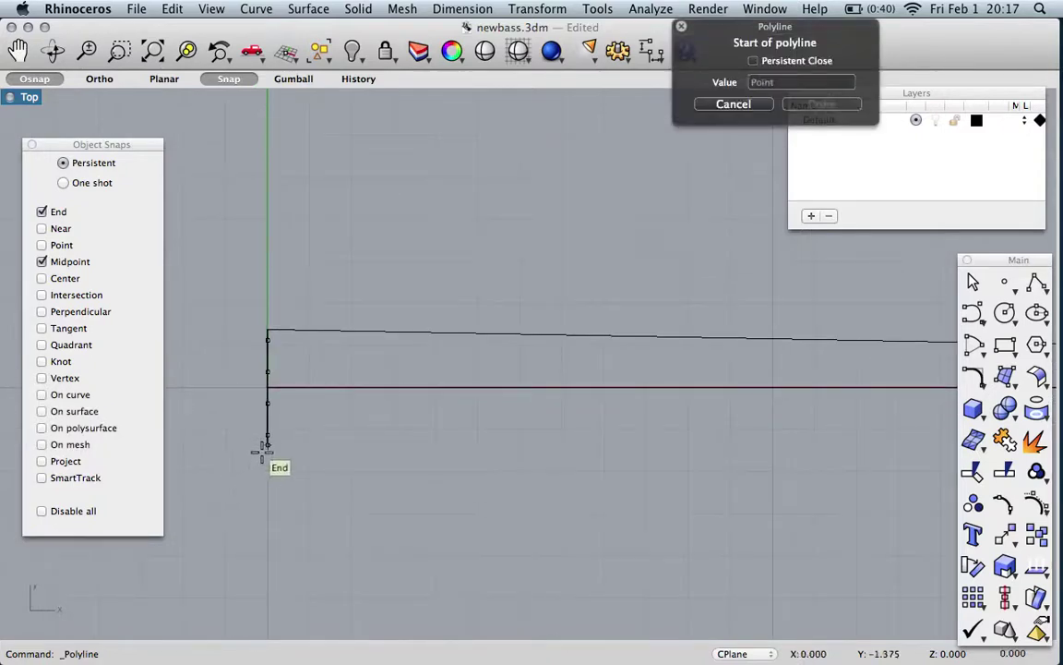
{"action": "left_click", "coordinate": [263, 449]}
{"action": "scroll", "coordinate": [263, 517], "scroll_direction": "down", "scroll_amount": 3}
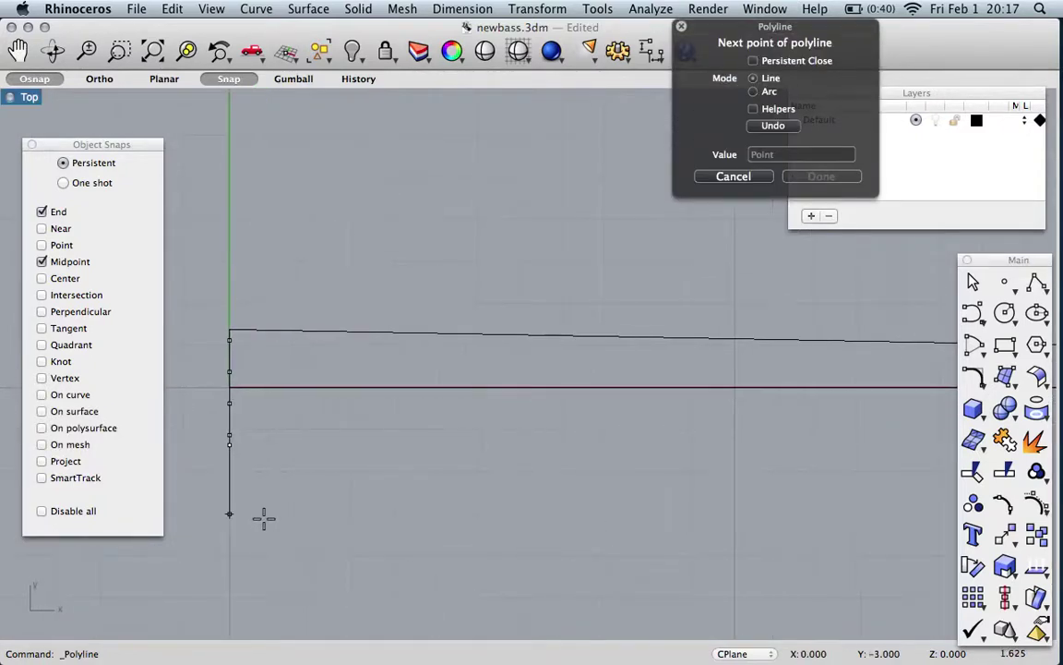
{"action": "left_click", "coordinate": [918, 473]}
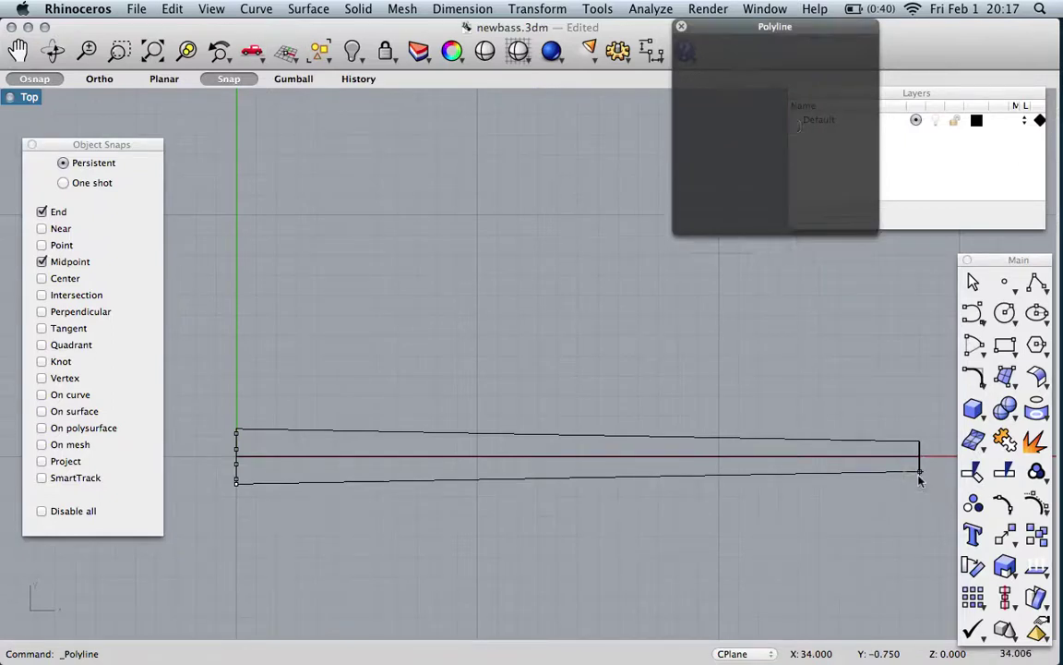
{"action": "key", "text": "Return"}
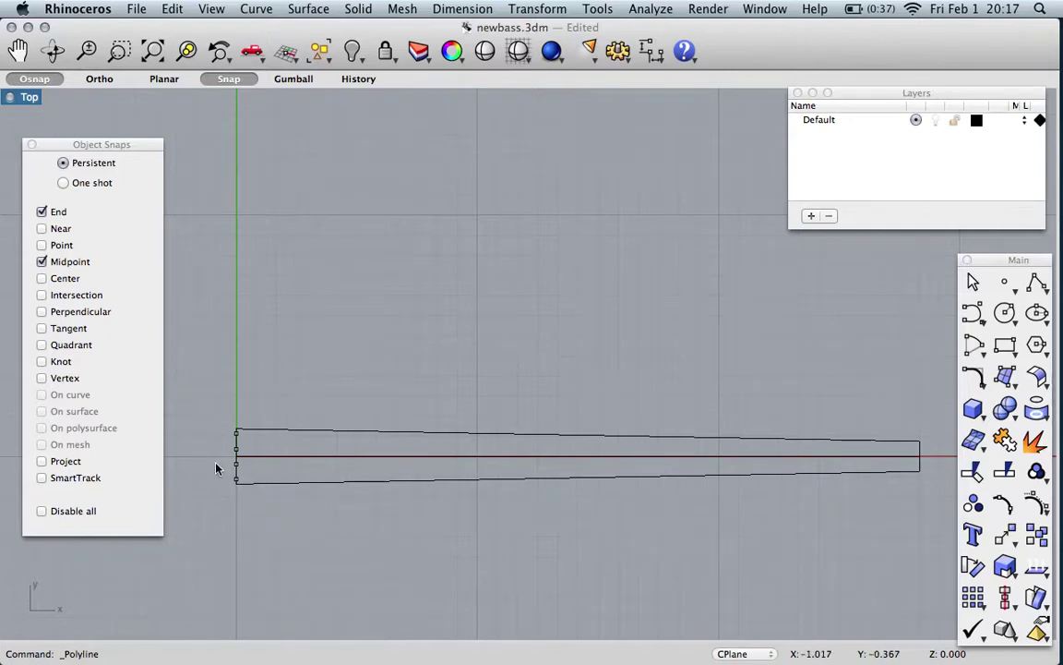
{"action": "scroll", "coordinate": [216, 468], "scroll_direction": "up", "scroll_amount": 3}
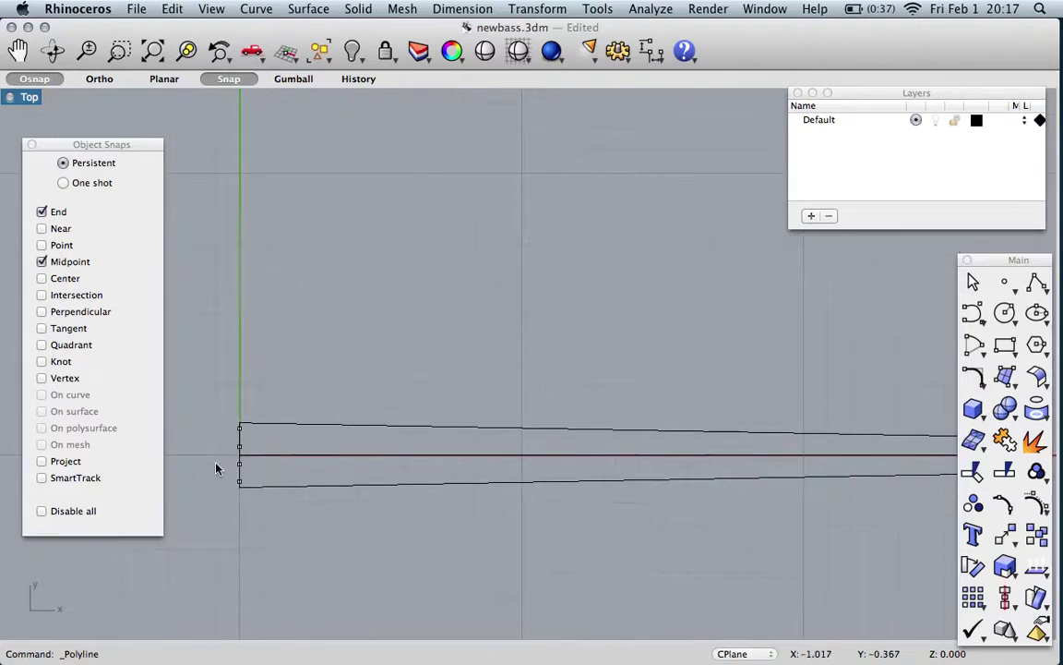
{"action": "scroll", "coordinate": [216, 468], "scroll_direction": "down", "scroll_amount": 1}
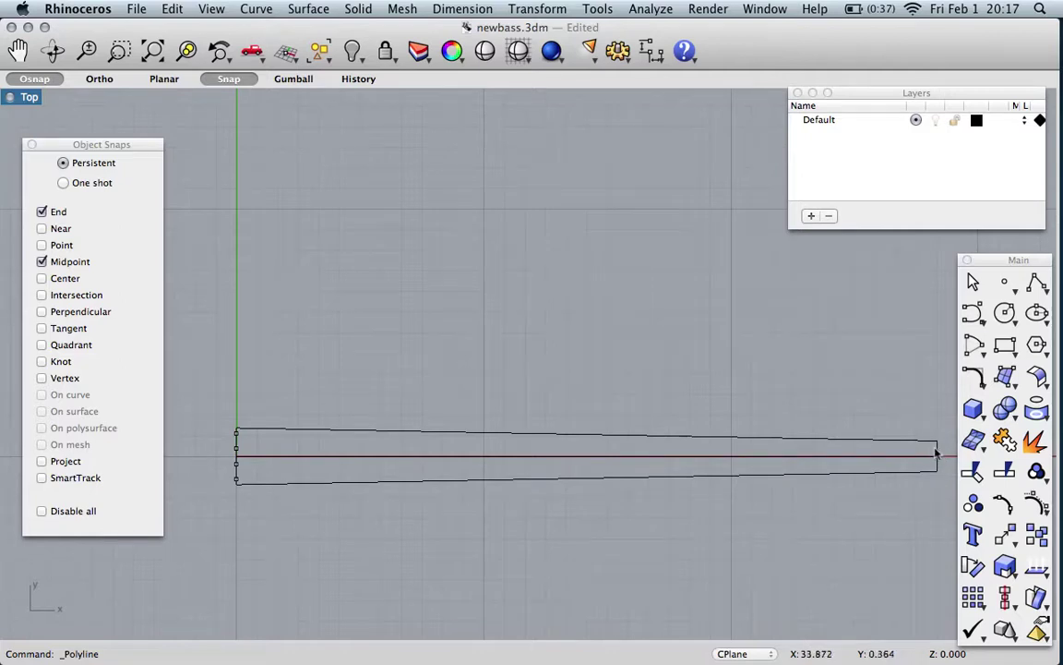
{"action": "scroll", "coordinate": [222, 447], "scroll_direction": "up", "scroll_amount": 1}
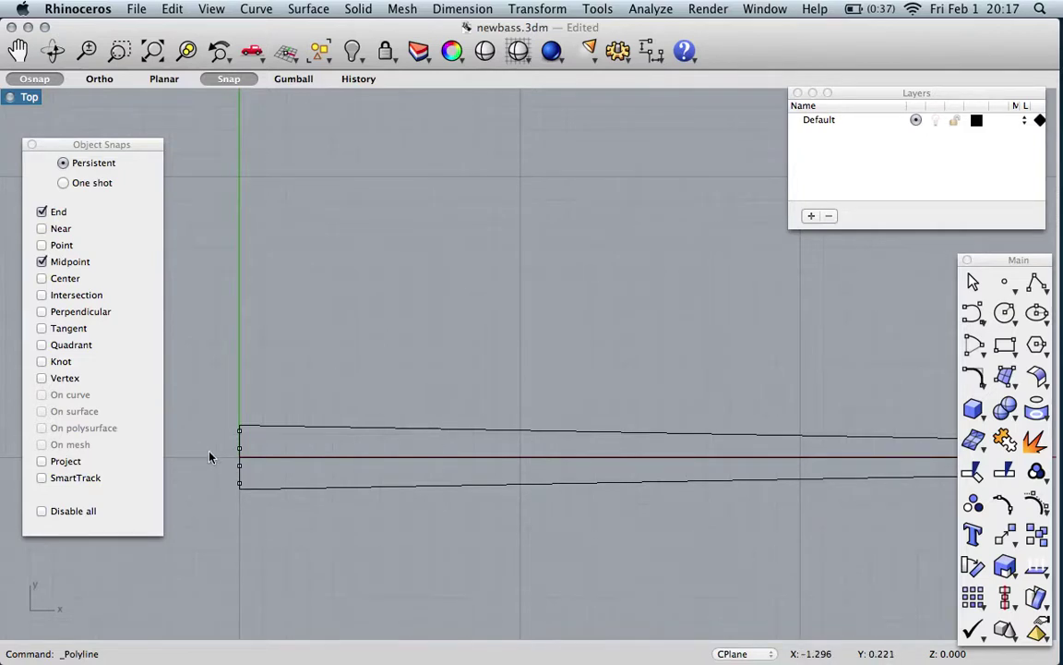
{"action": "scroll", "coordinate": [209, 456], "scroll_direction": "up", "scroll_amount": 1}
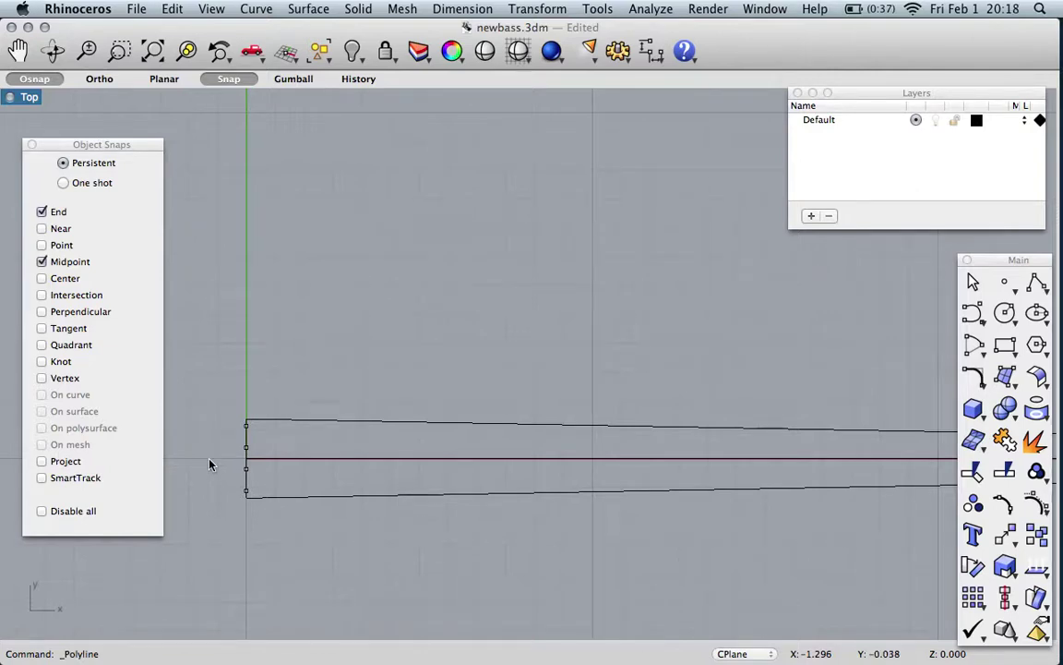
{"action": "scroll", "coordinate": [683, 236], "scroll_direction": "down", "scroll_amount": 3}
{"action": "scroll", "coordinate": [818, 298], "scroll_direction": "right", "scroll_amount": 5}
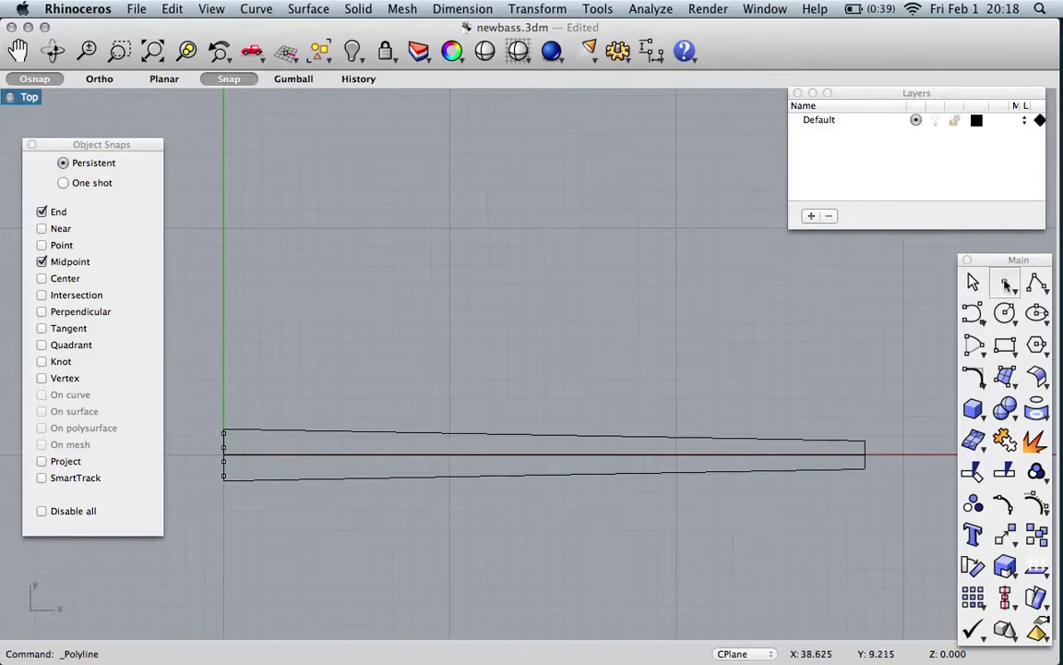
{"action": "mouse_move", "coordinate": [1059, 198]}
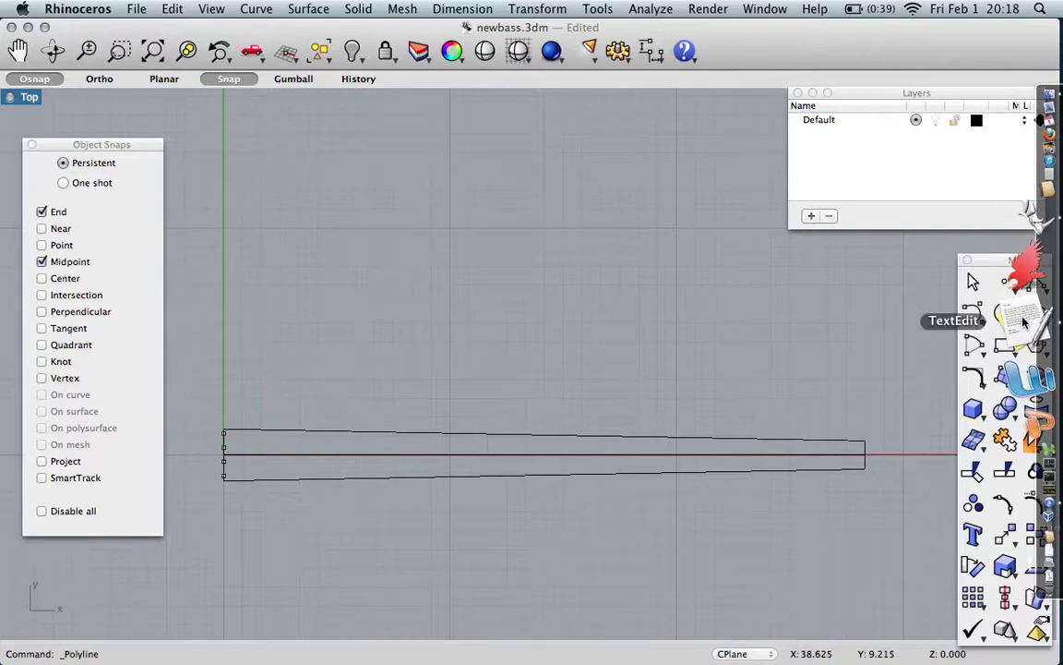
Make the Rhino window narrower and shift it toward the right side of the screen.
{"action": "left_click", "coordinate": [1023, 321]}
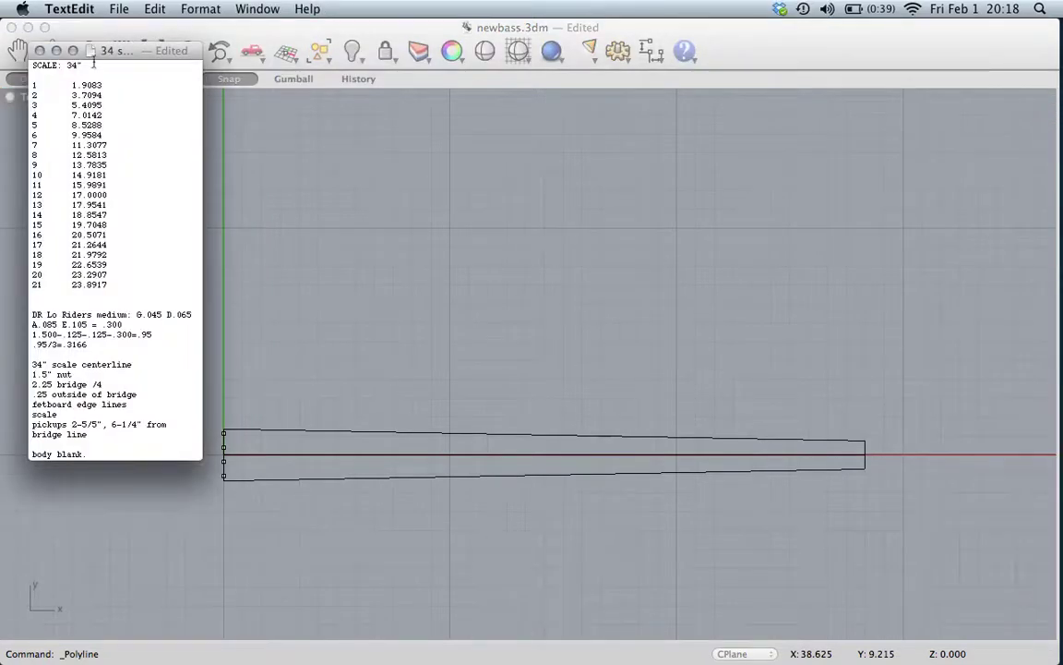
{"action": "left_click", "coordinate": [1052, 655]}
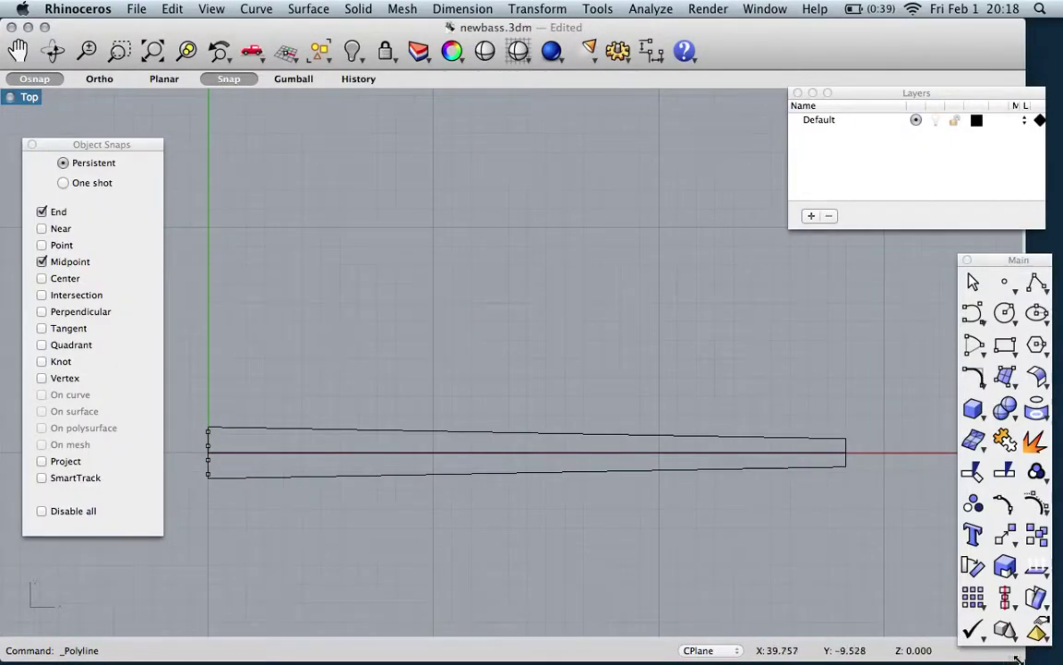
{"action": "left_click_drag", "start_coordinate": [1017, 656], "coordinate": [969, 658]}
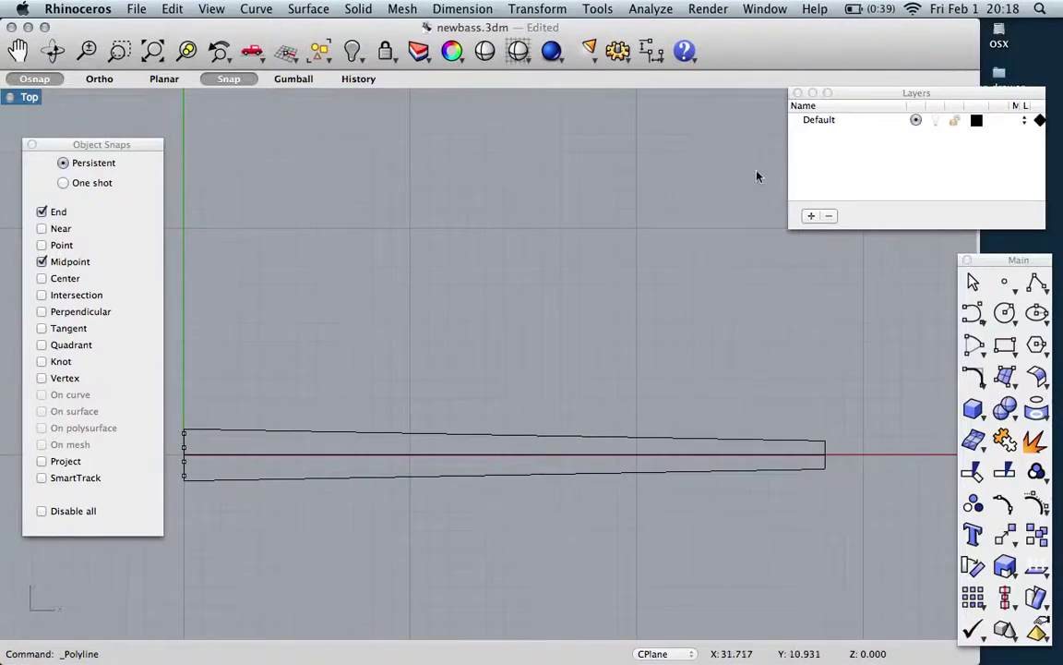
{"action": "left_click_drag", "start_coordinate": [743, 53], "coordinate": [822, 51]}
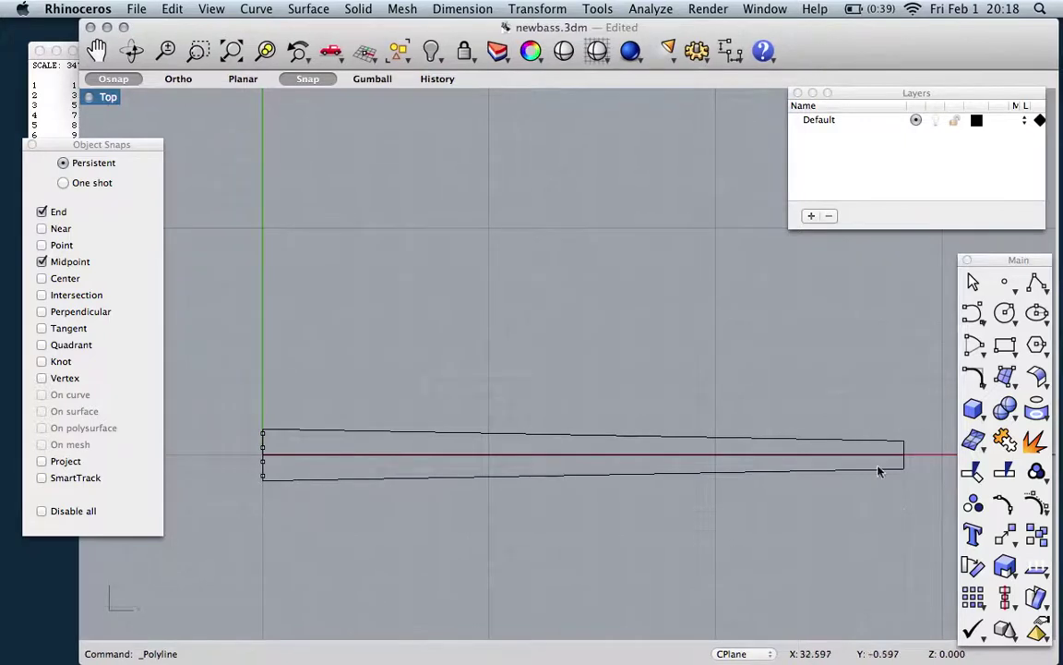
{"action": "left_click_drag", "start_coordinate": [1056, 658], "coordinate": [995, 656]}
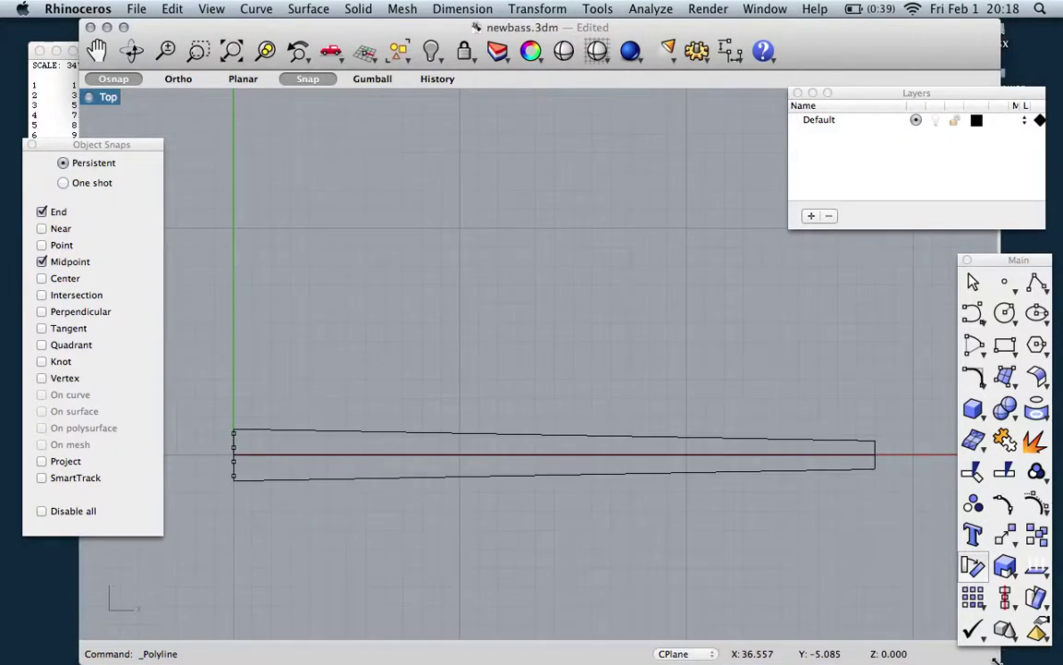
{"action": "left_click_drag", "start_coordinate": [794, 34], "coordinate": [850, 40]}
Make the TextEdit notes window narrower and taller, and place it lower at the left.
{"action": "left_click", "coordinate": [111, 51]}
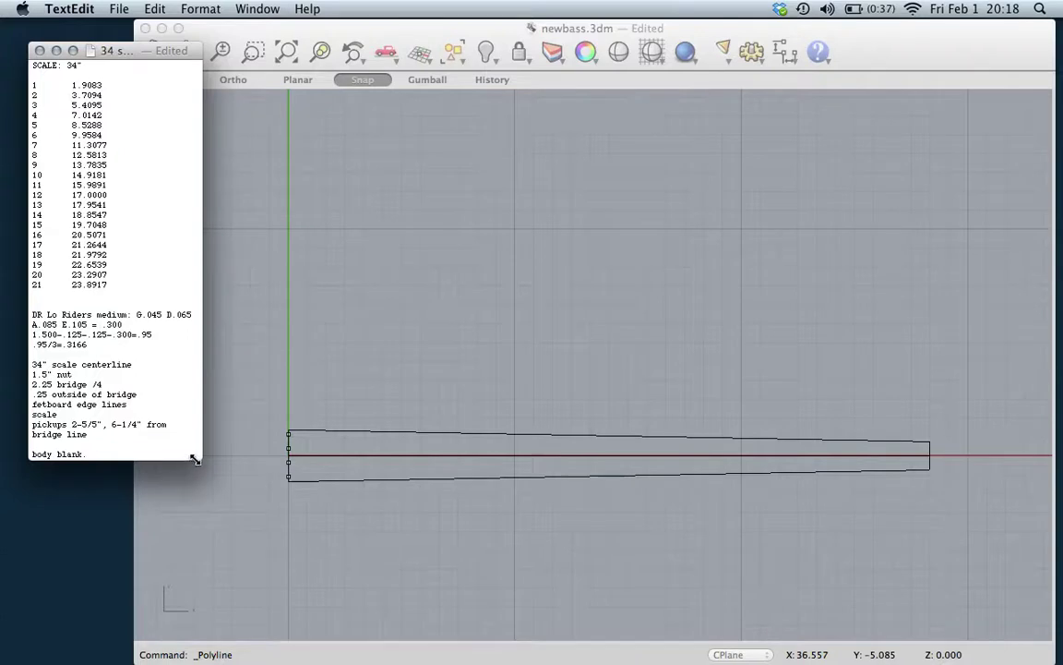
{"action": "left_click_drag", "start_coordinate": [194, 459], "coordinate": [160, 467]}
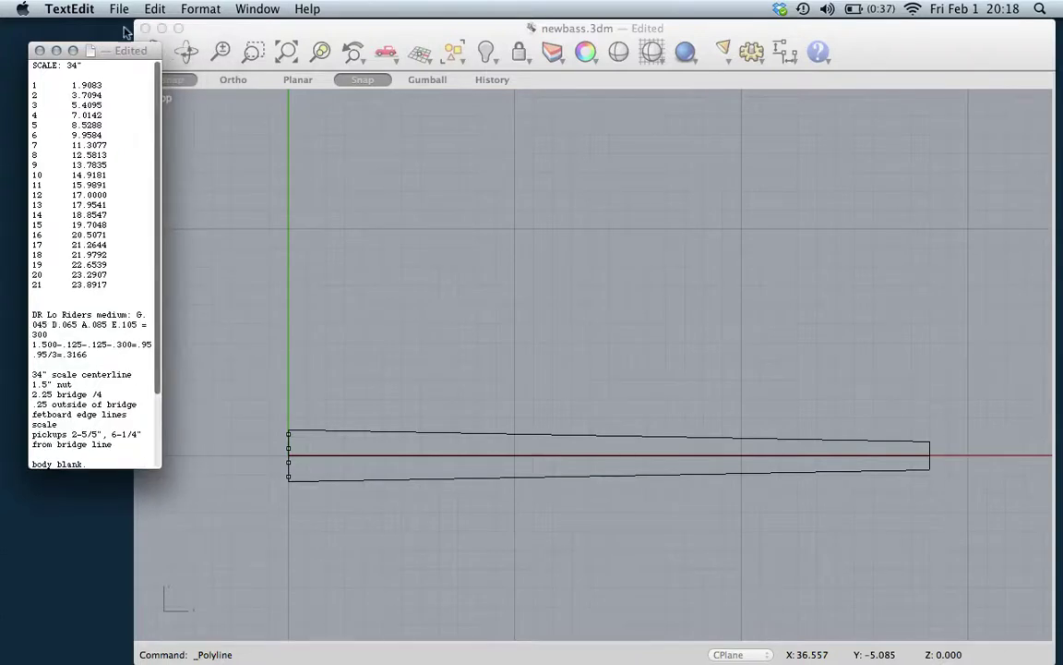
{"action": "left_click_drag", "start_coordinate": [123, 49], "coordinate": [102, 137]}
{"action": "left_click", "coordinate": [417, 37]}
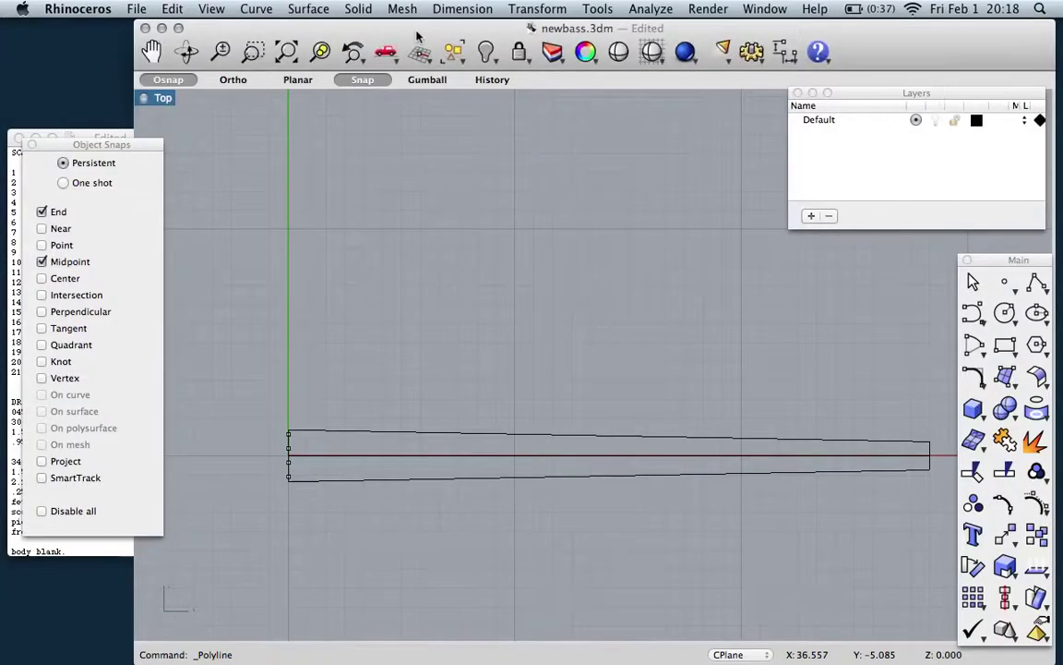
Place a point above the neck outline's right end and nudge it upward.
{"action": "left_click", "coordinate": [1005, 282]}
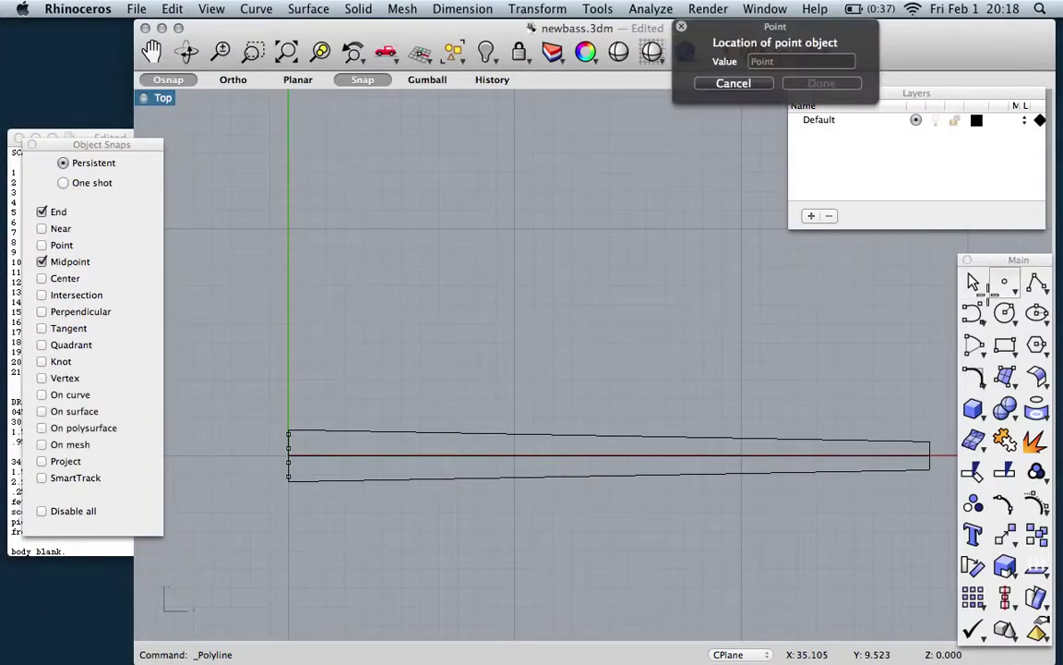
{"action": "left_click", "coordinate": [924, 384]}
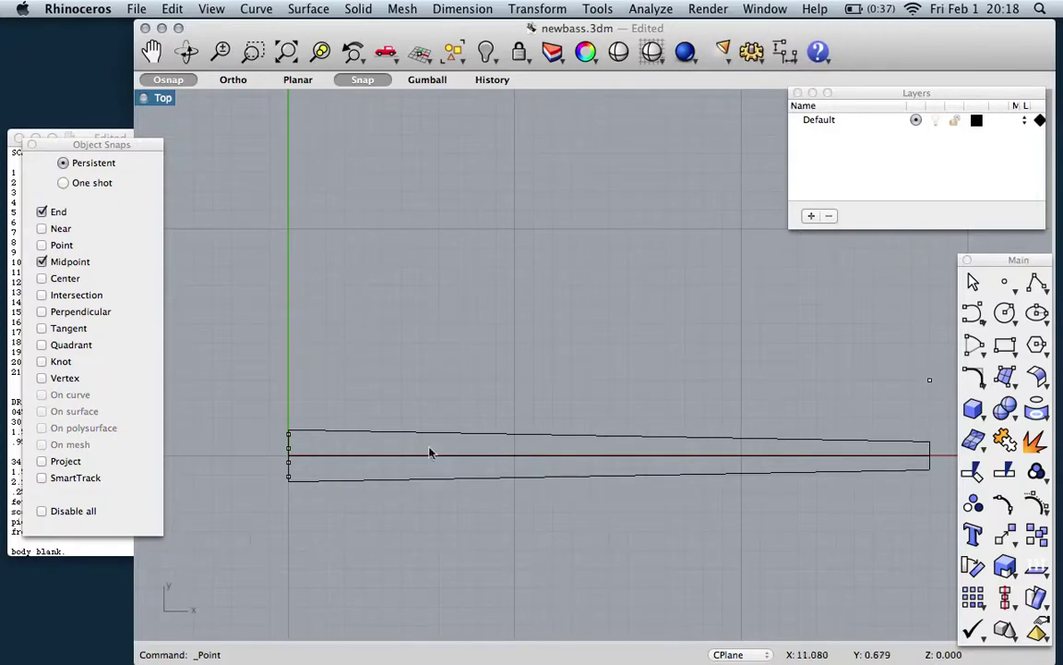
{"action": "left_click", "coordinate": [930, 380]}
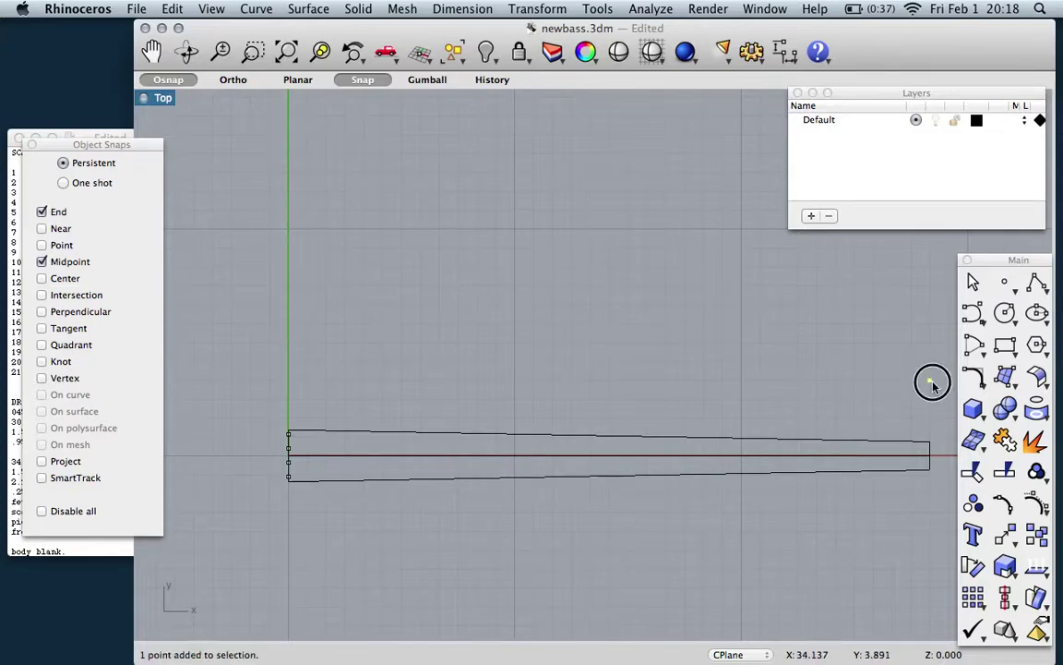
{"action": "key", "text": "alt+Up"}
{"action": "key", "text": "alt+Up"}
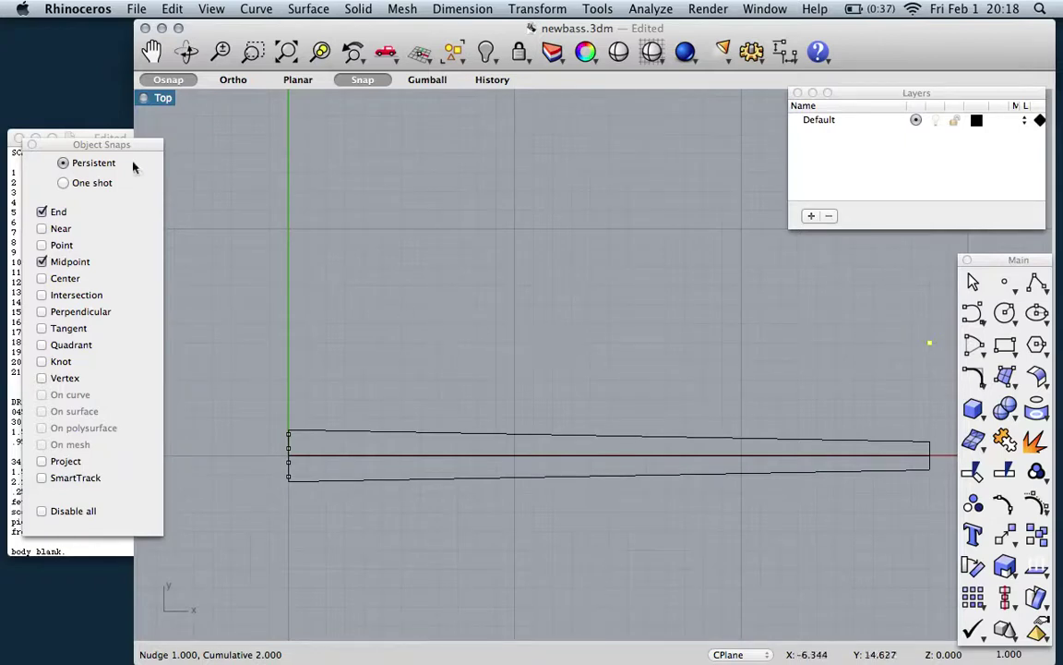
{"action": "left_click_drag", "start_coordinate": [81, 148], "coordinate": [207, 122]}
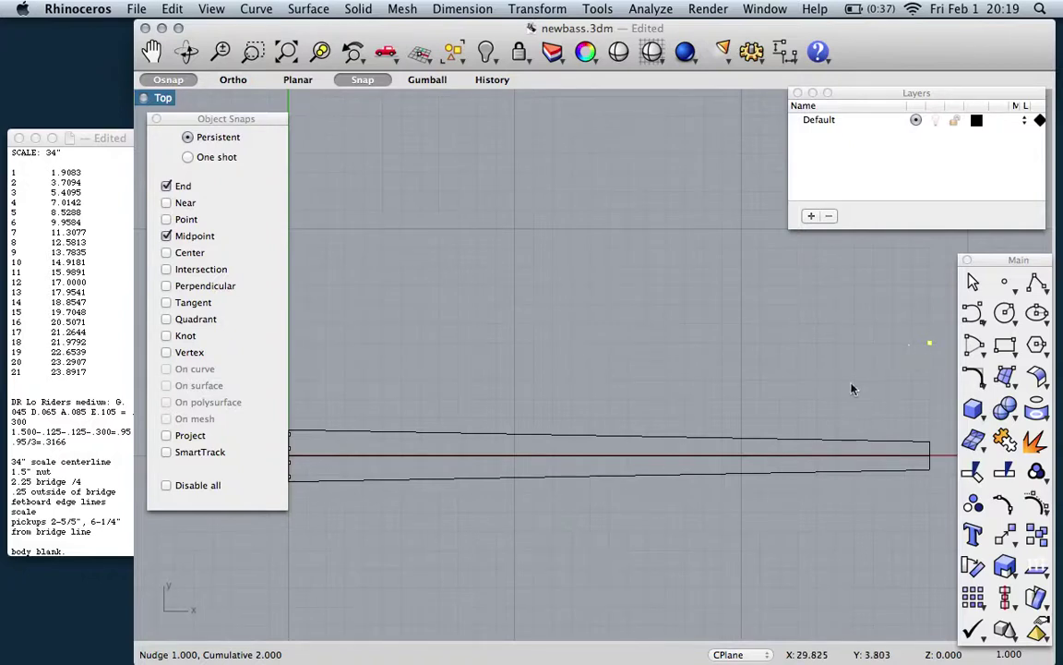
Paste a copy of the point and move it 1.9083 units left to the first fret.
{"action": "key", "text": "super+c"}
{"action": "key", "text": "super+v"}
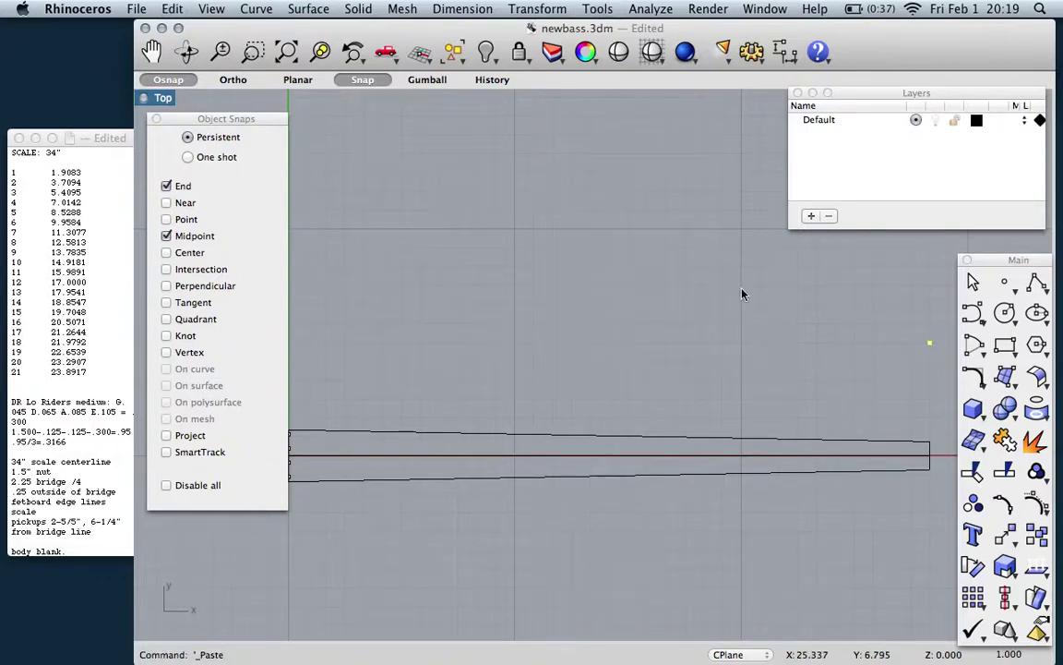
{"action": "left_click", "coordinate": [510, 7]}
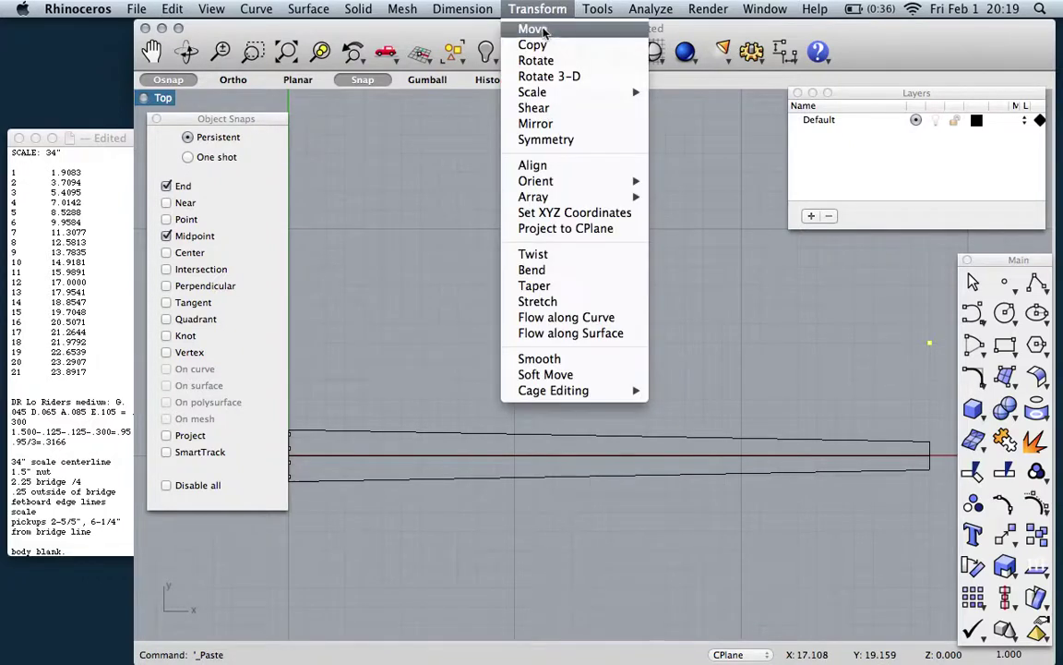
{"action": "left_click", "coordinate": [543, 30]}
{"action": "left_click", "coordinate": [930, 342]}
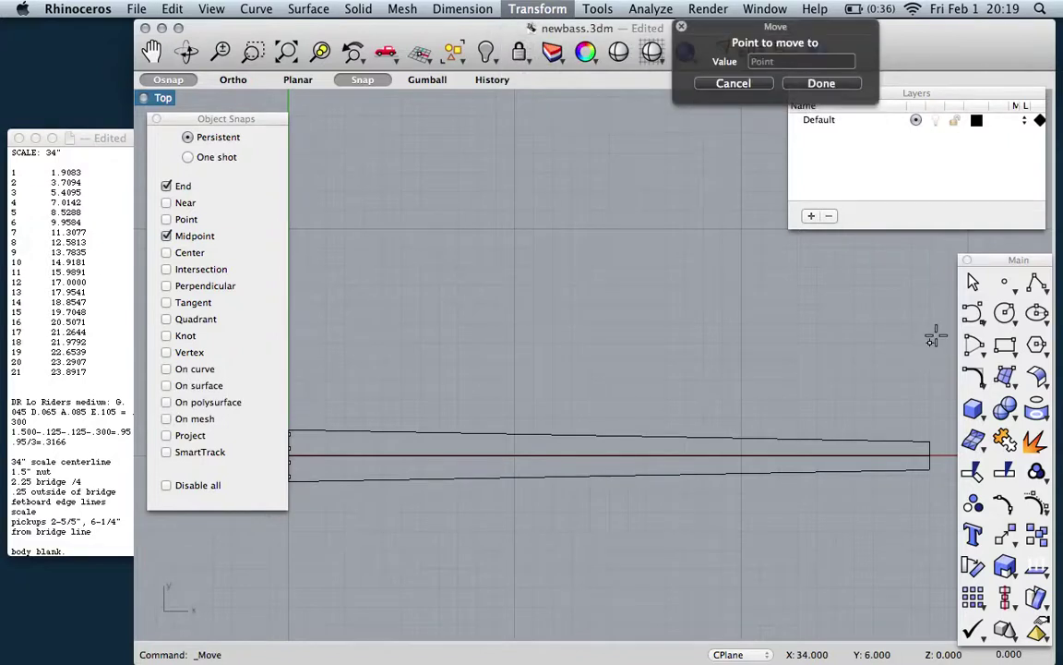
{"action": "left_click", "coordinate": [830, 329]}
Paste another duplicate of the original point and begin moving it.
{"action": "left_click", "coordinate": [930, 344]}
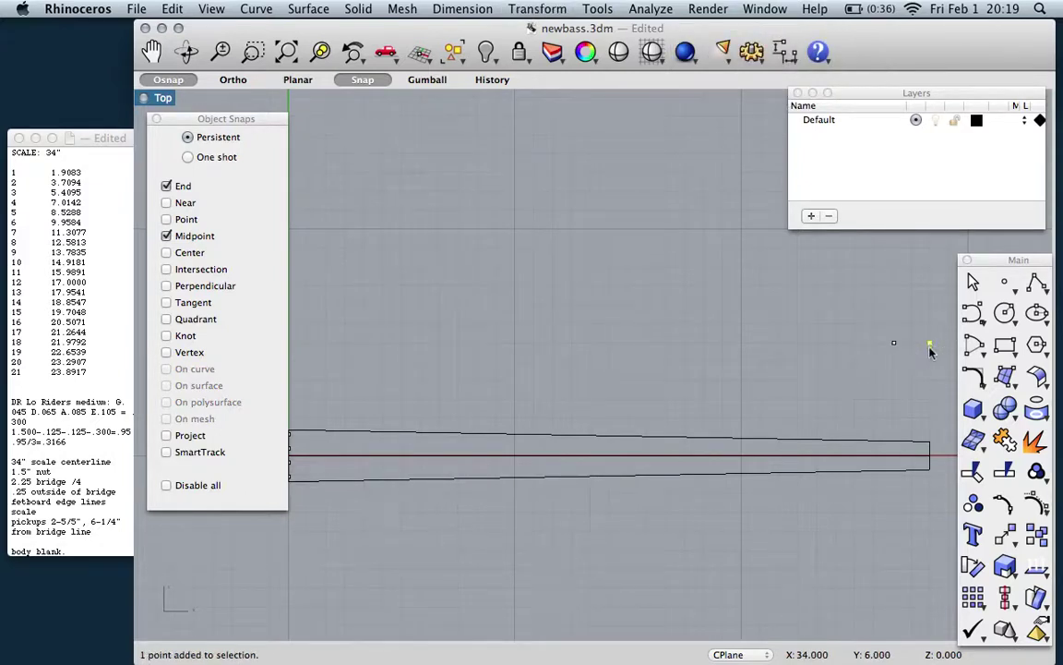
{"action": "key", "text": "super+v"}
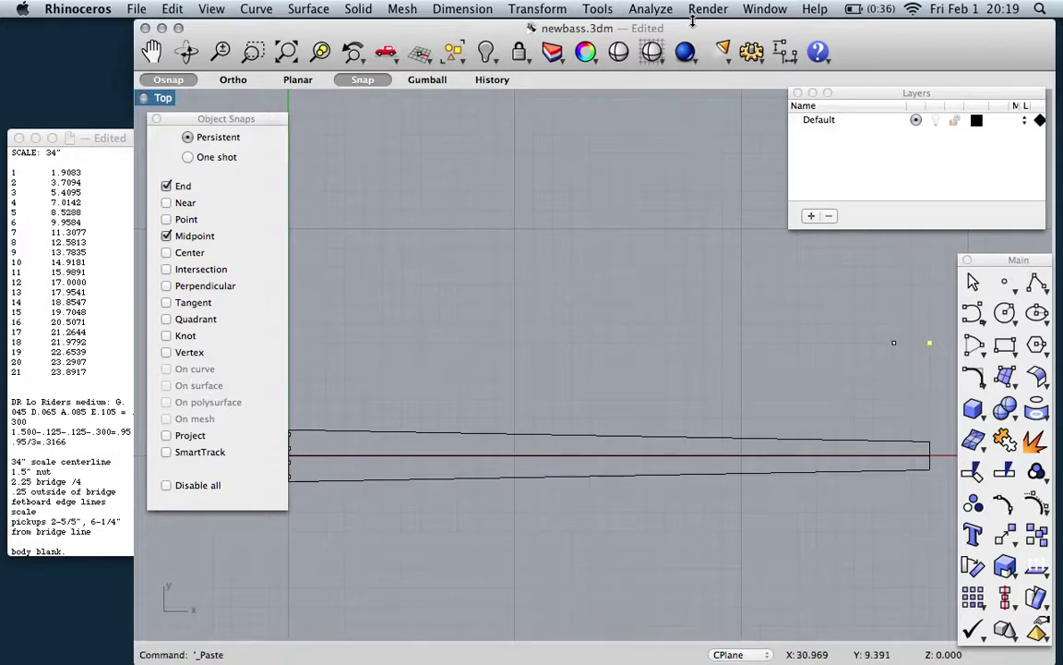
{"action": "left_click", "coordinate": [515, 8]}
{"action": "left_click", "coordinate": [524, 26]}
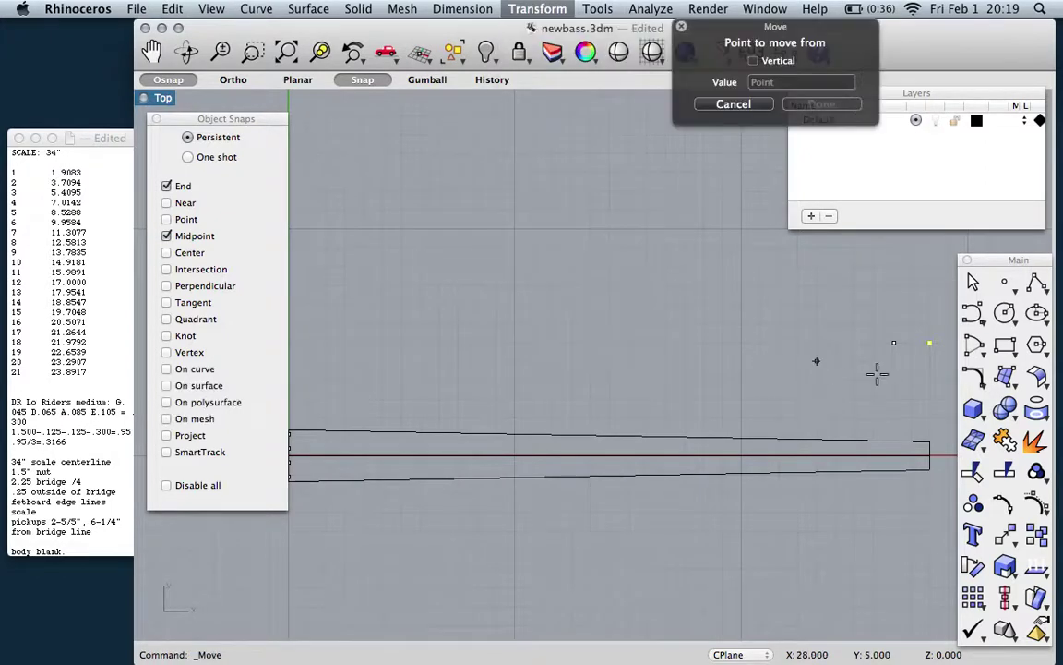
Move the pasted point 3.7094 units left to mark the next fret.
{"action": "left_click", "coordinate": [927, 345]}
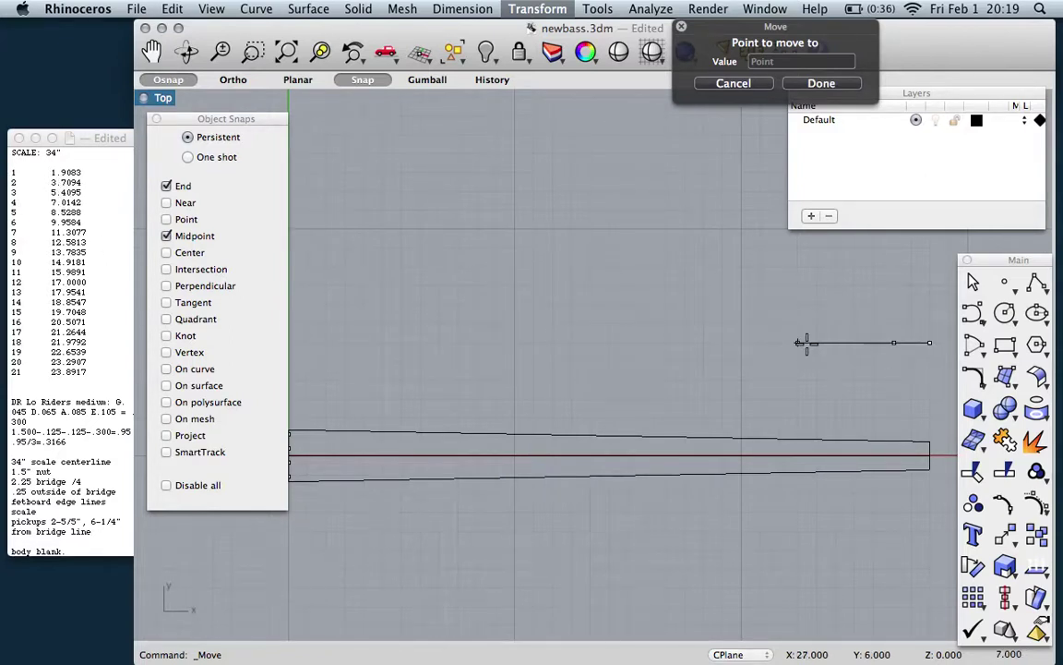
{"action": "type", "text": "3.7094"}
{"action": "key", "text": "Return"}
{"action": "left_click", "coordinate": [807, 344]}
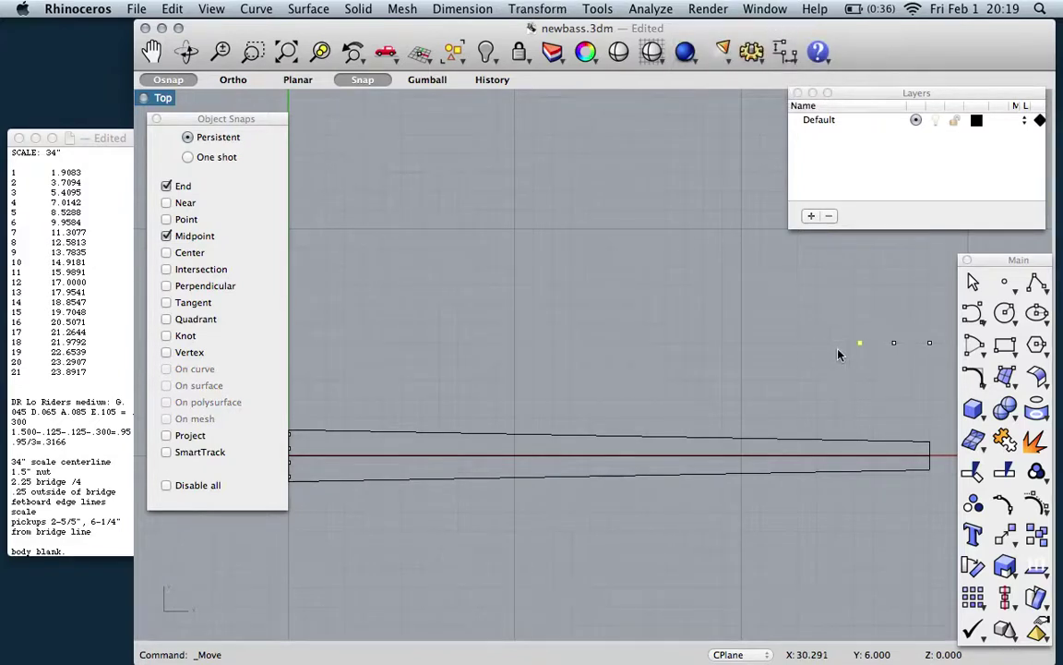
Duplicate the rightmost point again and move it 5.4095 units left for the following fret.
{"action": "left_click", "coordinate": [929, 344]}
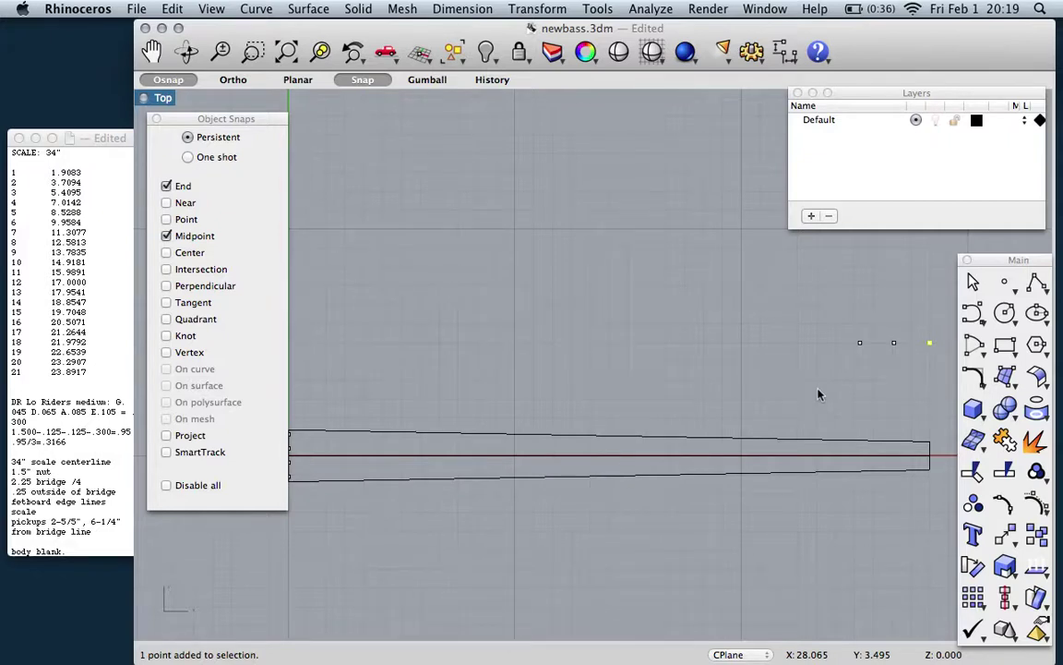
{"action": "key", "text": "super+c"}
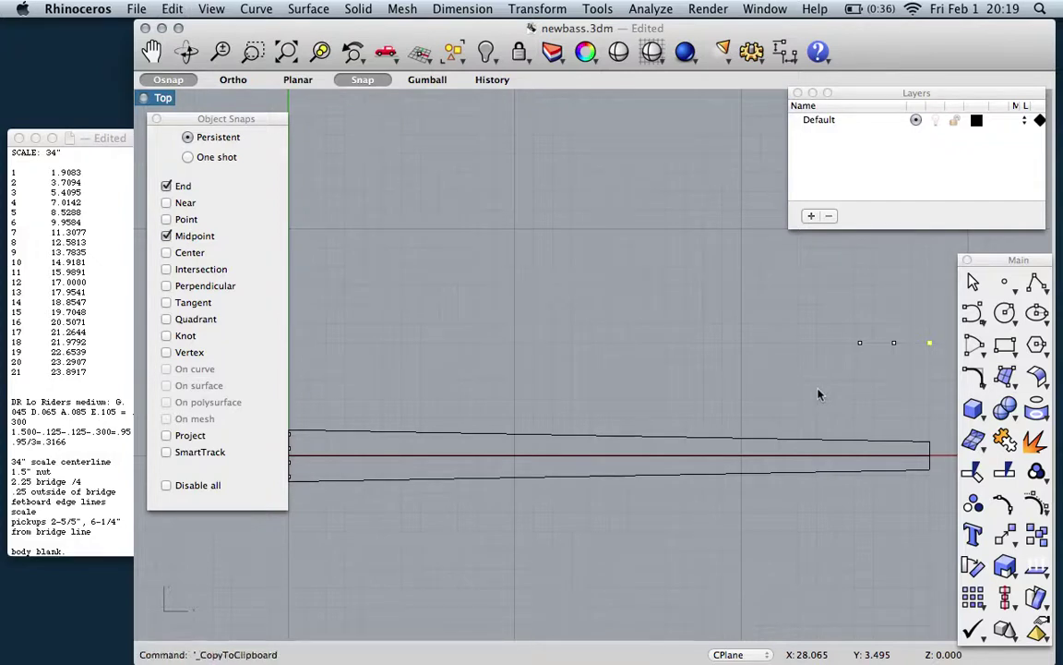
{"action": "key", "text": "super+v"}
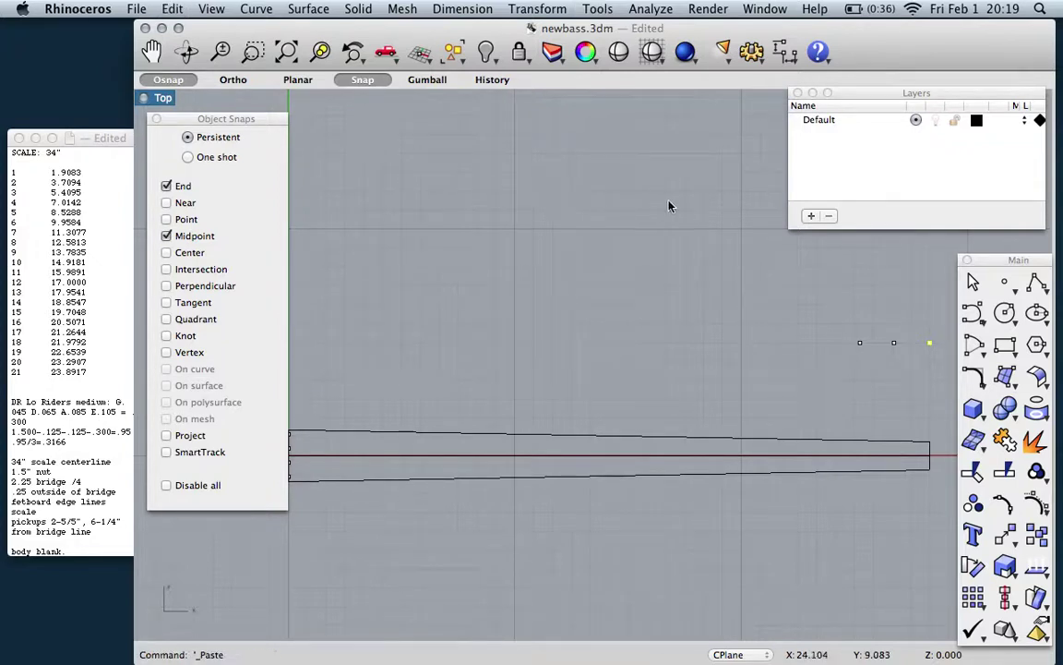
{"action": "left_click", "coordinate": [545, 9]}
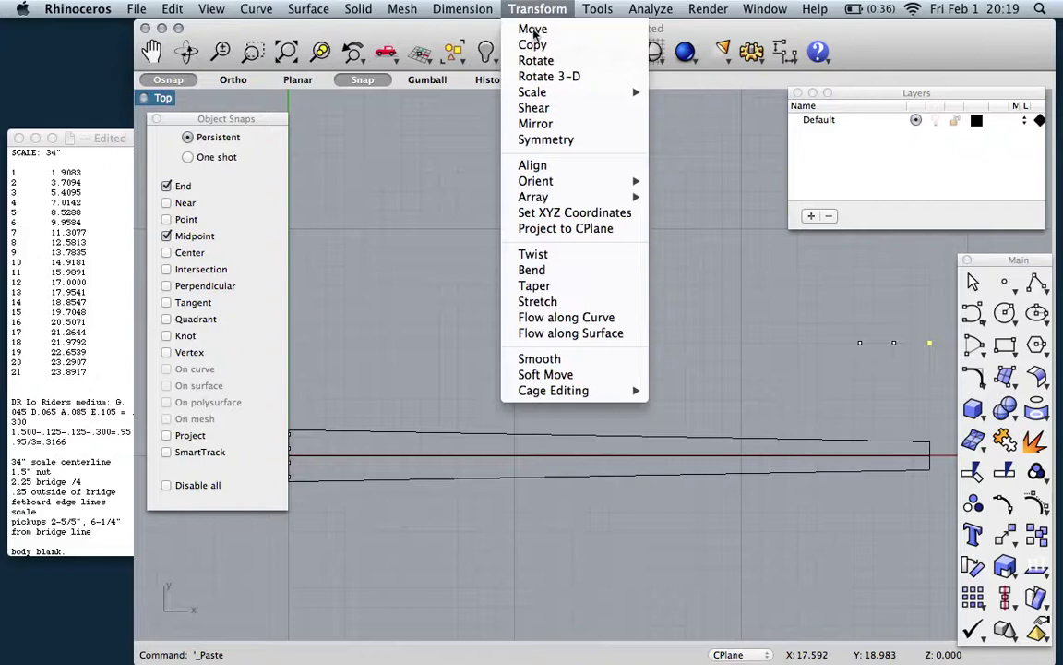
{"action": "left_click", "coordinate": [530, 29]}
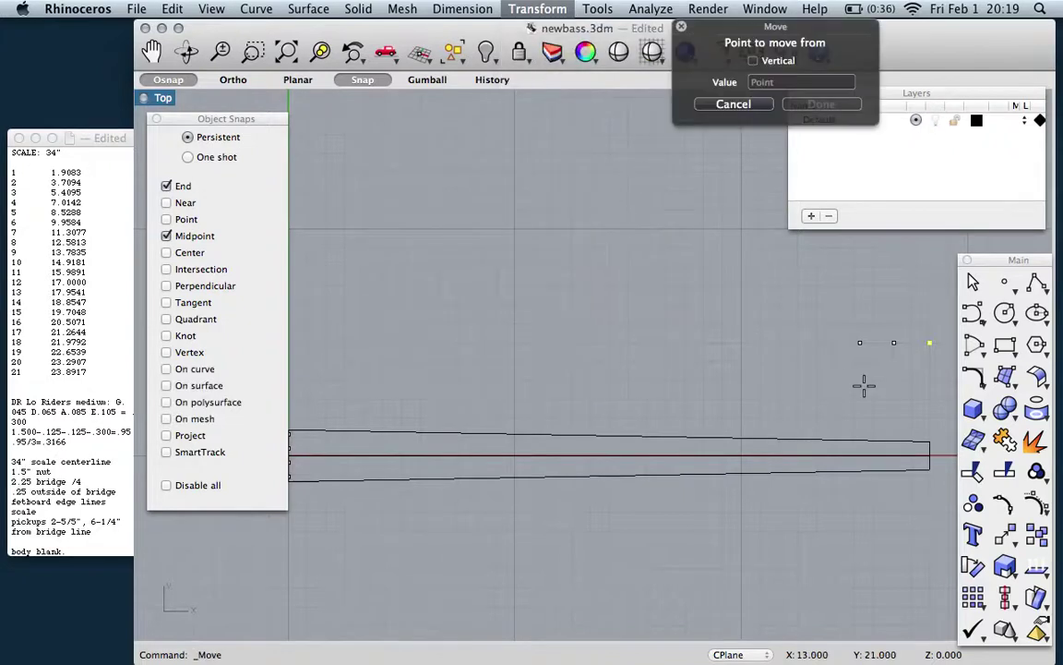
{"action": "left_click", "coordinate": [927, 343]}
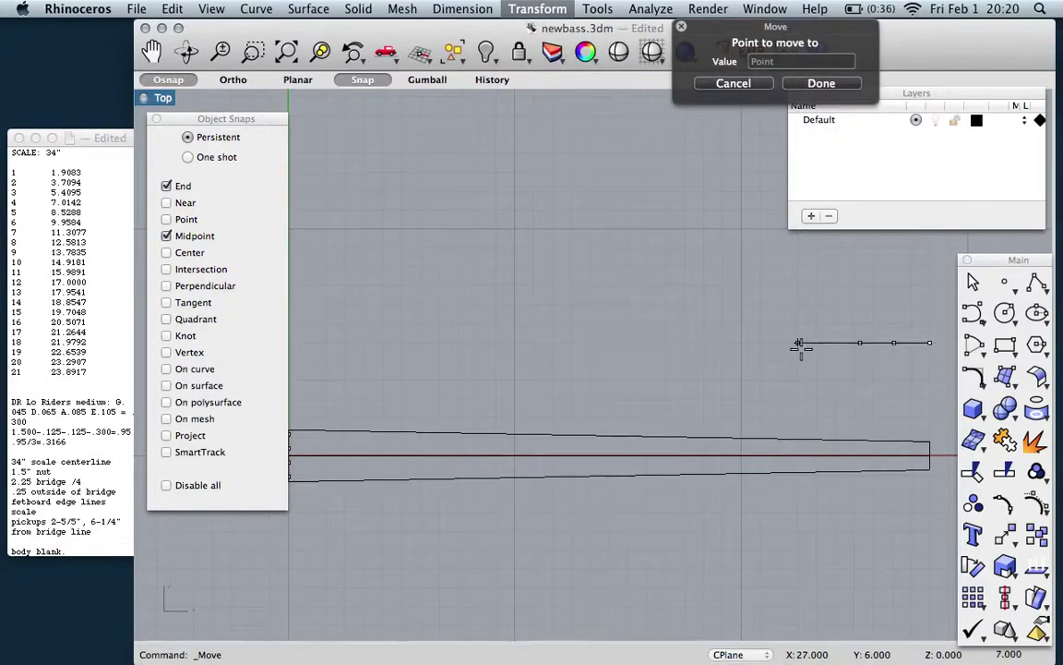
{"action": "type", "text": "5.409"}
{"action": "key", "text": "Return"}
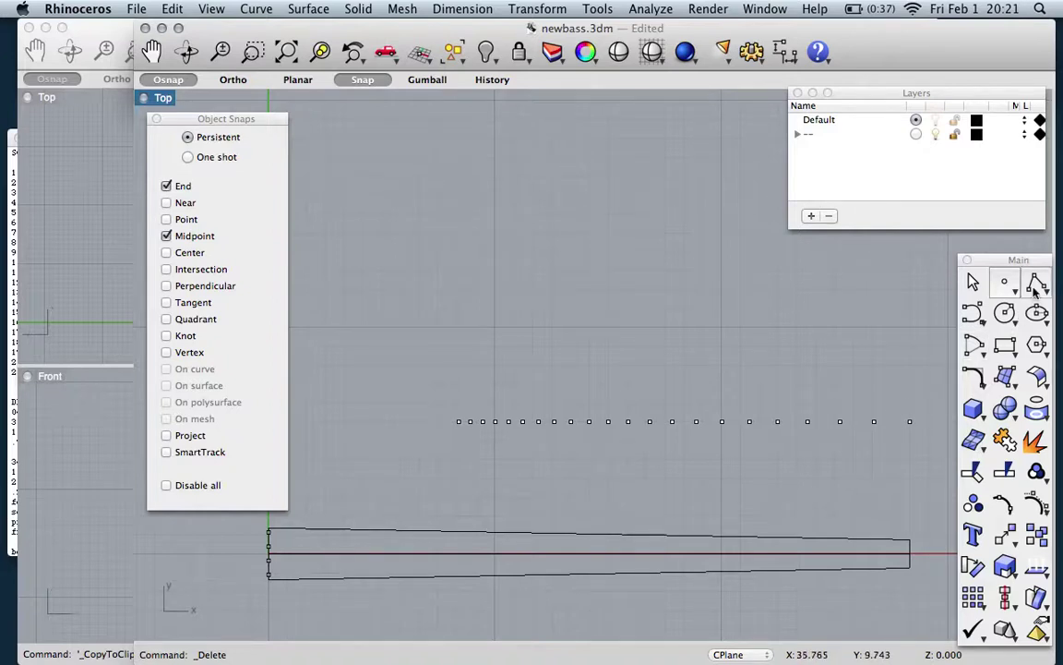
{"action": "left_click", "coordinate": [973, 344]}
Draw a short vertical line down from the end fret point; abandon a second line.
{"action": "left_click", "coordinate": [909, 421]}
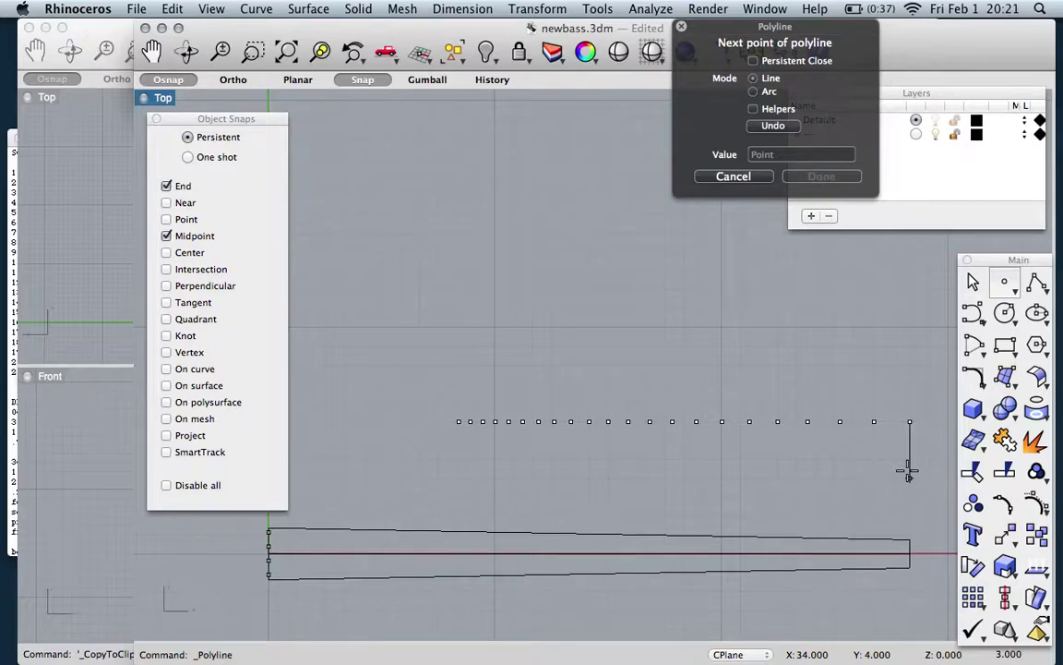
{"action": "left_click", "coordinate": [909, 473]}
{"action": "key", "text": "Return"}
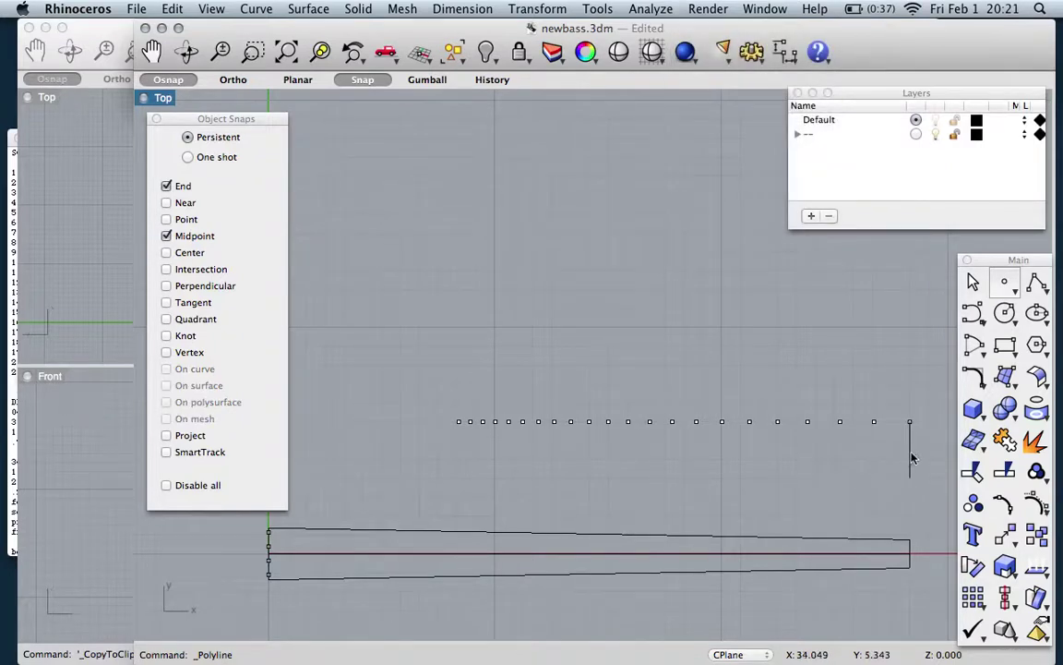
{"action": "key", "text": "Return"}
{"action": "left_click", "coordinate": [873, 422]}
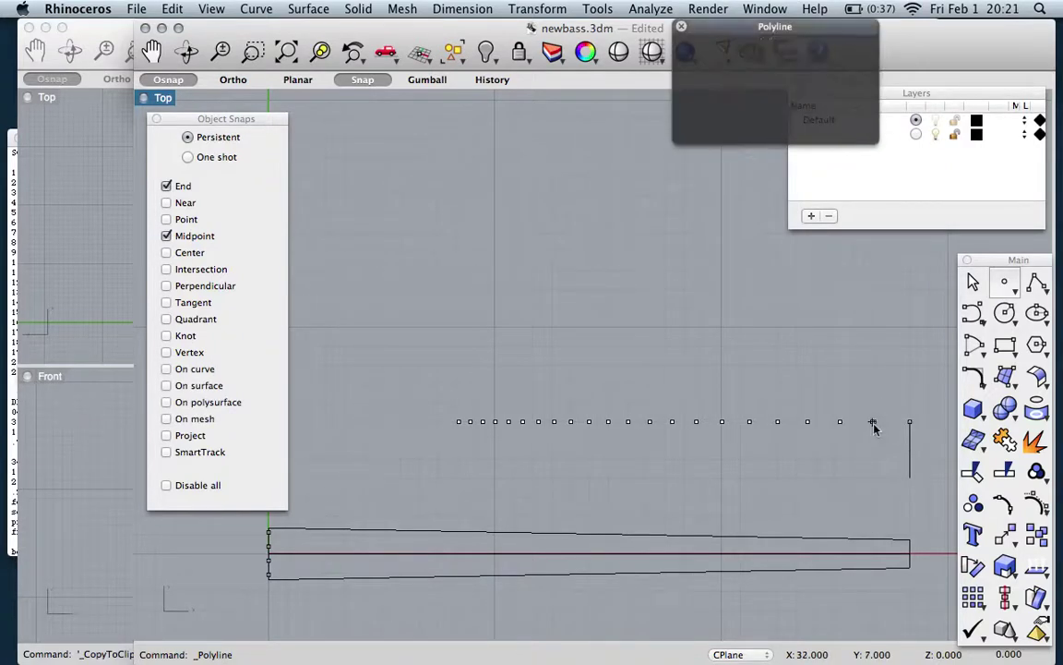
{"action": "left_click", "coordinate": [873, 478]}
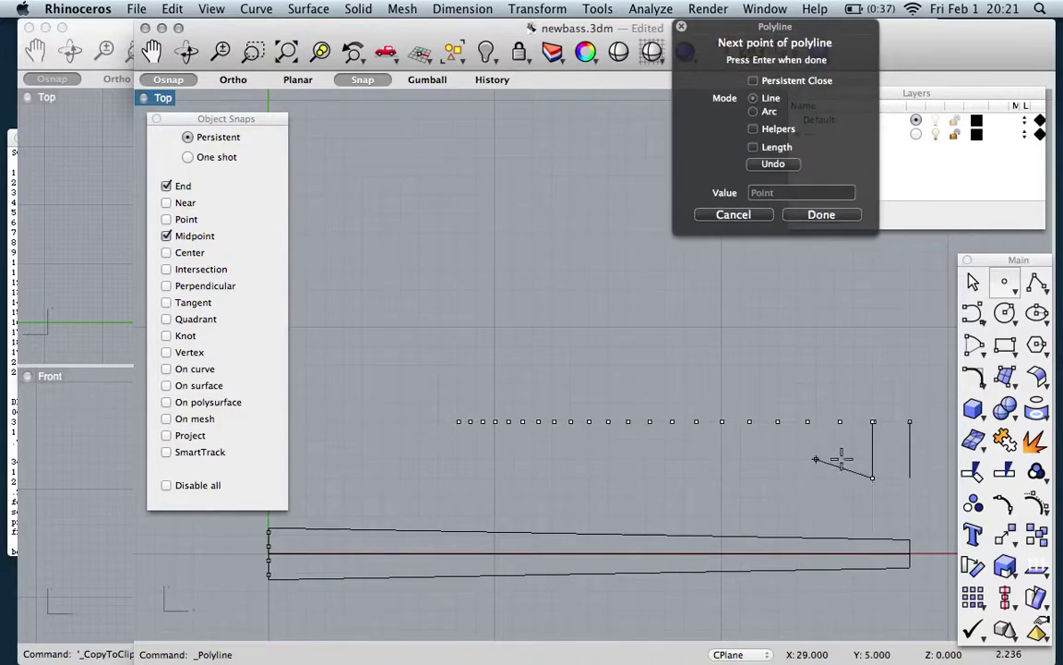
{"action": "key", "text": "Escape"}
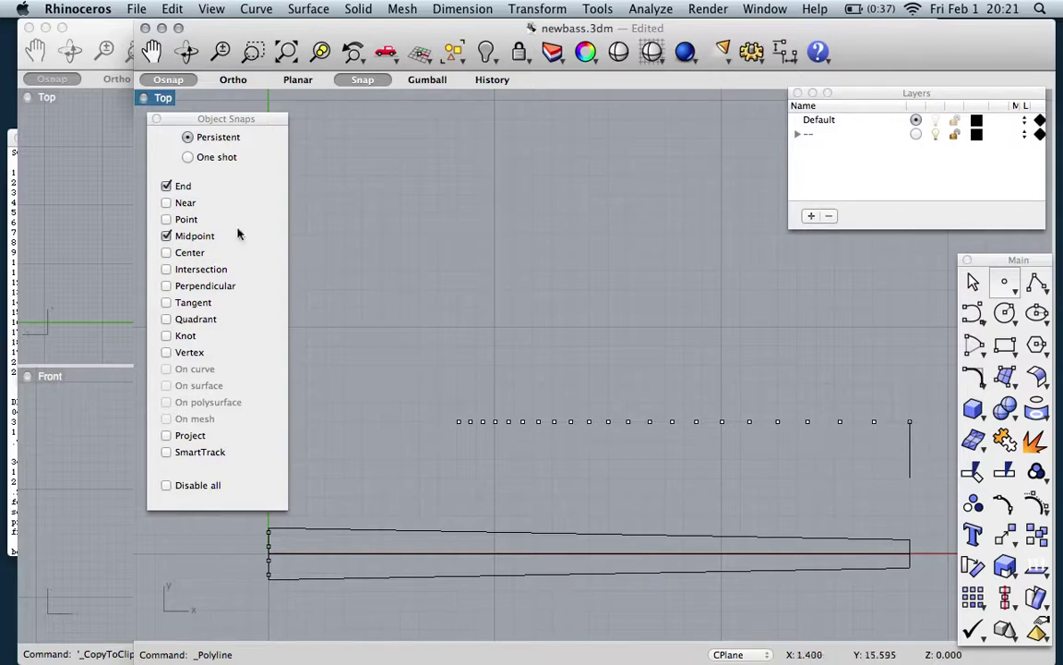
Turn off grid snap, snap to Points only, and duplicate the vertical fret line.
{"action": "left_click", "coordinate": [361, 81]}
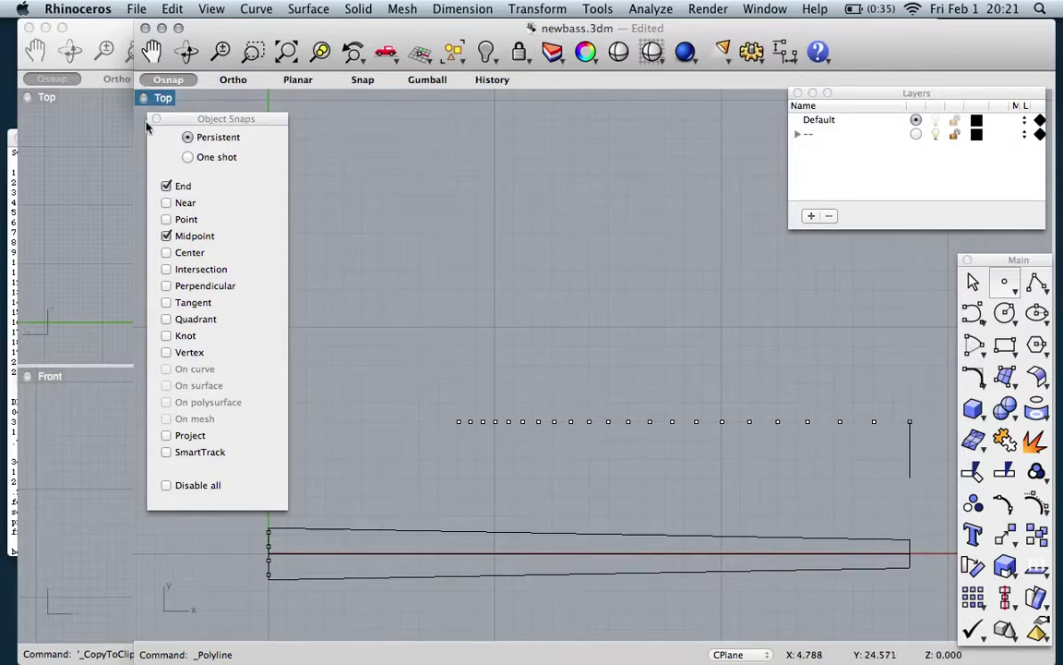
{"action": "left_click", "coordinate": [166, 219]}
{"action": "scroll", "coordinate": [878, 453], "scroll_direction": "up", "scroll_amount": 3}
{"action": "left_click", "coordinate": [926, 441]}
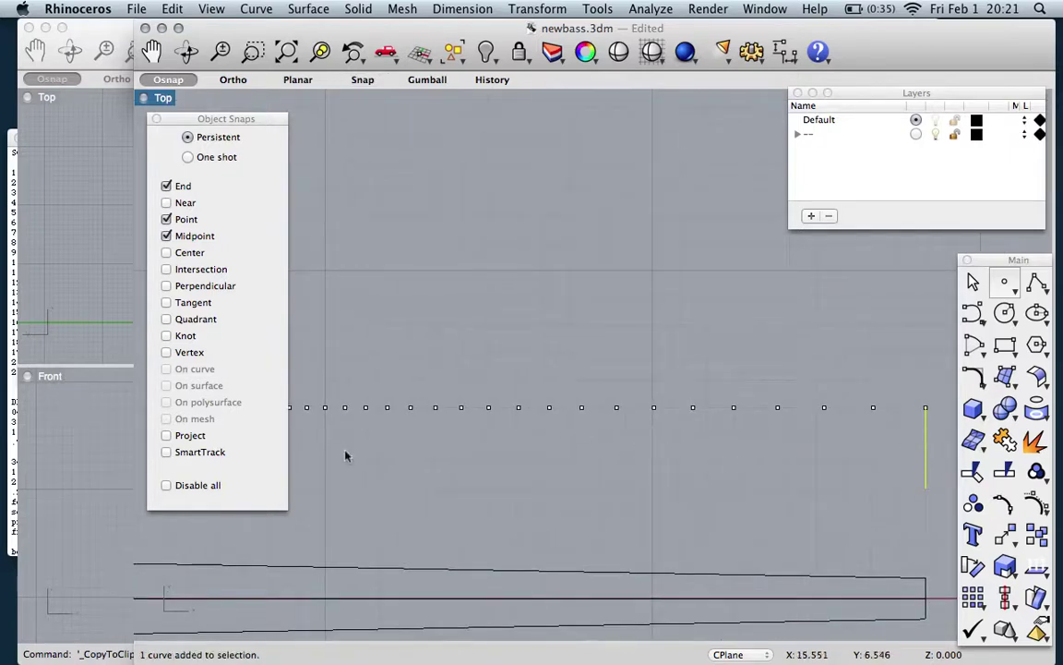
{"action": "scroll", "coordinate": [634, 434], "scroll_direction": "down", "scroll_amount": 2}
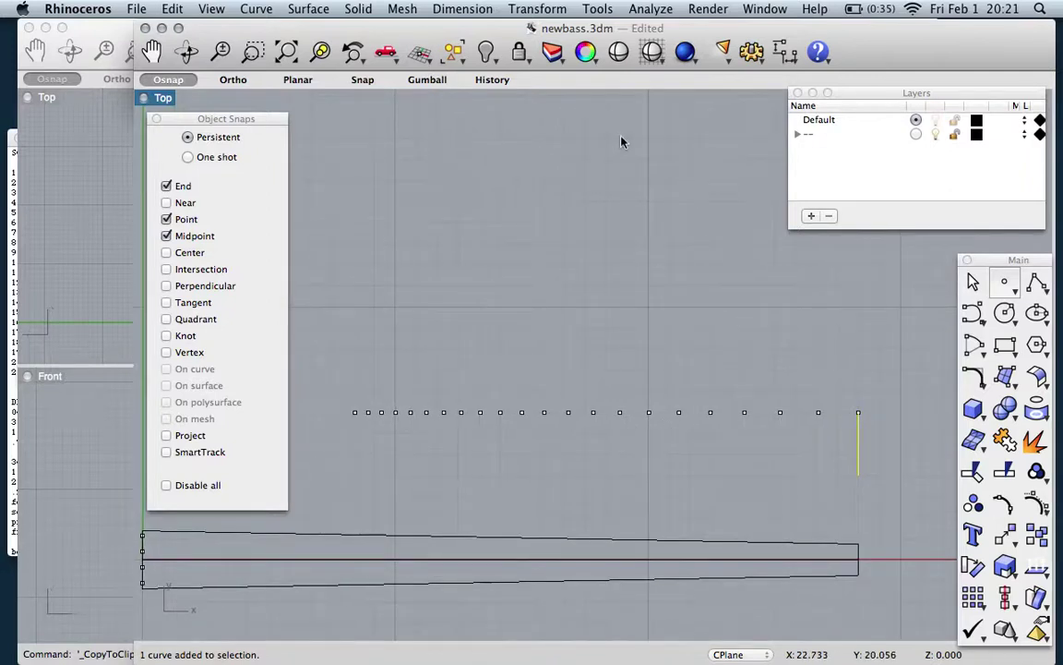
{"action": "key", "text": "super+c"}
{"action": "key", "text": "super+v"}
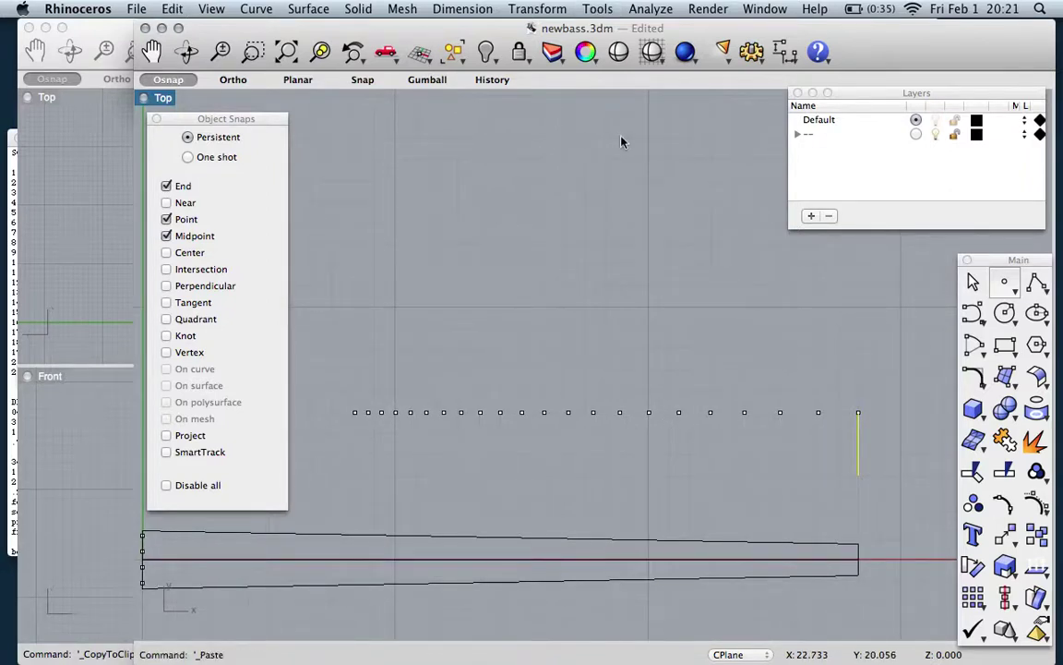
{"action": "left_click", "coordinate": [166, 236]}
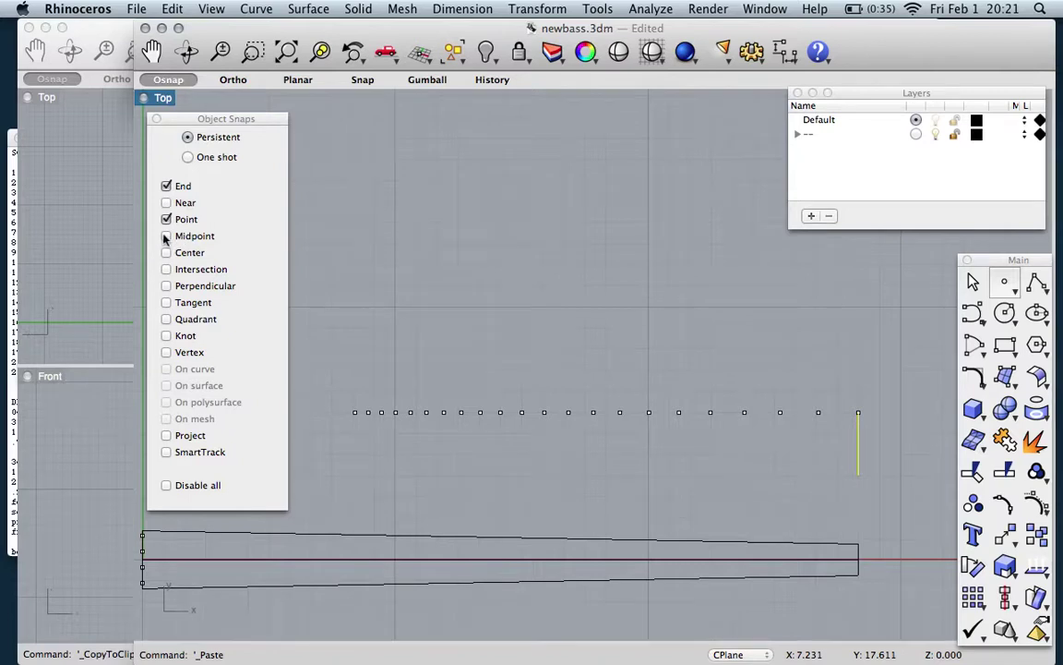
{"action": "left_click", "coordinate": [166, 185]}
Move the duplicate line onto the next fret point, then copy it onto the following frets.
{"action": "left_click", "coordinate": [524, 9]}
{"action": "left_click", "coordinate": [528, 28]}
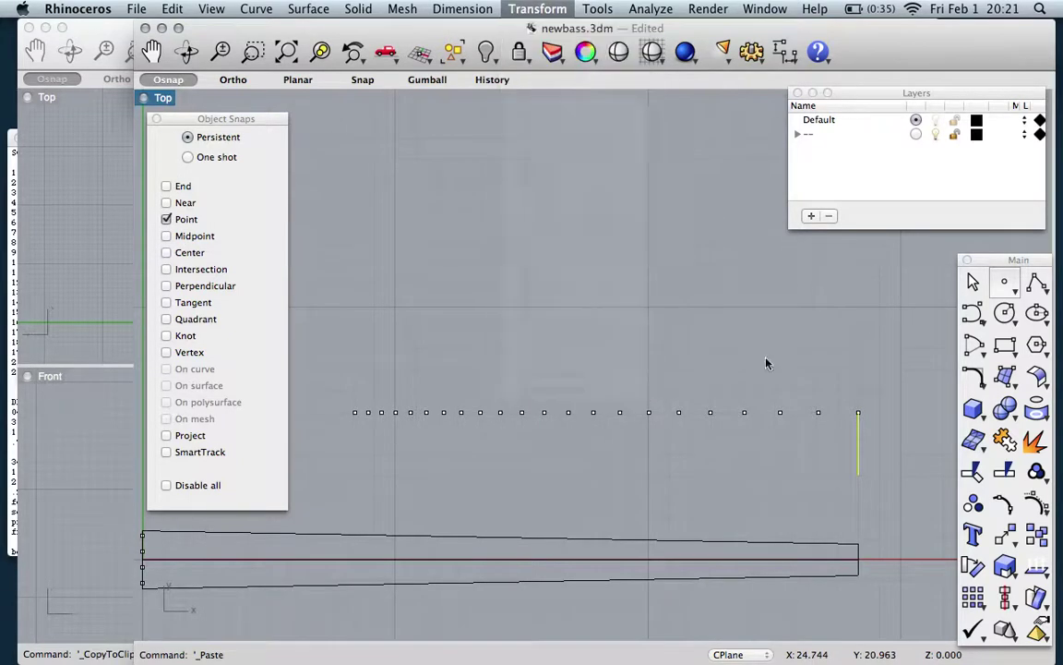
{"action": "left_click", "coordinate": [853, 410]}
{"action": "left_click", "coordinate": [819, 411]}
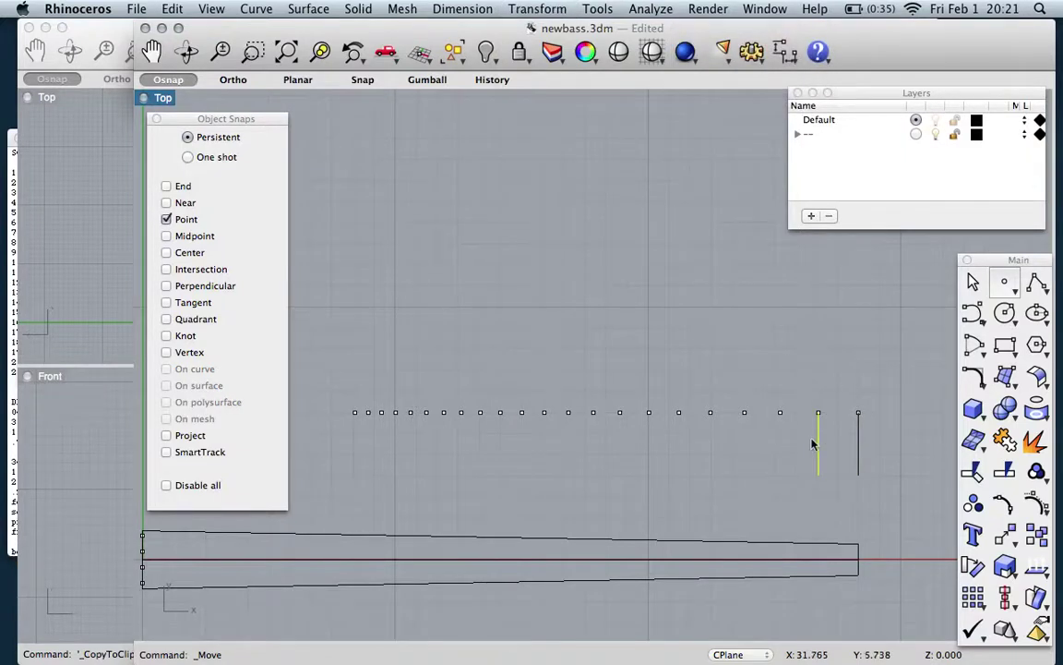
{"action": "key", "text": "super+c"}
{"action": "key", "text": "super+v"}
{"action": "left_click", "coordinate": [541, 9]}
{"action": "left_click", "coordinate": [532, 28]}
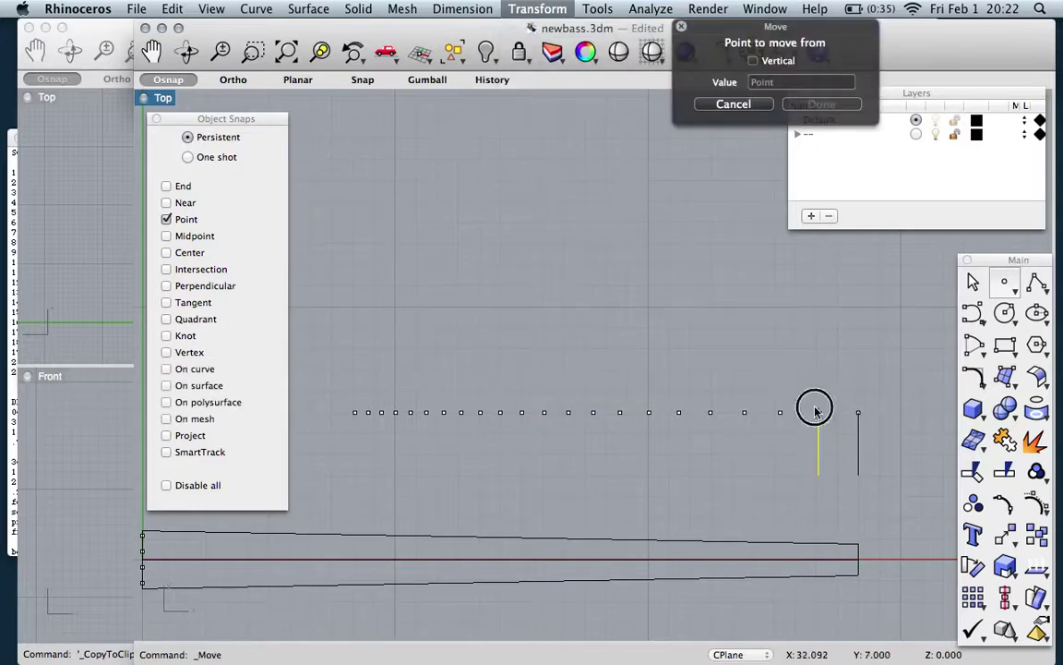
{"action": "left_click", "coordinate": [819, 411]}
{"action": "left_click", "coordinate": [790, 411]}
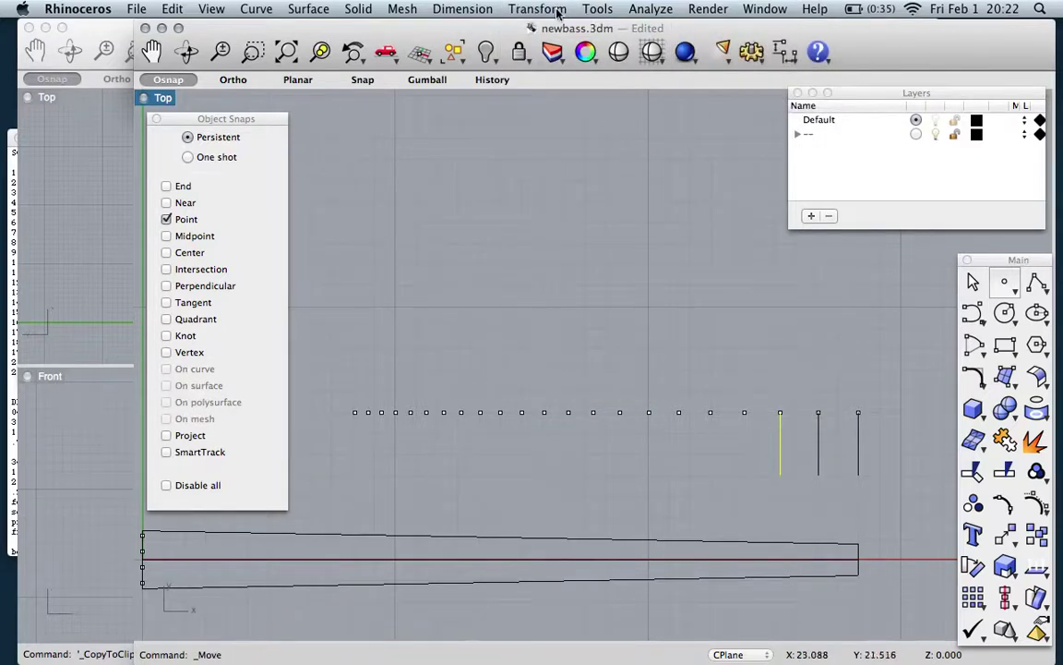
{"action": "key", "text": "super+c"}
{"action": "key", "text": "super+v"}
{"action": "left_click", "coordinate": [554, 10]}
{"action": "left_click", "coordinate": [551, 31]}
{"action": "left_click", "coordinate": [780, 412]}
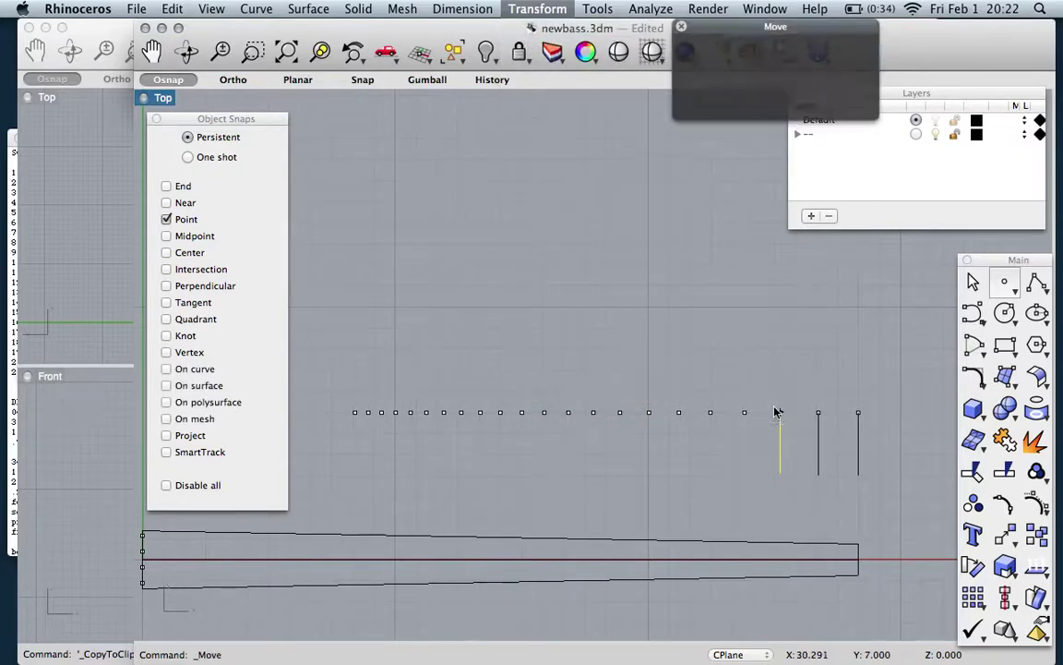
{"action": "left_click", "coordinate": [745, 413]}
Keep copying and moving the line onto each remaining fret point along the row.
{"action": "key", "text": "super+c"}
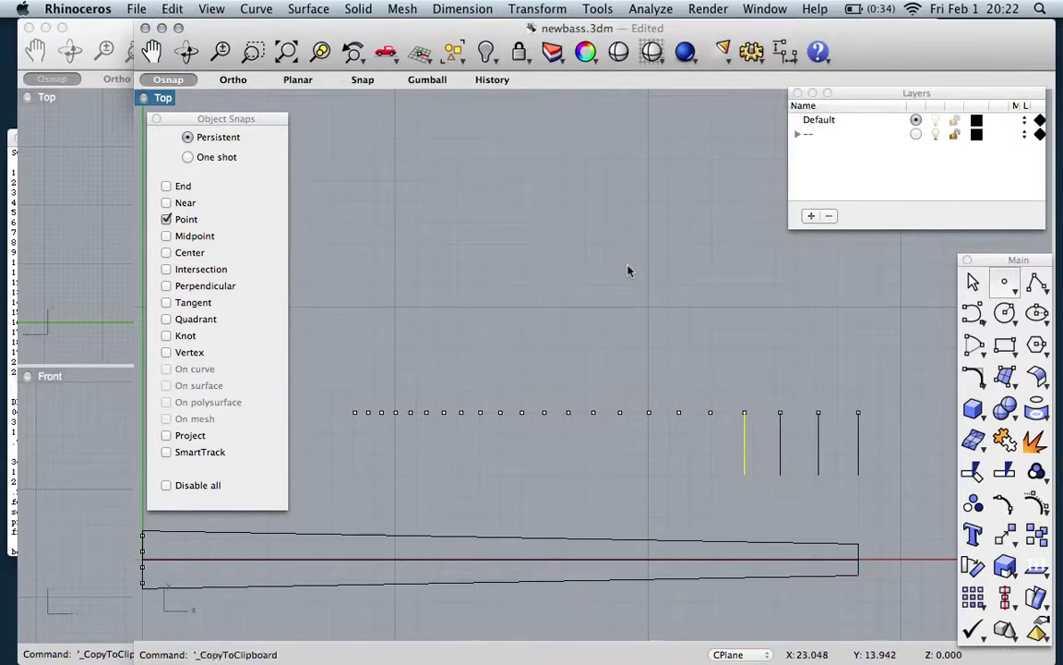
{"action": "key", "text": "super+v"}
{"action": "left_click", "coordinate": [538, 9]}
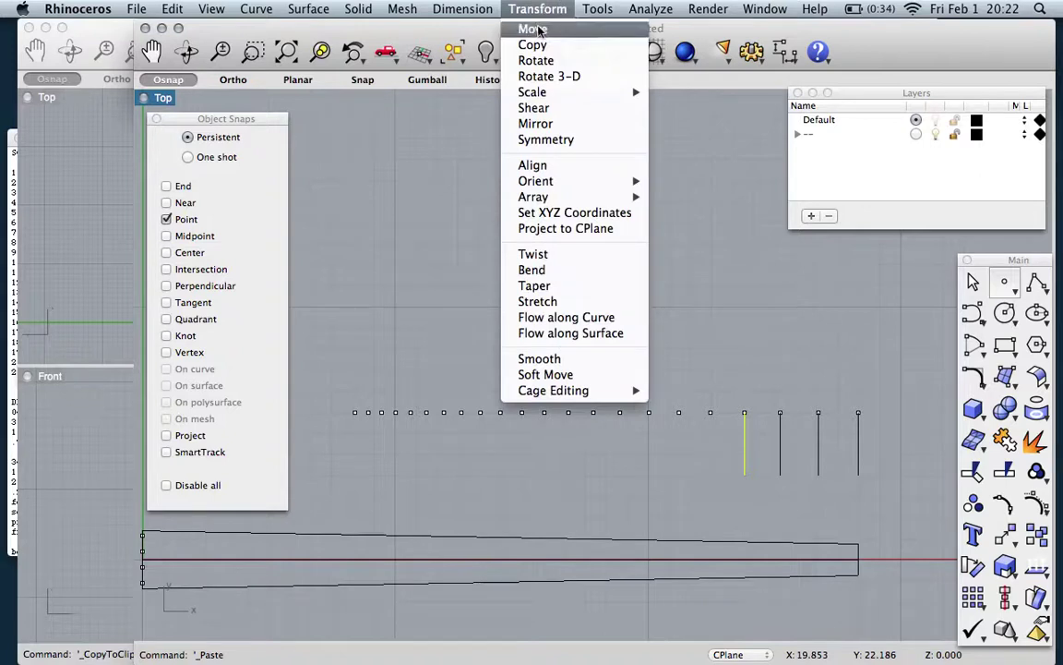
{"action": "left_click", "coordinate": [533, 28]}
{"action": "left_click", "coordinate": [745, 413]}
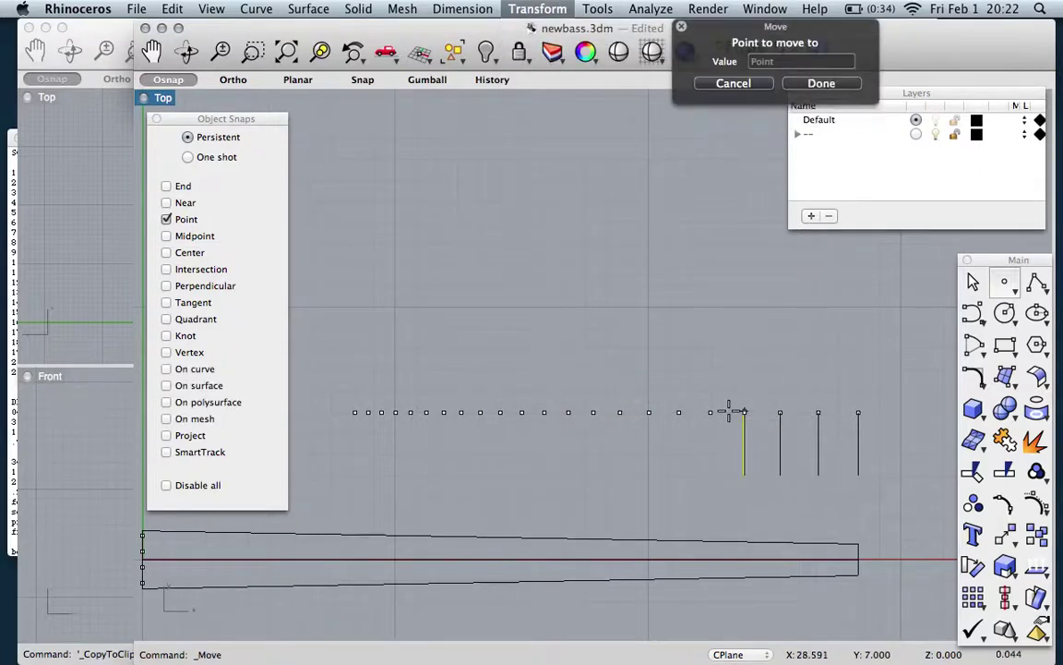
{"action": "left_click", "coordinate": [711, 412]}
{"action": "key", "text": "super+c"}
{"action": "key", "text": "super+v"}
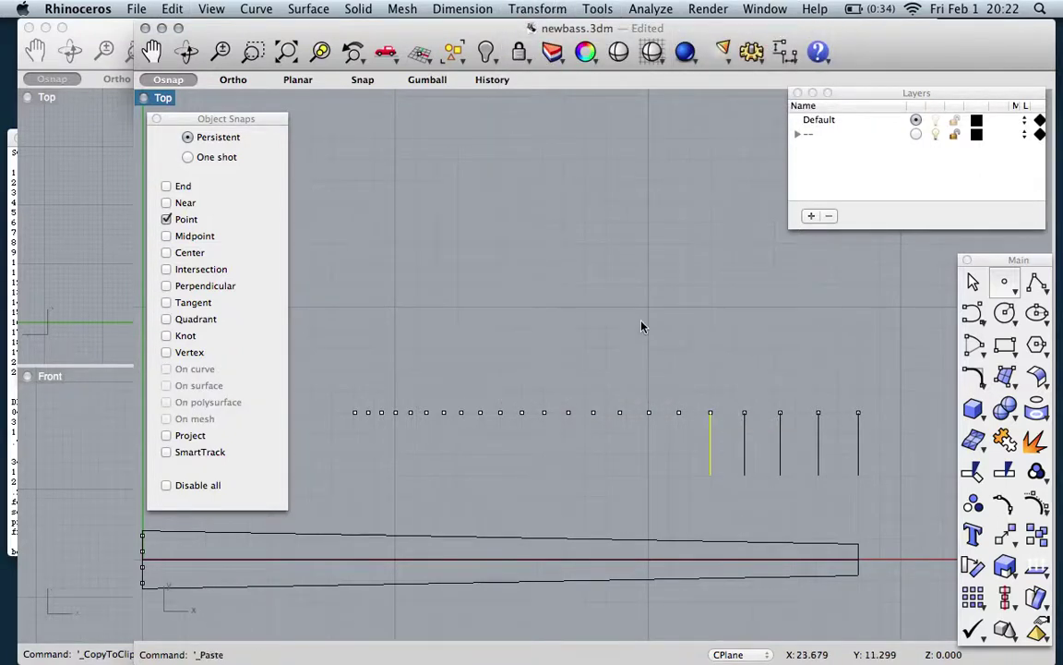
{"action": "left_click", "coordinate": [537, 9]}
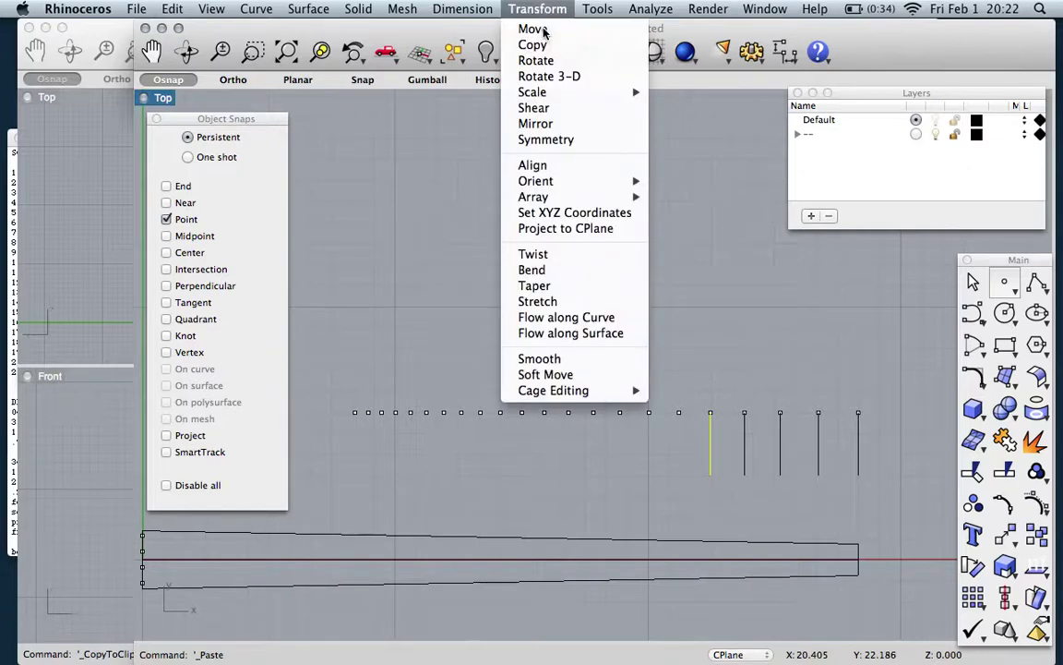
{"action": "left_click", "coordinate": [536, 28]}
{"action": "left_click", "coordinate": [711, 412]}
{"action": "left_click", "coordinate": [677, 412]}
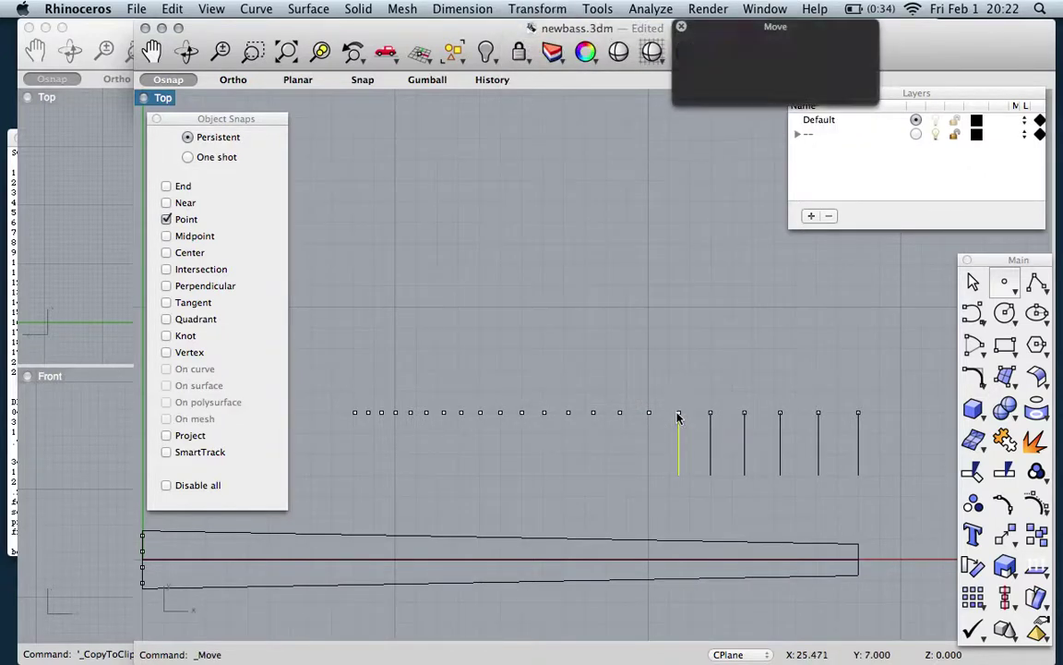
{"action": "left_click", "coordinate": [537, 9]}
{"action": "left_click", "coordinate": [528, 28]}
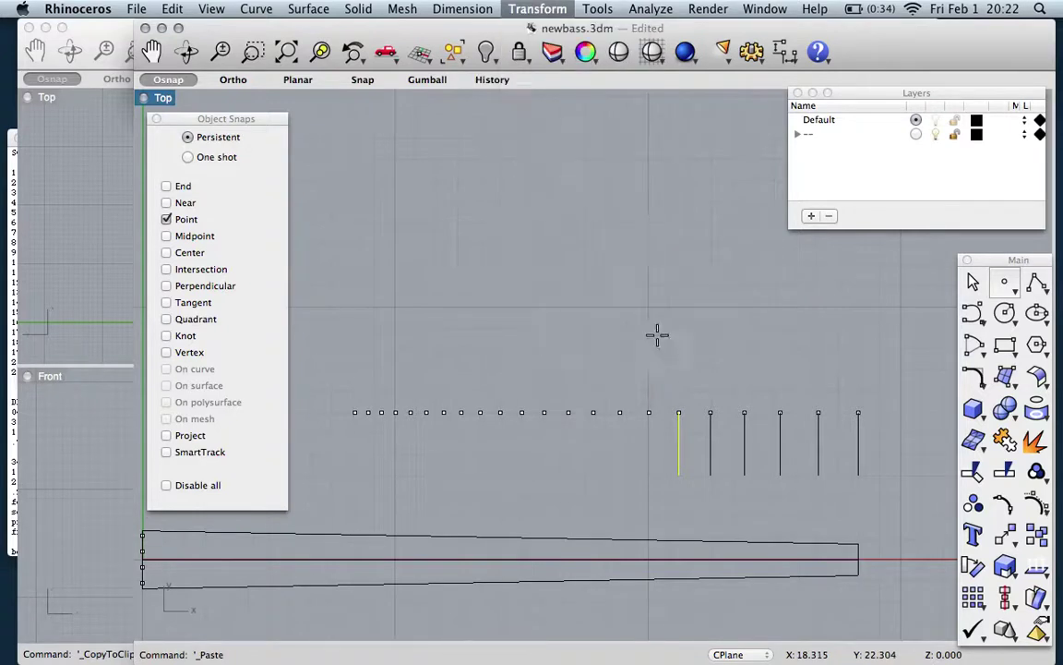
{"action": "left_click", "coordinate": [679, 413]}
{"action": "left_click", "coordinate": [649, 413]}
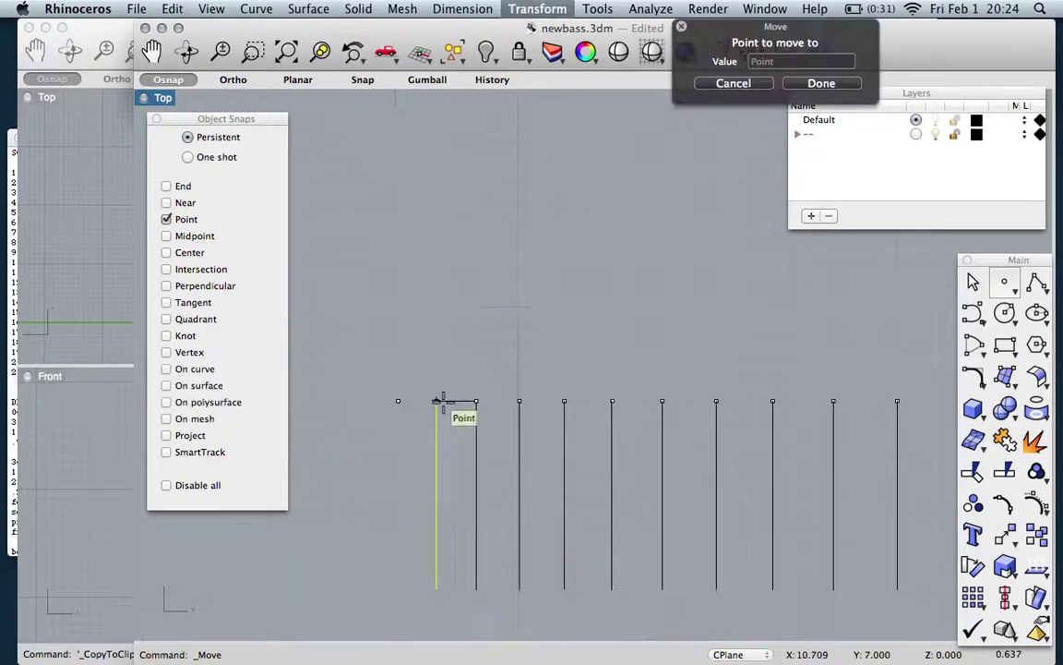
Move the selected copied line from its top point to its new position beside the fret lines.
{"action": "left_click", "coordinate": [441, 401]}
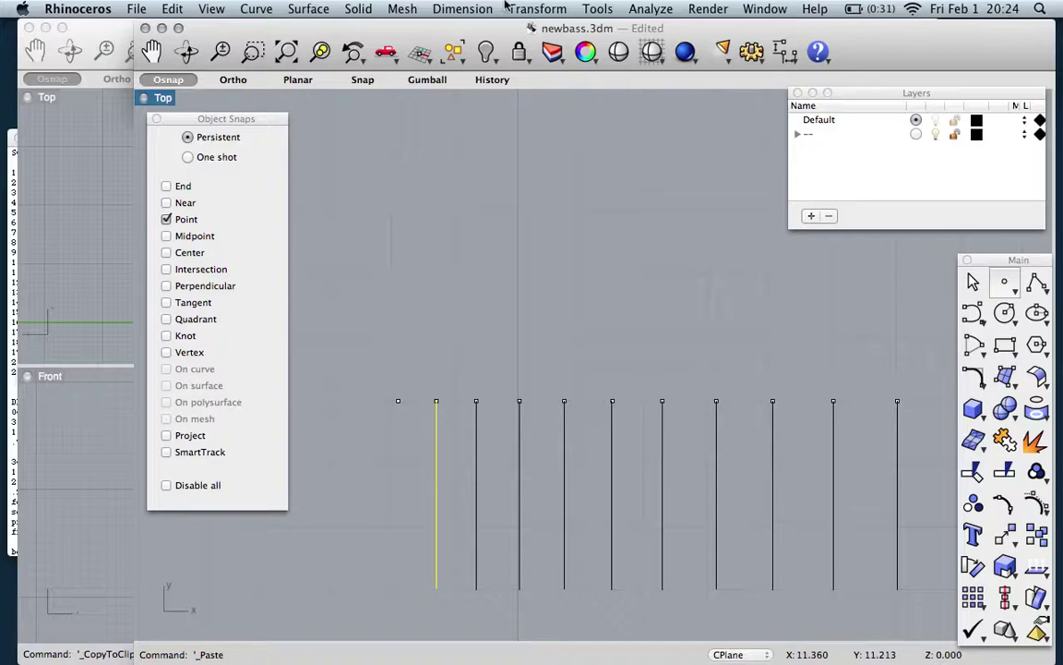
{"action": "left_click", "coordinate": [538, 9]}
{"action": "left_click", "coordinate": [523, 28]}
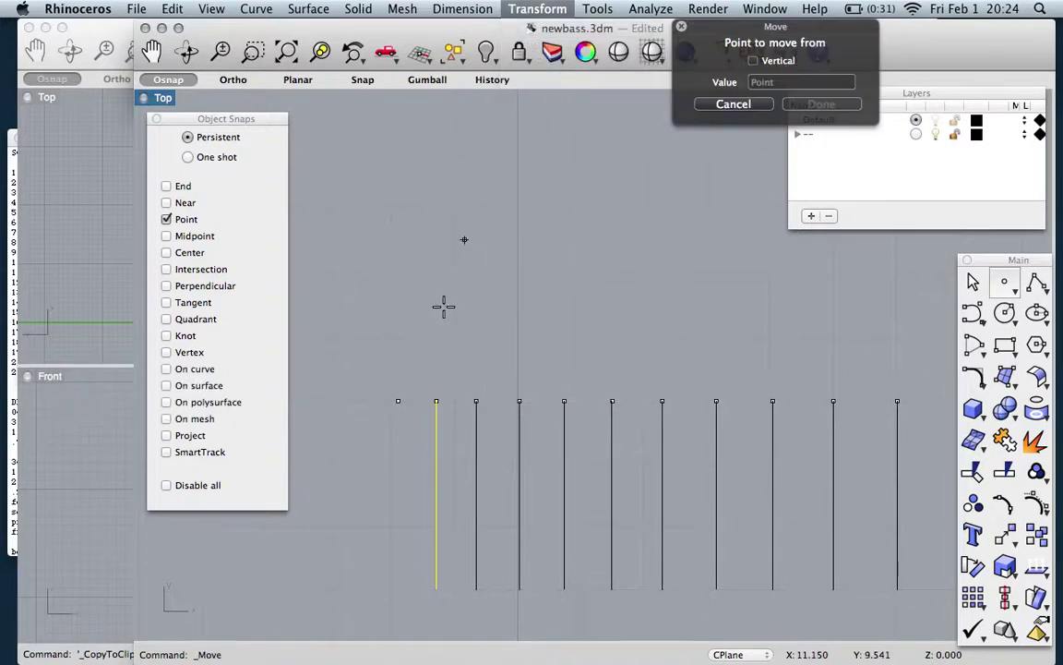
{"action": "left_click", "coordinate": [436, 401]}
{"action": "left_click", "coordinate": [398, 400]}
{"action": "scroll", "coordinate": [419, 321], "scroll_direction": "down", "scroll_amount": 5}
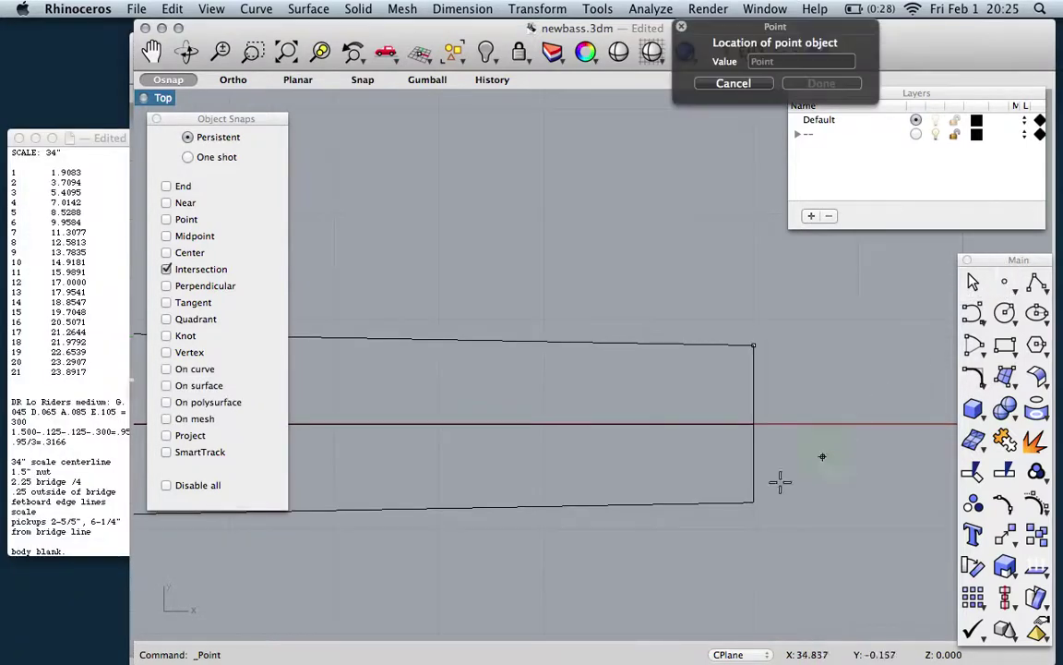
Place a point at the rectangle's top-right corner and move it 0.125 down the right edge.
{"action": "left_click", "coordinate": [746, 507]}
{"action": "left_click", "coordinate": [754, 346]}
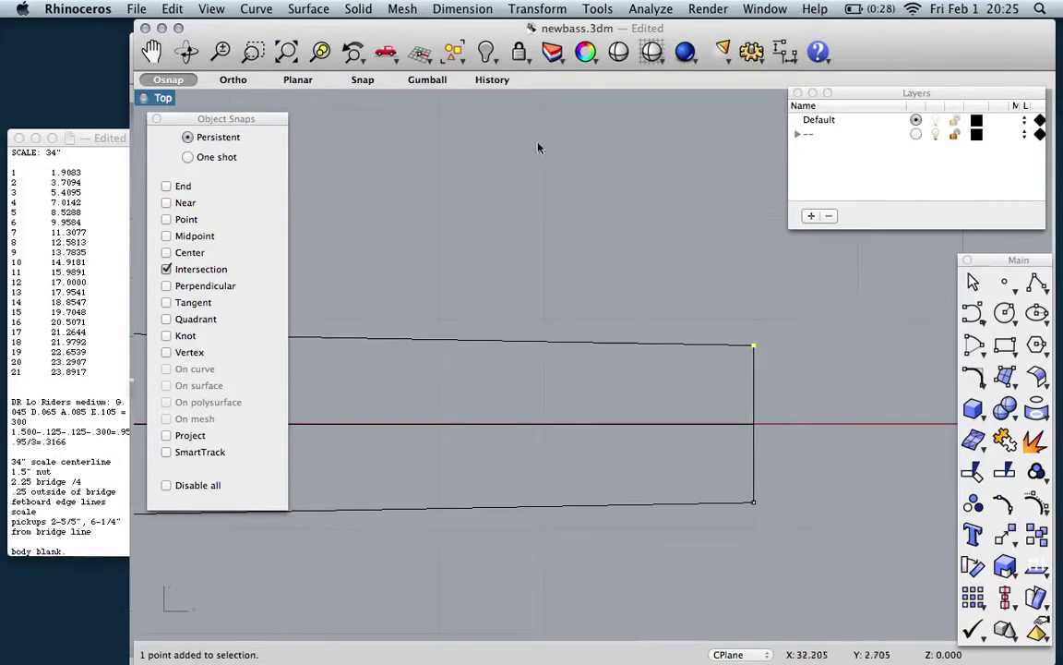
{"action": "left_click", "coordinate": [537, 8]}
{"action": "left_click", "coordinate": [539, 26]}
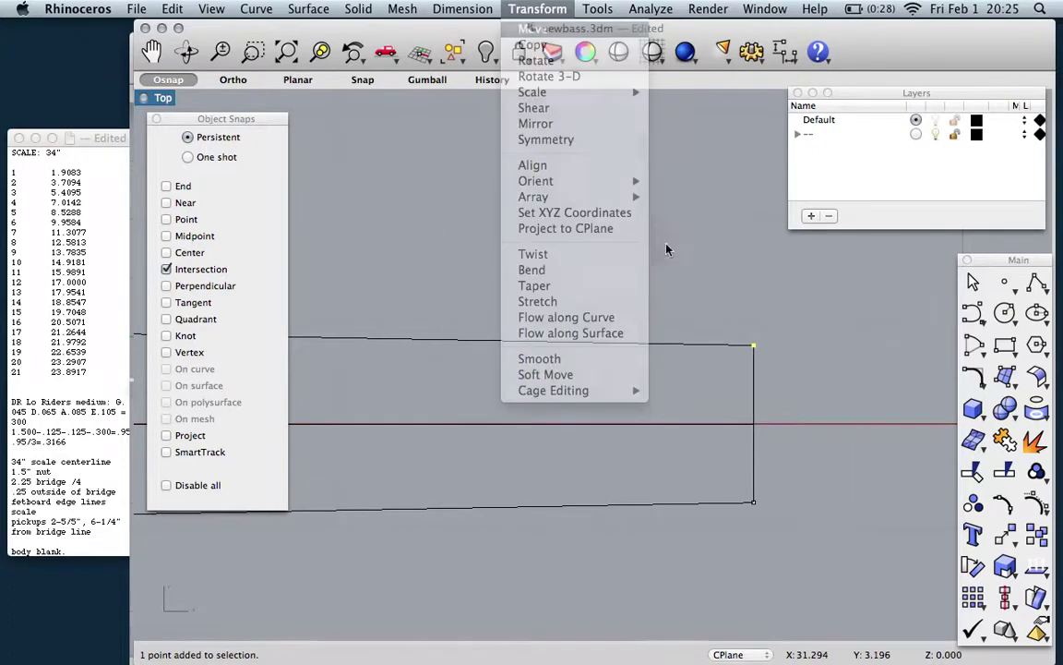
{"action": "left_click", "coordinate": [763, 344]}
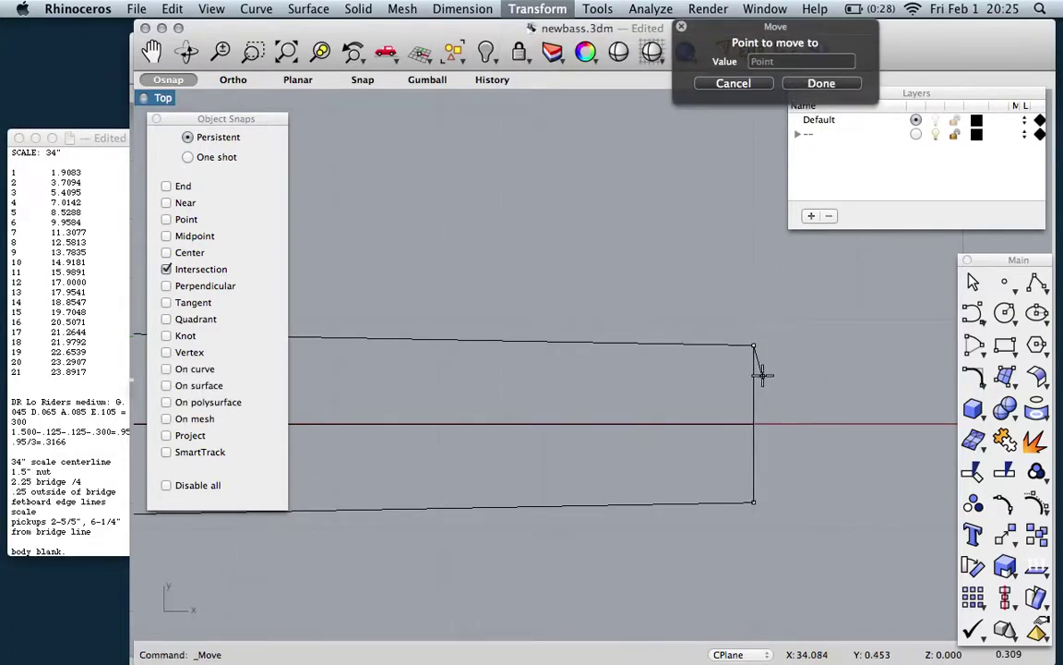
{"action": "type", "text": ".125"}
{"action": "key", "text": "Return"}
{"action": "left_click", "coordinate": [753, 360]}
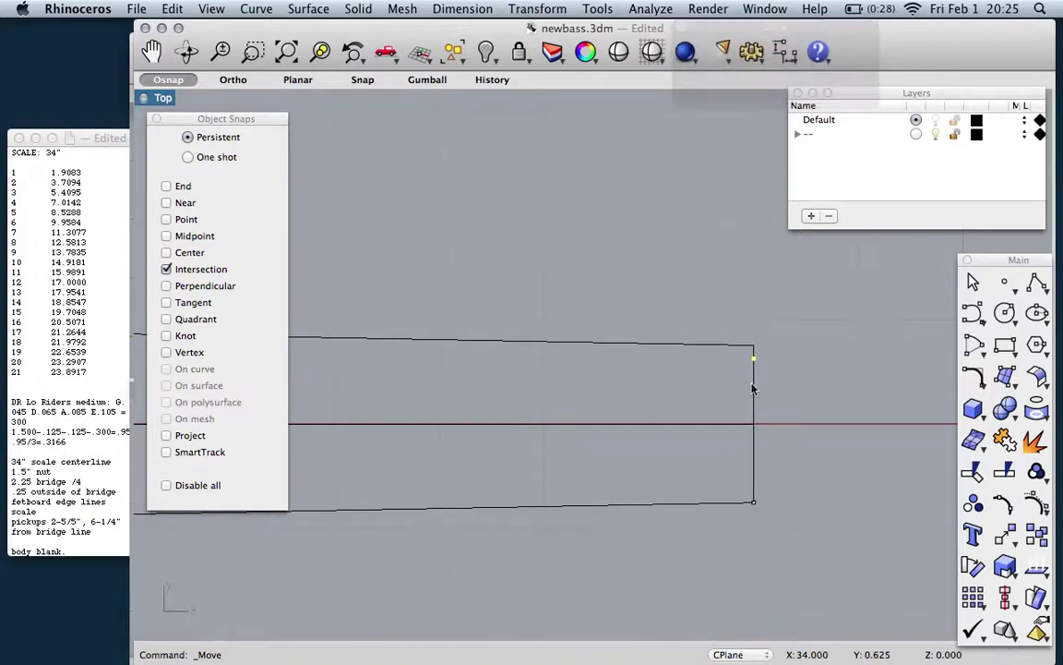
{"action": "key", "text": "Return"}
Move the bottom-right corner point 0.125 up along the right edge.
{"action": "left_click", "coordinate": [743, 500]}
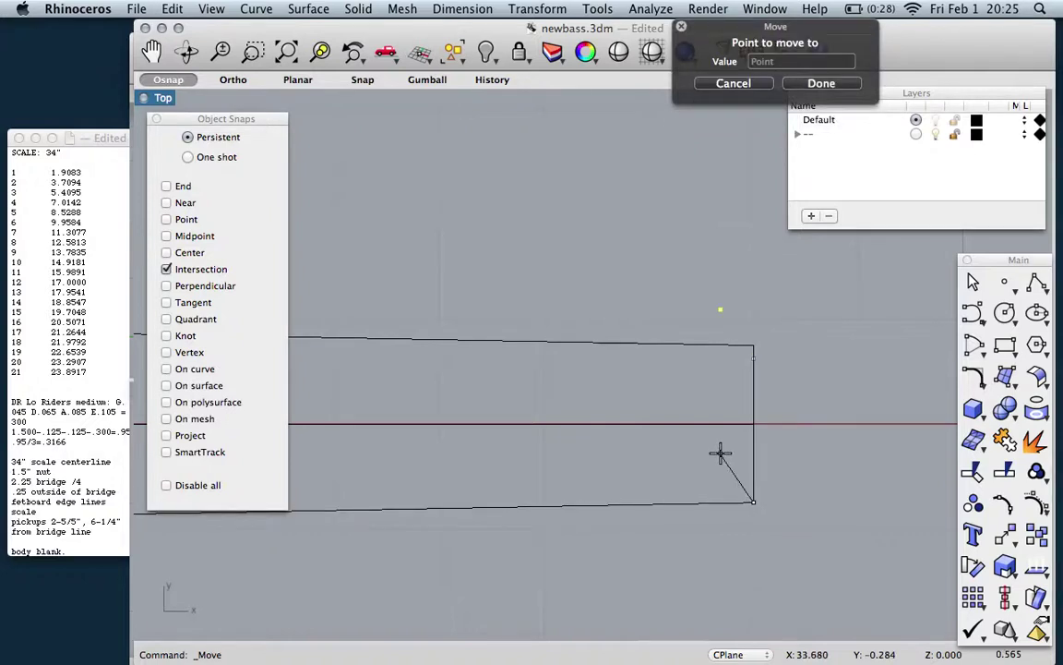
{"action": "key", "text": "Escape"}
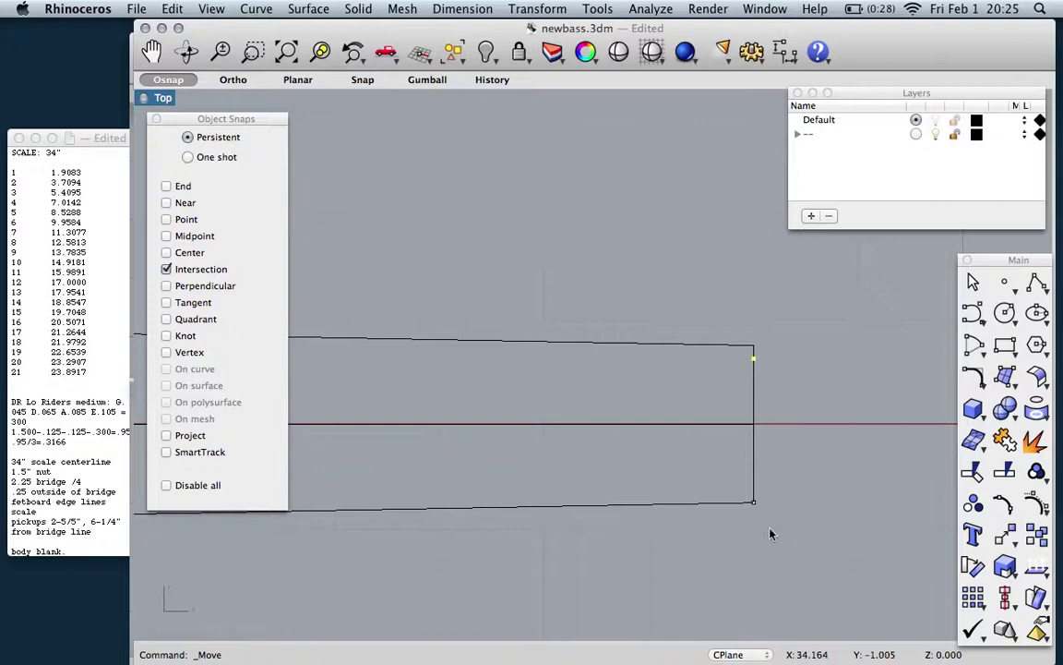
{"action": "left_click", "coordinate": [755, 505]}
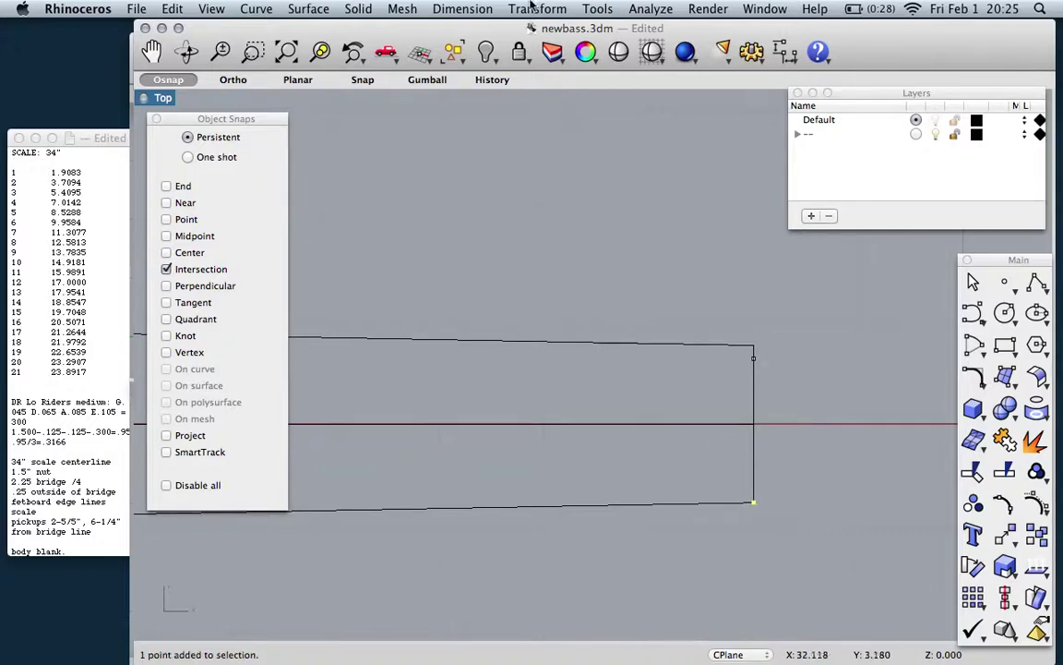
{"action": "left_click", "coordinate": [537, 9]}
{"action": "left_click", "coordinate": [530, 95]}
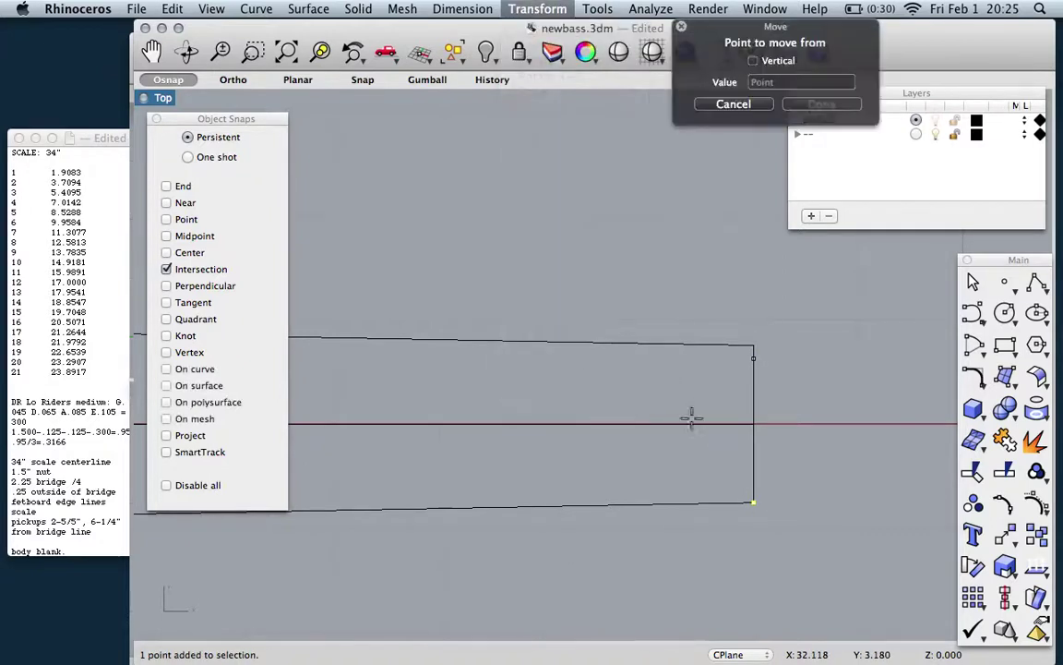
{"action": "left_click", "coordinate": [753, 503]}
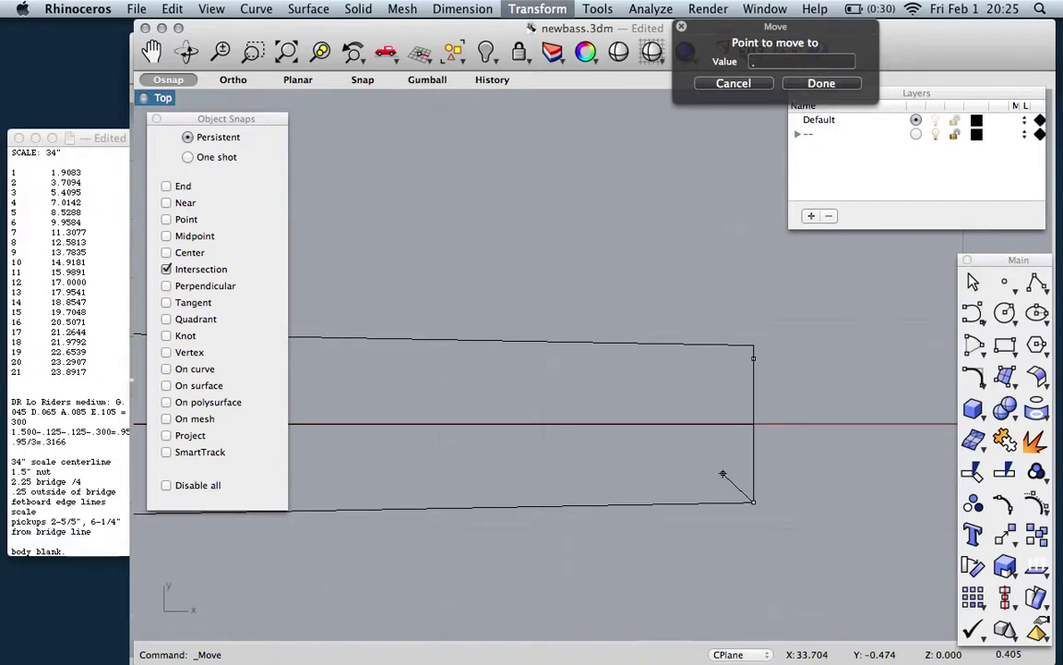
{"action": "type", "text": ".125"}
{"action": "key", "text": "Return"}
{"action": "left_click", "coordinate": [751, 473]}
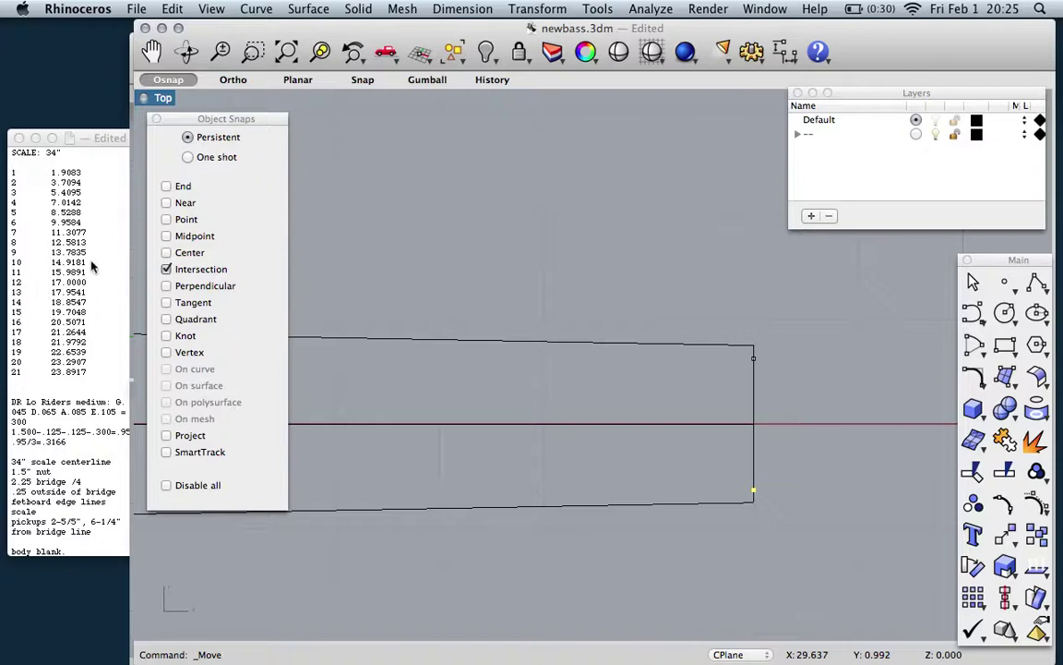
Widen the 34 scale notes window to read the body-blank measurements, then narrow it again.
{"action": "left_click", "coordinate": [105, 139]}
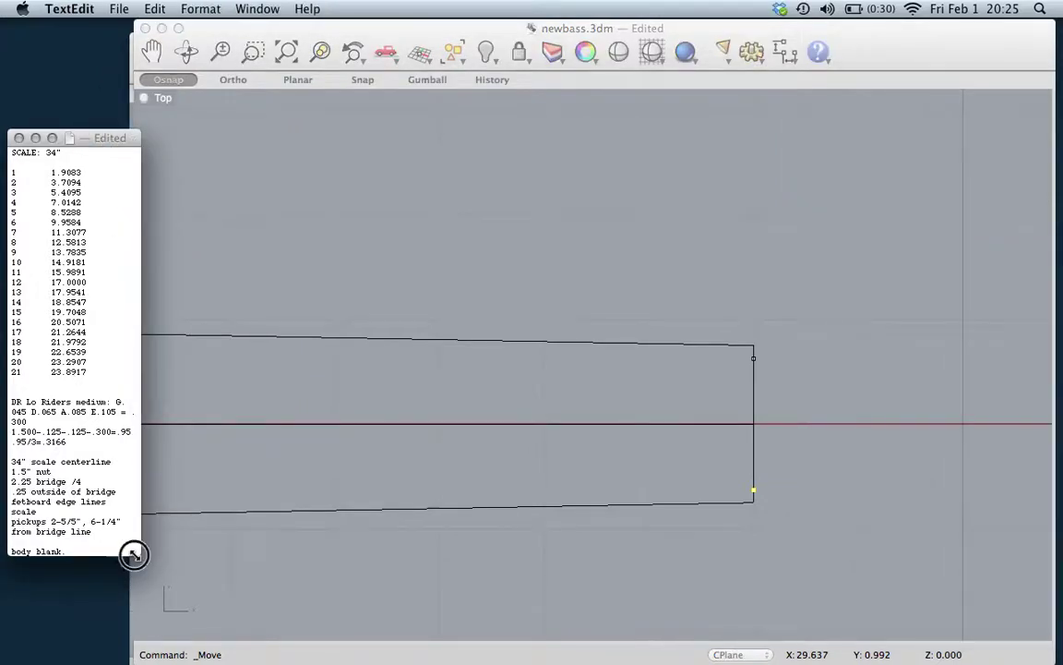
{"action": "left_click_drag", "start_coordinate": [133, 553], "coordinate": [280, 549]}
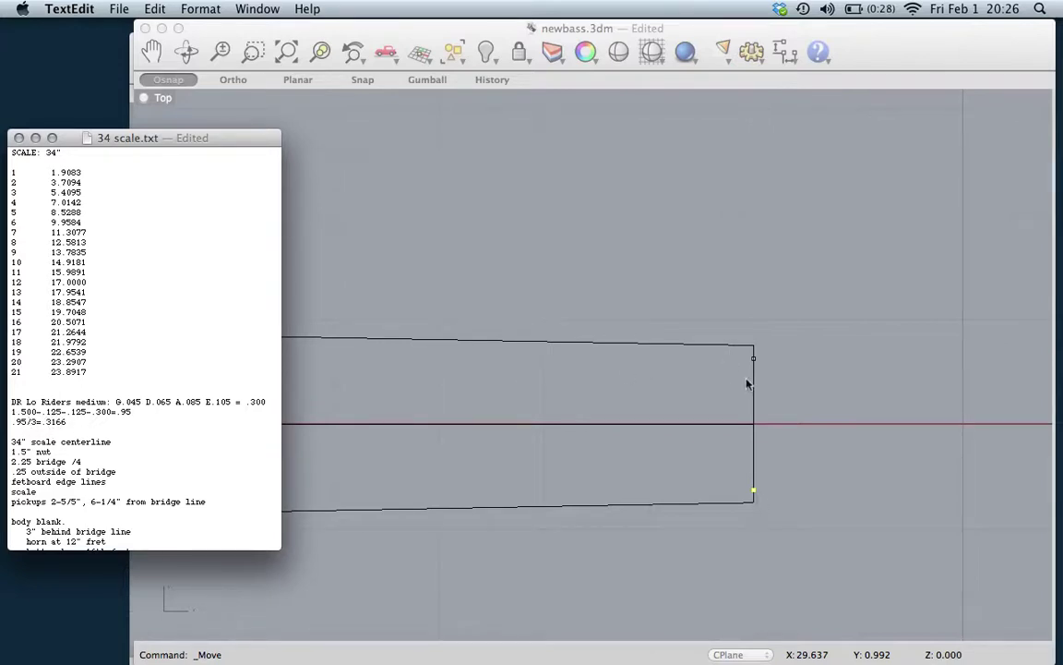
{"action": "left_click", "coordinate": [755, 361]}
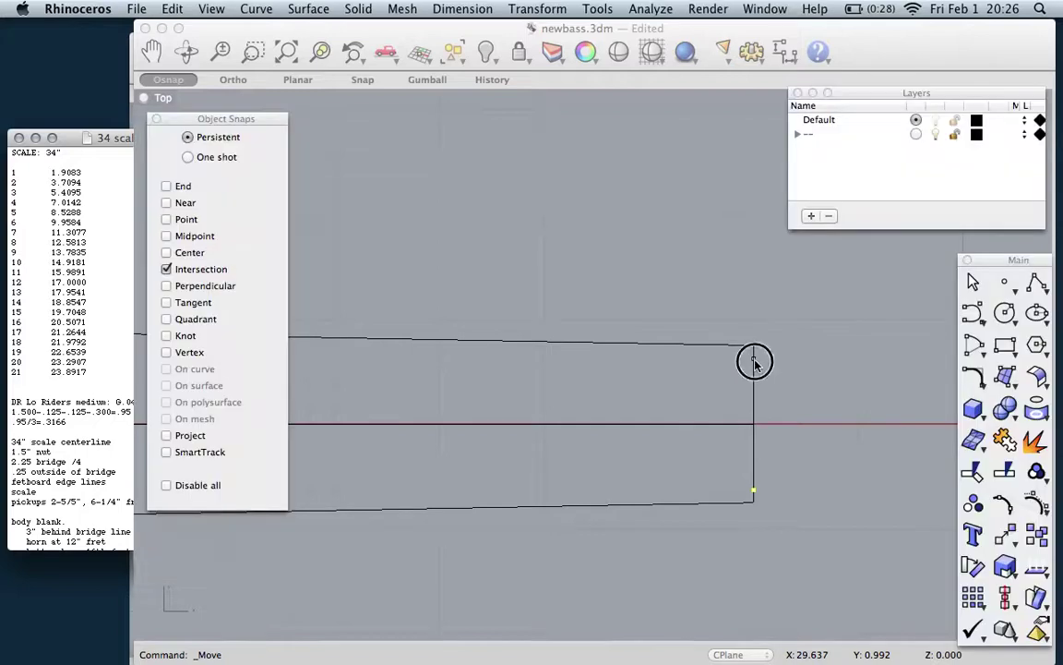
{"action": "left_click", "coordinate": [754, 360]}
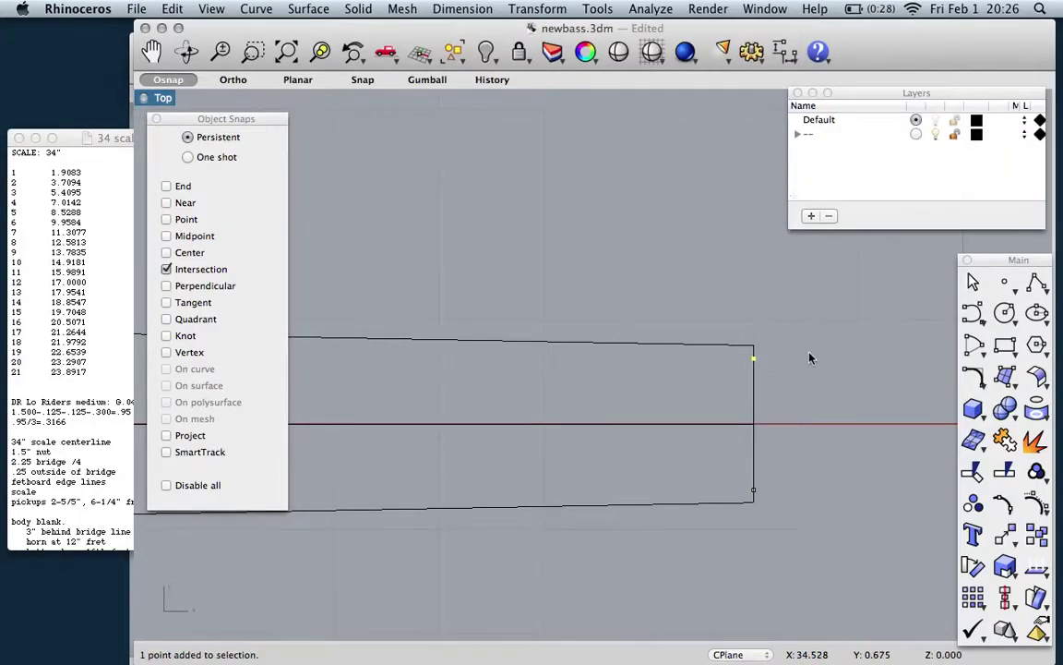
{"action": "left_click", "coordinate": [117, 139]}
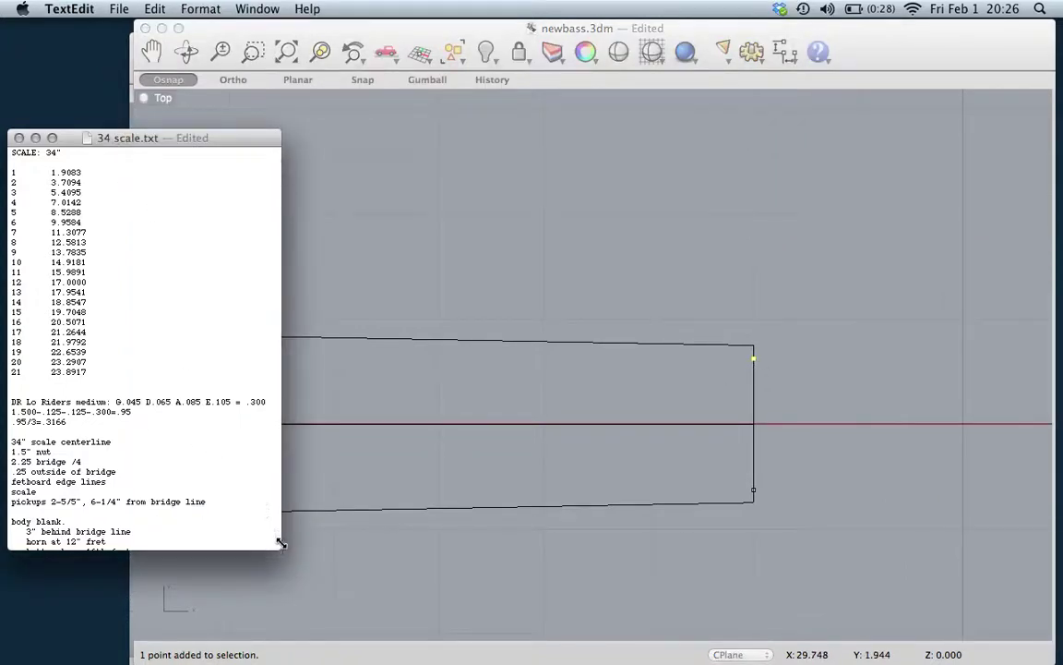
{"action": "left_click_drag", "start_coordinate": [281, 551], "coordinate": [140, 561]}
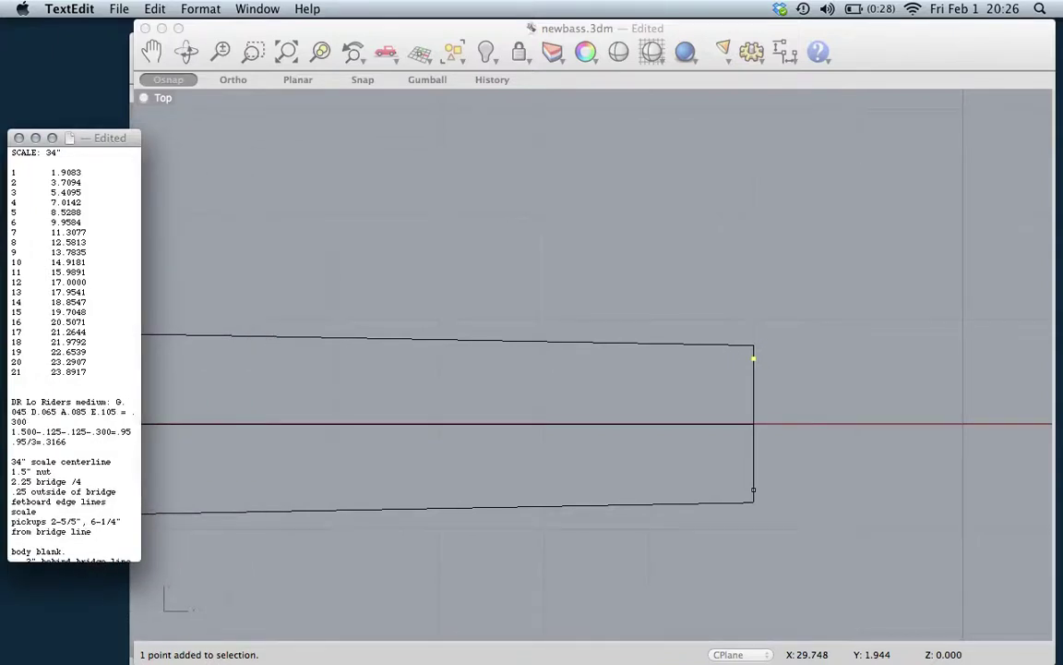
Paste a copy of the bridge-end point, switch snapping from Intersection to Point, and move it 0.105 down the right edge.
{"action": "left_click", "coordinate": [420, 28]}
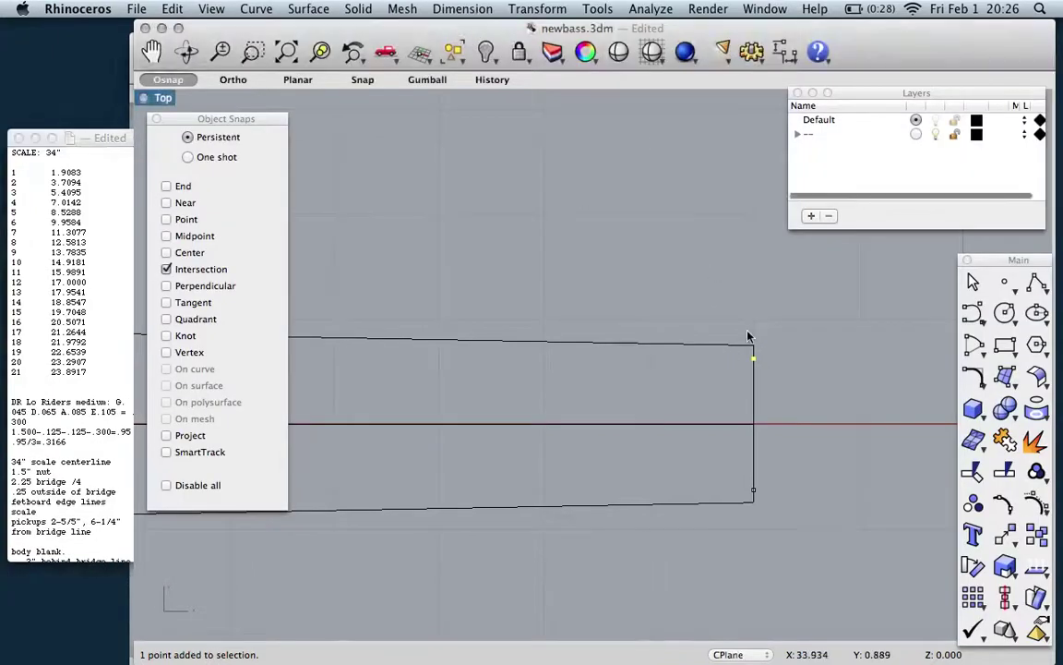
{"action": "key", "text": "super+v"}
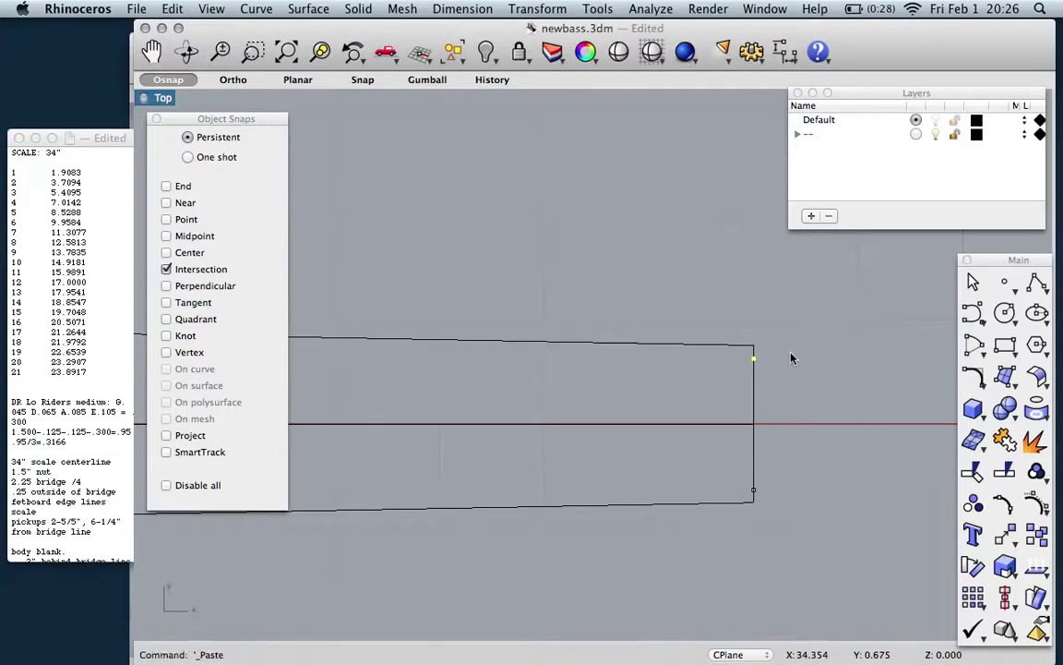
{"action": "left_click", "coordinate": [535, 10]}
{"action": "left_click", "coordinate": [533, 28]}
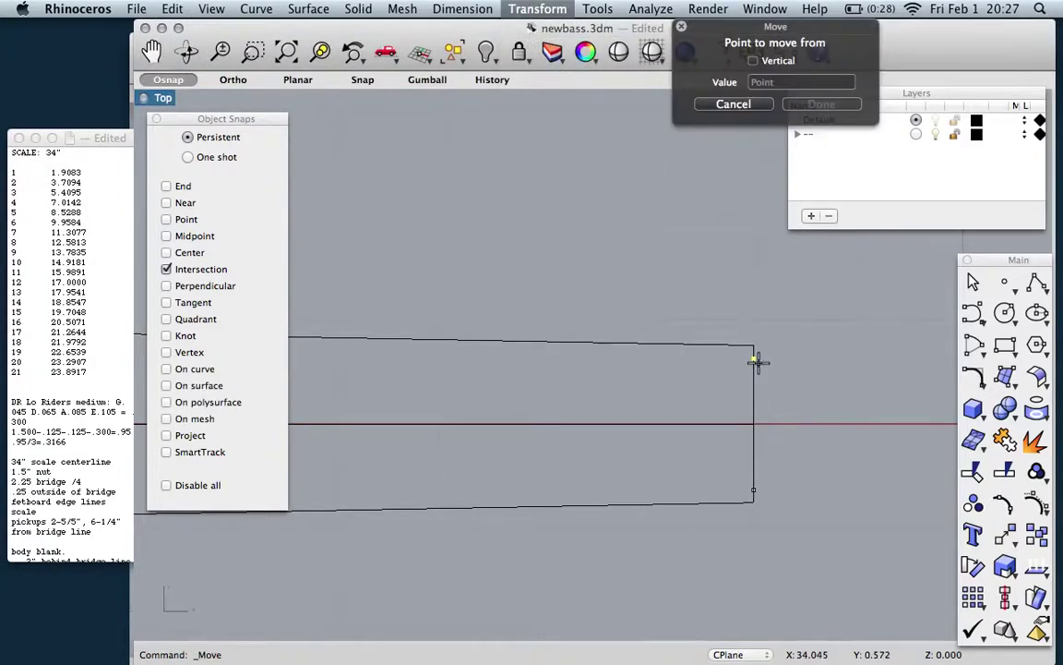
{"action": "left_click", "coordinate": [167, 268]}
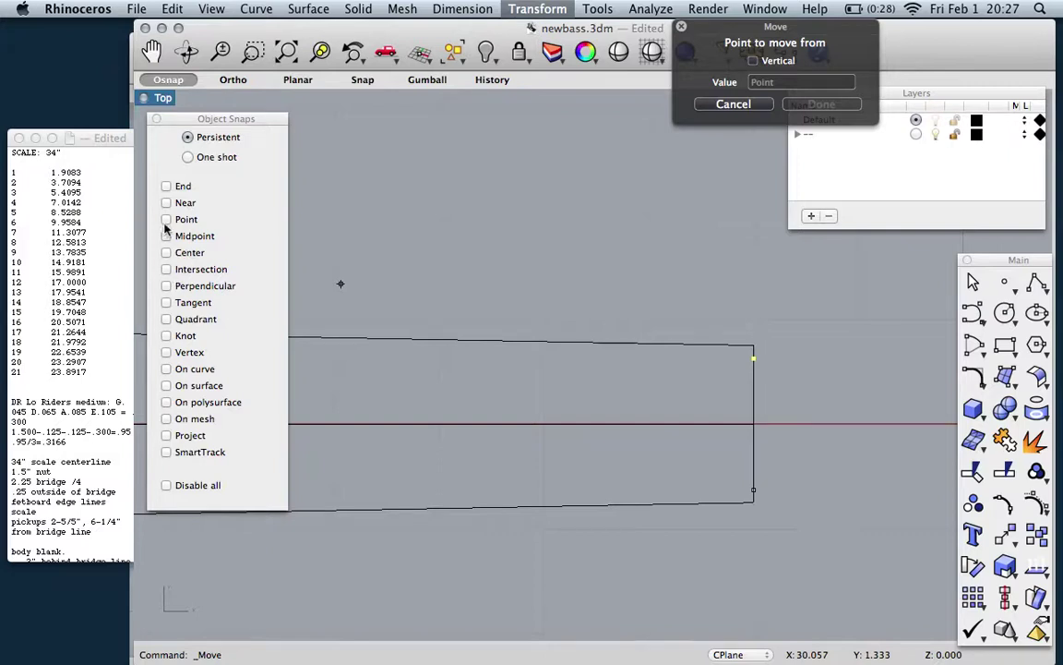
{"action": "left_click", "coordinate": [166, 219]}
{"action": "left_click", "coordinate": [753, 359]}
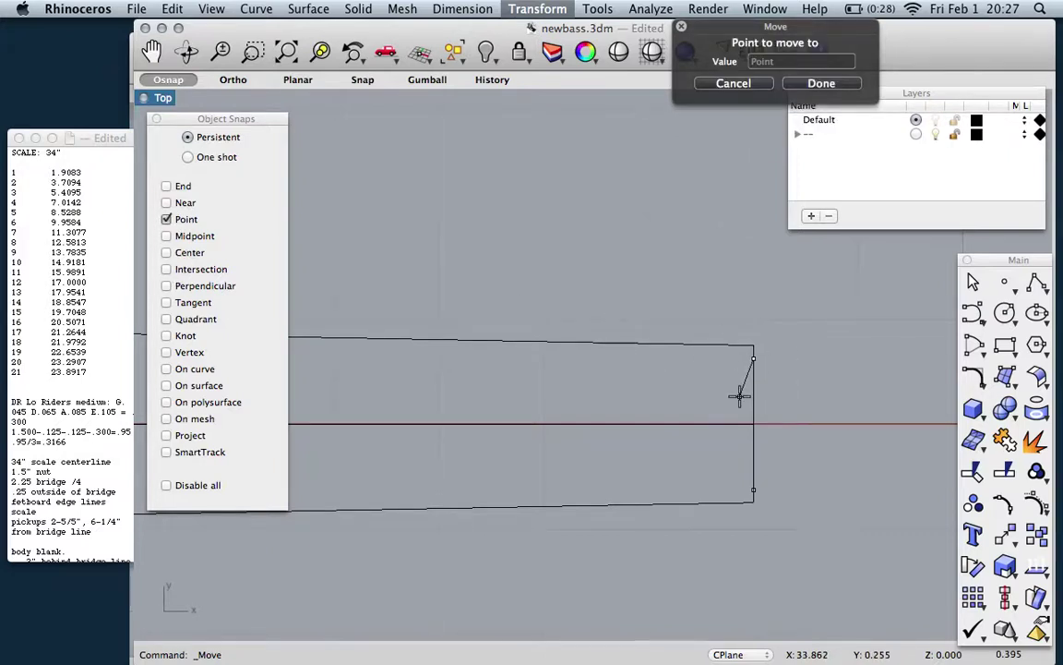
{"action": "type", "text": ".105"}
{"action": "key", "text": "Return"}
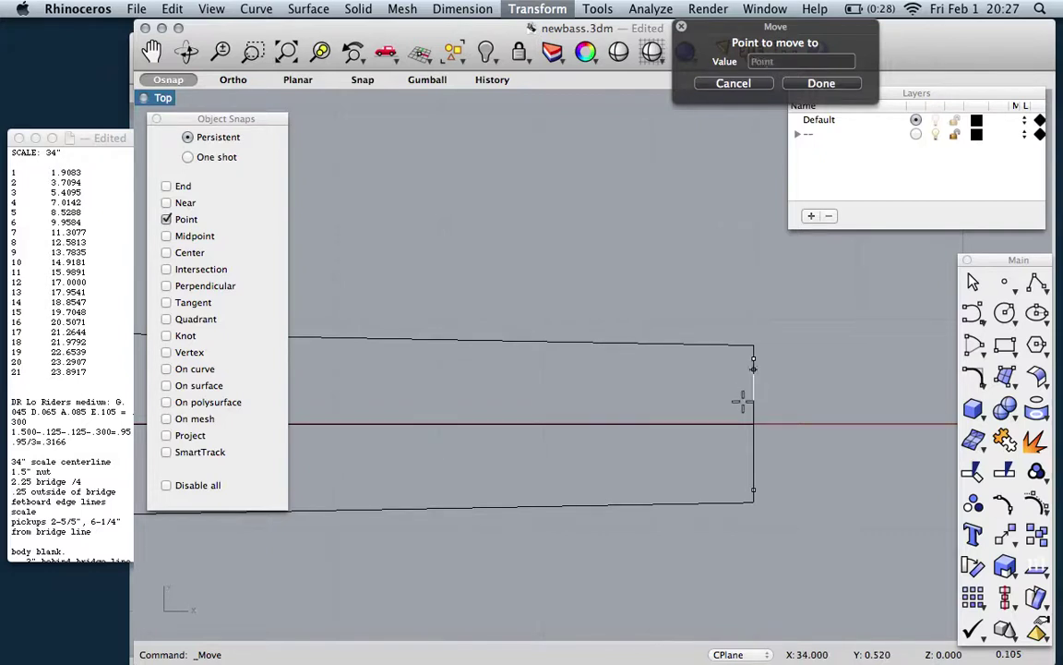
{"action": "left_click", "coordinate": [744, 406]}
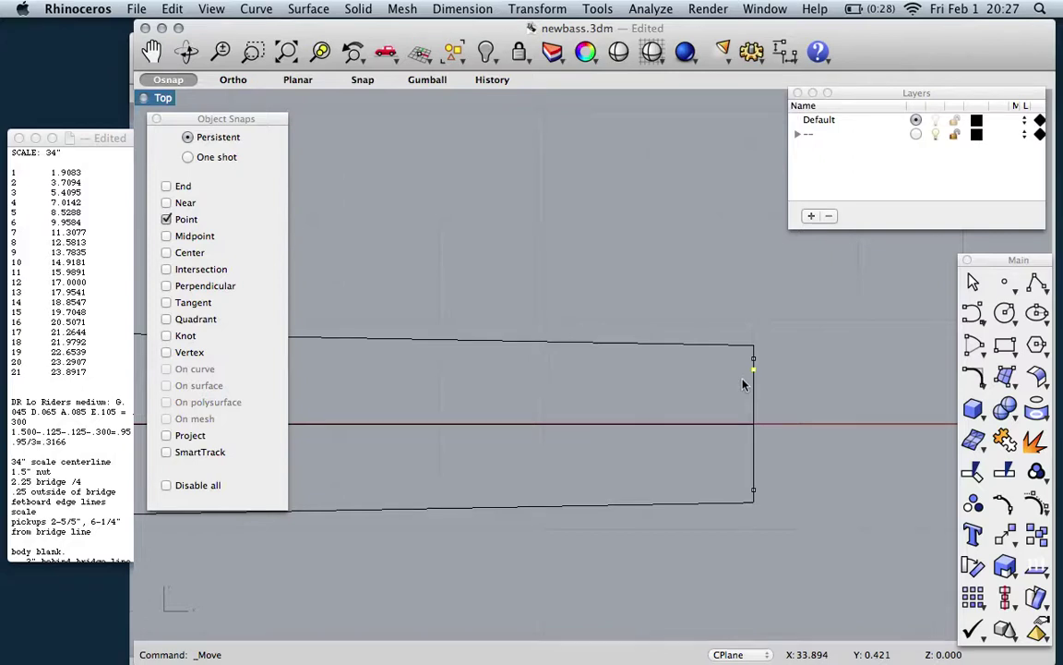
Copy that point in place and move the copy 0.316 down toward the centerline.
{"action": "key", "text": "super+c"}
{"action": "key", "text": "super+v"}
{"action": "left_click", "coordinate": [562, 7]}
{"action": "left_click", "coordinate": [469, 29]}
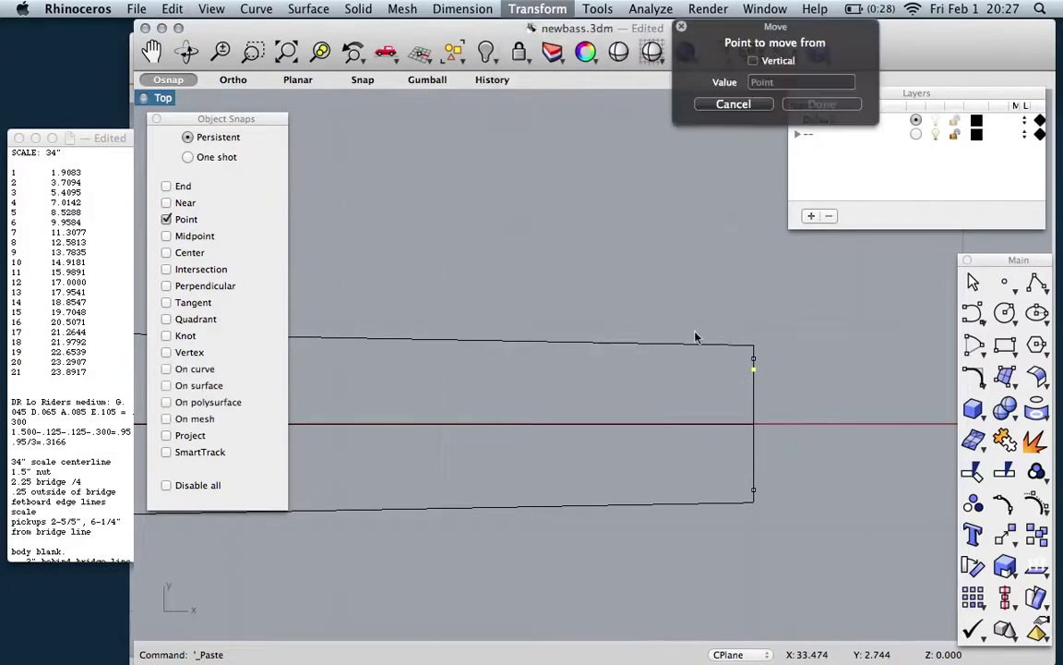
{"action": "left_click", "coordinate": [752, 370]}
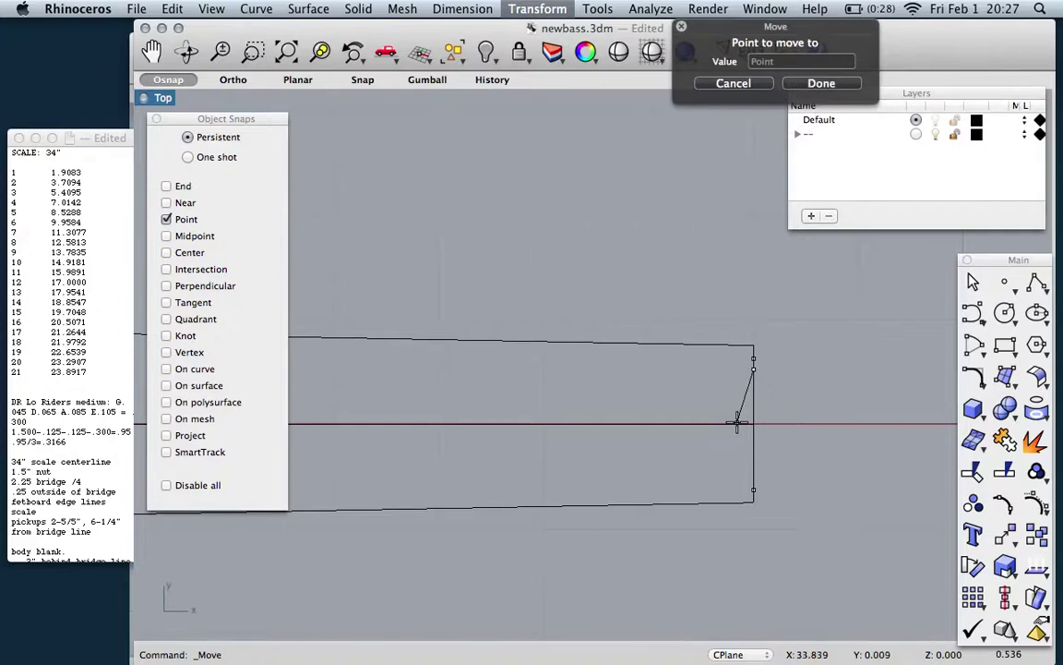
{"action": "type", "text": ".316"}
{"action": "key", "text": "Return"}
{"action": "left_click", "coordinate": [753, 423]}
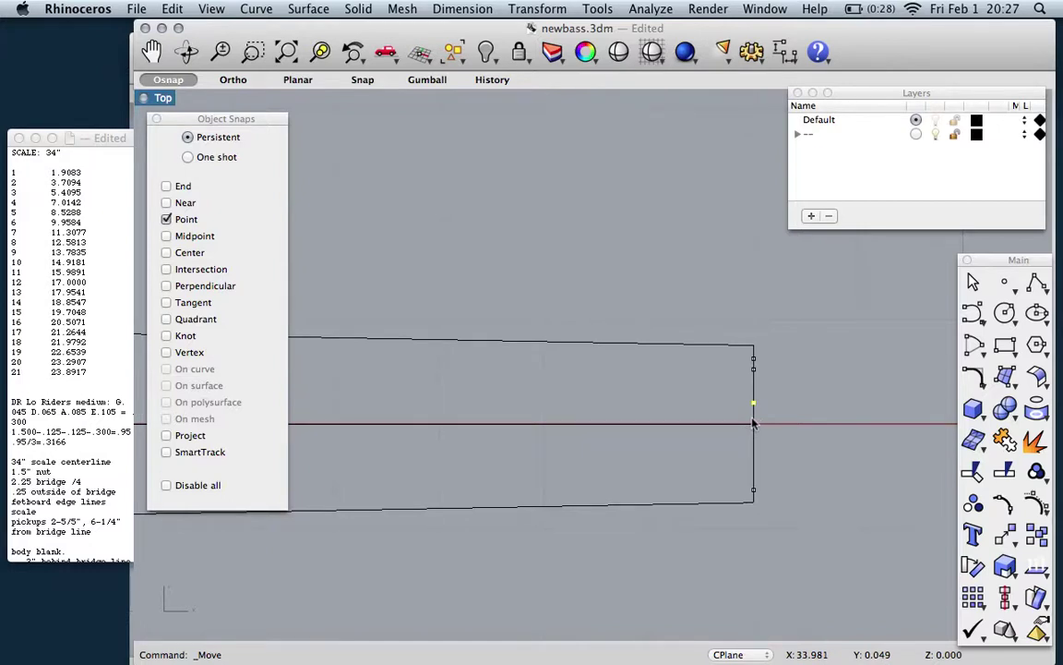
Add another in-place copy moved 0.08 down the end line.
{"action": "key", "text": "super+c"}
{"action": "key", "text": "super+v"}
{"action": "left_click", "coordinate": [539, 10]}
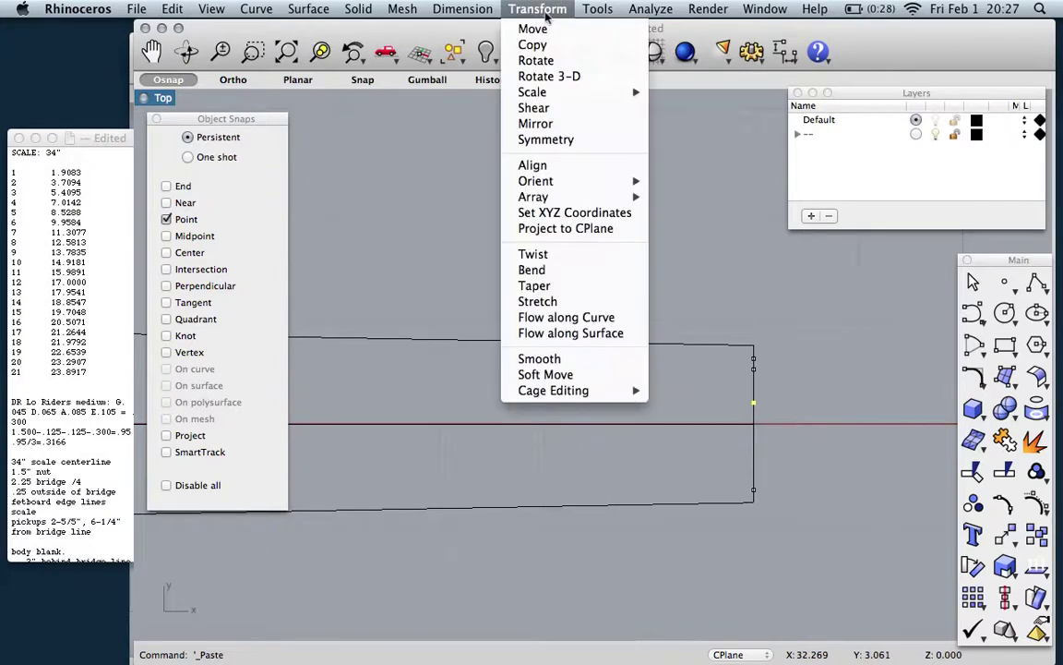
{"action": "left_click", "coordinate": [532, 28]}
{"action": "left_click", "coordinate": [751, 404]}
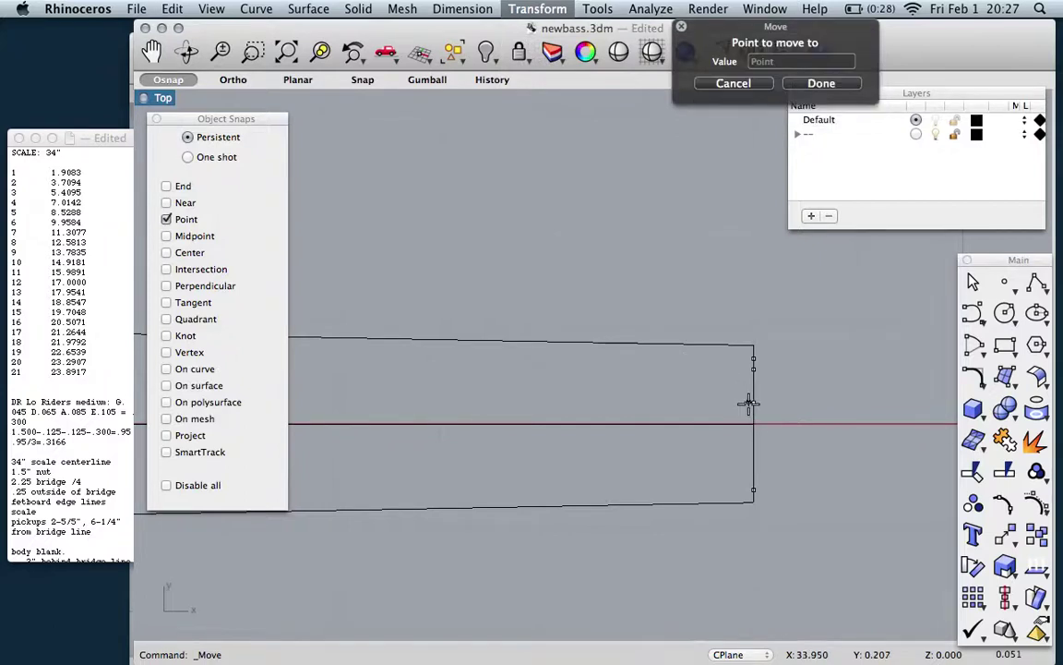
{"action": "type", "text": ".08"}
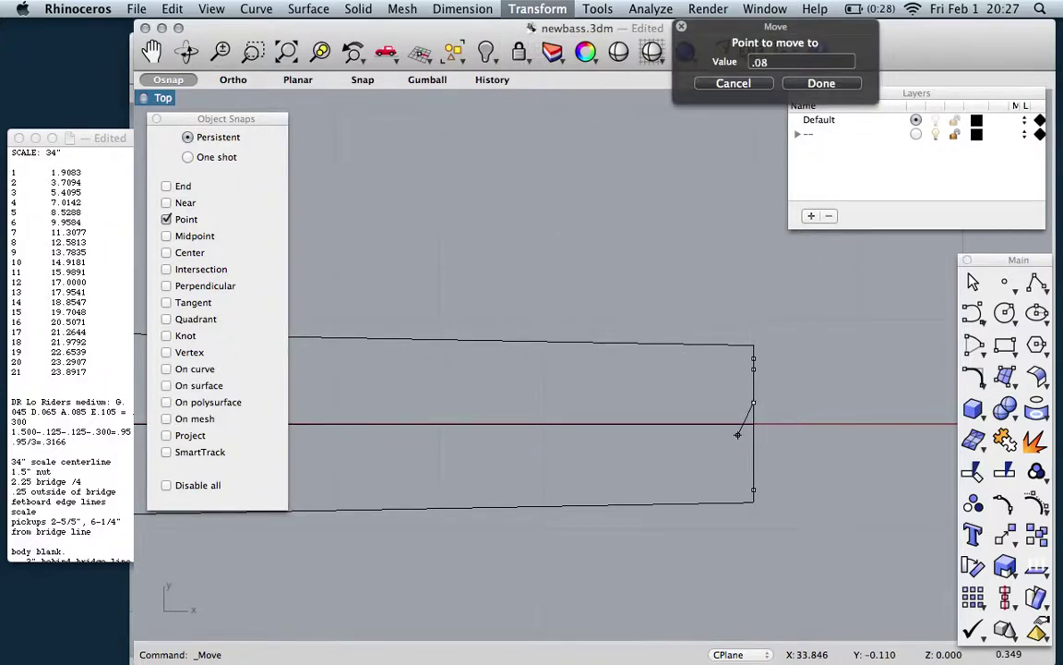
{"action": "key", "text": "Return"}
{"action": "left_click", "coordinate": [748, 443]}
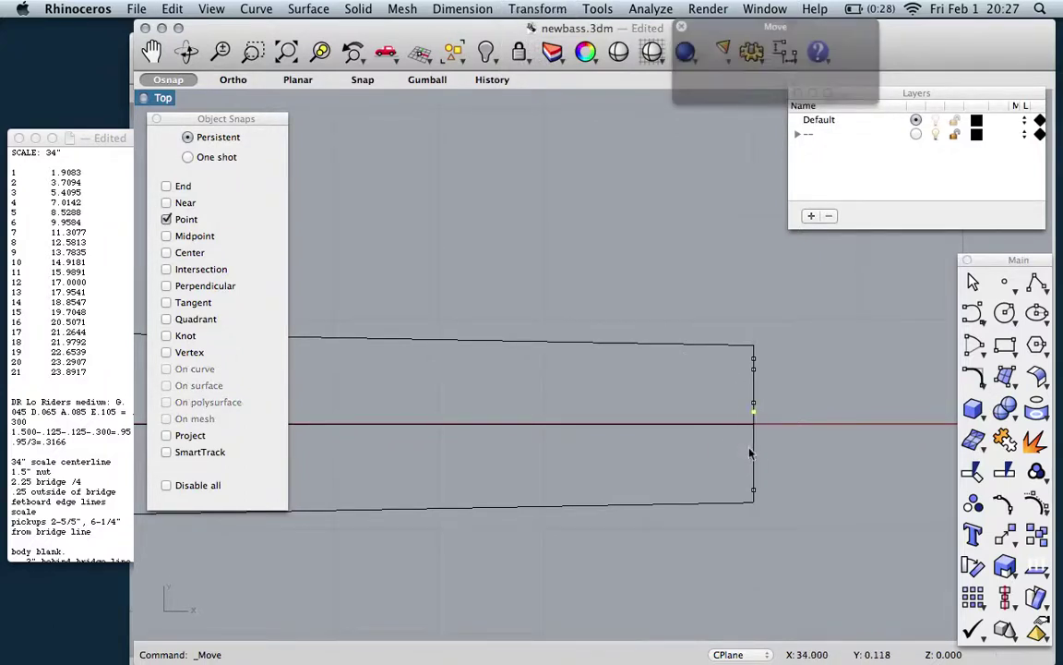
Paste a further copy and move it 0.31 along the end line.
{"action": "key", "text": "super+c"}
{"action": "key", "text": "super+v"}
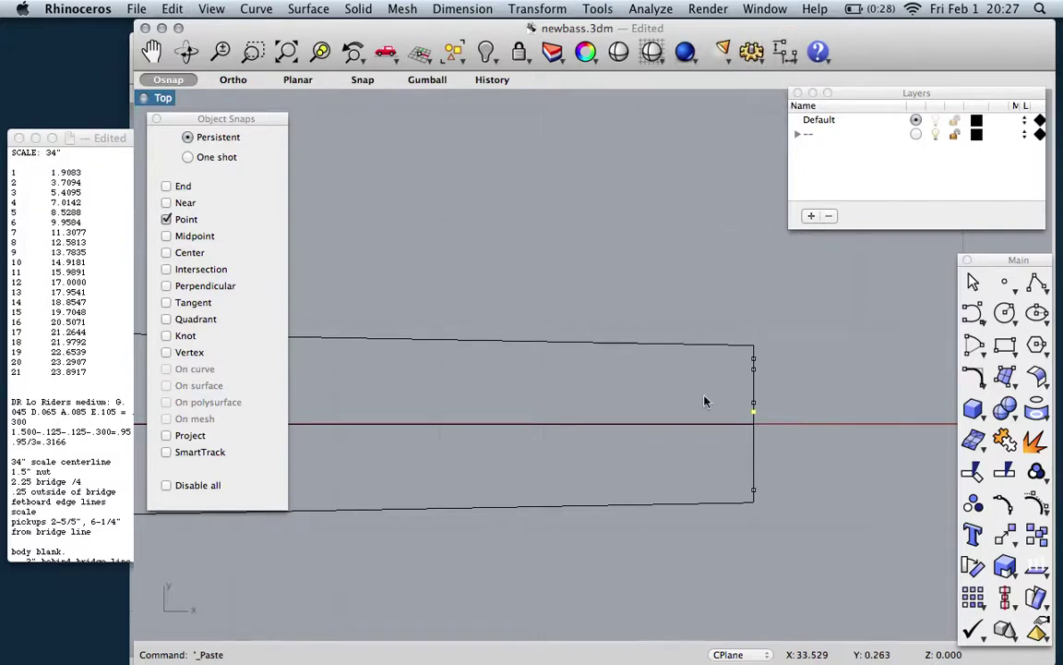
{"action": "left_click", "coordinate": [533, 11]}
{"action": "left_click", "coordinate": [532, 28]}
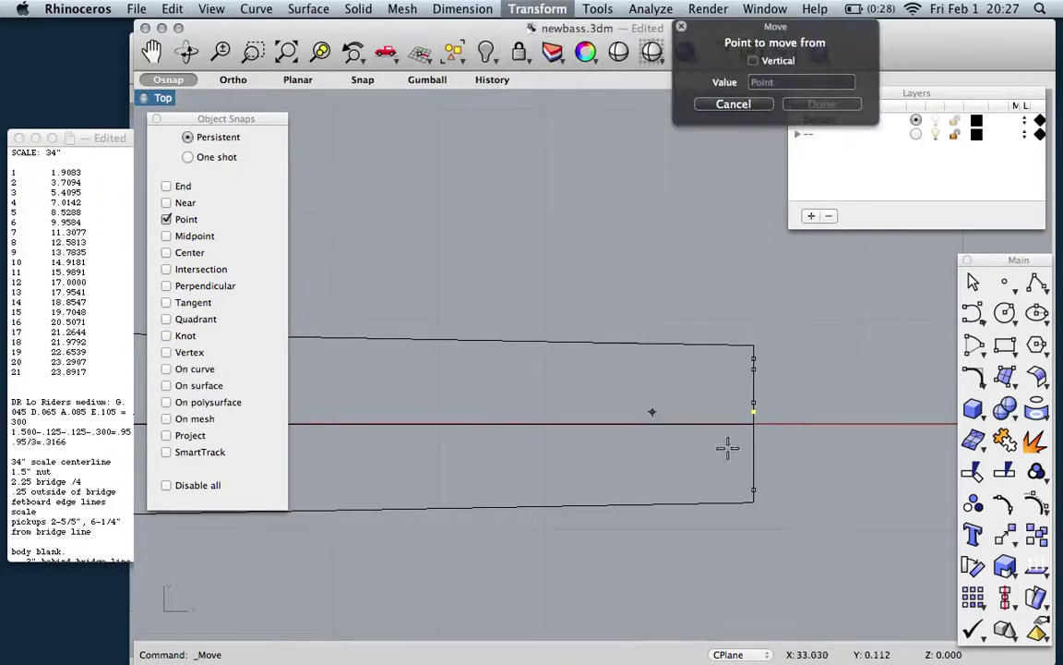
{"action": "left_click", "coordinate": [754, 420]}
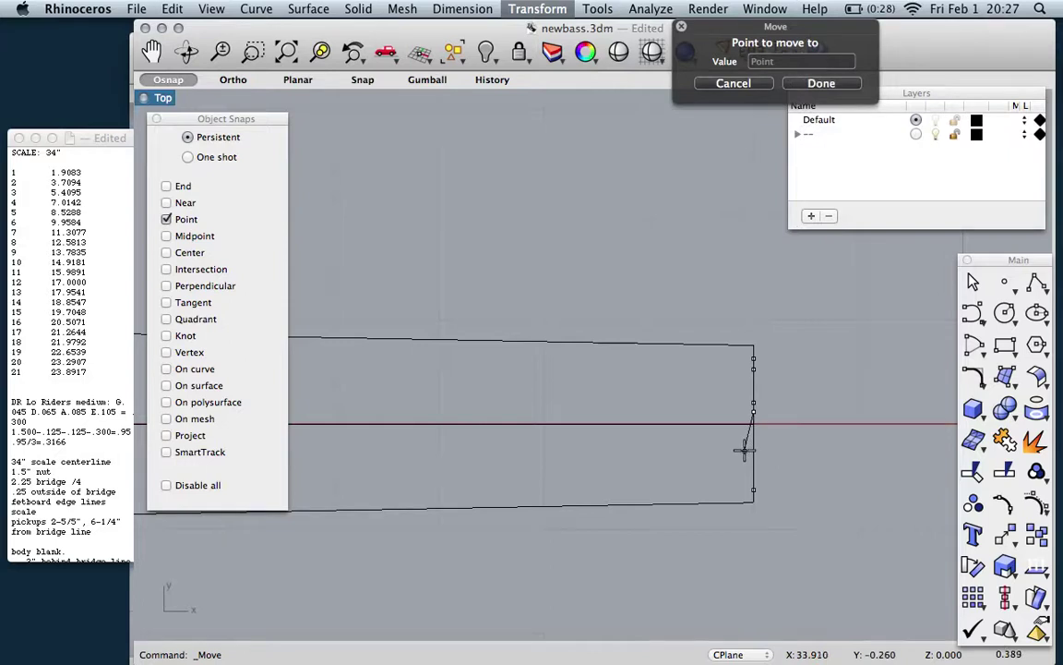
{"action": "type", "text": ".31"}
{"action": "key", "text": "Return"}
{"action": "left_click", "coordinate": [753, 445]}
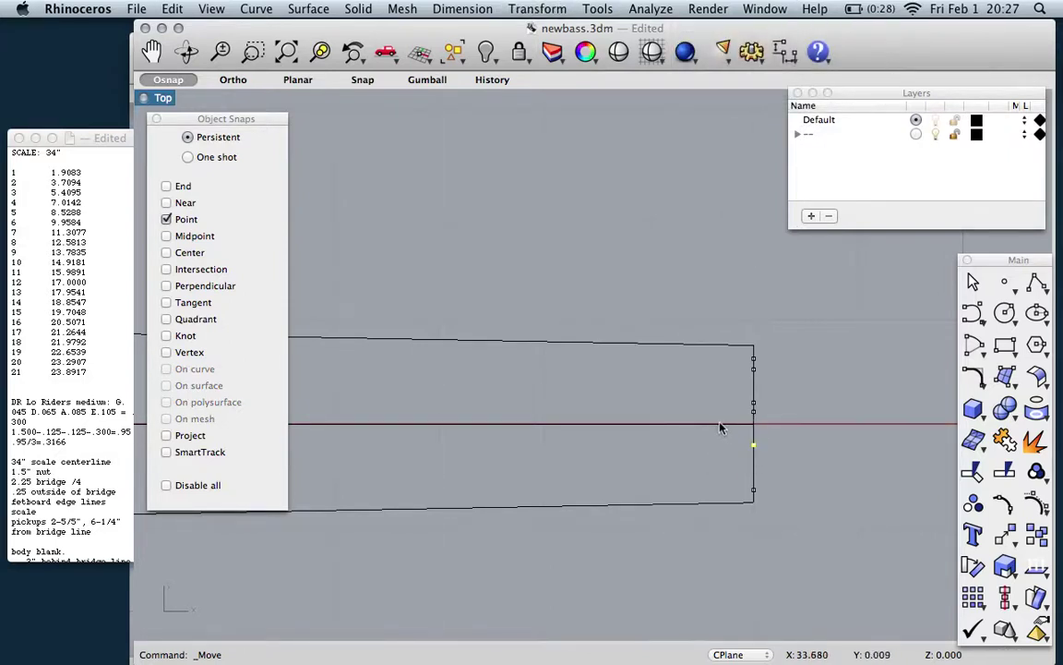
Copy the latest point and move it 0.065 along the end line.
{"action": "key", "text": "super+c"}
{"action": "key", "text": "super+v"}
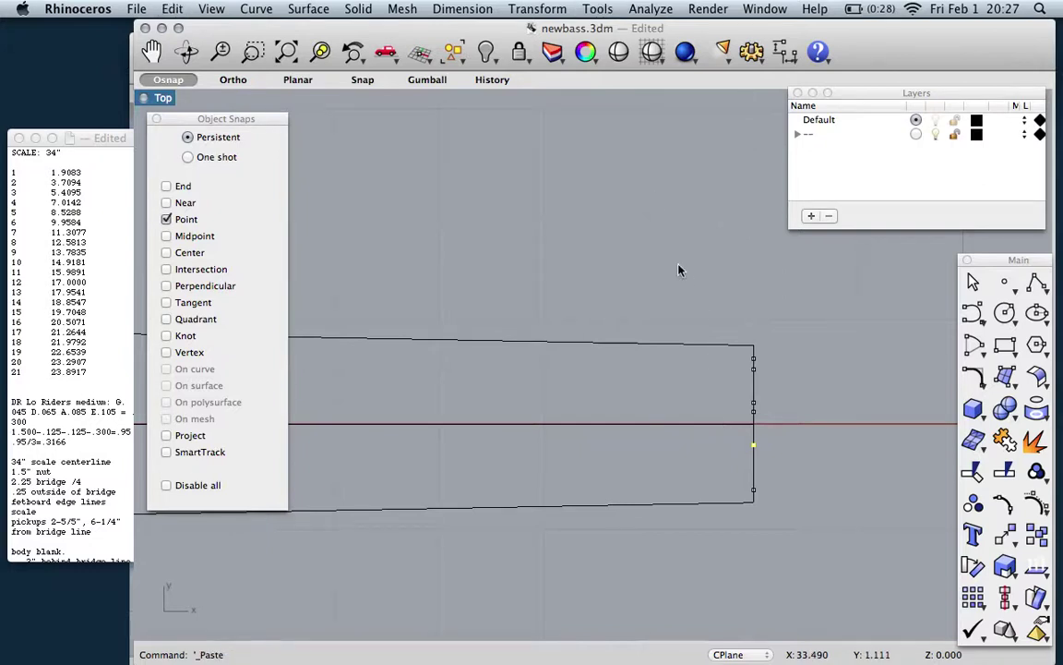
{"action": "left_click", "coordinate": [538, 9]}
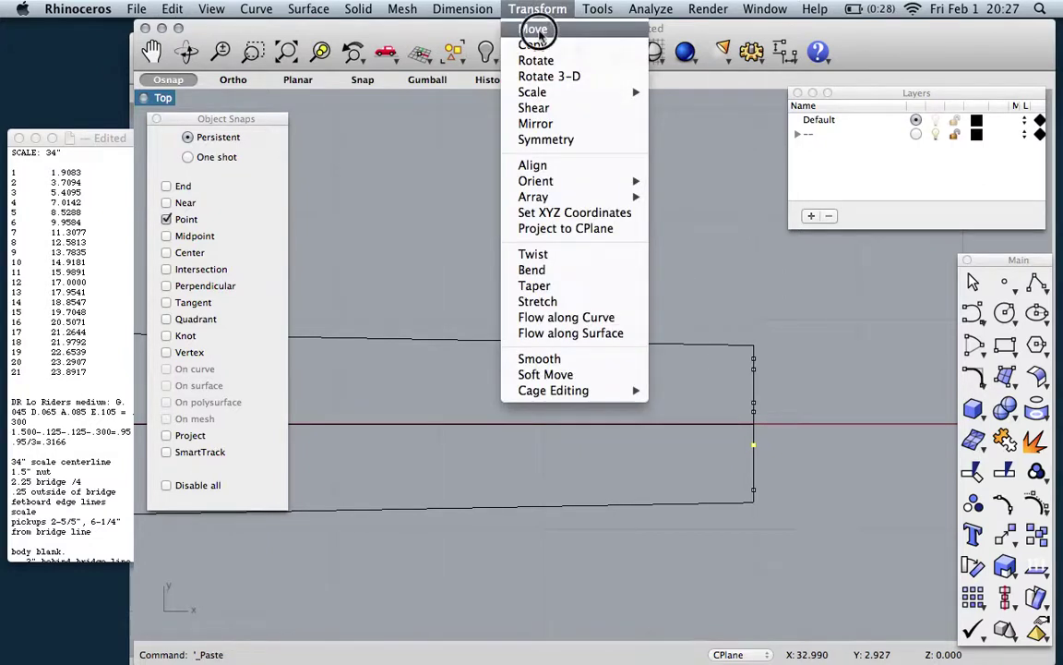
{"action": "left_click", "coordinate": [535, 30]}
{"action": "left_click", "coordinate": [751, 445]}
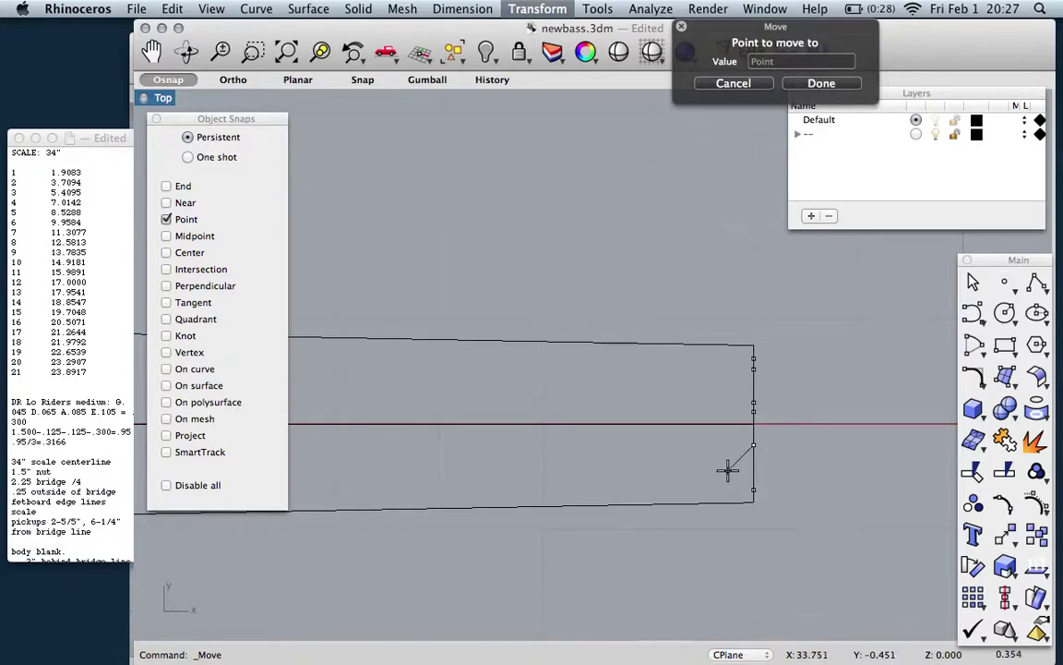
{"action": "type", "text": ".065"}
{"action": "key", "text": "Return"}
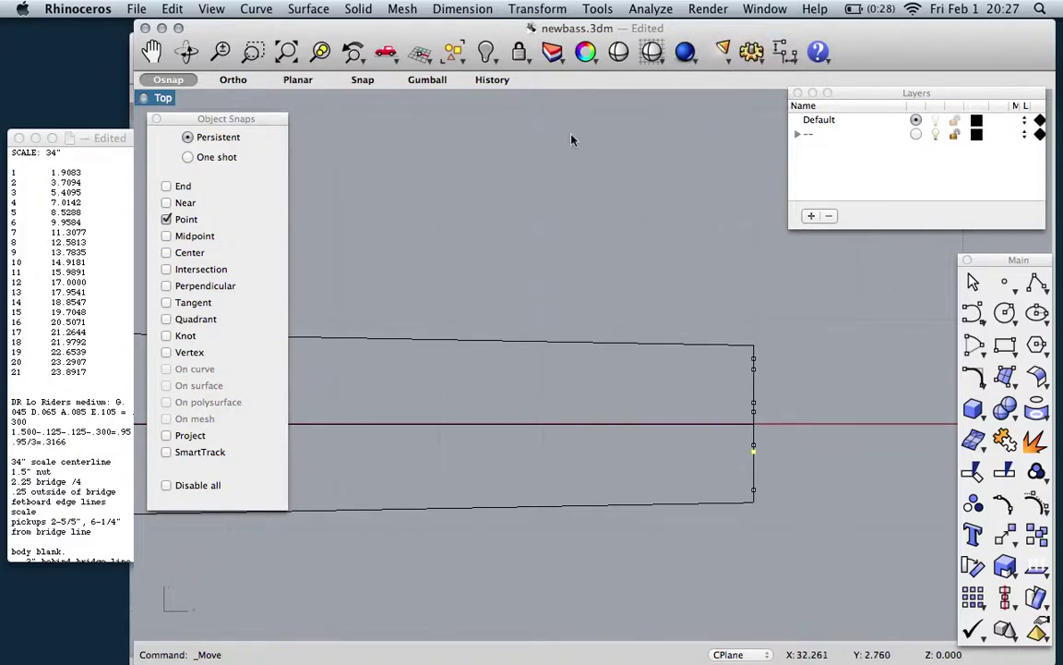
Paste one more copy of the point and move it lower on the end line.
{"action": "key", "text": "super+c"}
{"action": "key", "text": "super+v"}
{"action": "left_click", "coordinate": [540, 9]}
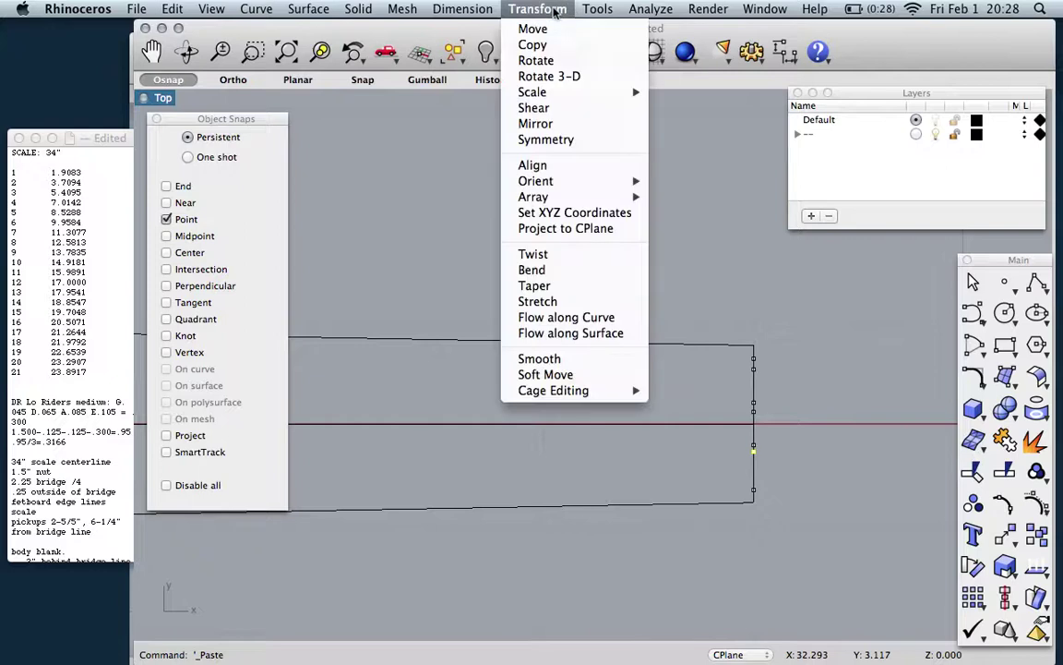
{"action": "left_click", "coordinate": [533, 29]}
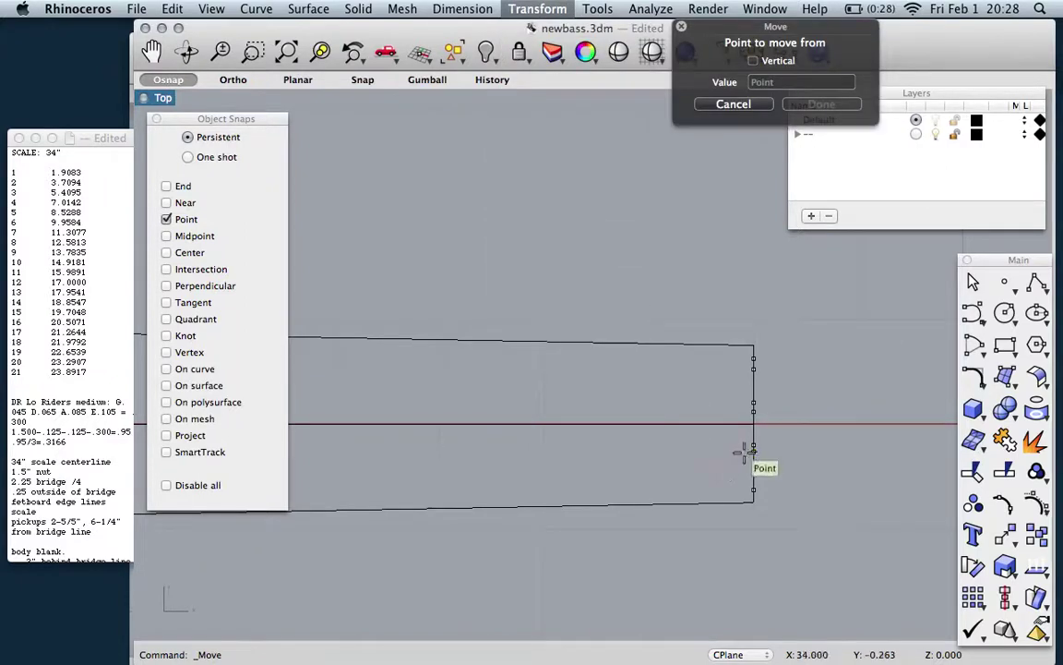
{"action": "left_click", "coordinate": [746, 452]}
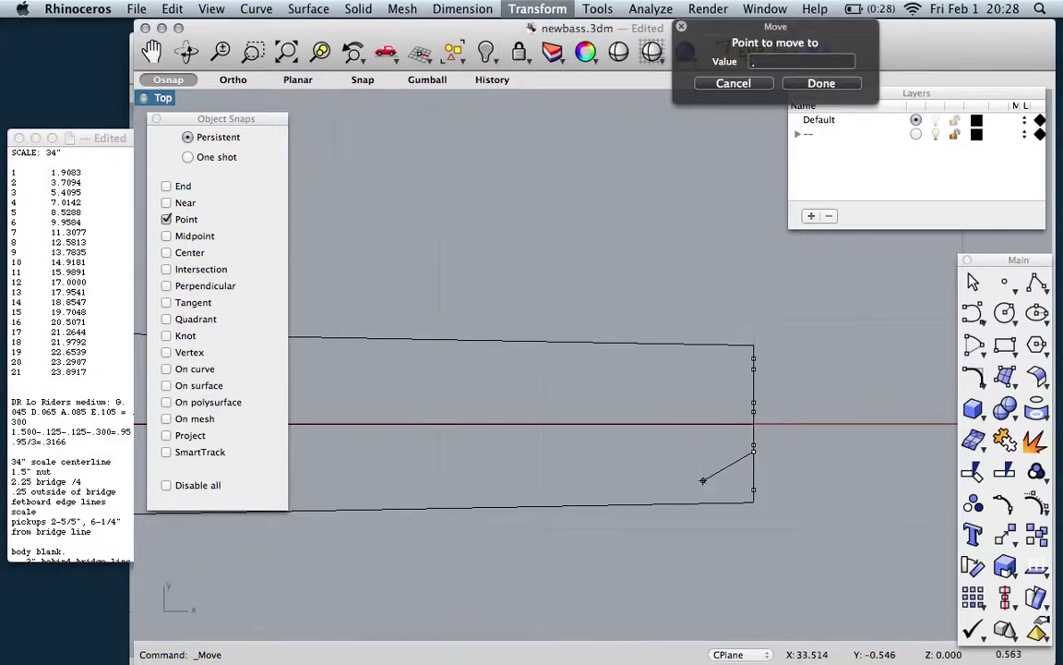
{"action": "left_click", "coordinate": [750, 488]}
{"action": "scroll", "coordinate": [757, 504], "scroll_direction": "up", "scroll_amount": 5}
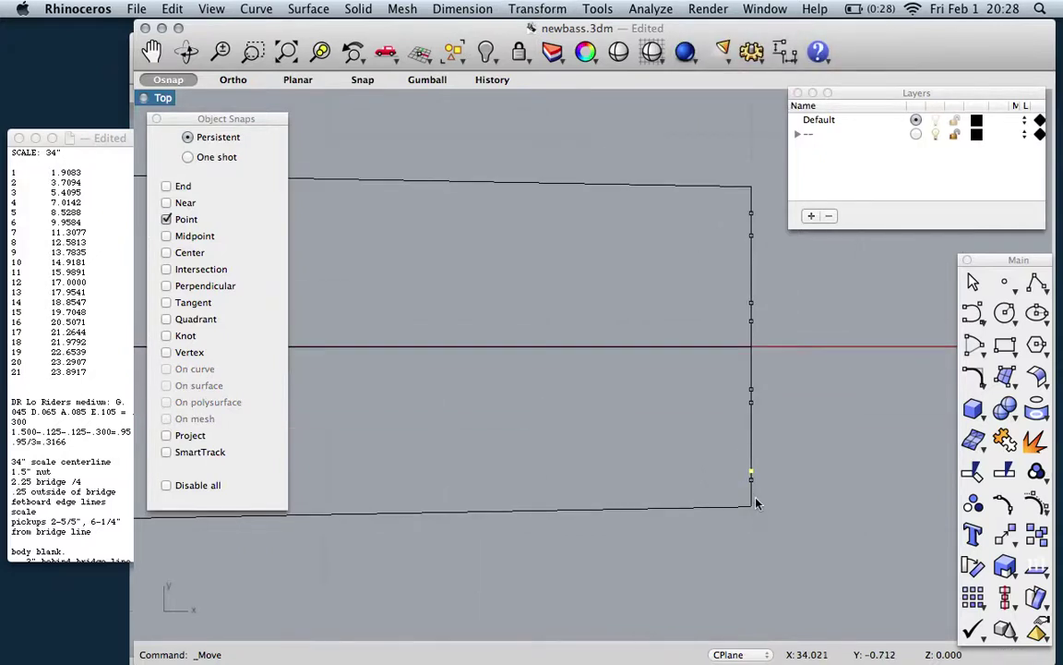
{"action": "scroll", "coordinate": [755, 503], "scroll_direction": "up", "scroll_amount": 2}
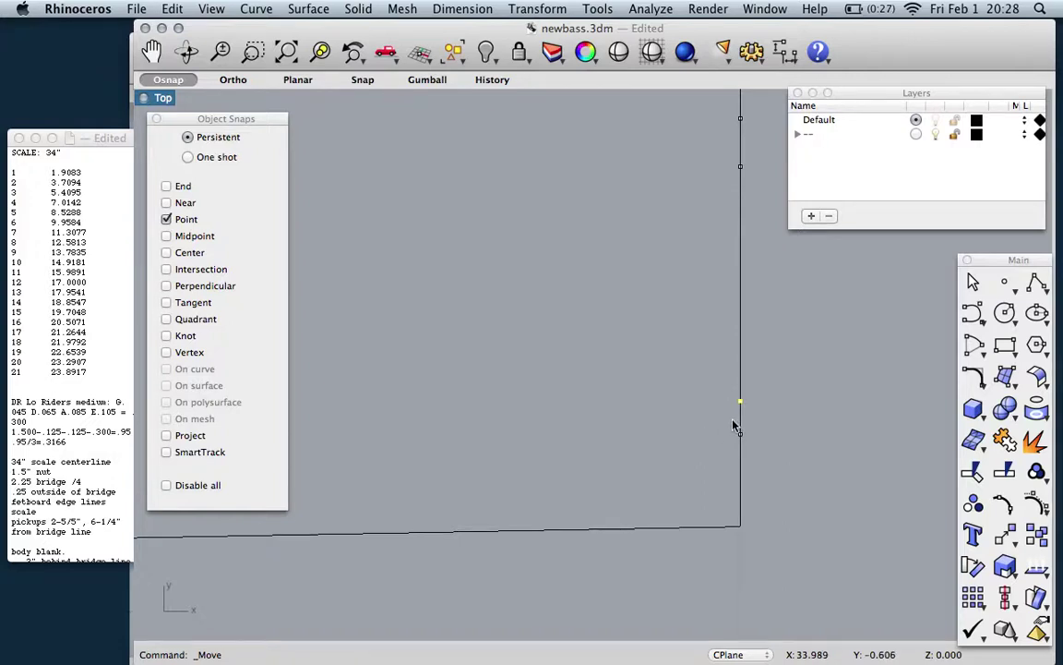
Measure 0.045 inches between two bridge-end points, then pan to the nut end.
{"action": "left_click", "coordinate": [803, 388]}
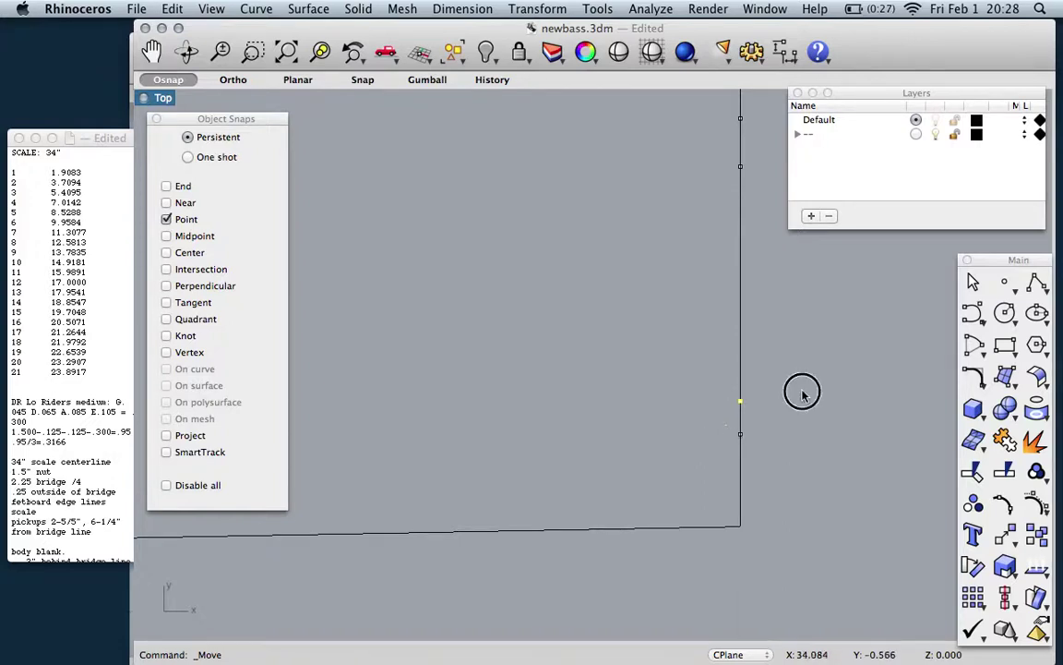
{"action": "left_click", "coordinate": [650, 9]}
{"action": "left_click", "coordinate": [650, 142]}
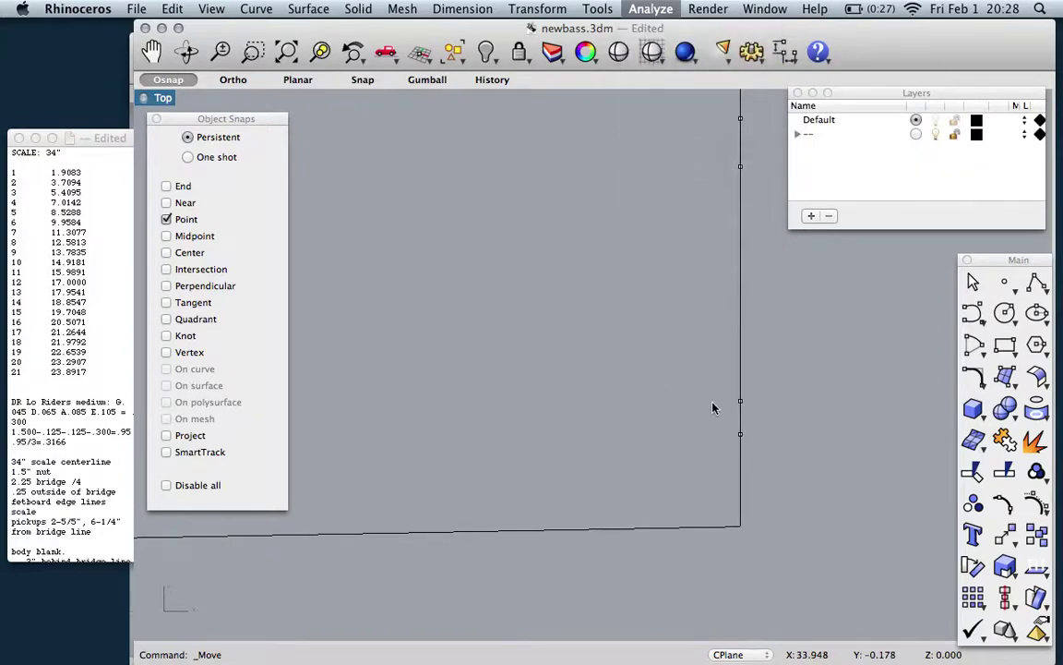
{"action": "left_click", "coordinate": [741, 400]}
{"action": "left_click", "coordinate": [741, 433]}
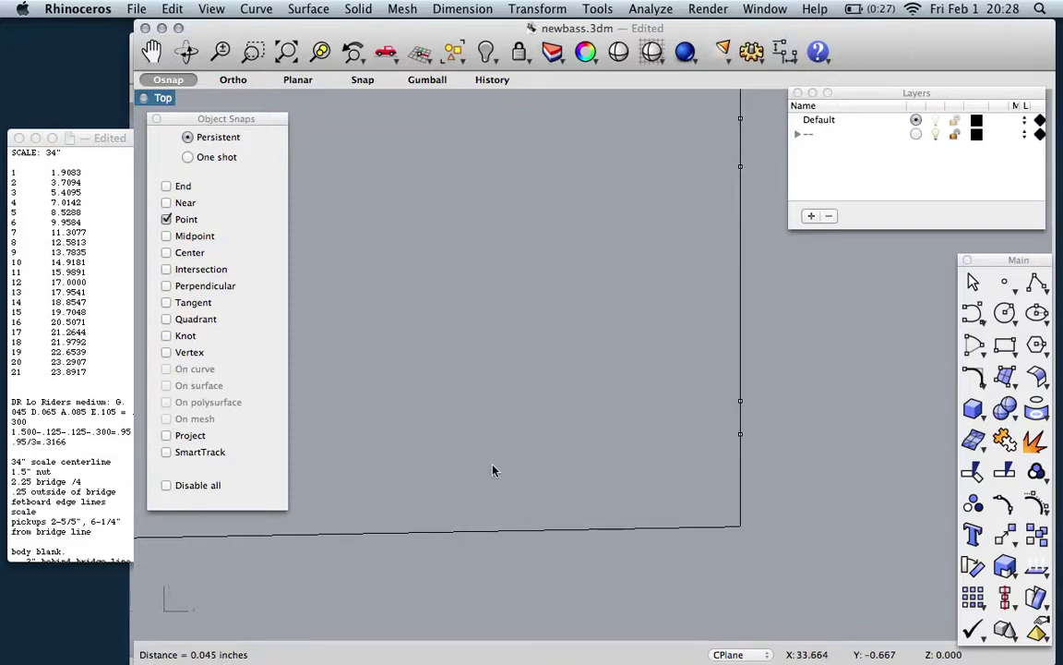
{"action": "scroll", "coordinate": [708, 470], "scroll_direction": "down", "scroll_amount": 5}
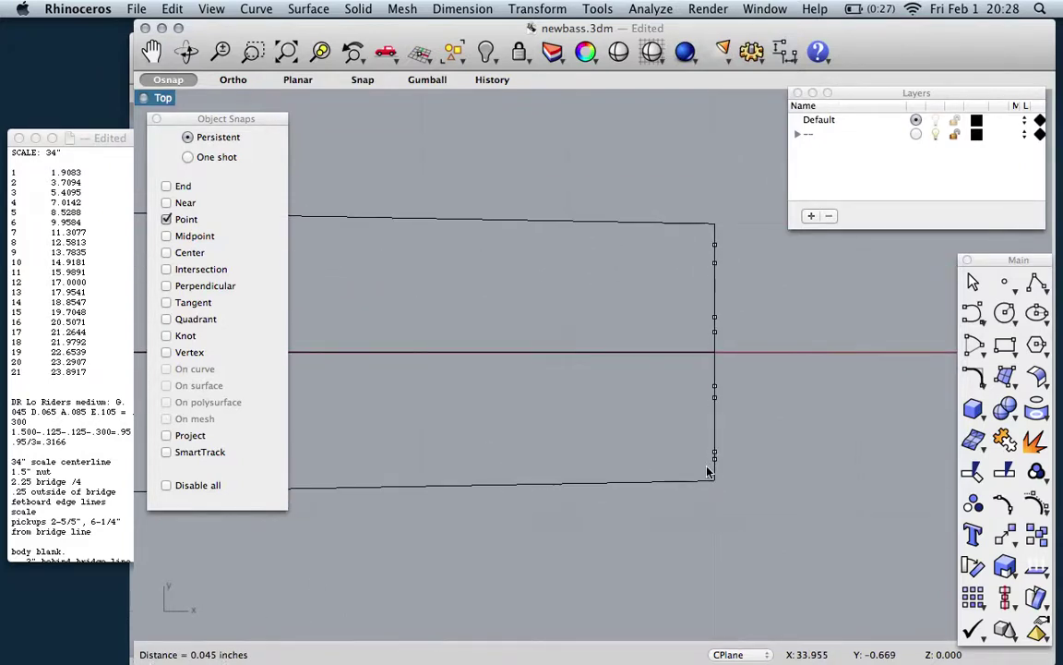
{"action": "scroll", "coordinate": [708, 470], "scroll_direction": "up", "scroll_amount": 3}
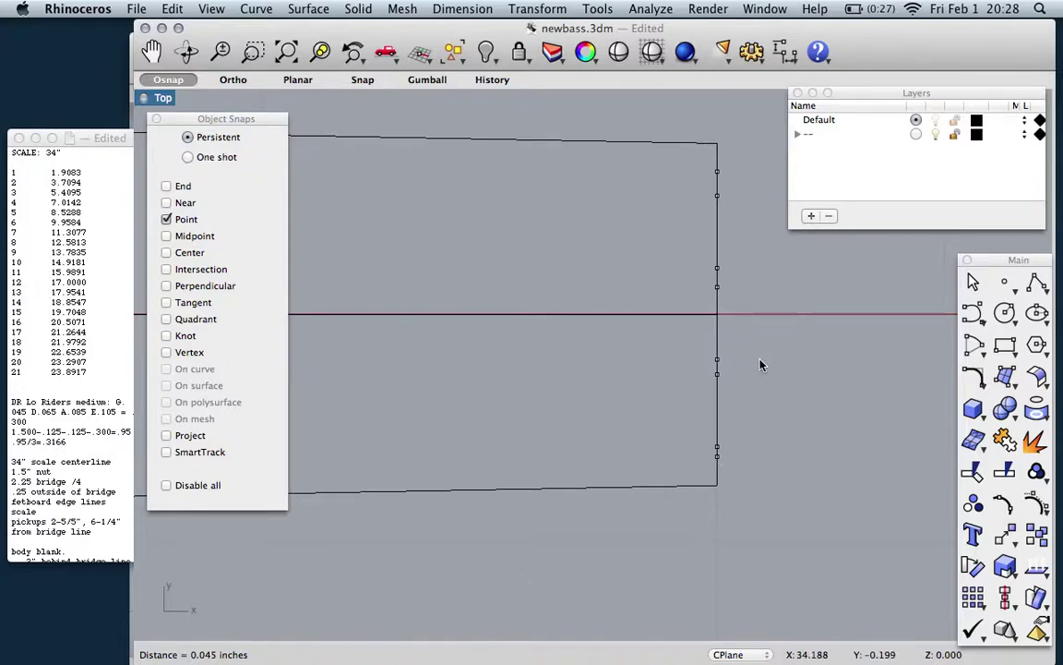
{"action": "scroll", "coordinate": [803, 389], "scroll_direction": "down", "scroll_amount": 8}
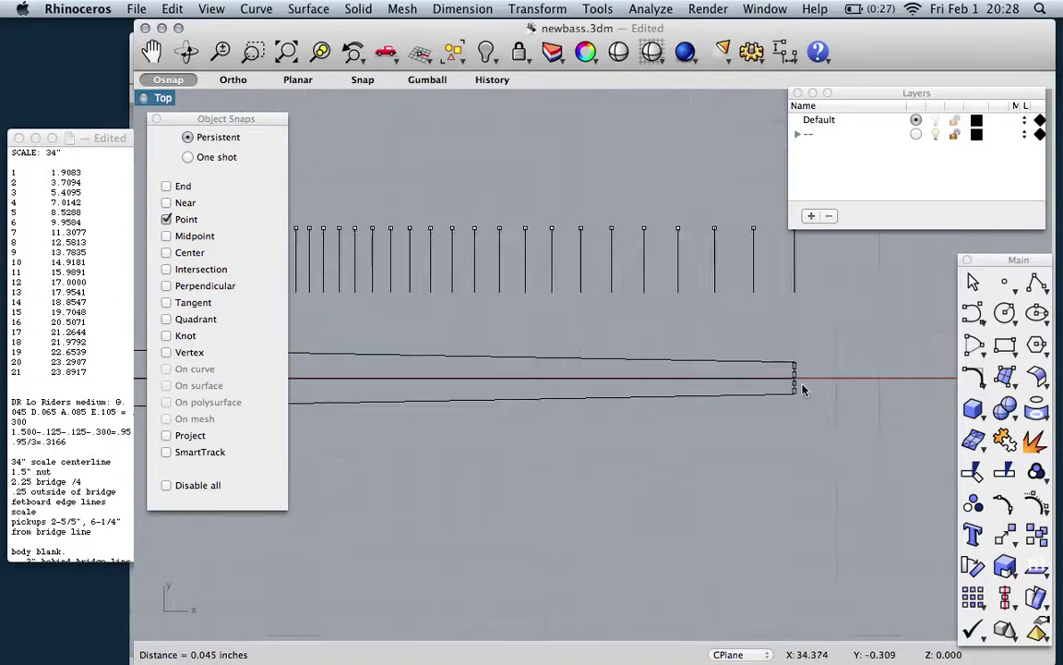
{"action": "scroll", "coordinate": [624, 366], "scroll_direction": "down", "scroll_amount": 4}
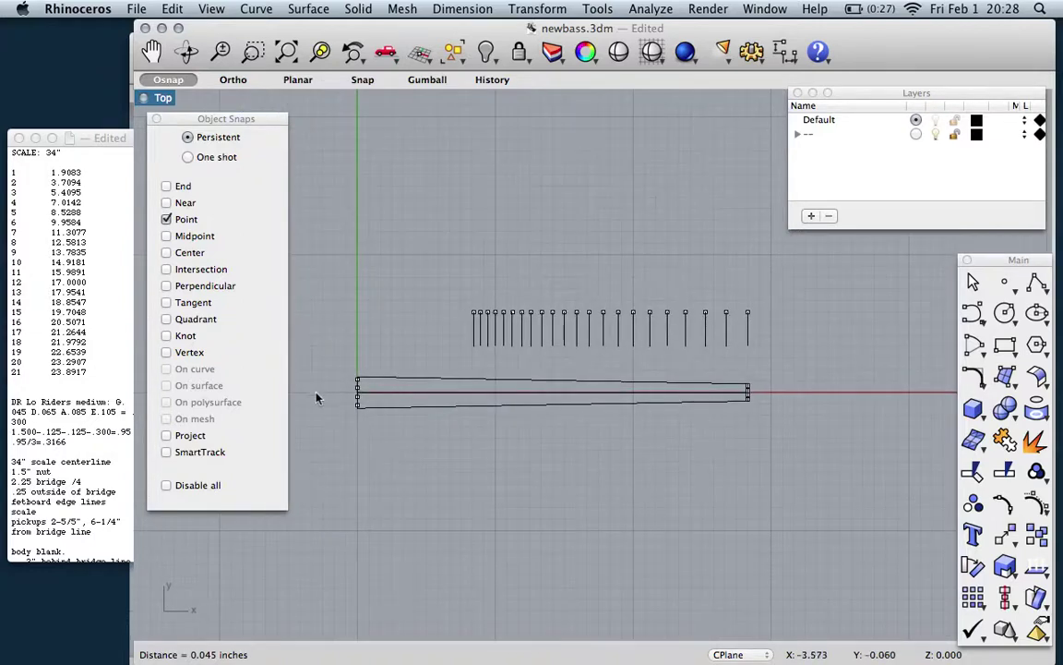
{"action": "right_click_drag", "start_coordinate": [339, 396], "coordinate": [423, 415]}
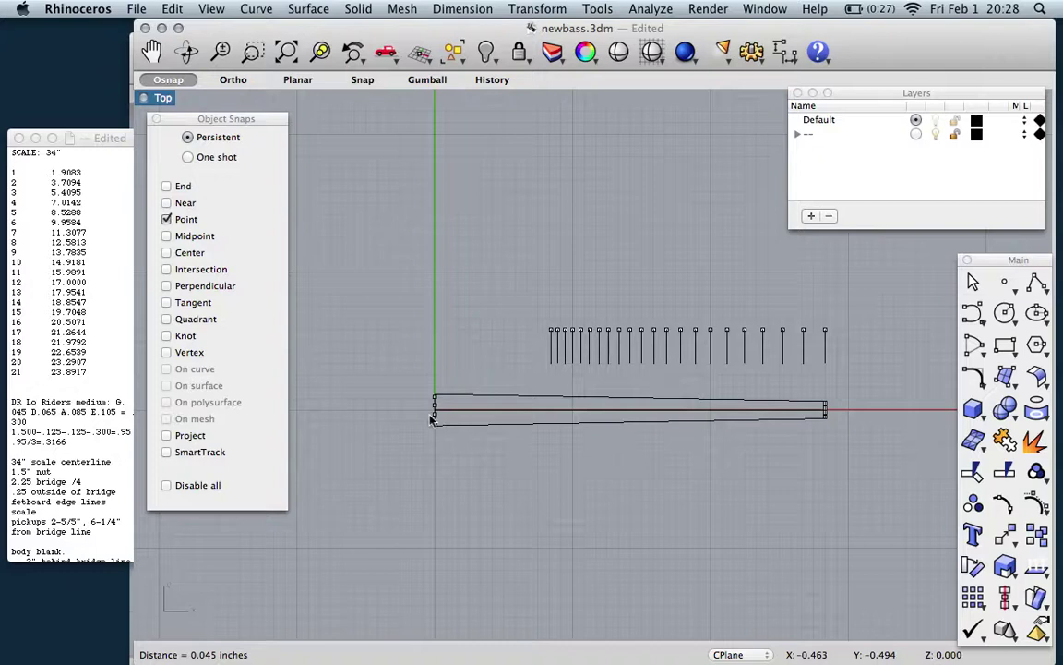
{"action": "scroll", "coordinate": [431, 419], "scroll_direction": "up", "scroll_amount": 8}
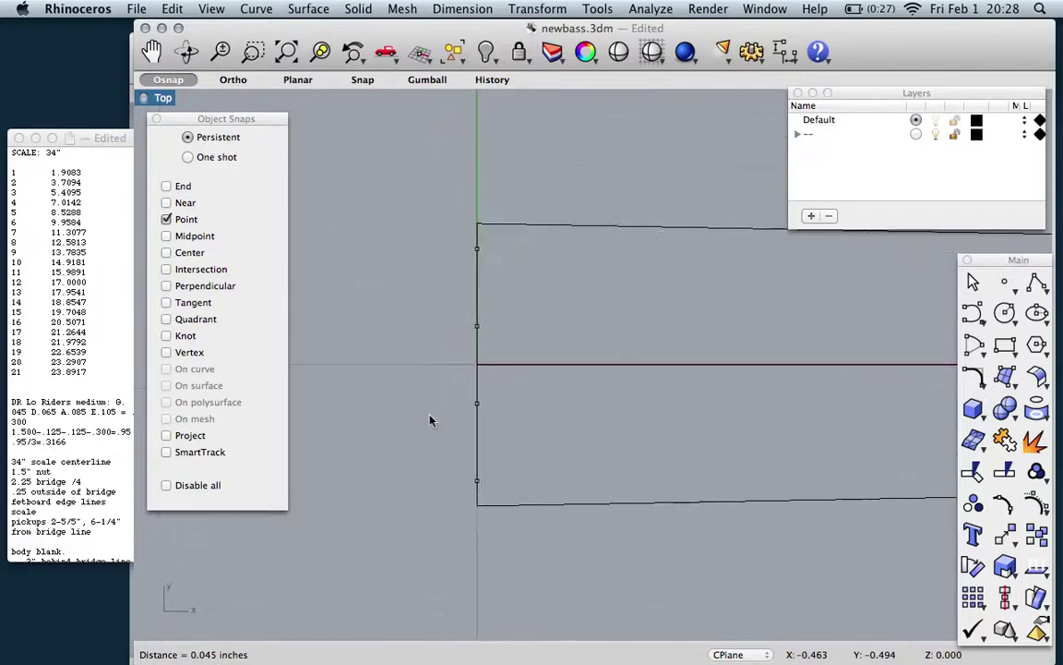
{"action": "scroll", "coordinate": [430, 420], "scroll_direction": "up", "scroll_amount": 1}
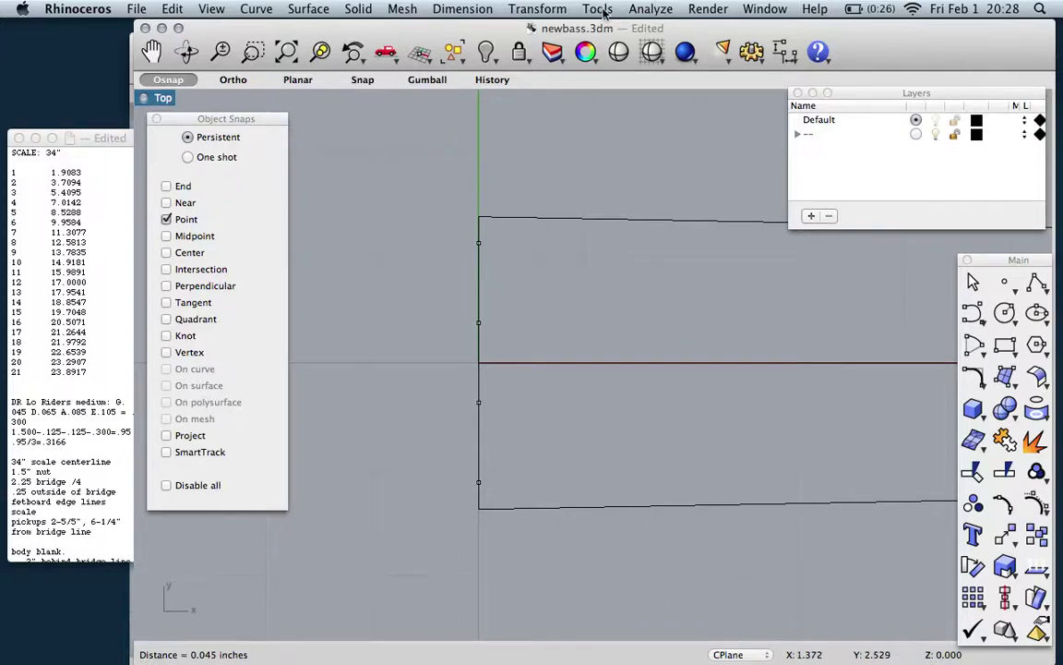
Measure 0.750 inches between two adjacent points at the nut end.
{"action": "left_click", "coordinate": [657, 11]}
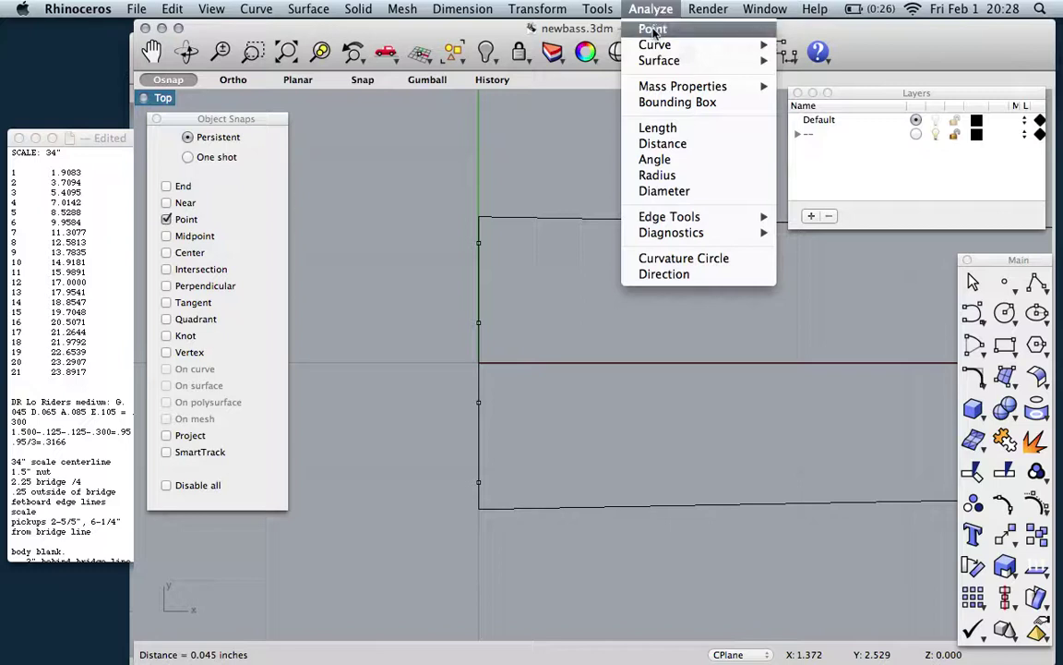
{"action": "left_click", "coordinate": [640, 143]}
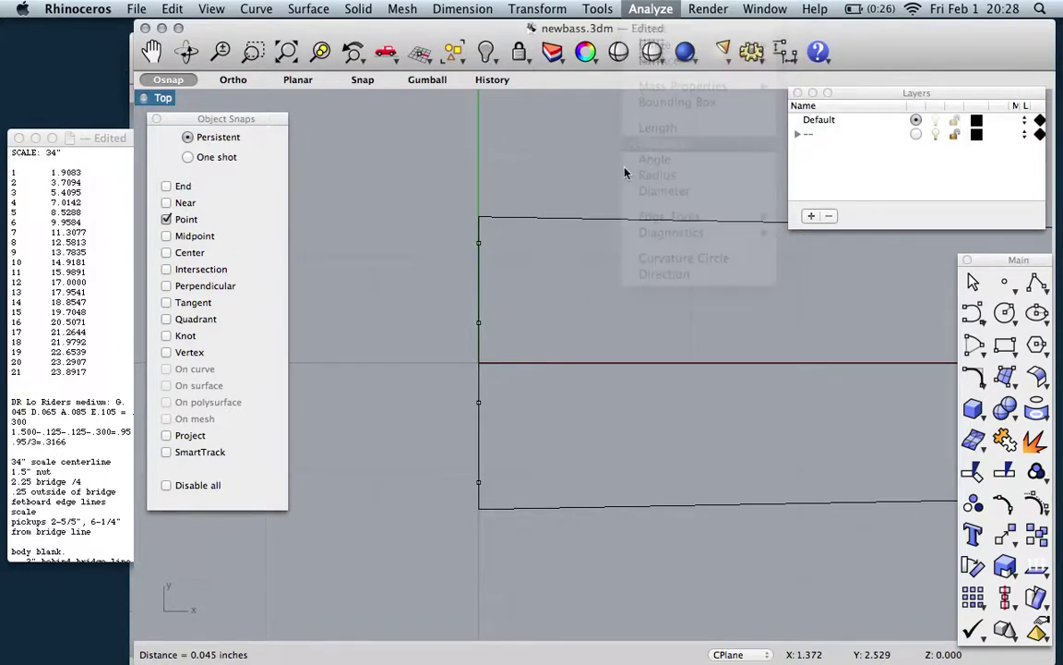
{"action": "left_click", "coordinate": [479, 243]}
{"action": "left_click", "coordinate": [478, 322]}
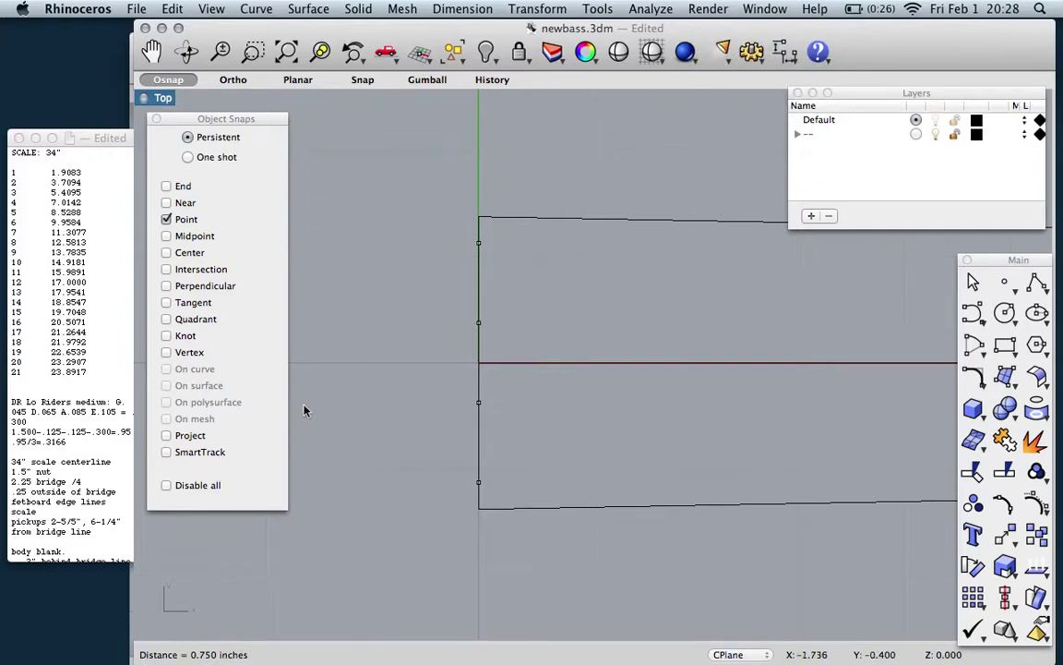
{"action": "scroll", "coordinate": [485, 365], "scroll_direction": "down", "scroll_amount": 3}
{"action": "scroll", "coordinate": [701, 327], "scroll_direction": "right", "scroll_amount": 5}
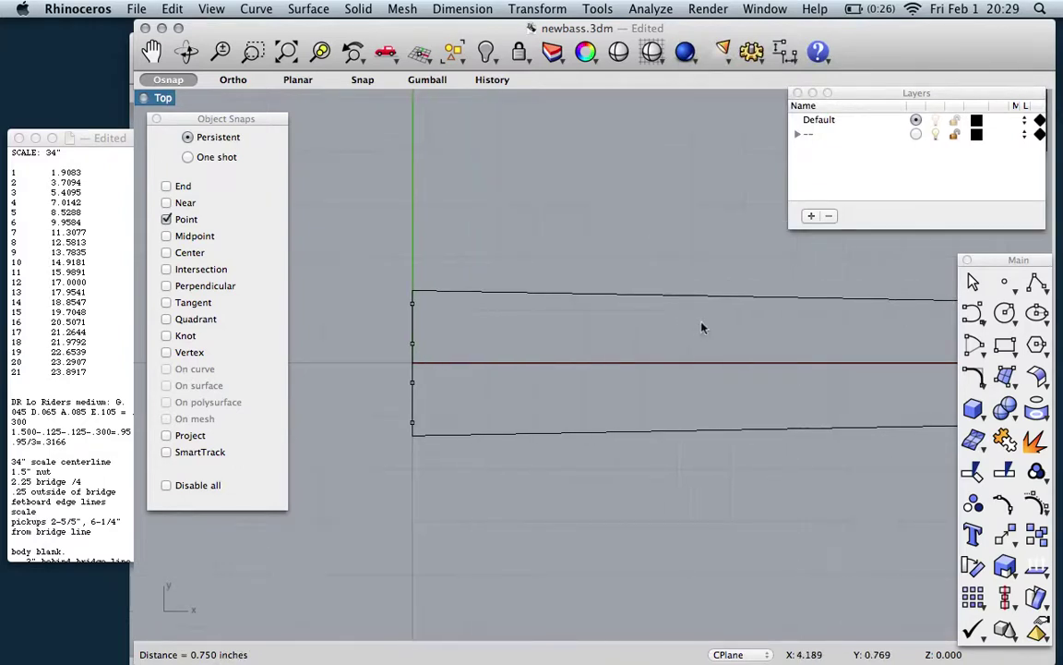
{"action": "scroll", "coordinate": [702, 326], "scroll_direction": "right", "scroll_amount": 5}
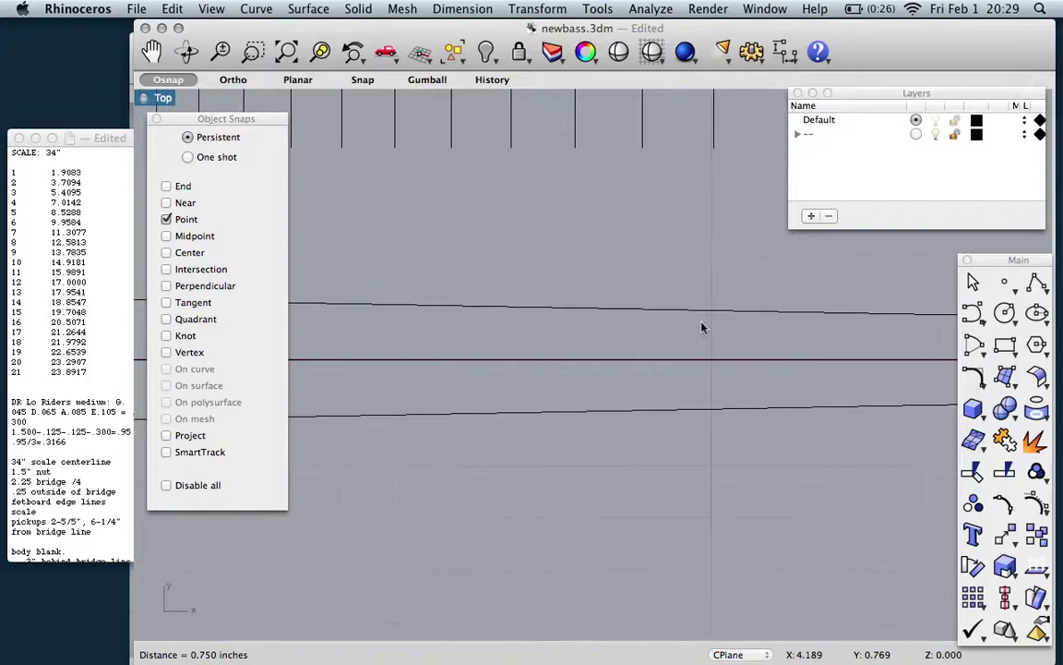
{"action": "scroll", "coordinate": [701, 327], "scroll_direction": "left", "scroll_amount": 3}
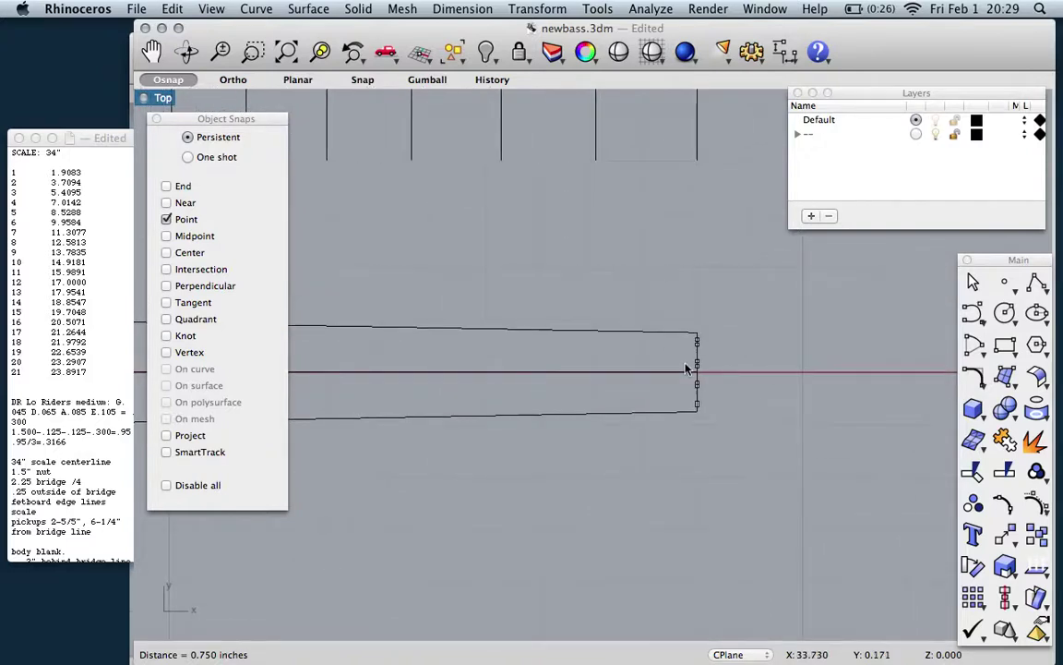
{"action": "scroll", "coordinate": [691, 364], "scroll_direction": "up", "scroll_amount": 3}
{"action": "scroll", "coordinate": [694, 490], "scroll_direction": "up", "scroll_amount": 2}
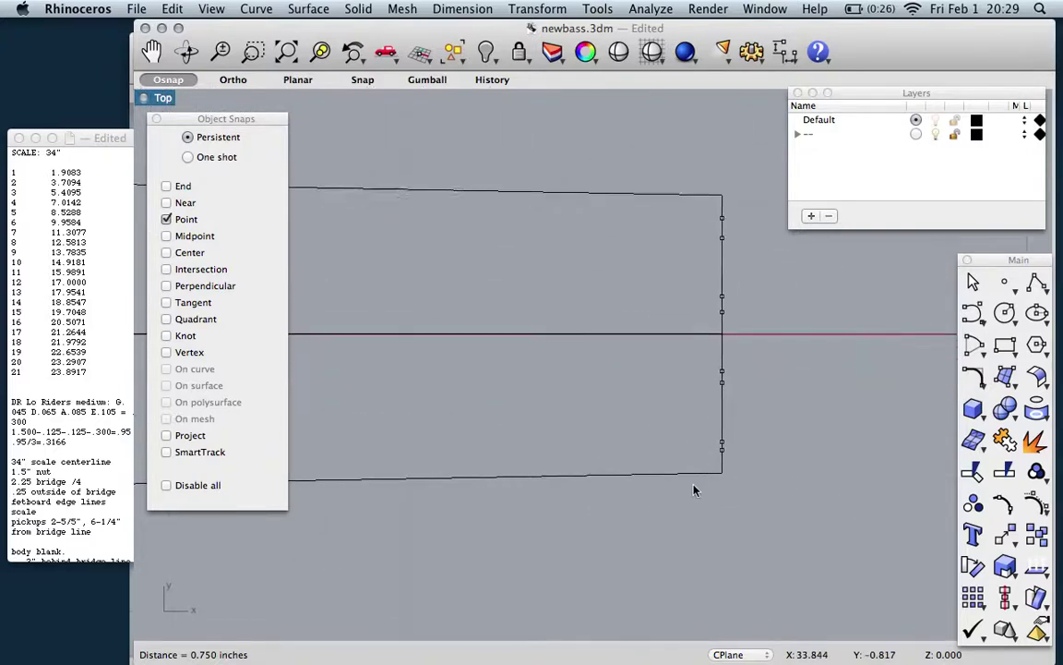
{"action": "scroll", "coordinate": [696, 394], "scroll_direction": "up", "scroll_amount": 2}
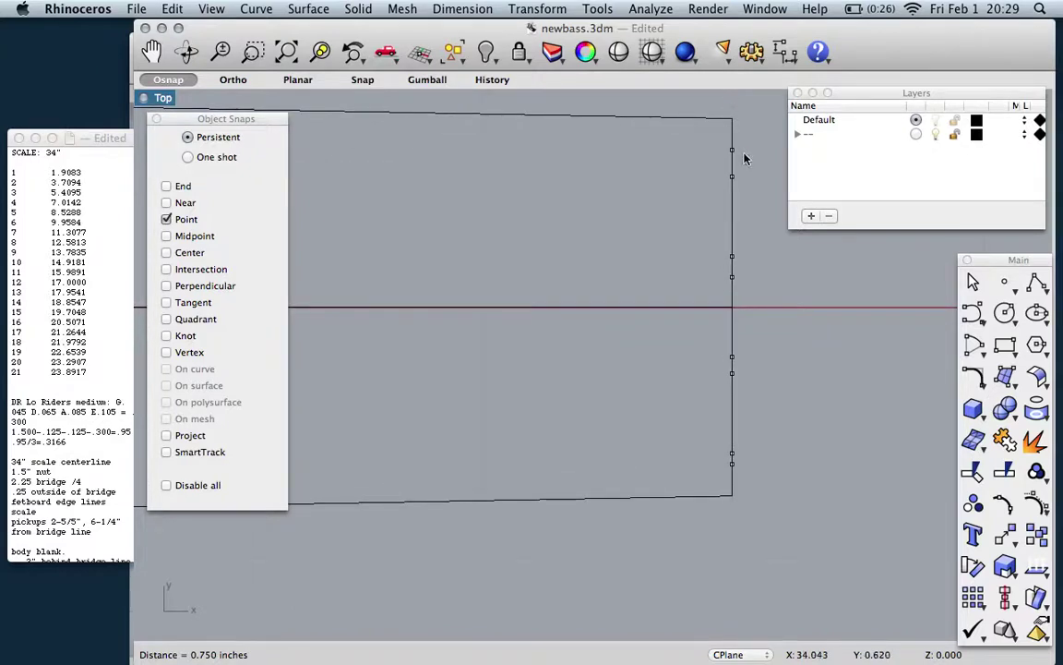
Split the right-end line into 9 pieces using its points as cutters, and enable Midpoint snapping.
{"action": "left_click", "coordinate": [750, 143]}
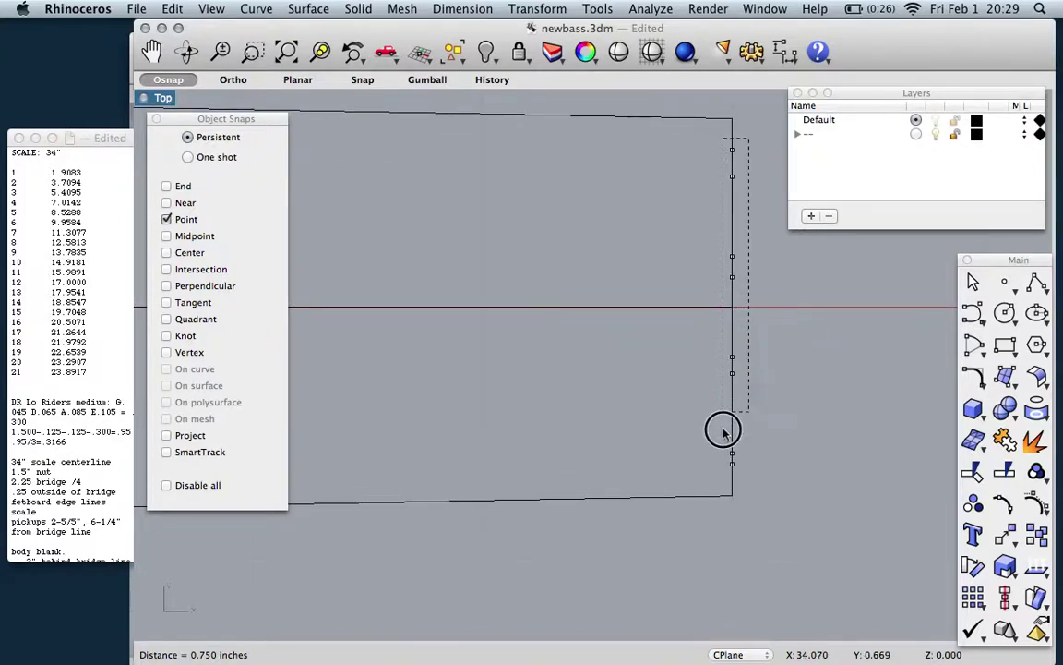
{"action": "left_click_drag", "start_coordinate": [724, 431], "coordinate": [724, 473]}
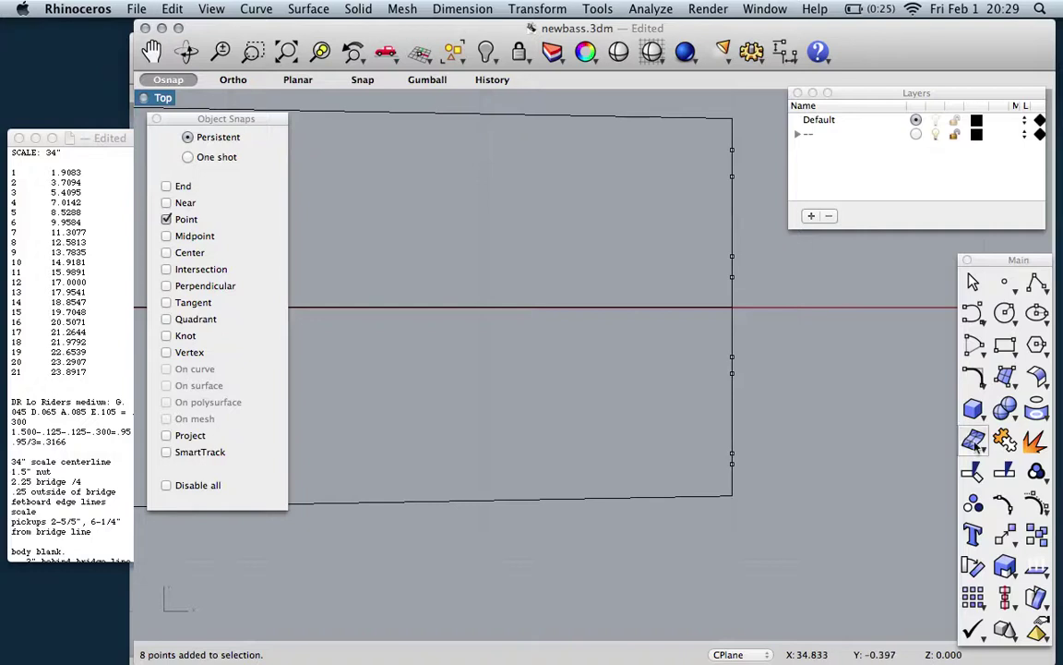
{"action": "left_click", "coordinate": [1005, 473]}
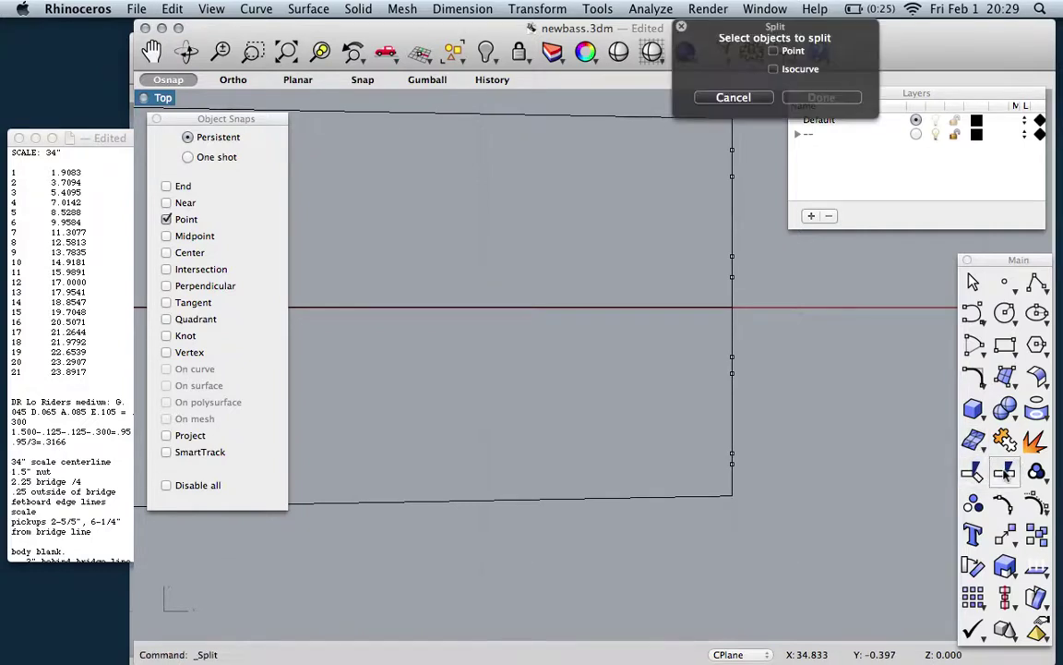
{"action": "left_click", "coordinate": [734, 222]}
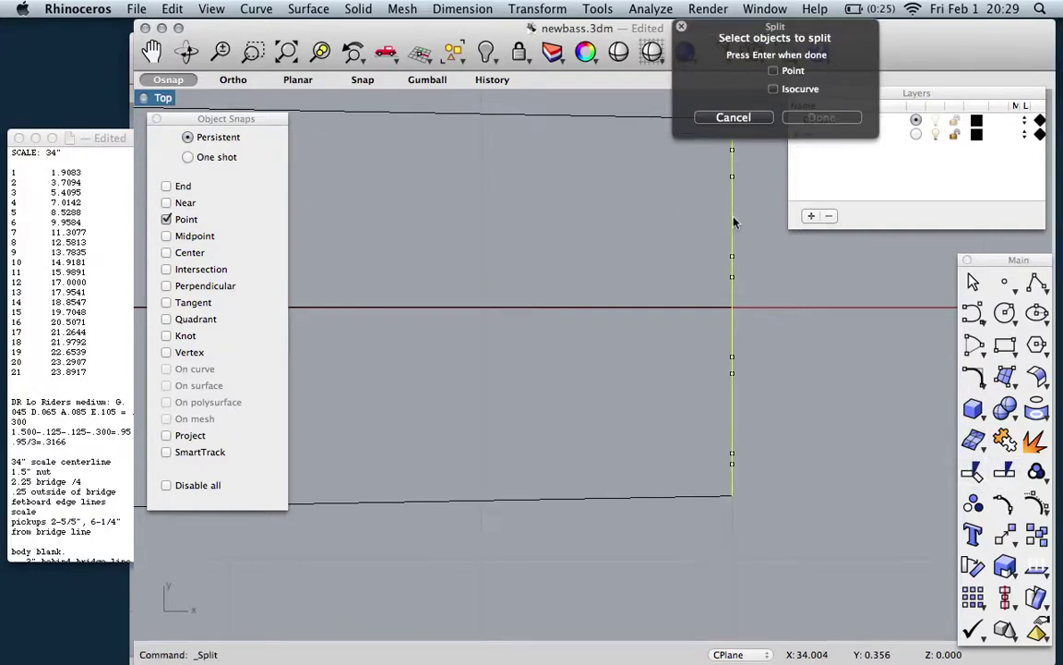
{"action": "key", "text": "Return"}
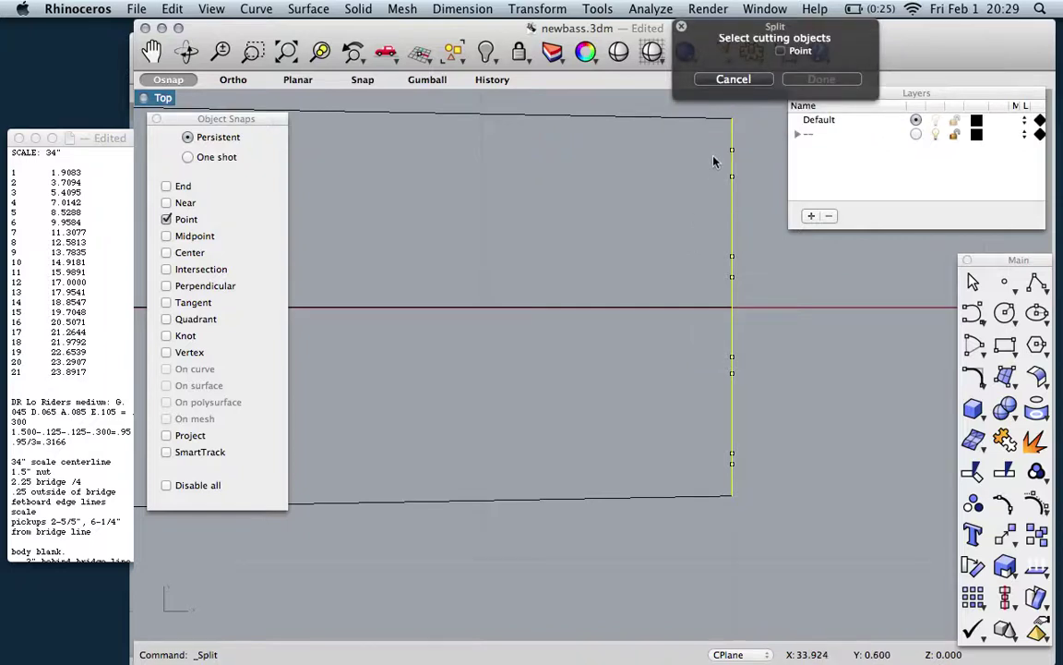
{"action": "left_click_drag", "start_coordinate": [723, 213], "coordinate": [755, 474]}
{"action": "key", "text": "Return"}
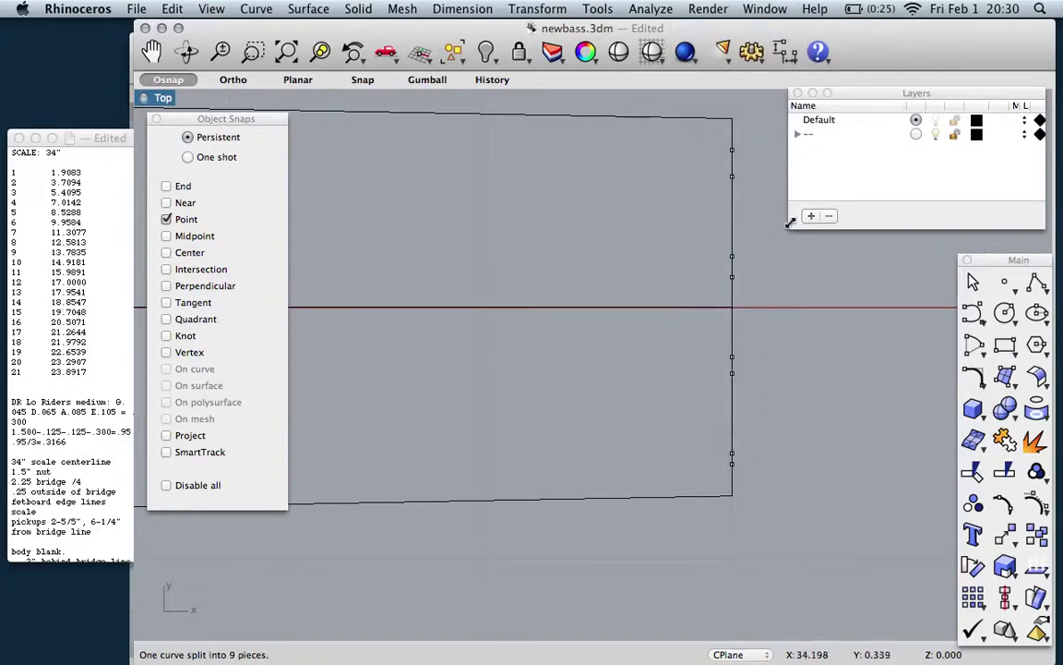
{"action": "left_click", "coordinate": [166, 235]}
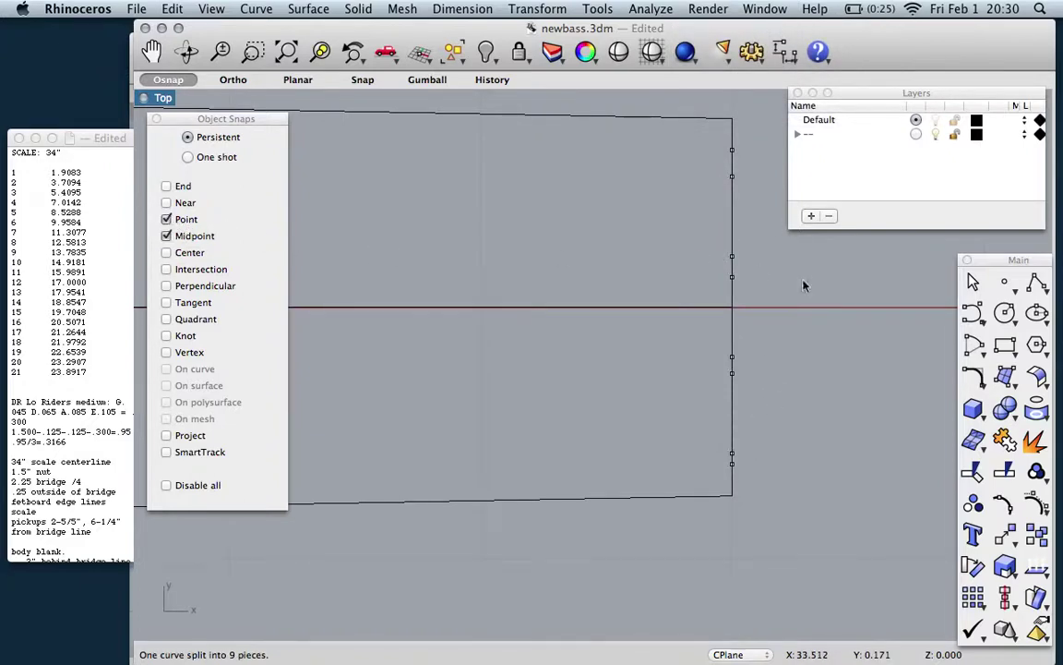
Draw the first string polyline from a right-end segment midpoint to its left-end point.
{"action": "left_click", "coordinate": [1037, 285]}
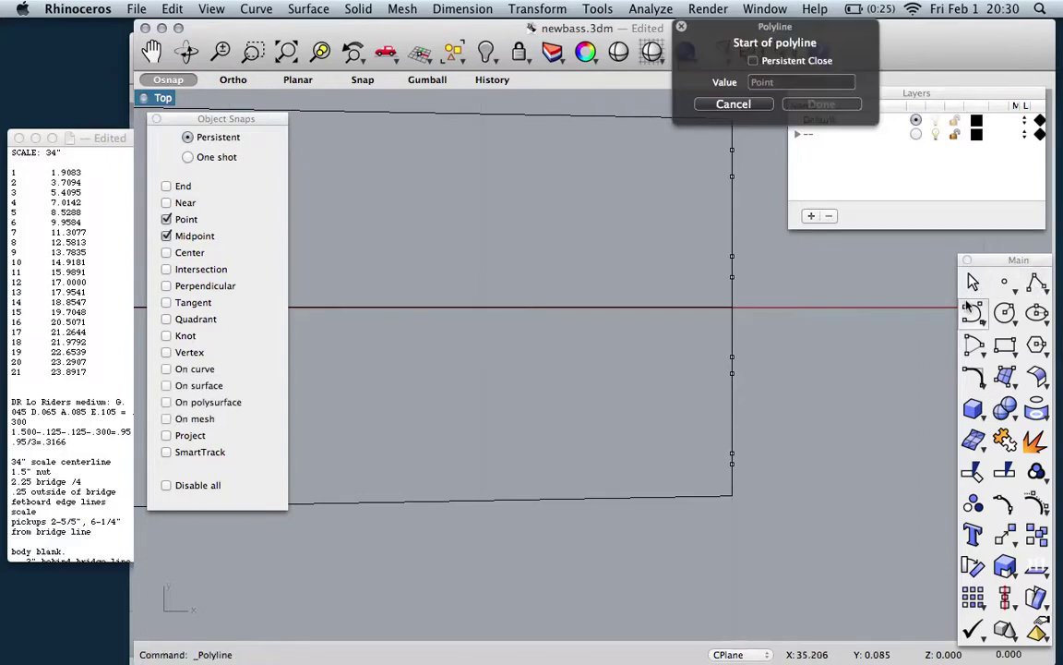
{"action": "left_click", "coordinate": [729, 165]}
{"action": "scroll", "coordinate": [813, 362], "scroll_direction": "down", "scroll_amount": 5}
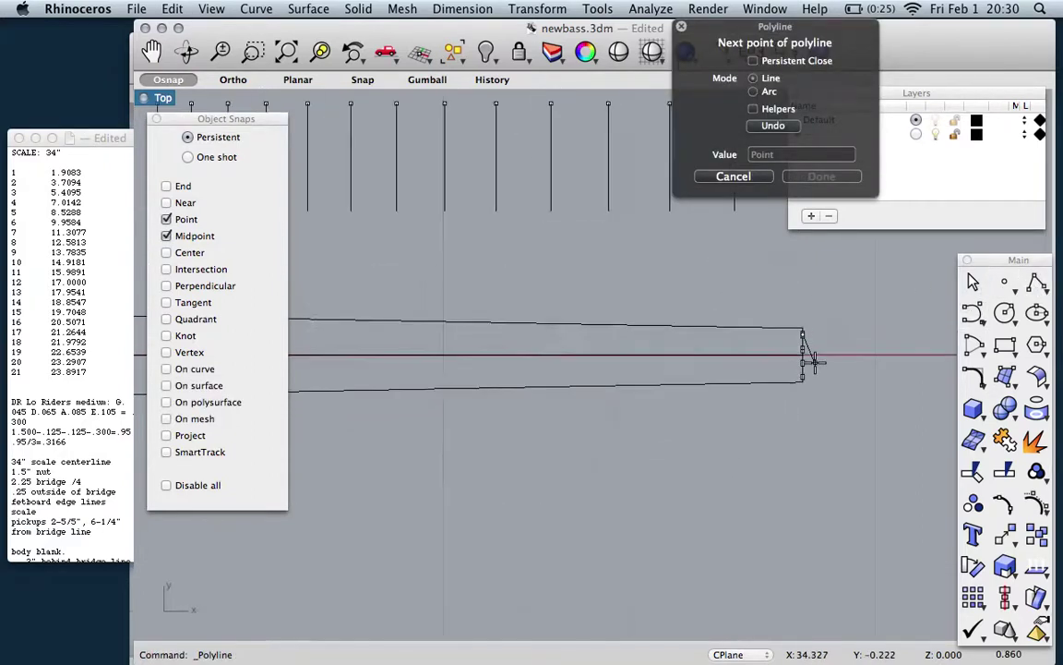
{"action": "scroll", "coordinate": [809, 361], "scroll_direction": "down", "scroll_amount": 5}
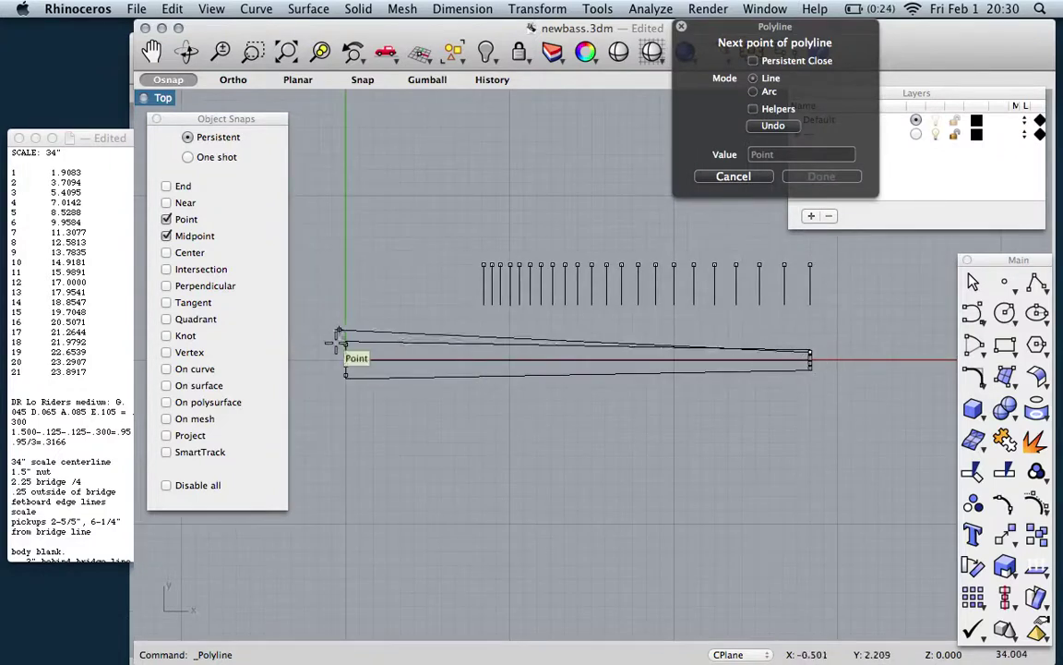
{"action": "scroll", "coordinate": [339, 334], "scroll_direction": "up", "scroll_amount": 5}
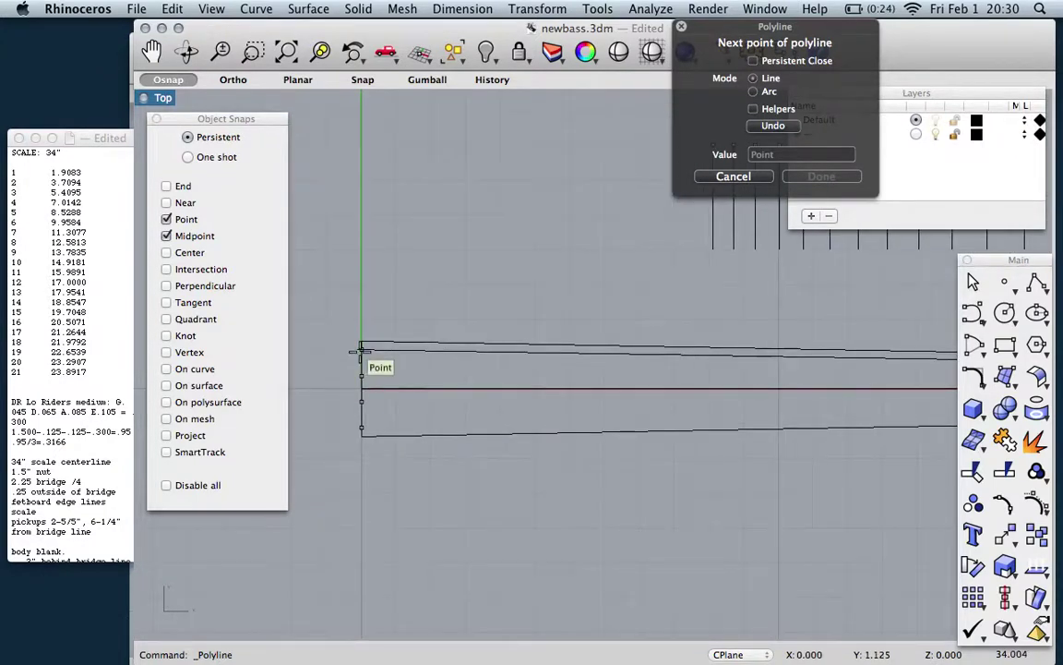
{"action": "left_click", "coordinate": [361, 349]}
{"action": "key", "text": "Return"}
Finish the second string line at its matching left-end point.
{"action": "scroll", "coordinate": [373, 427], "scroll_direction": "down", "scroll_amount": 2}
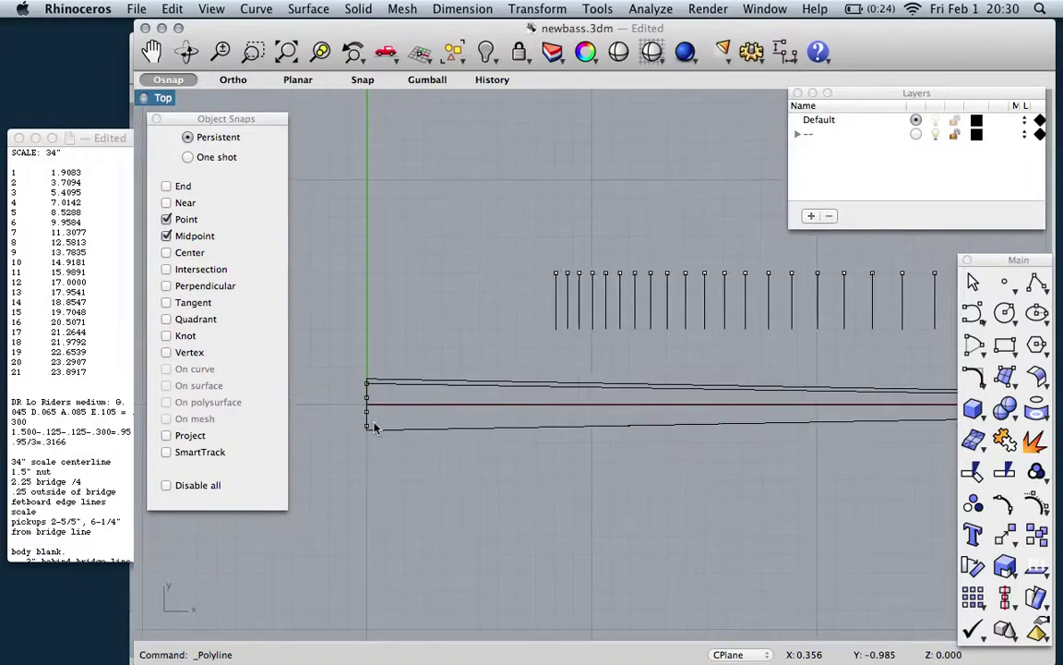
{"action": "scroll", "coordinate": [485, 446], "scroll_direction": "down", "scroll_amount": 3}
{"action": "scroll", "coordinate": [846, 439], "scroll_direction": "up", "scroll_amount": 3}
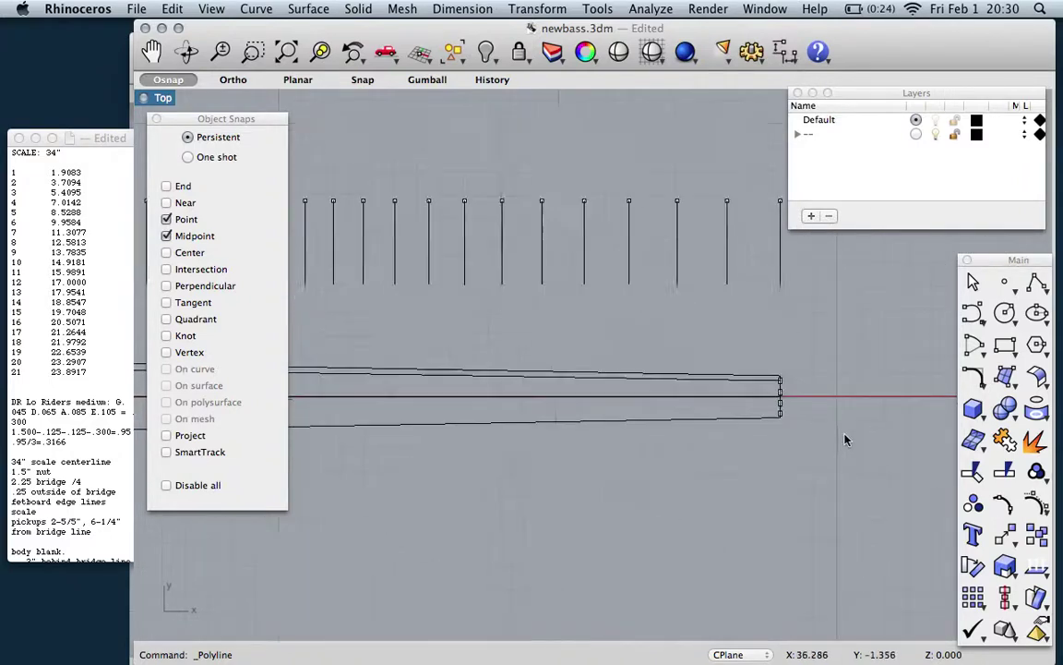
{"action": "scroll", "coordinate": [826, 425], "scroll_direction": "up", "scroll_amount": 2}
{"action": "scroll", "coordinate": [816, 398], "scroll_direction": "up", "scroll_amount": 3}
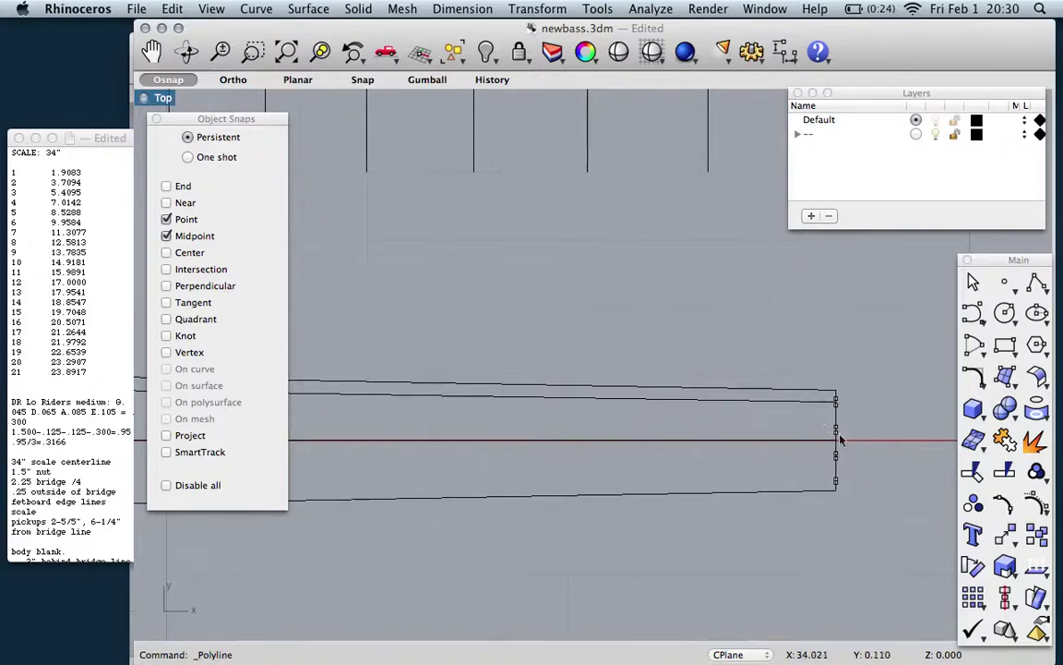
{"action": "scroll", "coordinate": [837, 439], "scroll_direction": "up", "scroll_amount": 3}
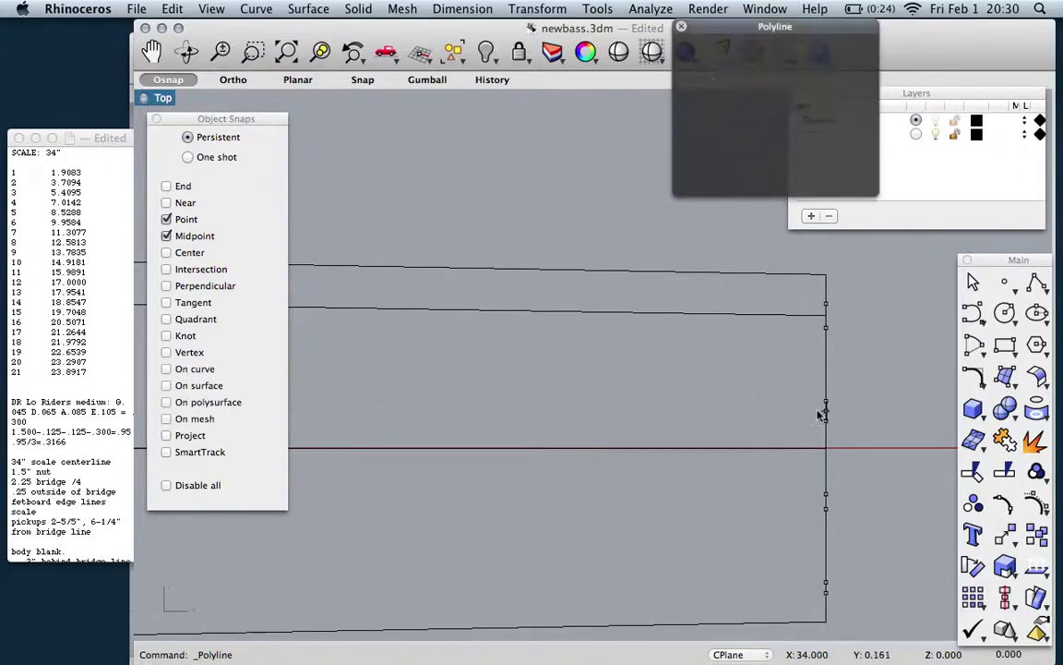
{"action": "scroll", "coordinate": [872, 440], "scroll_direction": "down", "scroll_amount": 6}
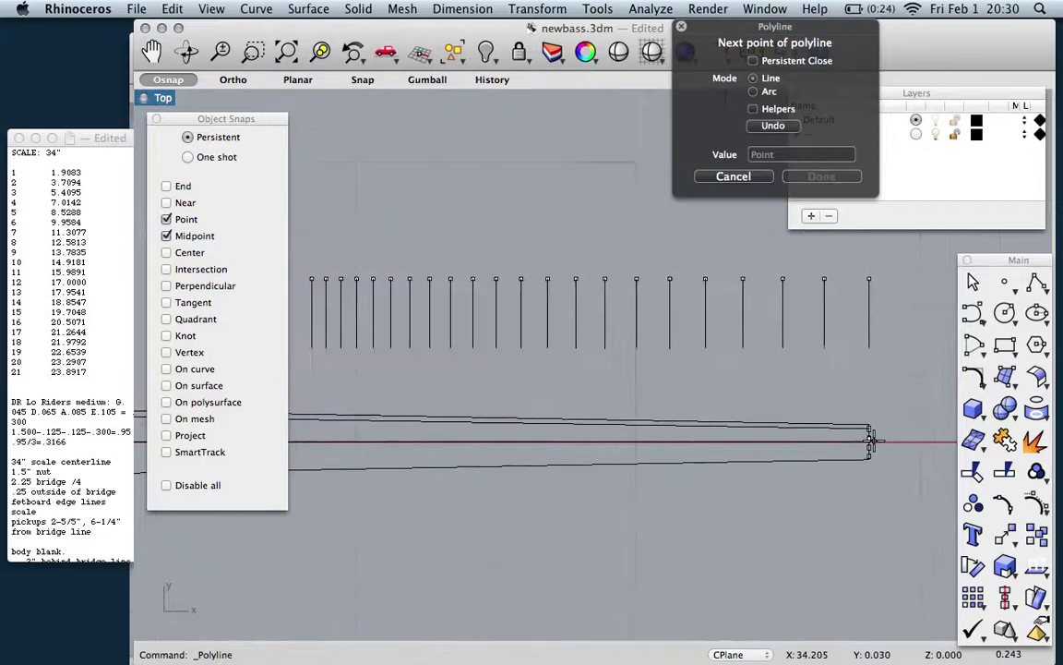
{"action": "scroll", "coordinate": [872, 440], "scroll_direction": "down", "scroll_amount": 3}
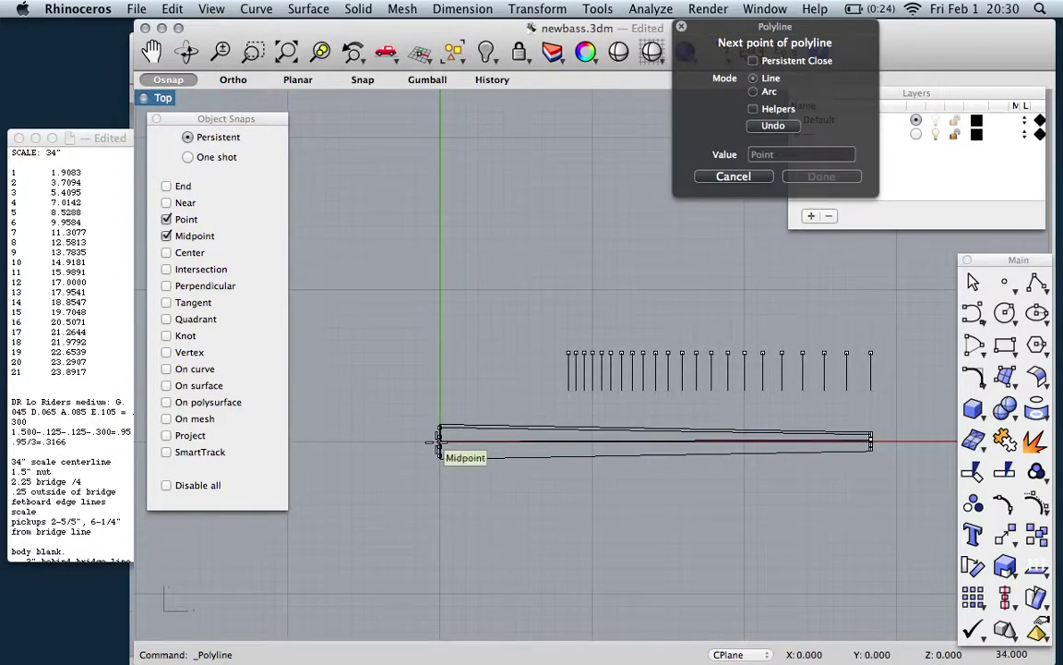
{"action": "scroll", "coordinate": [440, 445], "scroll_direction": "up", "scroll_amount": 5}
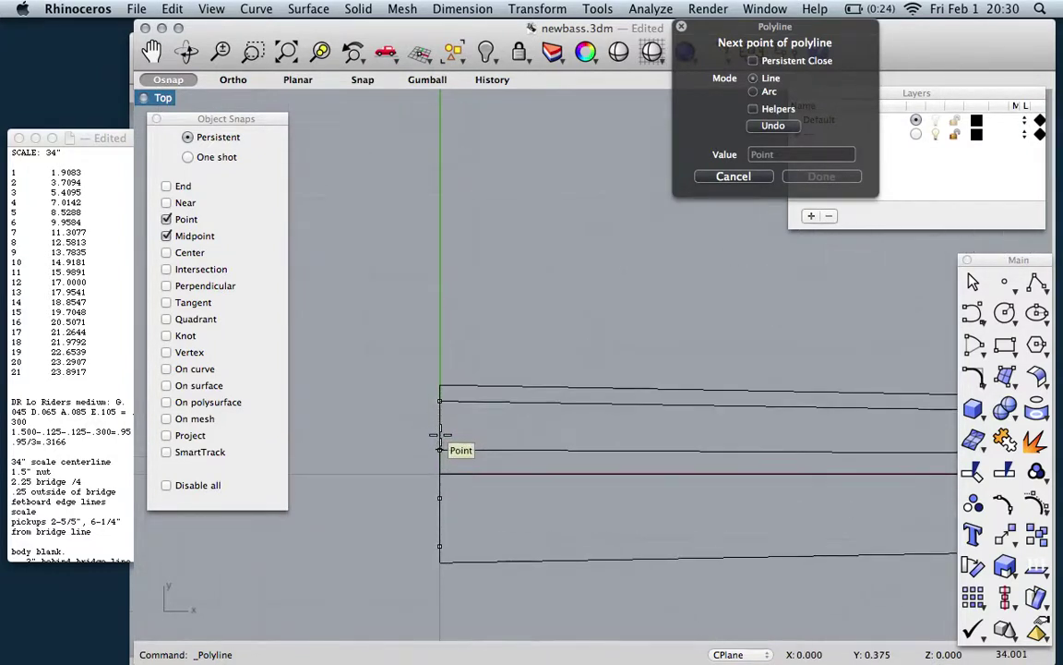
{"action": "left_click", "coordinate": [439, 450]}
{"action": "key", "text": "Return"}
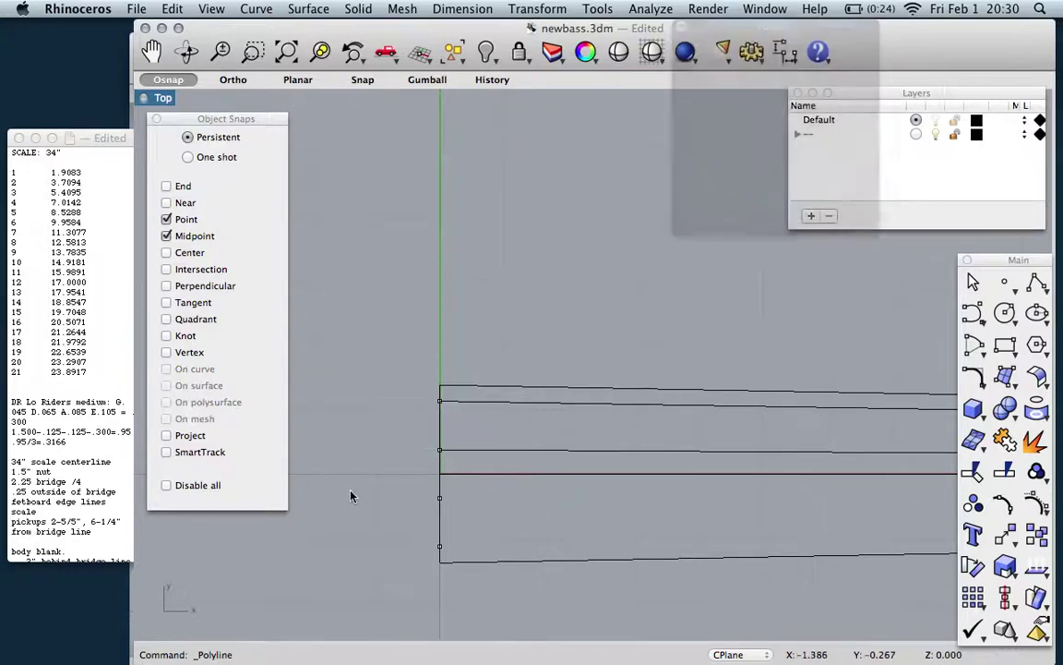
{"action": "scroll", "coordinate": [351, 496], "scroll_direction": "down", "scroll_amount": 5}
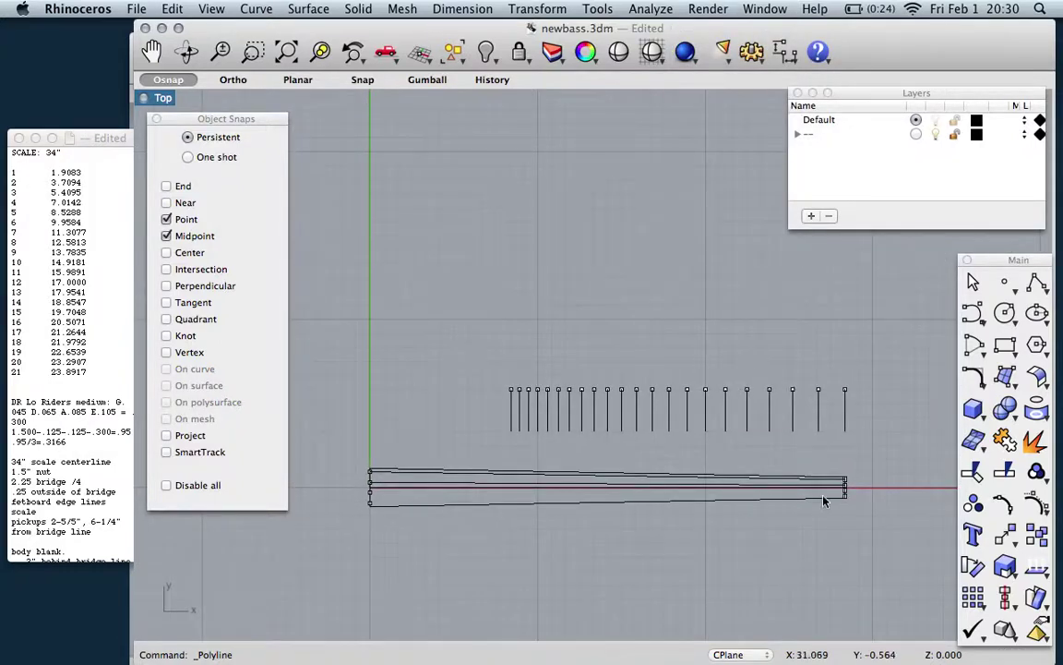
{"action": "scroll", "coordinate": [831, 503], "scroll_direction": "up", "scroll_amount": 5}
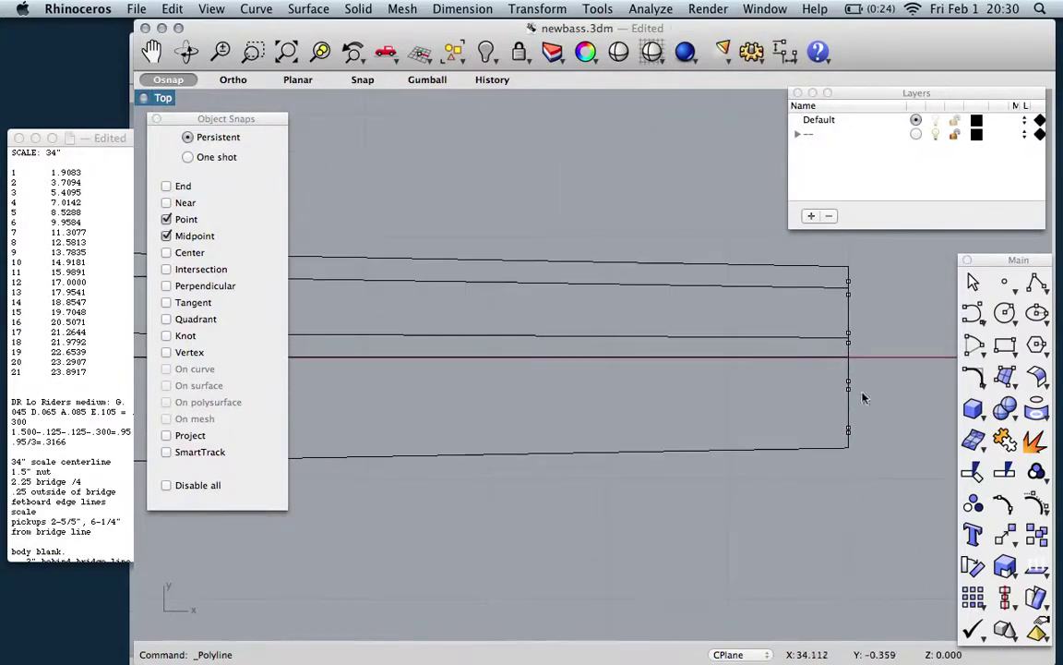
{"action": "scroll", "coordinate": [863, 397], "scroll_direction": "up", "scroll_amount": 2}
Draw a third string polyline from a right-end midpoint to the left-end point.
{"action": "key", "text": "Return"}
{"action": "left_click", "coordinate": [824, 373]}
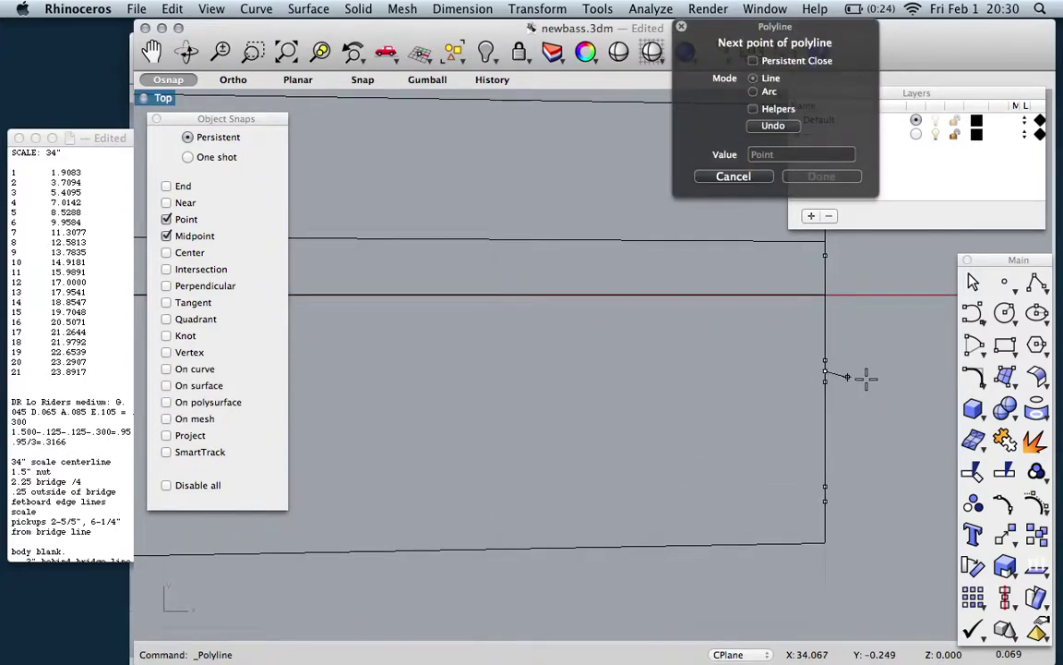
{"action": "scroll", "coordinate": [874, 378], "scroll_direction": "down", "scroll_amount": 5}
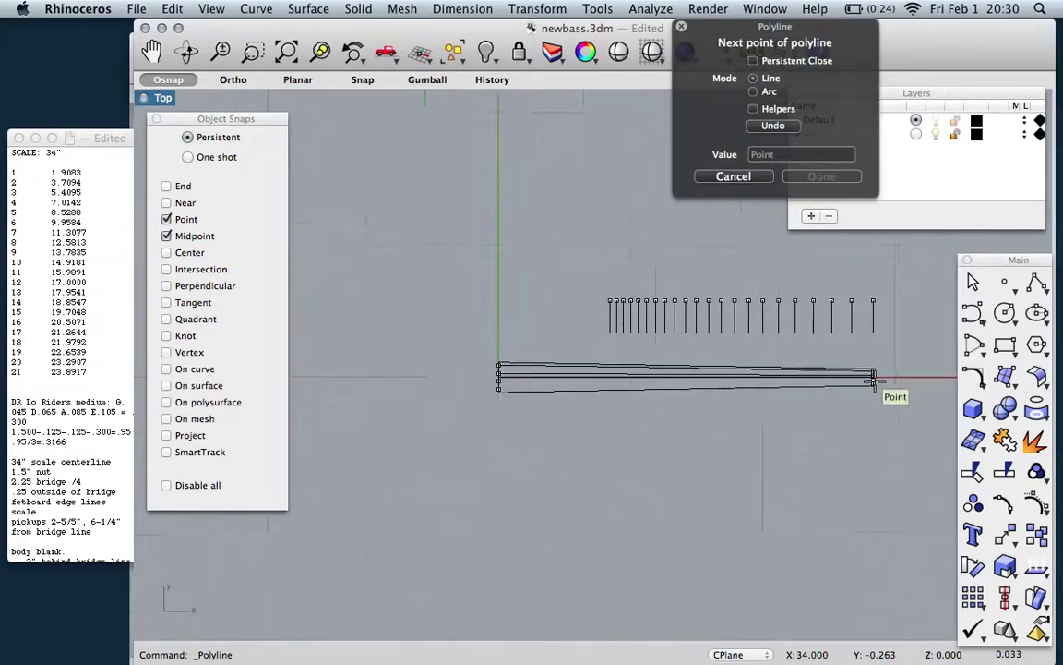
{"action": "right_click_drag", "start_coordinate": [501, 373], "coordinate": [572, 414]}
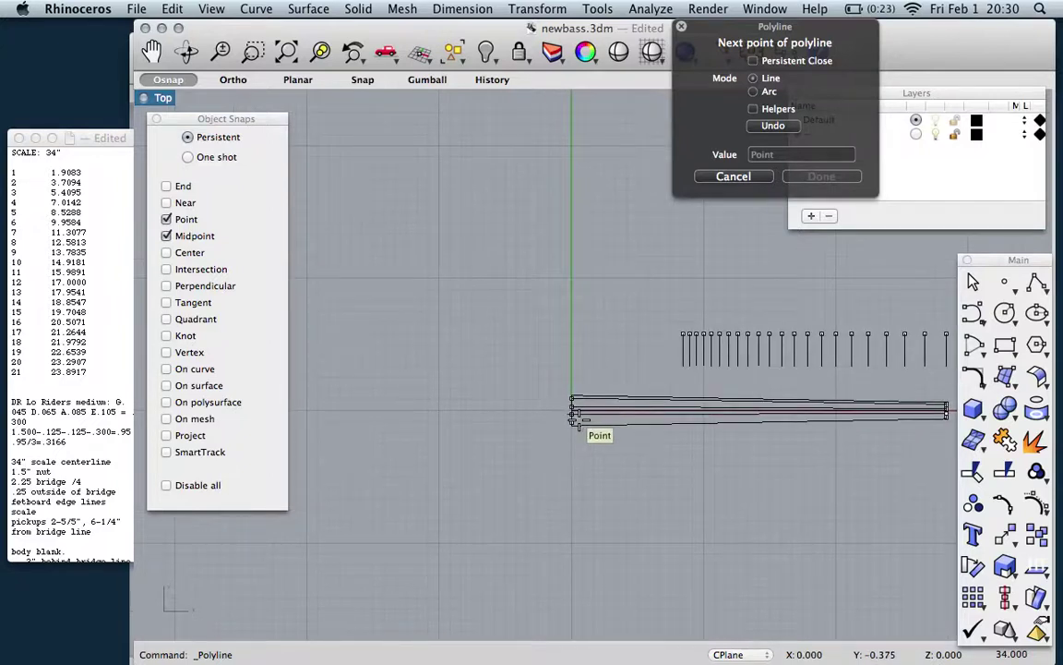
{"action": "scroll", "coordinate": [573, 415], "scroll_direction": "up", "scroll_amount": 8}
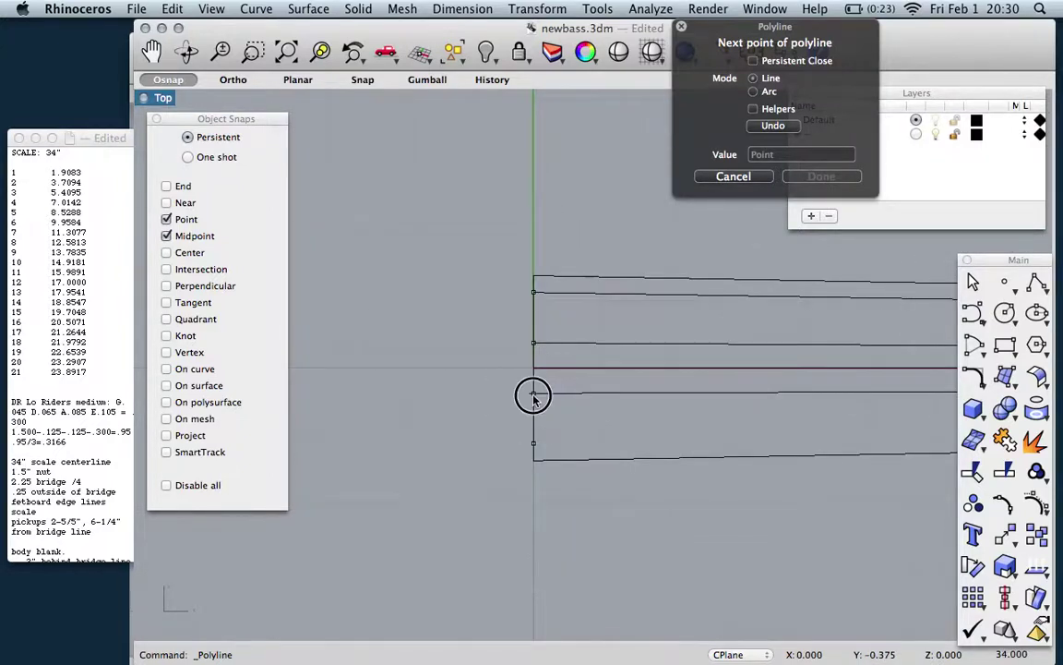
{"action": "left_click", "coordinate": [534, 397]}
{"action": "key", "text": "Return"}
{"action": "scroll", "coordinate": [434, 446], "scroll_direction": "down", "scroll_amount": 5}
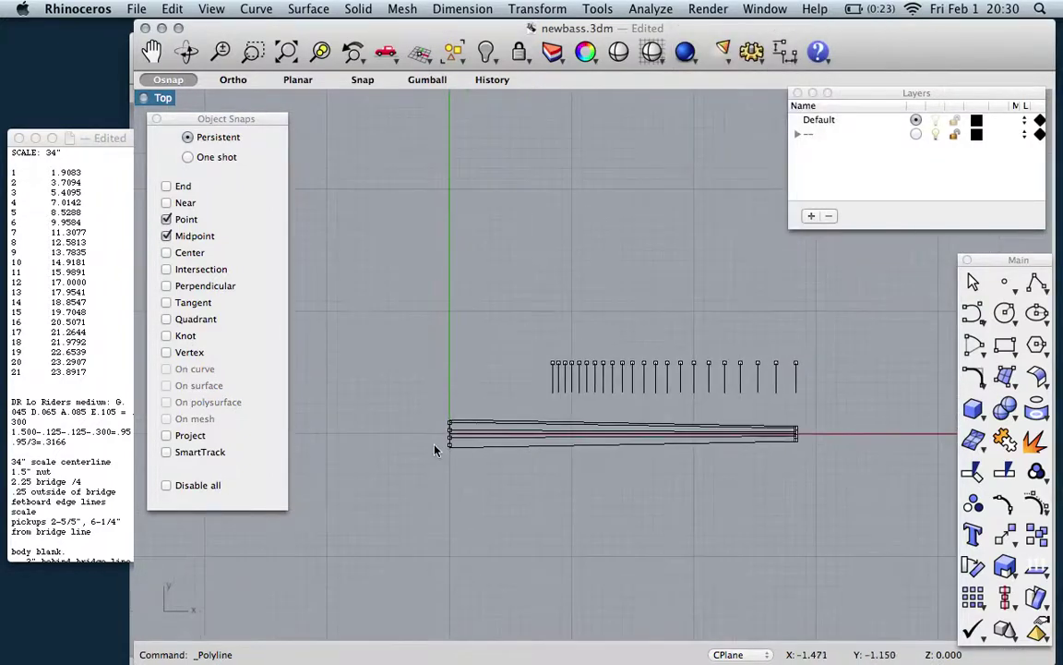
{"action": "right_click_drag", "start_coordinate": [794, 440], "coordinate": [815, 445]}
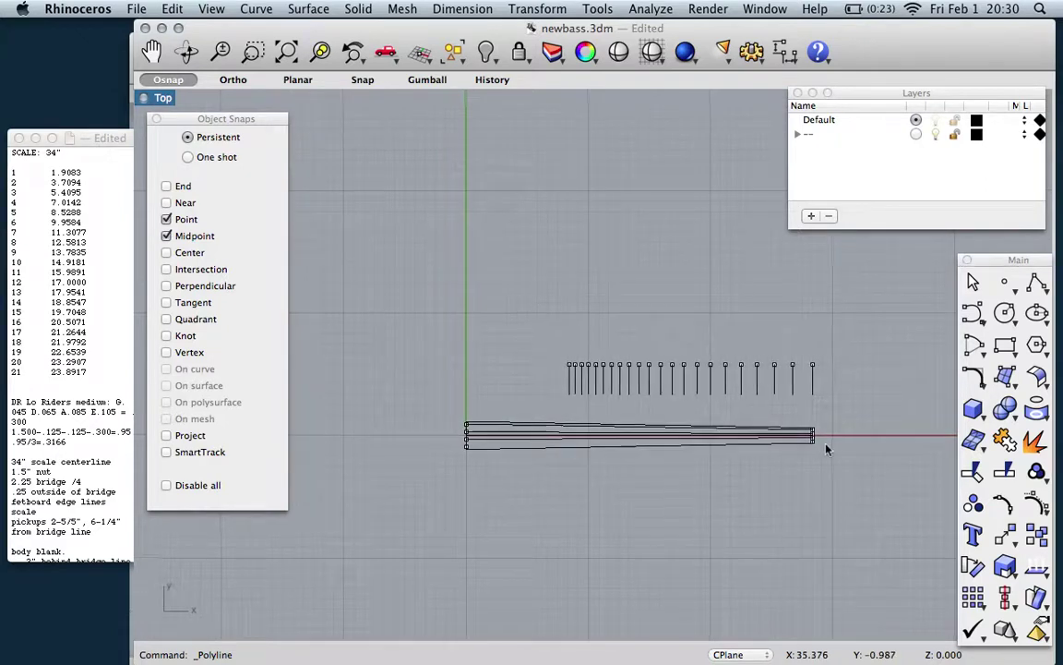
{"action": "scroll", "coordinate": [819, 446], "scroll_direction": "up", "scroll_amount": 10}
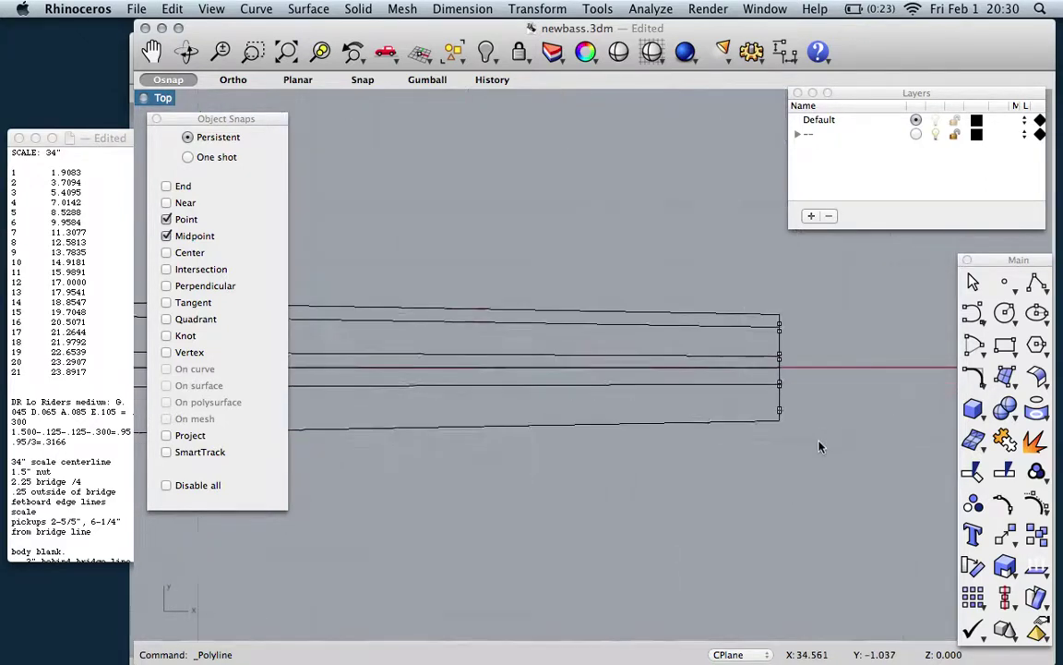
{"action": "scroll", "coordinate": [765, 367], "scroll_direction": "up", "scroll_amount": 5}
Draw the last string polyline from a right-end point to its snapped left-end point.
{"action": "key", "text": "Return"}
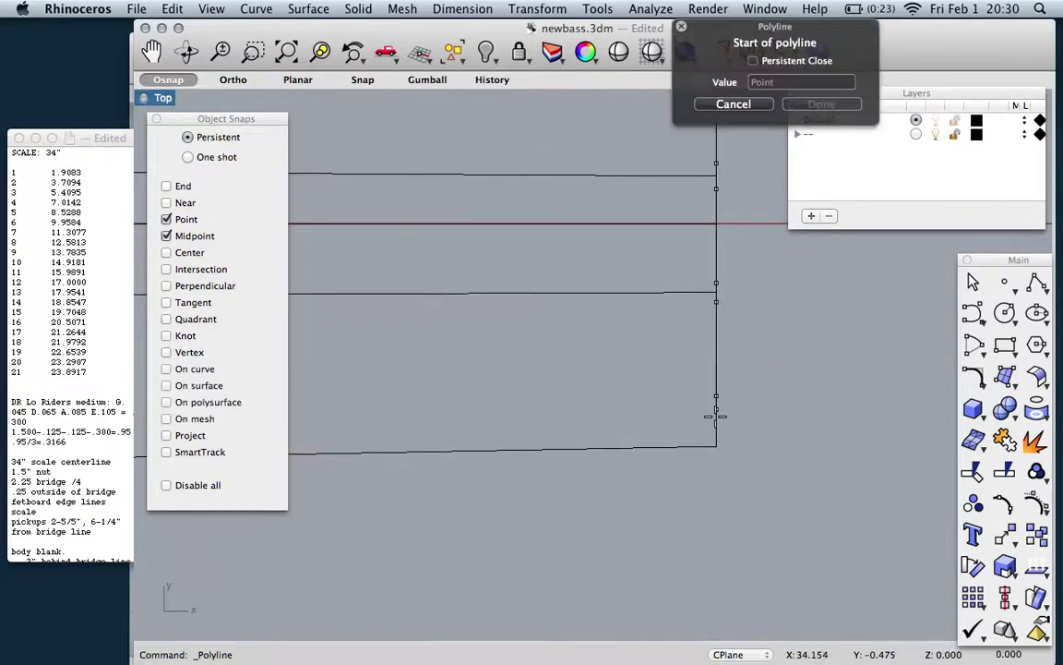
{"action": "left_click", "coordinate": [716, 404]}
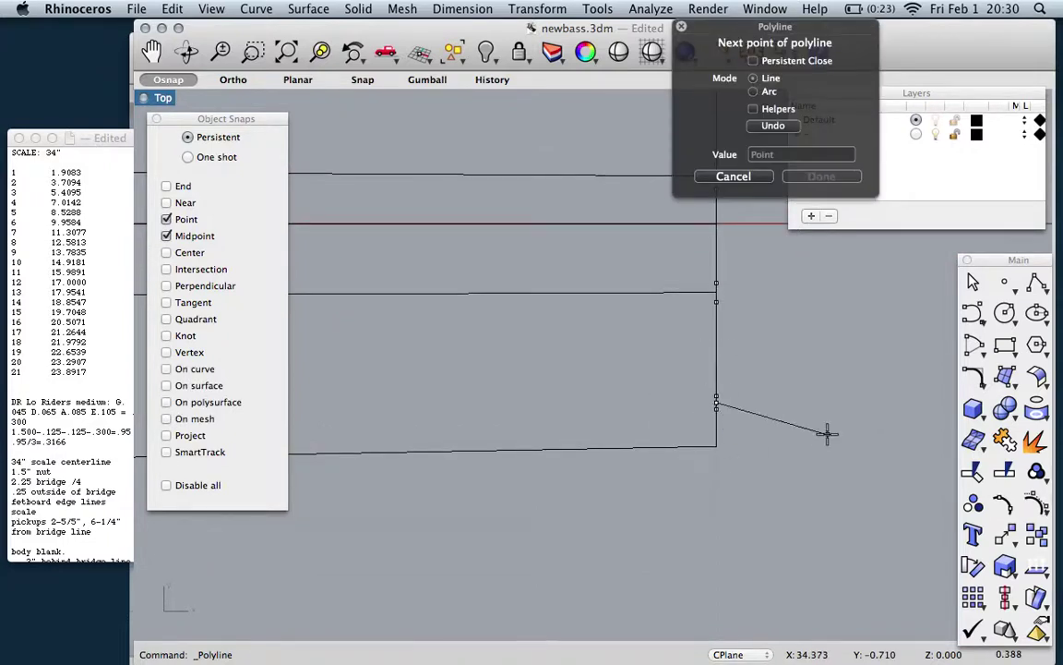
{"action": "scroll", "coordinate": [827, 432], "scroll_direction": "down", "scroll_amount": 3}
{"action": "scroll", "coordinate": [826, 432], "scroll_direction": "down", "scroll_amount": 6}
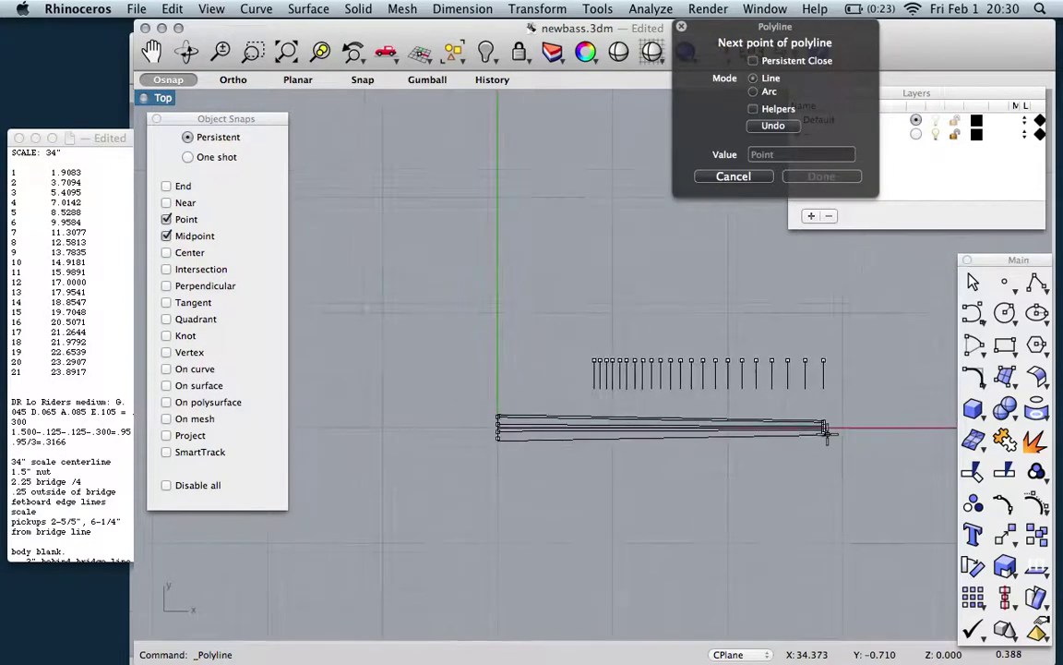
{"action": "scroll", "coordinate": [503, 432], "scroll_direction": "up", "scroll_amount": 10}
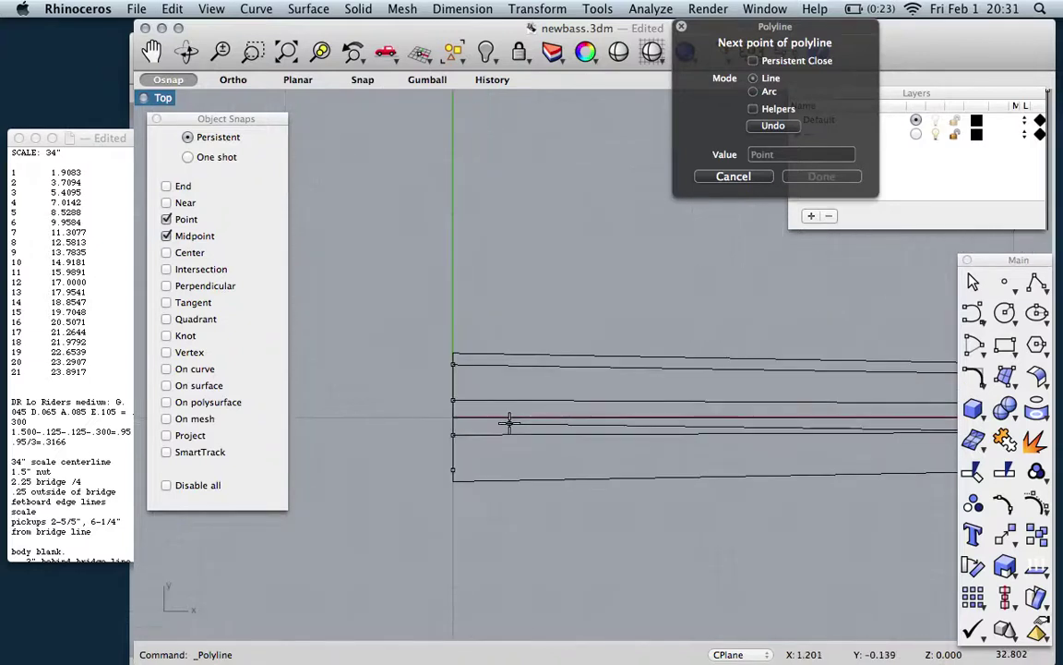
{"action": "scroll", "coordinate": [432, 486], "scroll_direction": "up", "scroll_amount": 5}
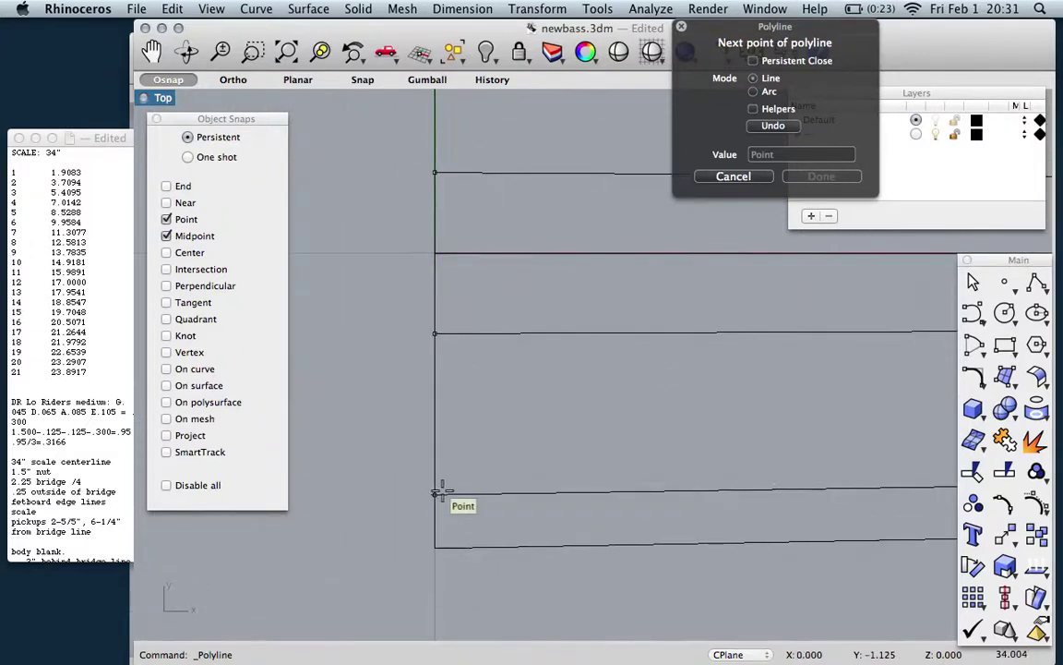
{"action": "left_click", "coordinate": [433, 492]}
{"action": "key", "text": "Return"}
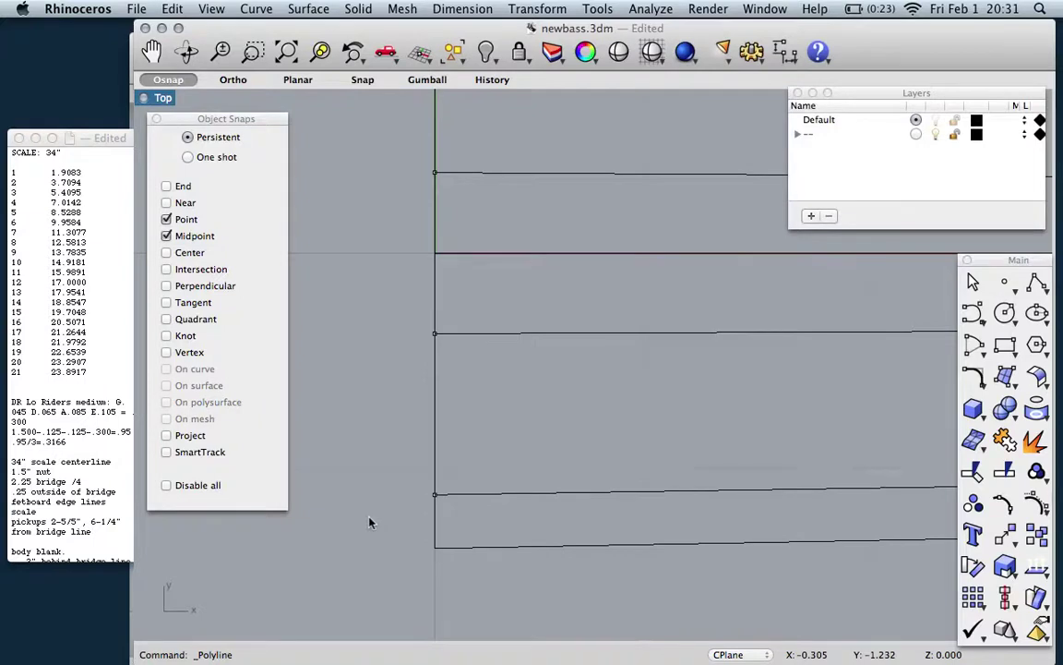
{"action": "scroll", "coordinate": [369, 522], "scroll_direction": "down", "scroll_amount": 10}
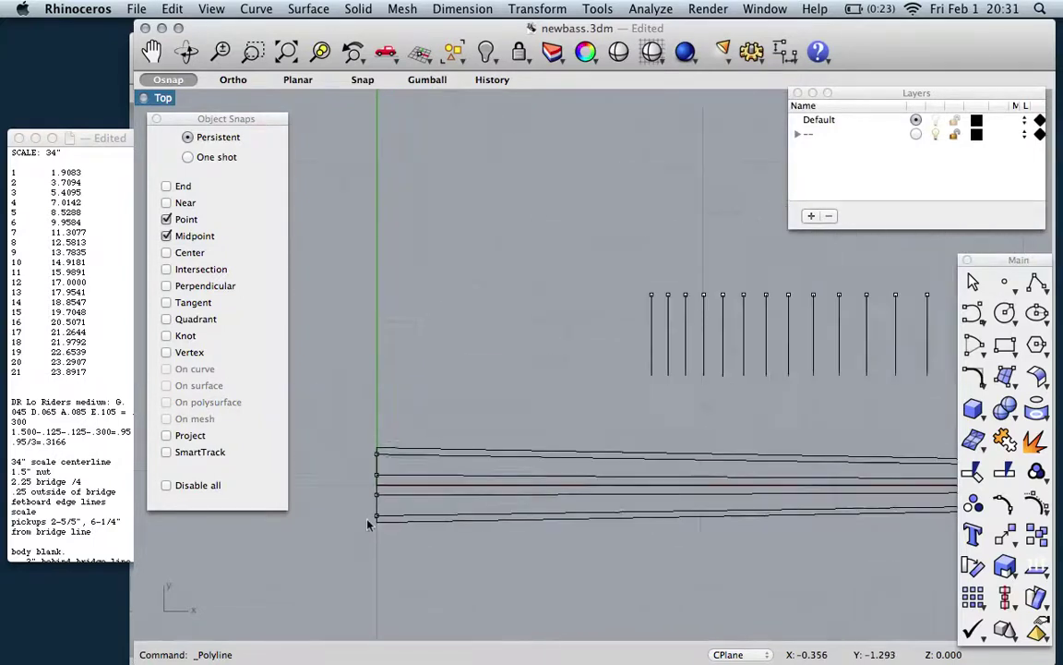
{"action": "scroll", "coordinate": [368, 523], "scroll_direction": "down", "scroll_amount": 4}
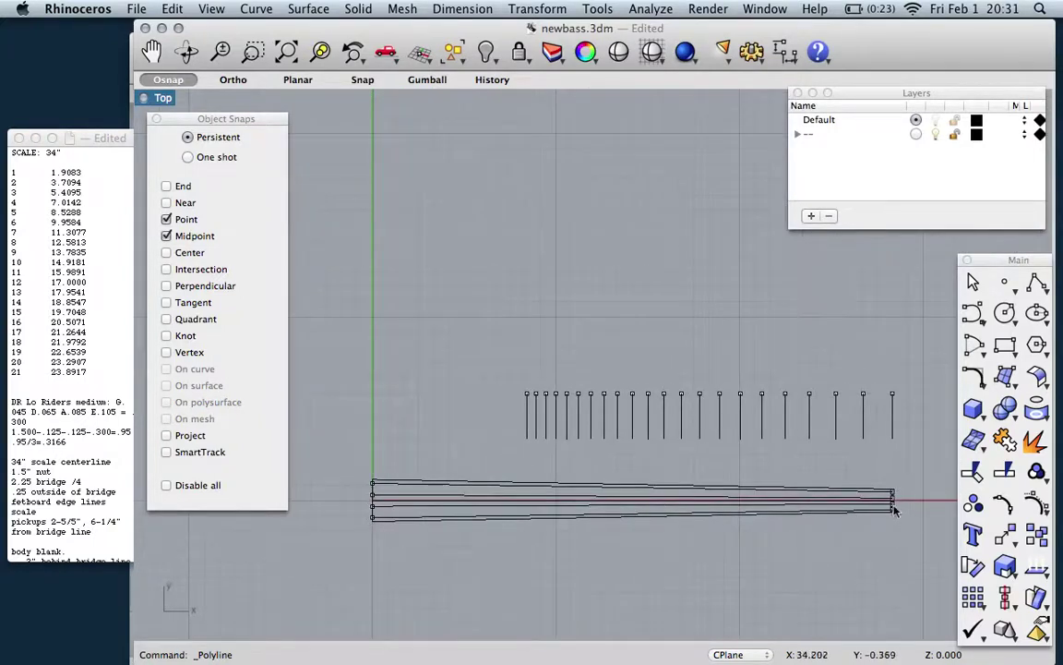
{"action": "scroll", "coordinate": [907, 516], "scroll_direction": "up", "scroll_amount": 10}
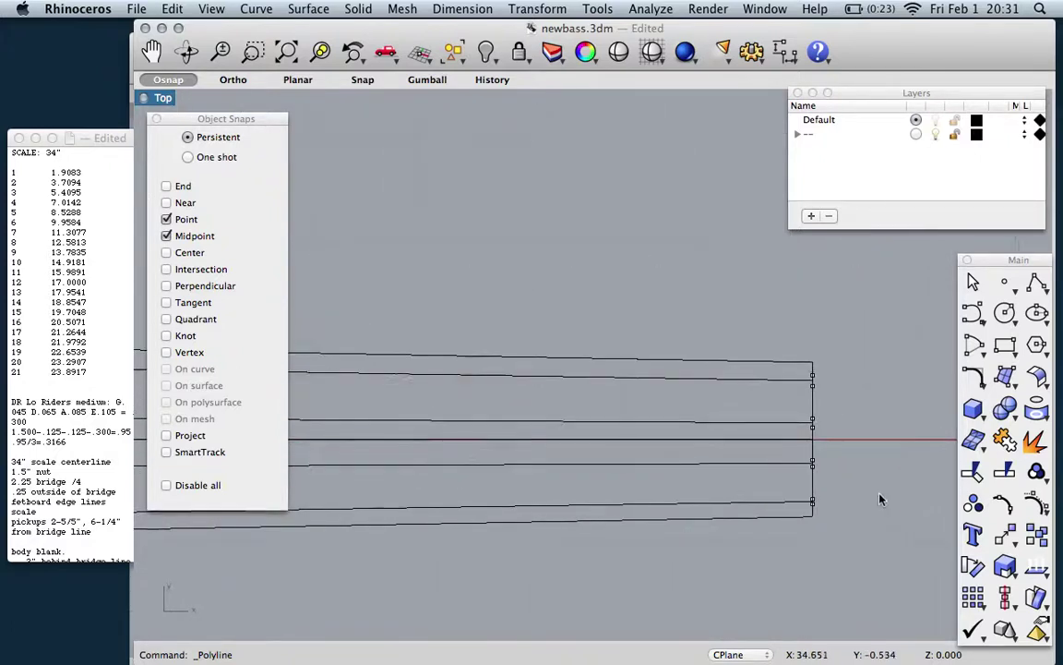
{"action": "scroll", "coordinate": [881, 498], "scroll_direction": "up", "scroll_amount": 5}
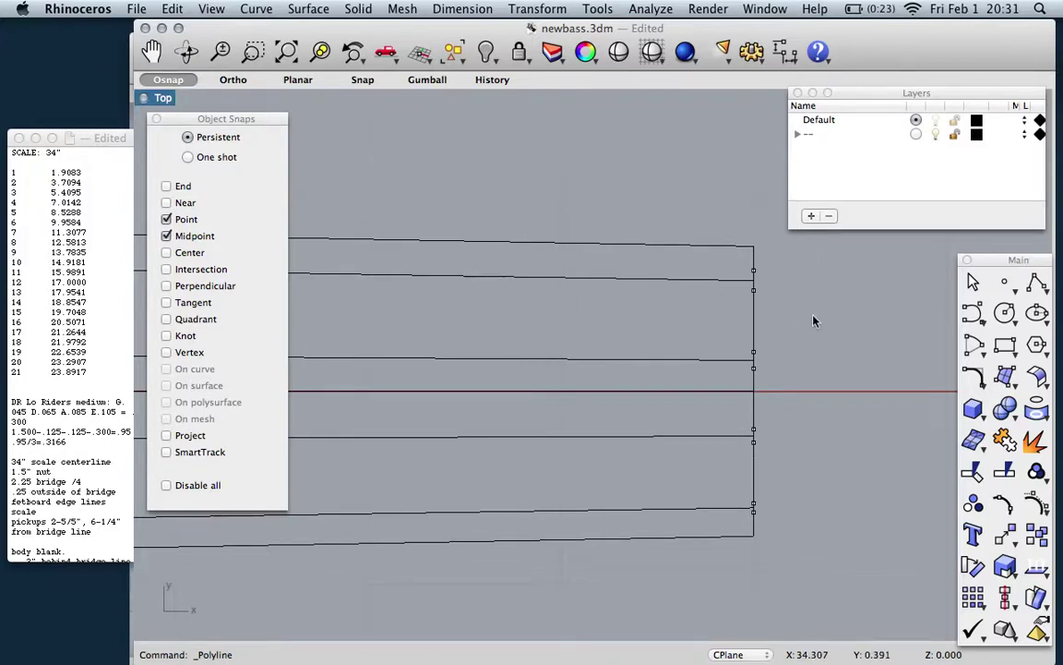
Move the two upper long lines up so their right ends snap to the marked edge points.
{"action": "left_click", "coordinate": [745, 287]}
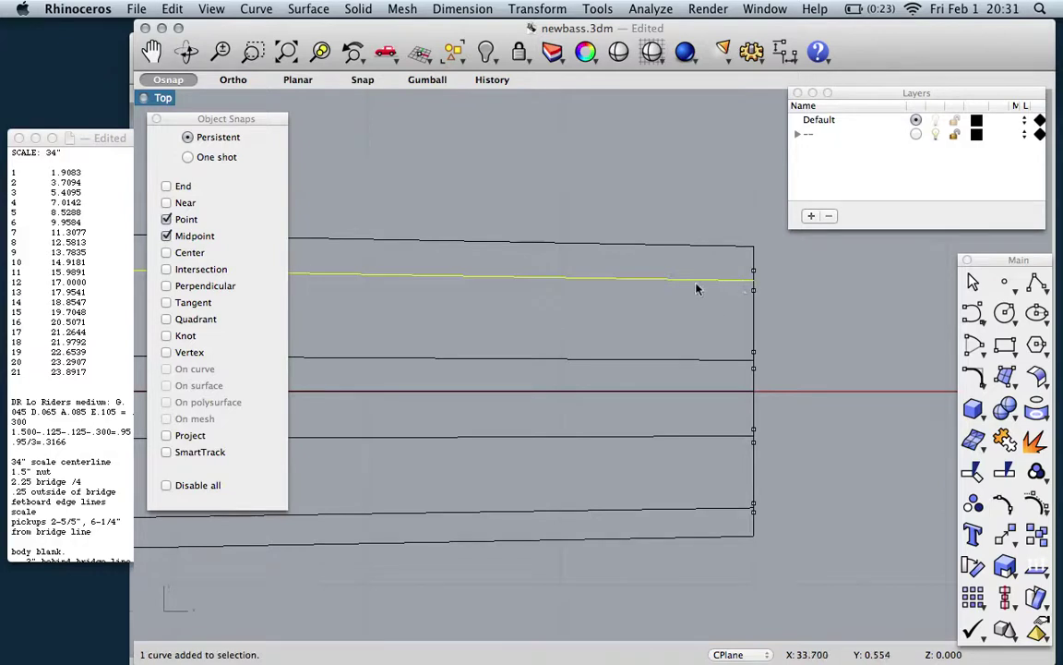
{"action": "left_click", "coordinate": [537, 8]}
{"action": "left_click", "coordinate": [531, 29]}
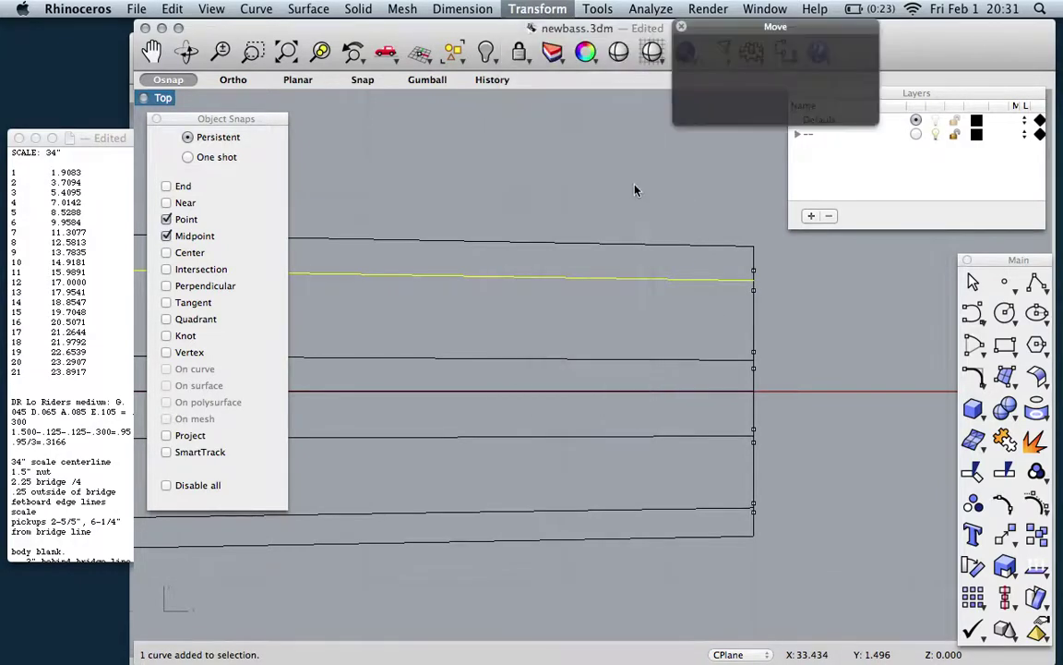
{"action": "left_click", "coordinate": [753, 278]}
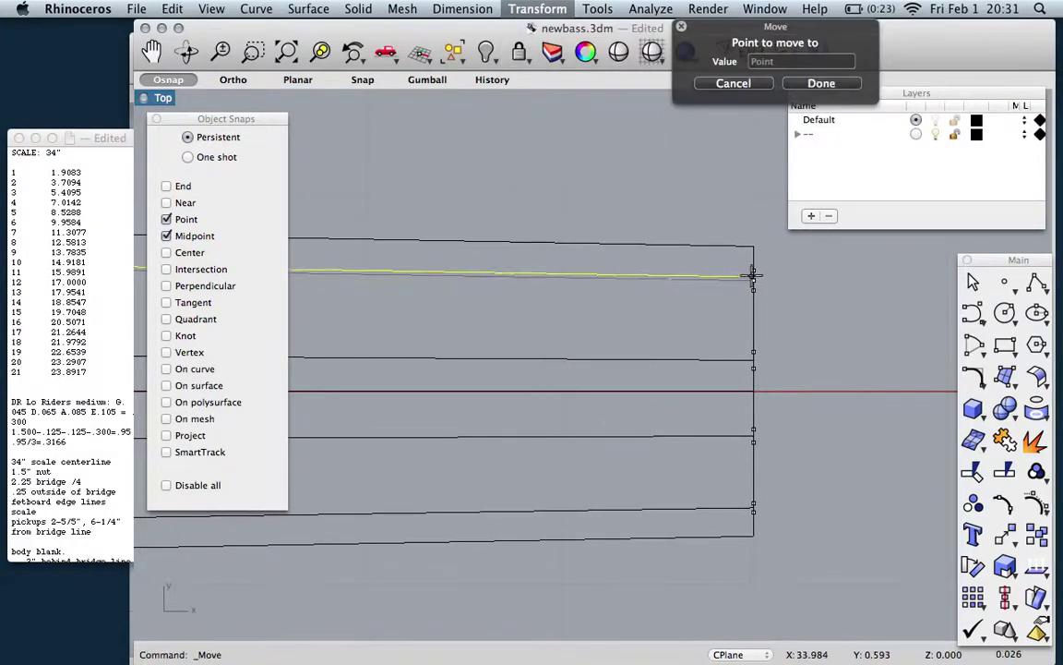
{"action": "left_click", "coordinate": [752, 271]}
{"action": "left_click", "coordinate": [725, 357]}
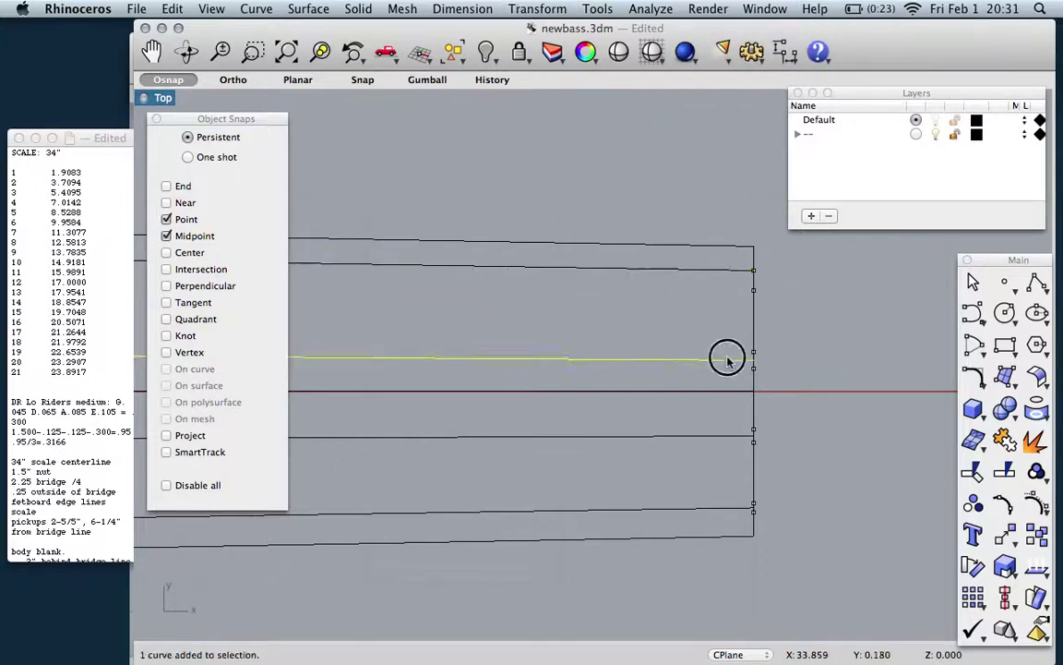
{"action": "key", "text": "Return"}
{"action": "left_click", "coordinate": [752, 359]}
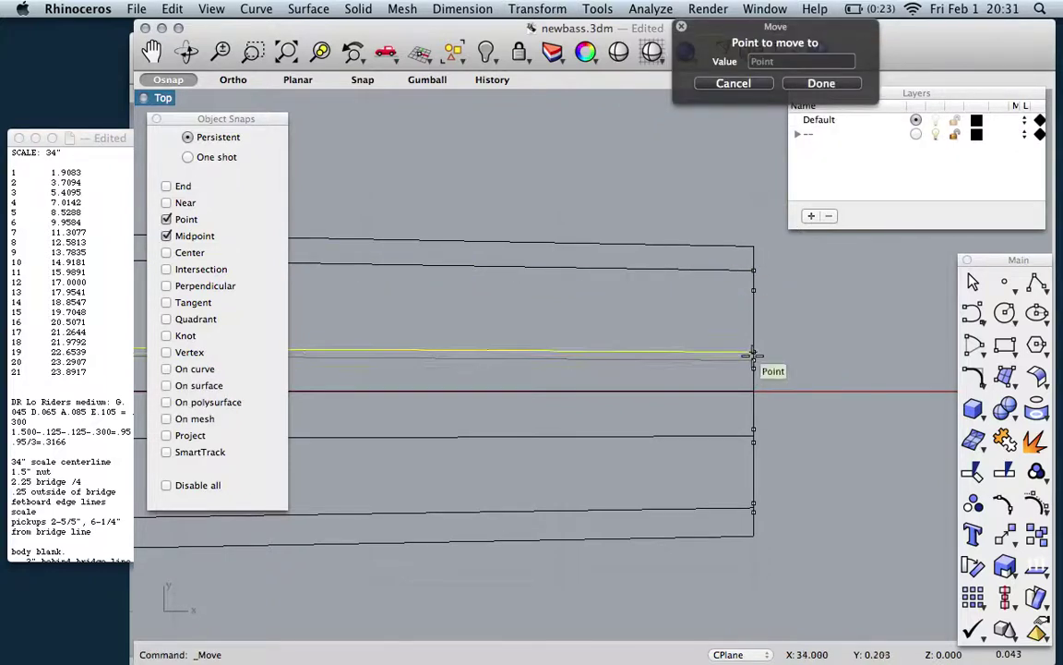
{"action": "left_click", "coordinate": [753, 352]}
Shift the lower long lines up onto their marked points along the right edge.
{"action": "key", "text": "Return"}
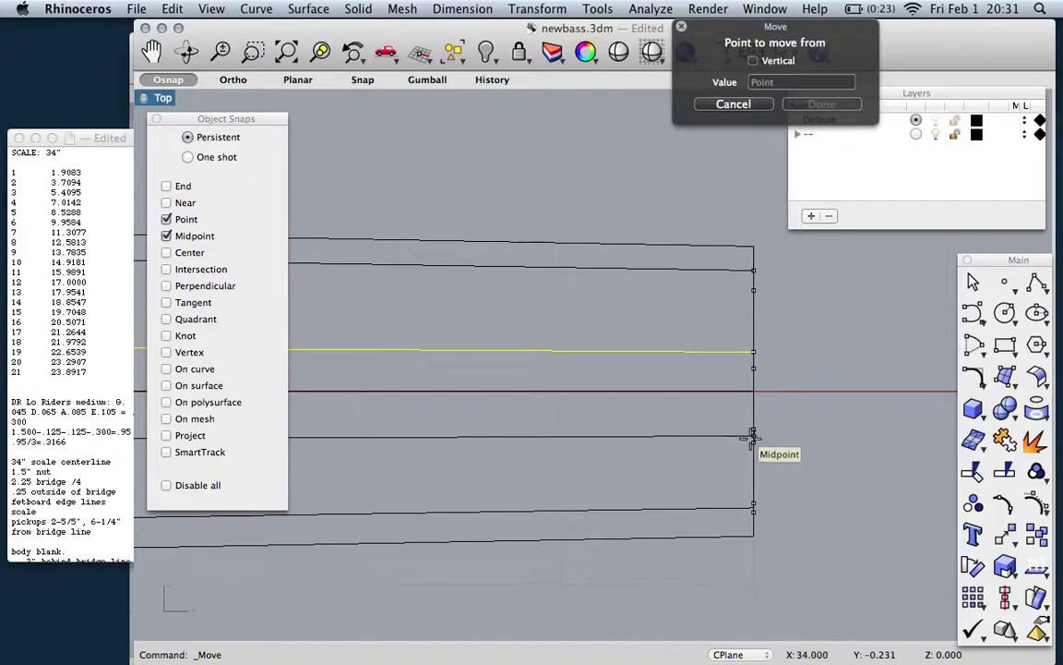
{"action": "left_click", "coordinate": [753, 436]}
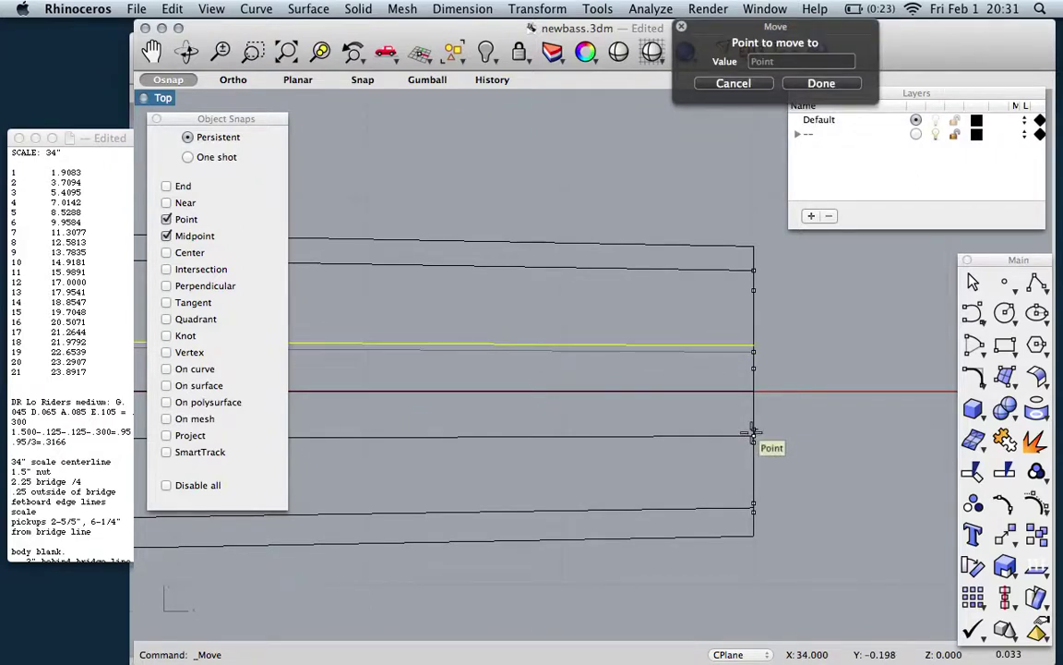
{"action": "left_click", "coordinate": [752, 433]}
{"action": "left_click", "coordinate": [739, 435]}
{"action": "key", "text": "Return"}
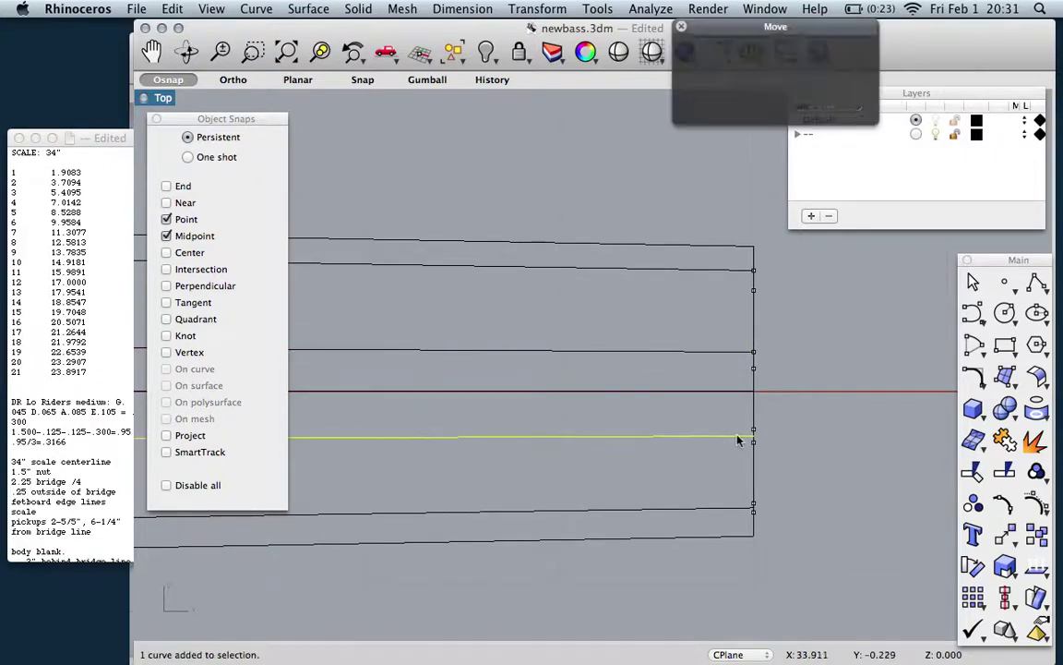
{"action": "scroll", "coordinate": [739, 434], "scroll_direction": "up", "scroll_amount": 5}
{"action": "left_click", "coordinate": [780, 434]}
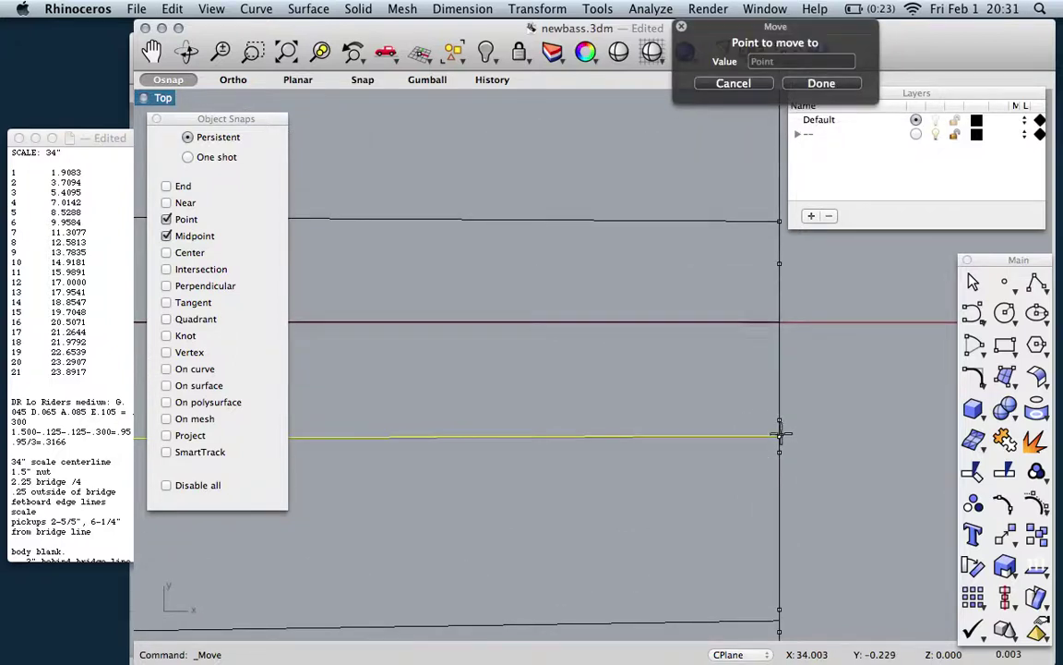
{"action": "left_click", "coordinate": [780, 420]}
{"action": "scroll", "coordinate": [709, 448], "scroll_direction": "down", "scroll_amount": 2}
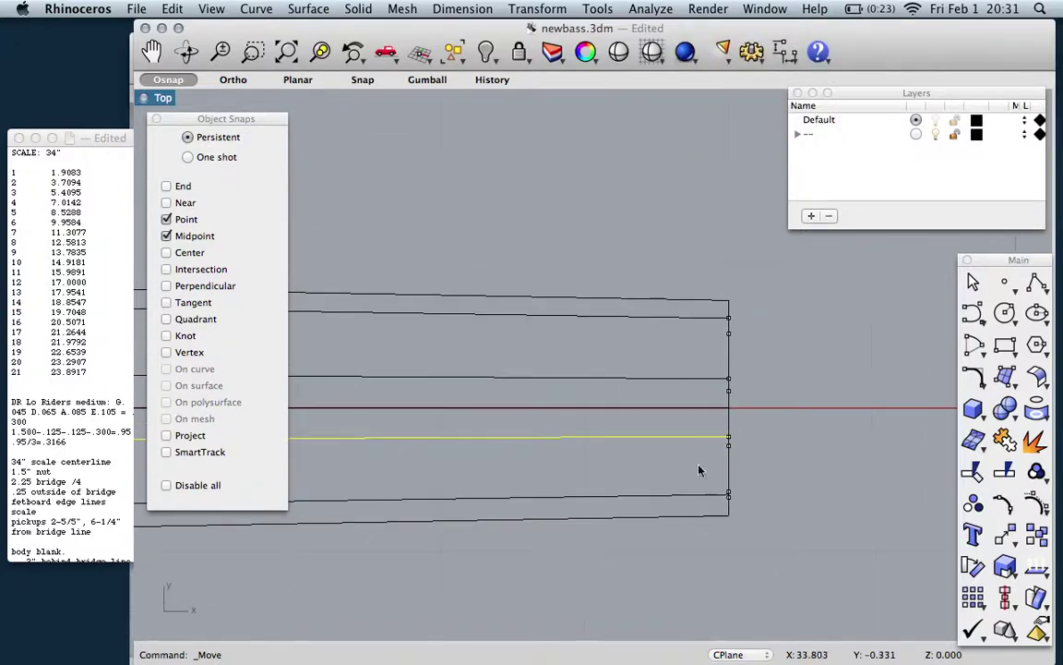
{"action": "scroll", "coordinate": [730, 457], "scroll_direction": "up", "scroll_amount": 4}
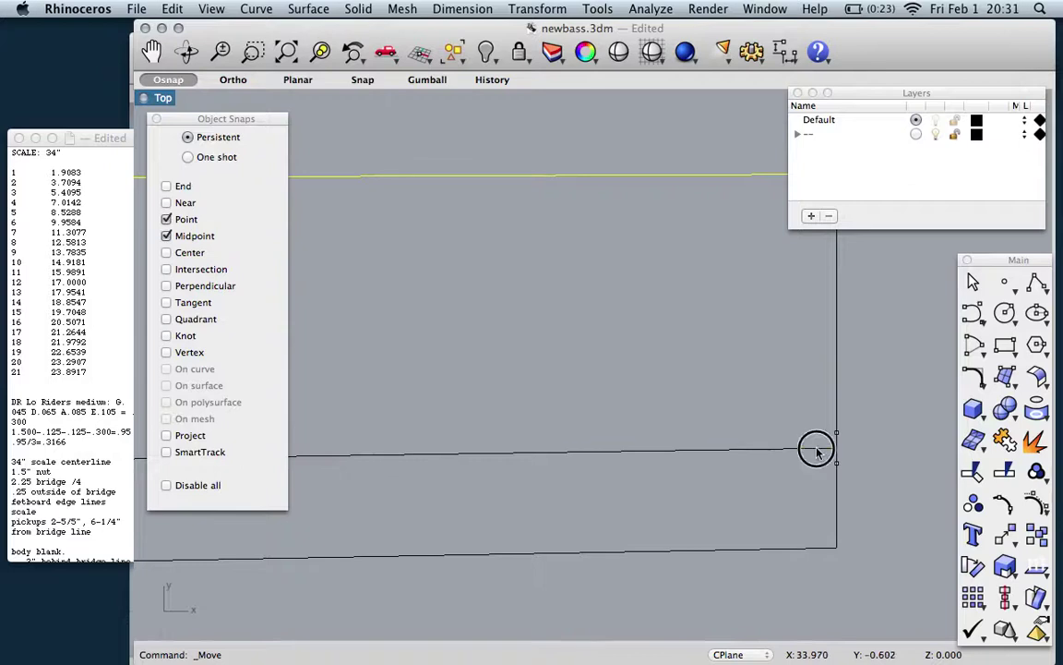
{"action": "left_click", "coordinate": [816, 451]}
{"action": "key", "text": "Return"}
{"action": "left_click", "coordinate": [833, 446]}
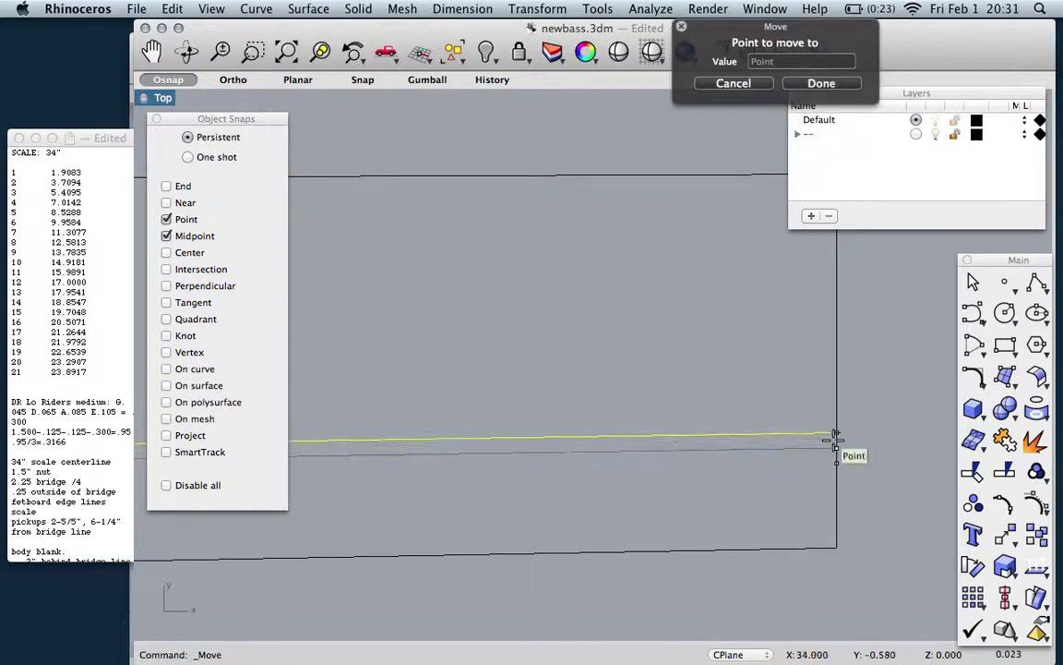
{"action": "left_click", "coordinate": [835, 442]}
{"action": "scroll", "coordinate": [761, 469], "scroll_direction": "down", "scroll_amount": 2}
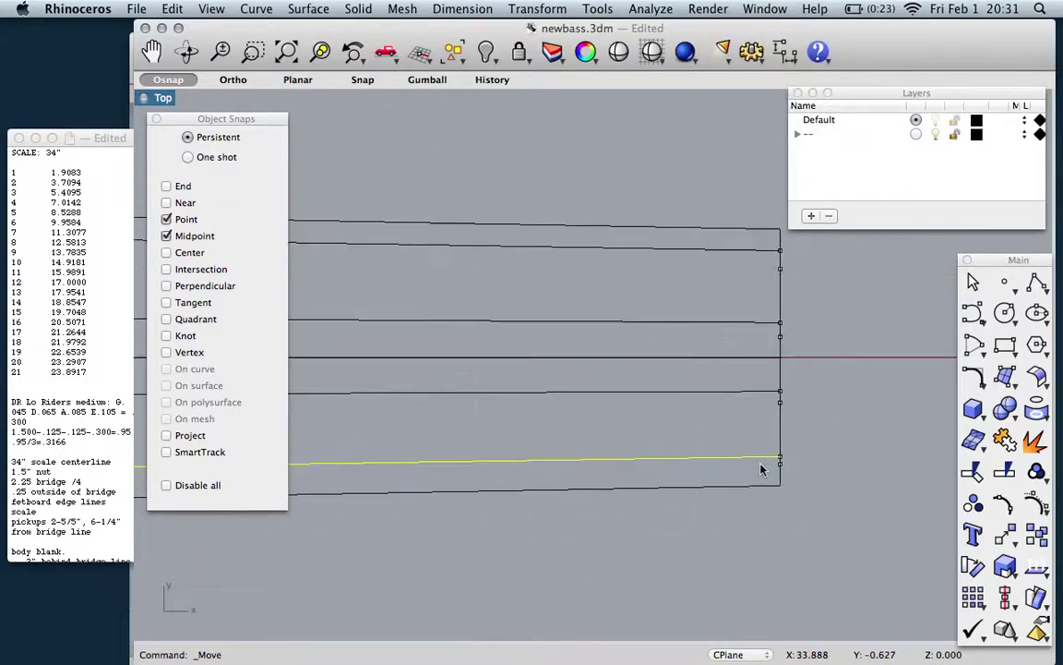
{"action": "scroll", "coordinate": [775, 261], "scroll_direction": "up", "scroll_amount": 2}
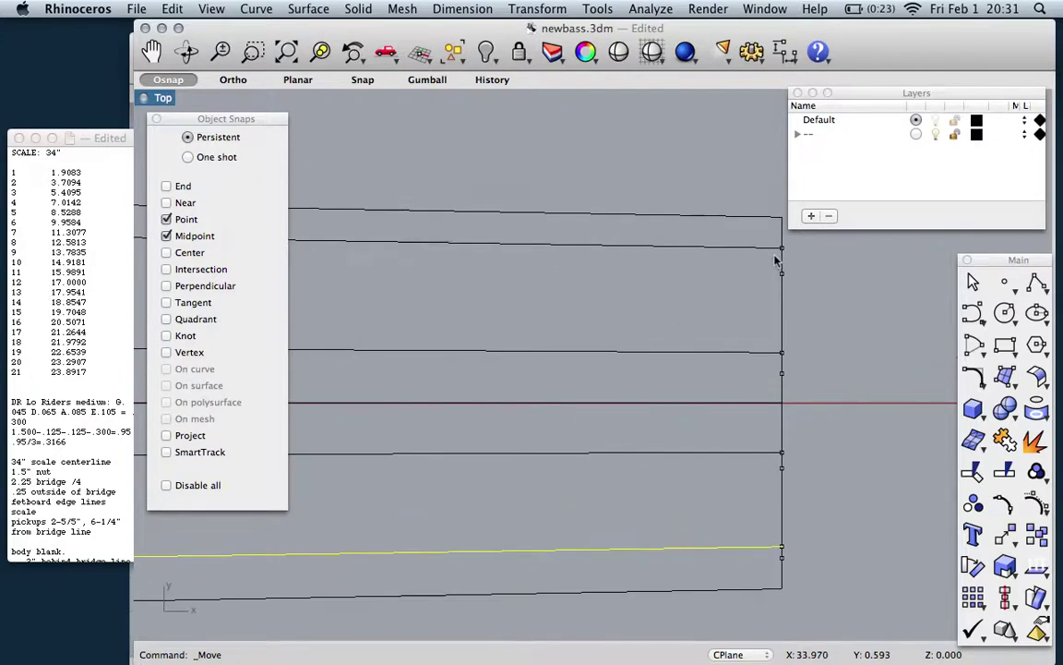
Duplicate the top right-edge line and move the copy down onto the point just below.
{"action": "left_click", "coordinate": [761, 250]}
{"action": "key", "text": "super+v"}
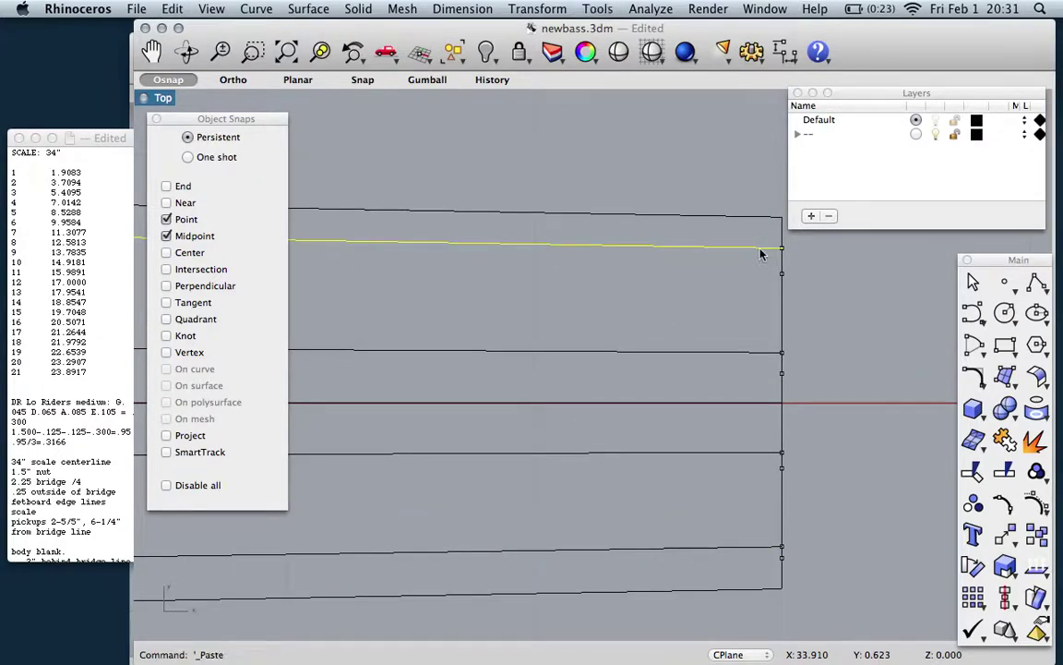
{"action": "left_click", "coordinate": [537, 8]}
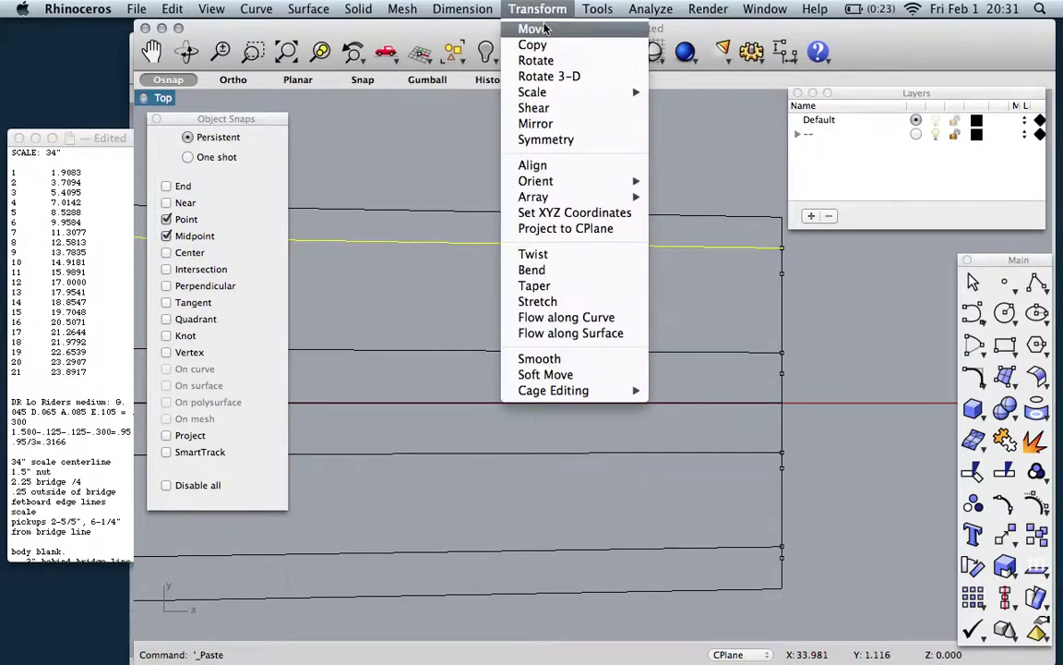
{"action": "left_click", "coordinate": [533, 28]}
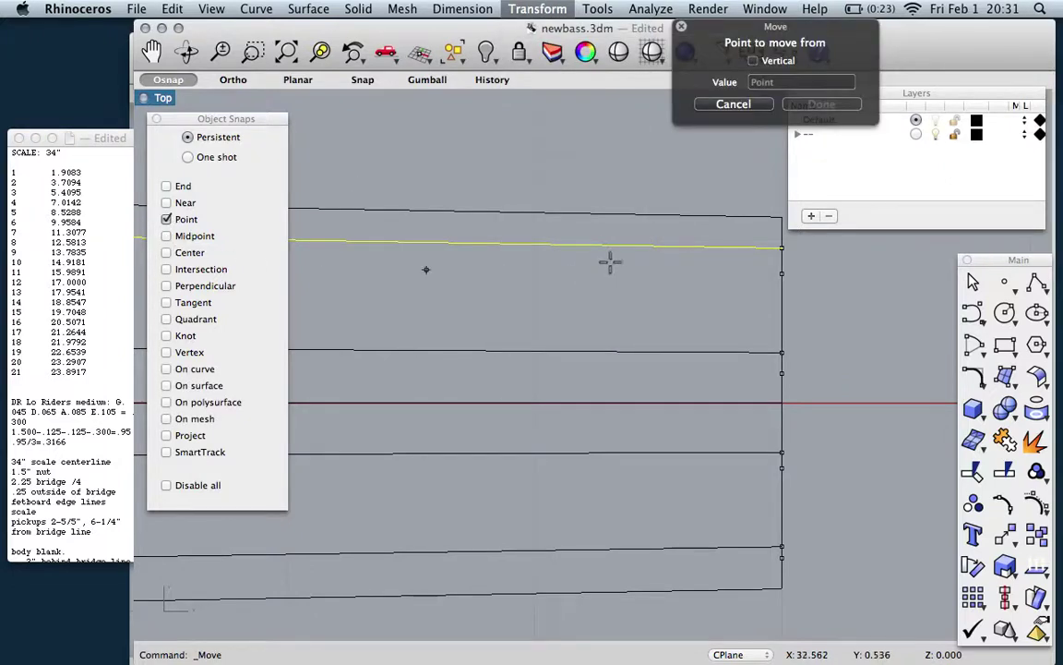
{"action": "left_click", "coordinate": [782, 248]}
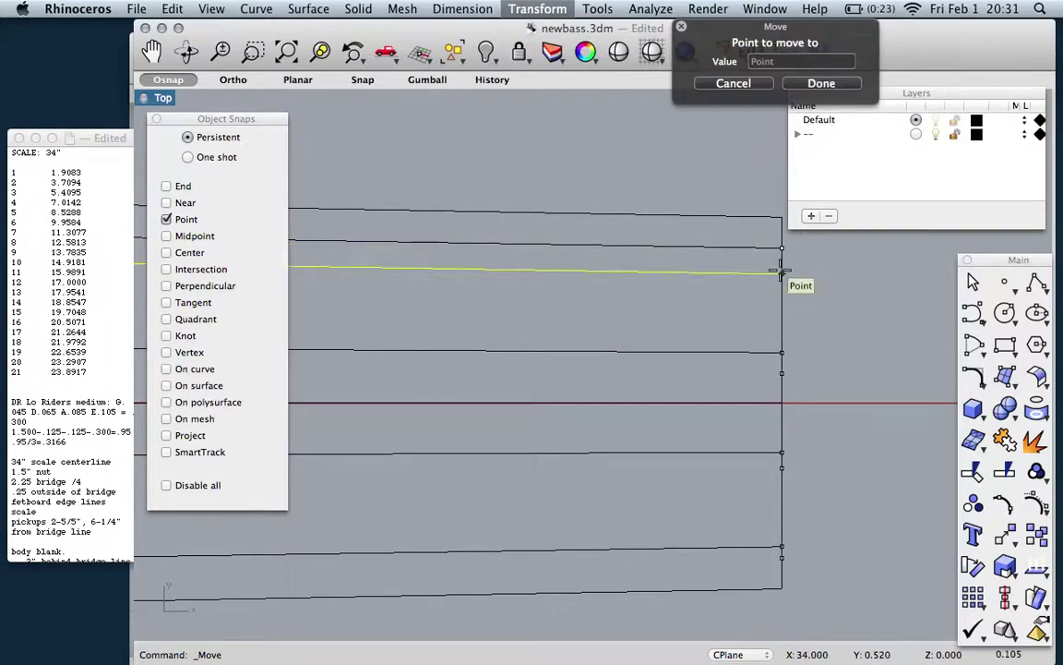
{"action": "left_click", "coordinate": [782, 274]}
Copy the line above the centerline and move the copy down to the point below it.
{"action": "left_click", "coordinate": [773, 354]}
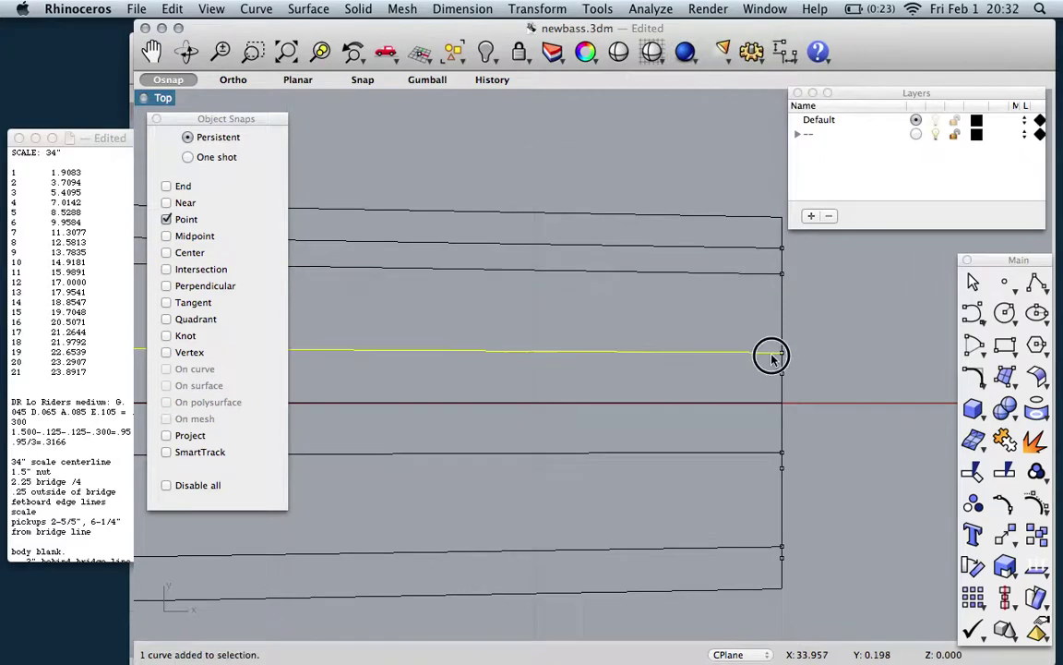
{"action": "key", "text": "Return"}
{"action": "left_click", "coordinate": [782, 353]}
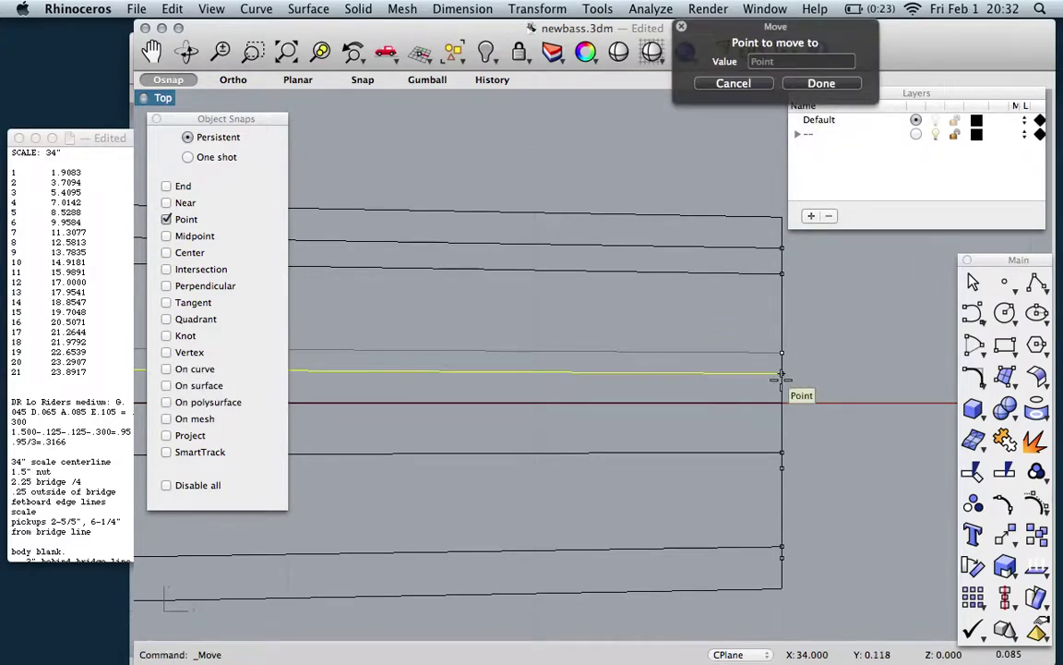
{"action": "left_click", "coordinate": [782, 374]}
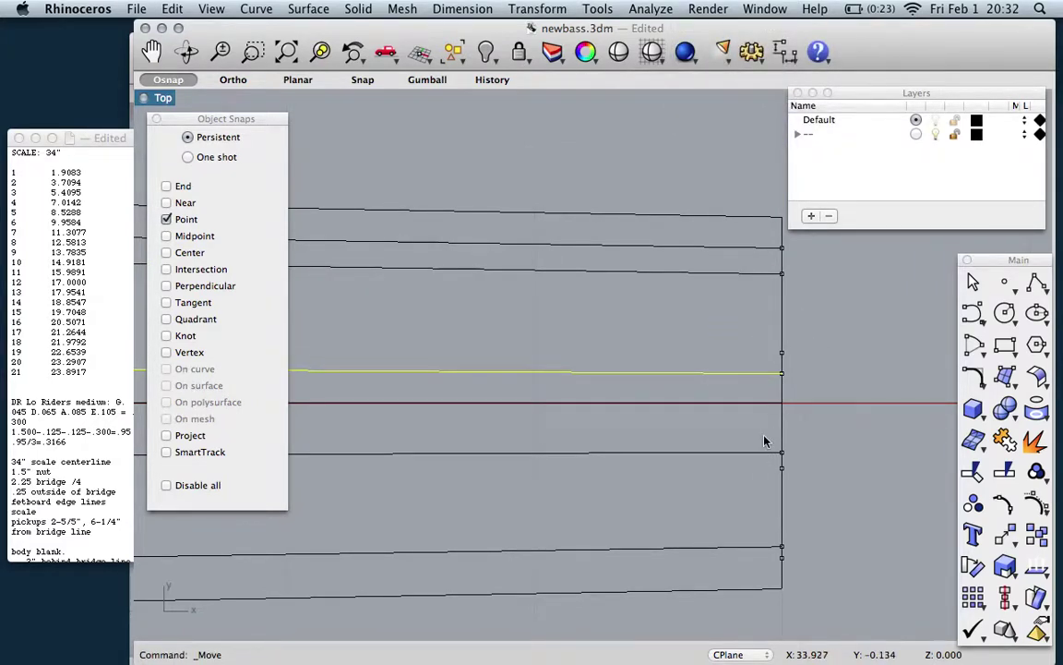
{"action": "key", "text": "super+z"}
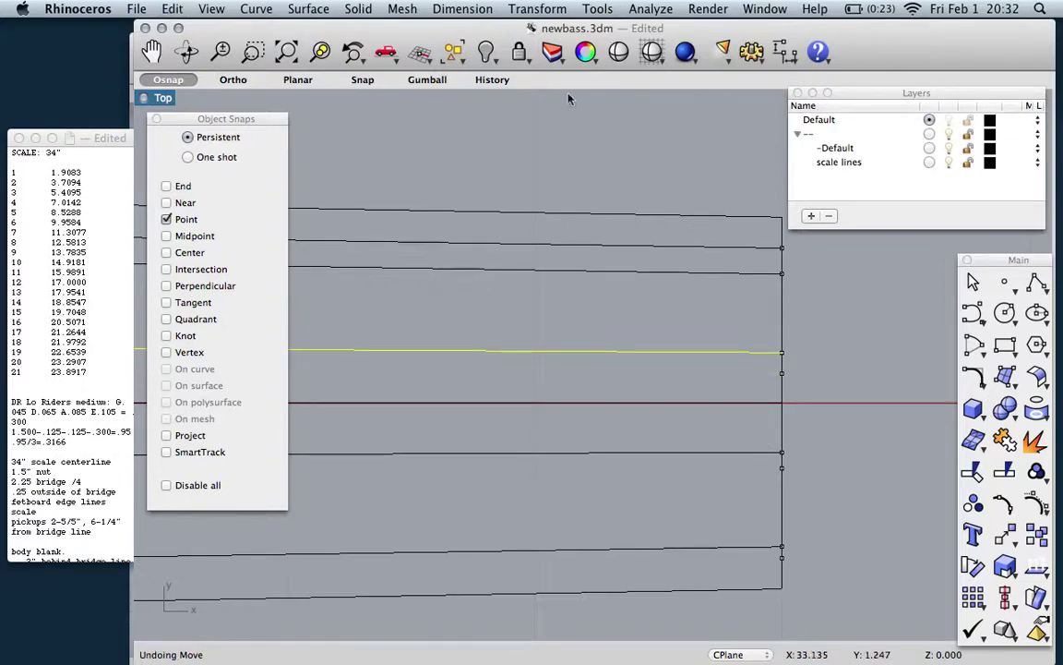
{"action": "key", "text": "super+c"}
{"action": "key", "text": "super+v"}
{"action": "left_click", "coordinate": [545, 11]}
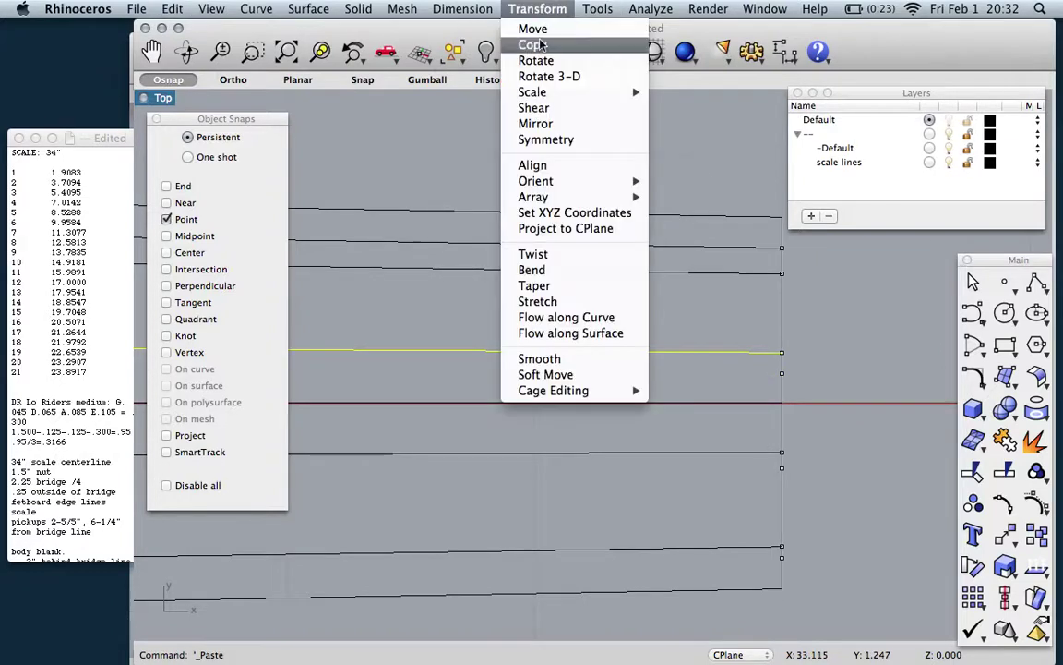
{"action": "left_click", "coordinate": [543, 27]}
{"action": "left_click", "coordinate": [781, 351]}
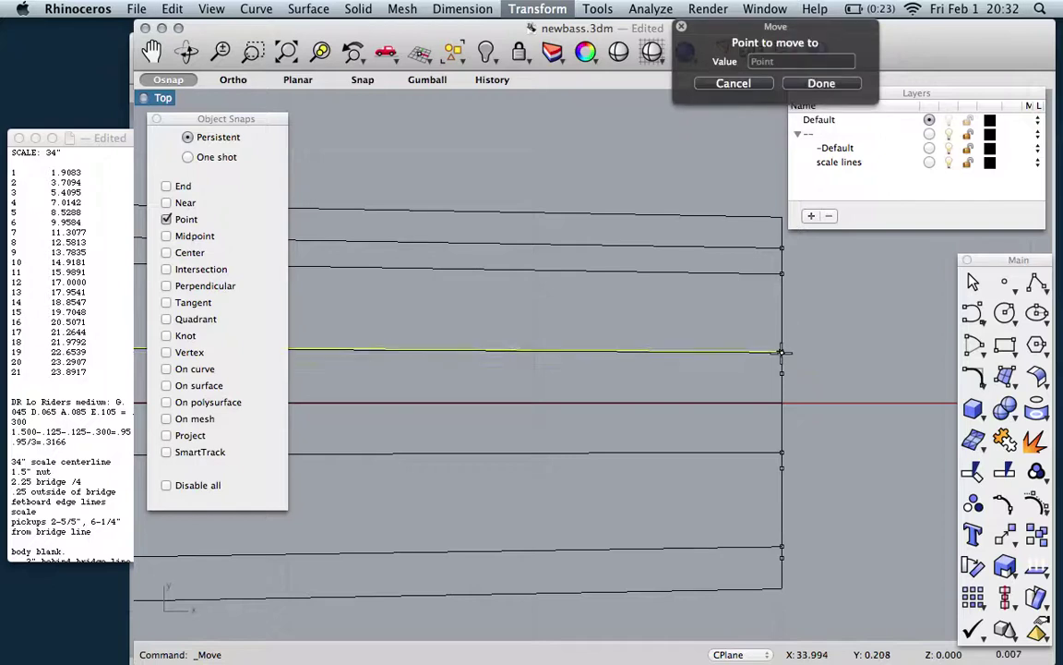
{"action": "left_click", "coordinate": [781, 373]}
Duplicate the lines below the centerline and move the copies further down below the others.
{"action": "left_click", "coordinate": [762, 459]}
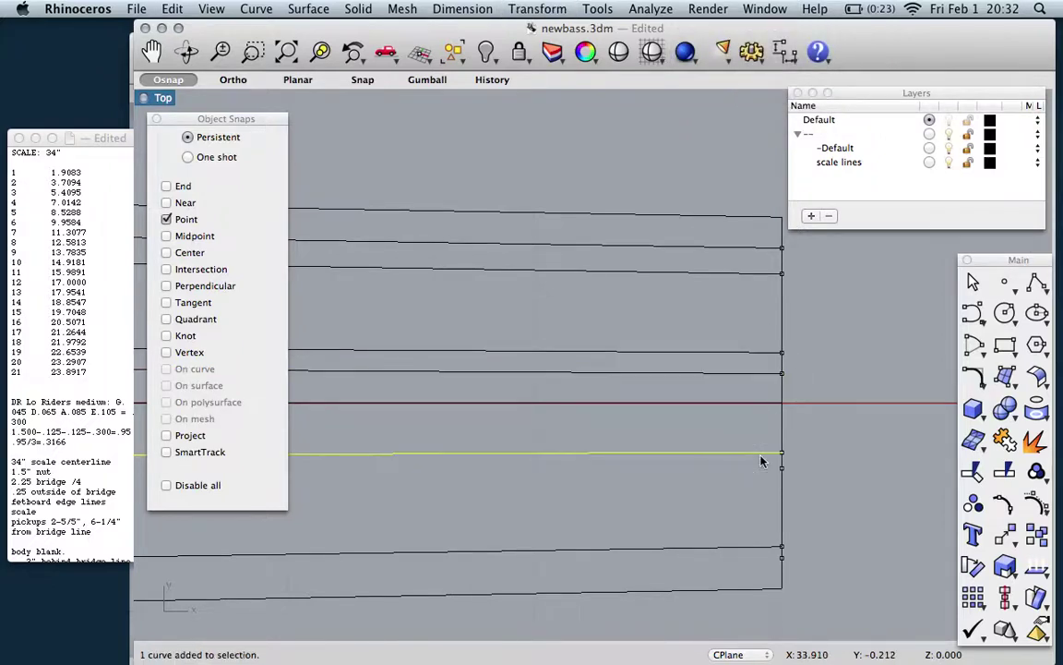
{"action": "key", "text": "super+v"}
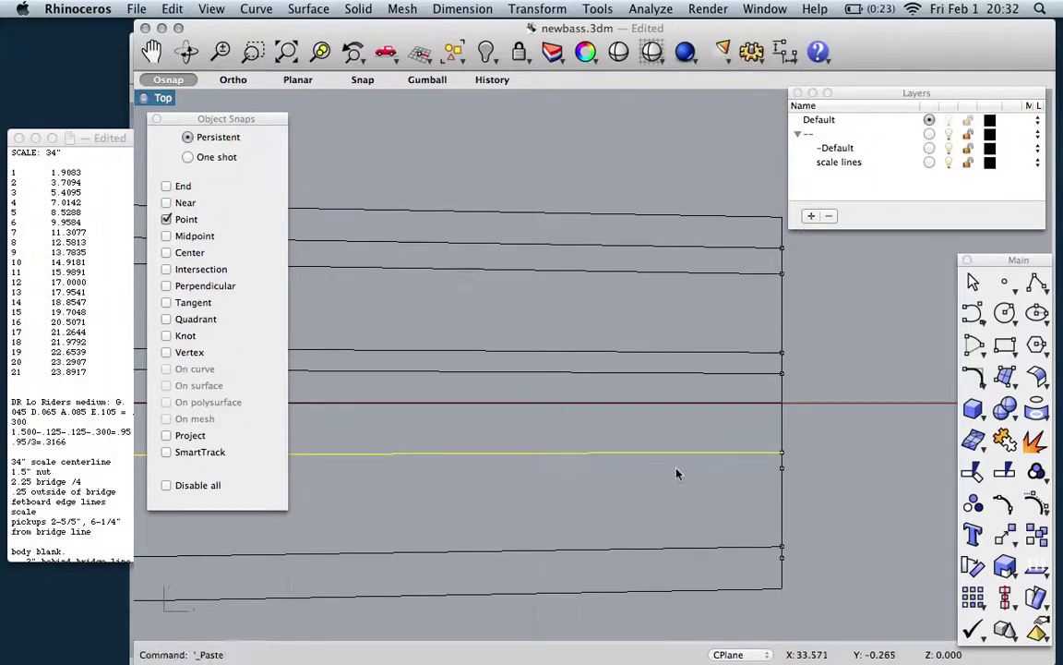
{"action": "left_click", "coordinate": [537, 9]}
{"action": "left_click", "coordinate": [532, 30]}
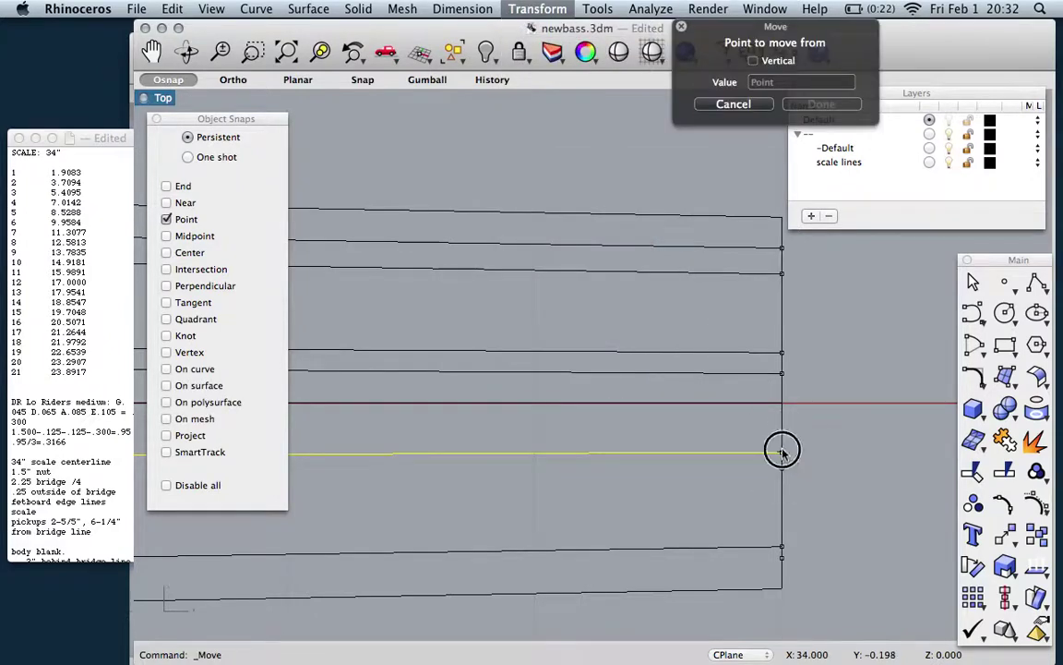
{"action": "left_click", "coordinate": [782, 452]}
{"action": "left_click", "coordinate": [782, 469]}
{"action": "left_click", "coordinate": [764, 550]}
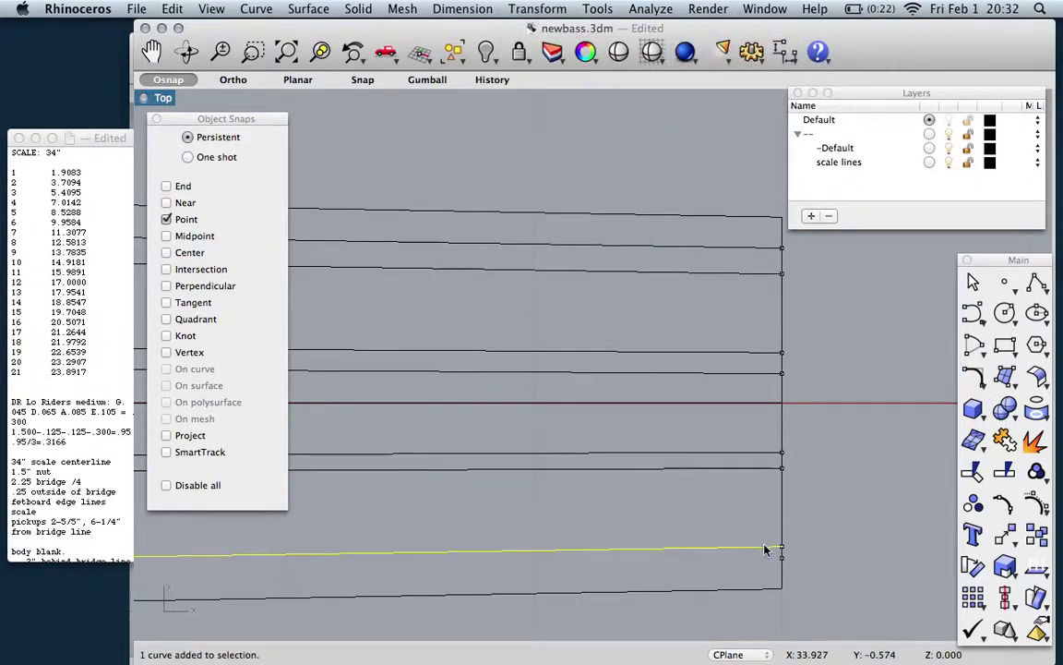
{"action": "left_click", "coordinate": [534, 9]}
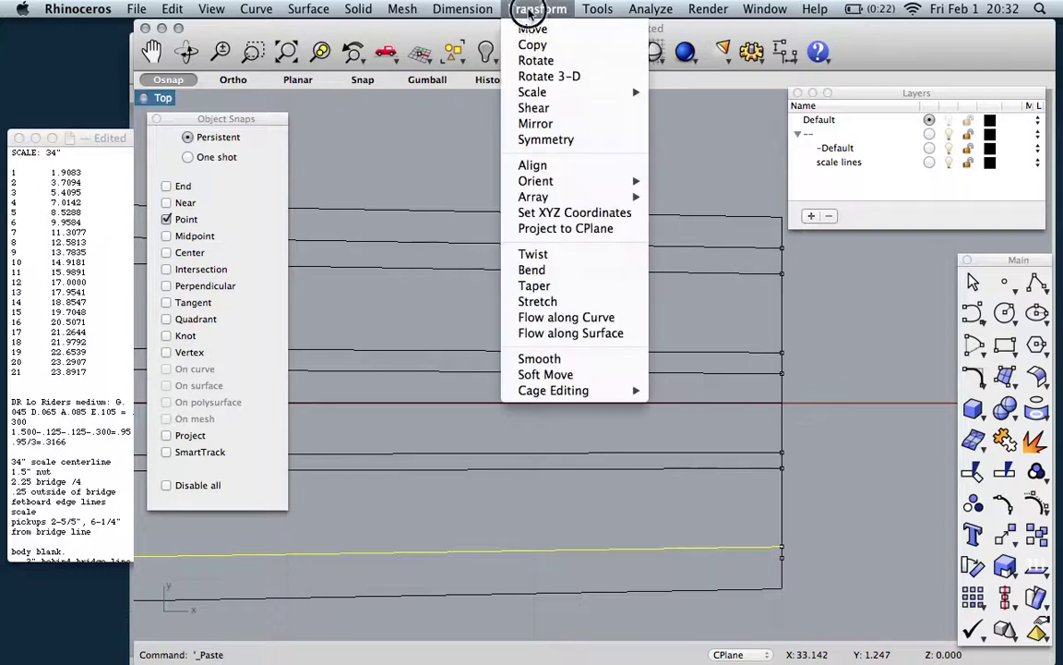
{"action": "left_click", "coordinate": [533, 29]}
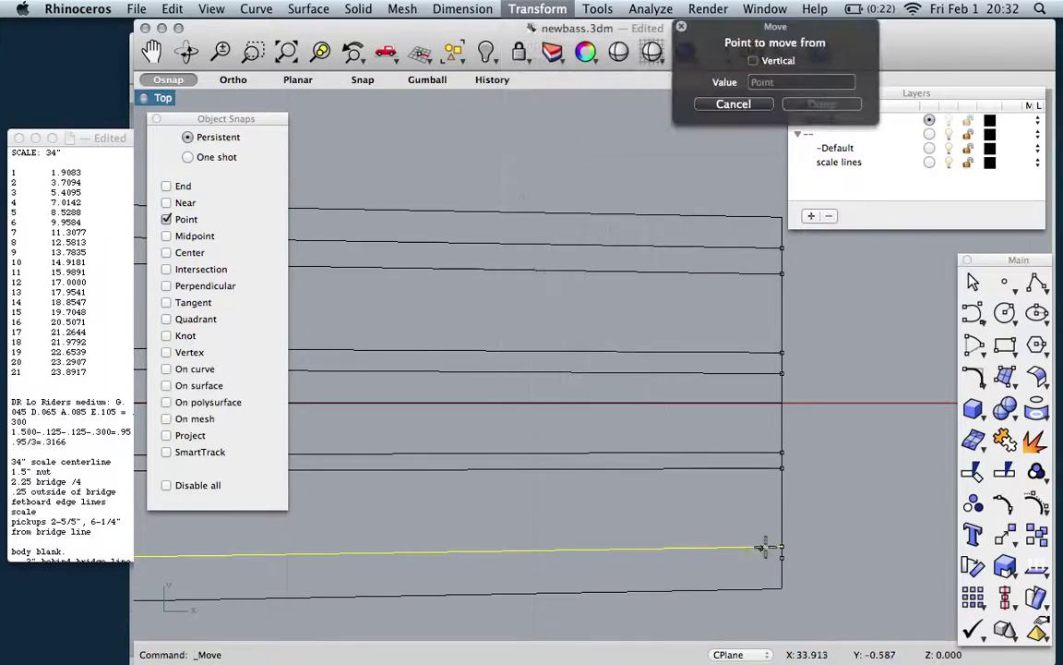
{"action": "left_click", "coordinate": [781, 548]}
{"action": "left_click", "coordinate": [781, 557]}
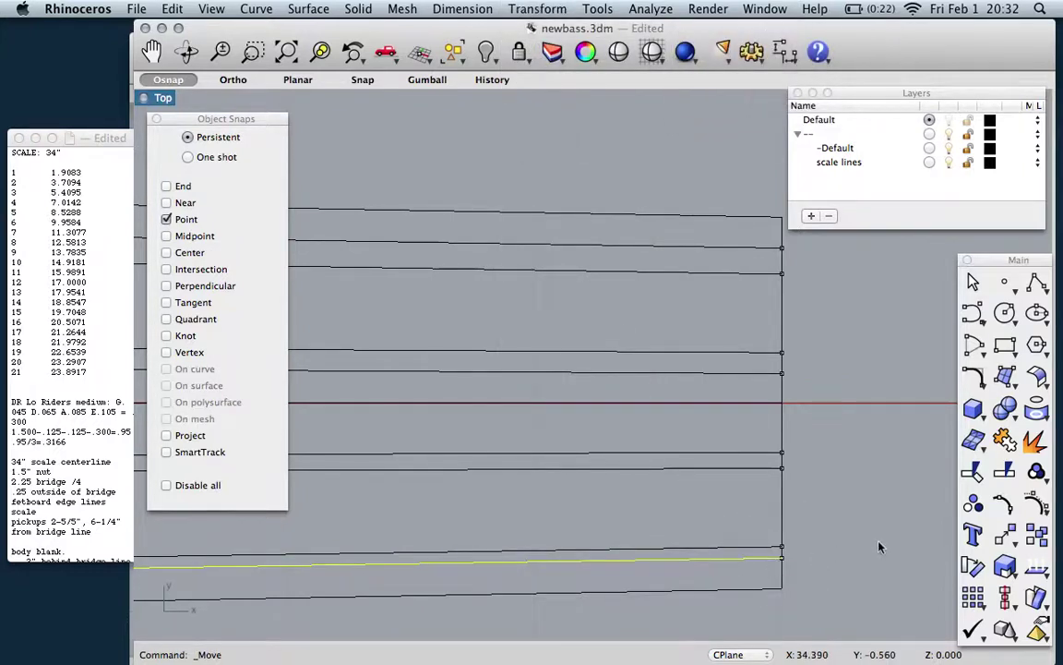
Zoom out and back in to check the line spacing, then clear the selection.
{"action": "scroll", "coordinate": [766, 379], "scroll_direction": "down", "scroll_amount": 2}
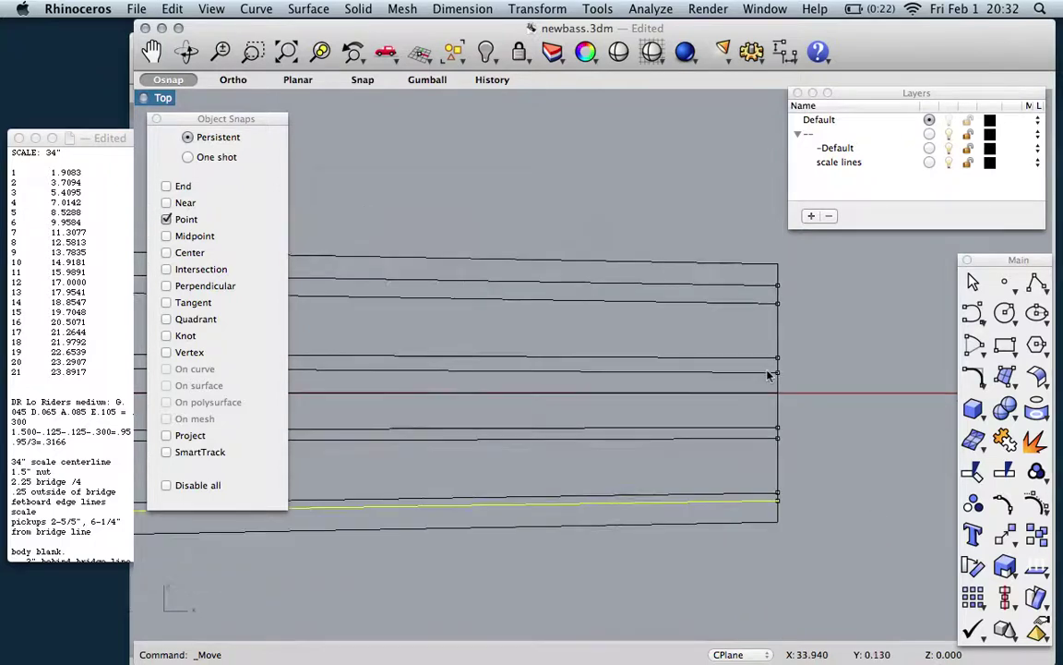
{"action": "scroll", "coordinate": [693, 403], "scroll_direction": "down", "scroll_amount": 5}
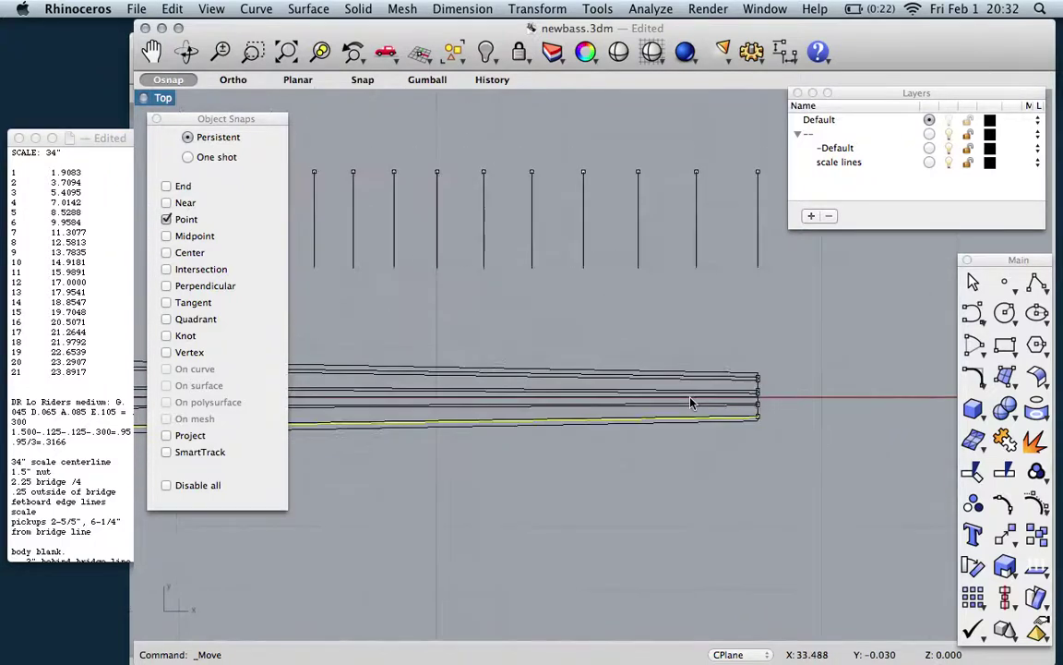
{"action": "scroll", "coordinate": [599, 418], "scroll_direction": "down", "scroll_amount": 2}
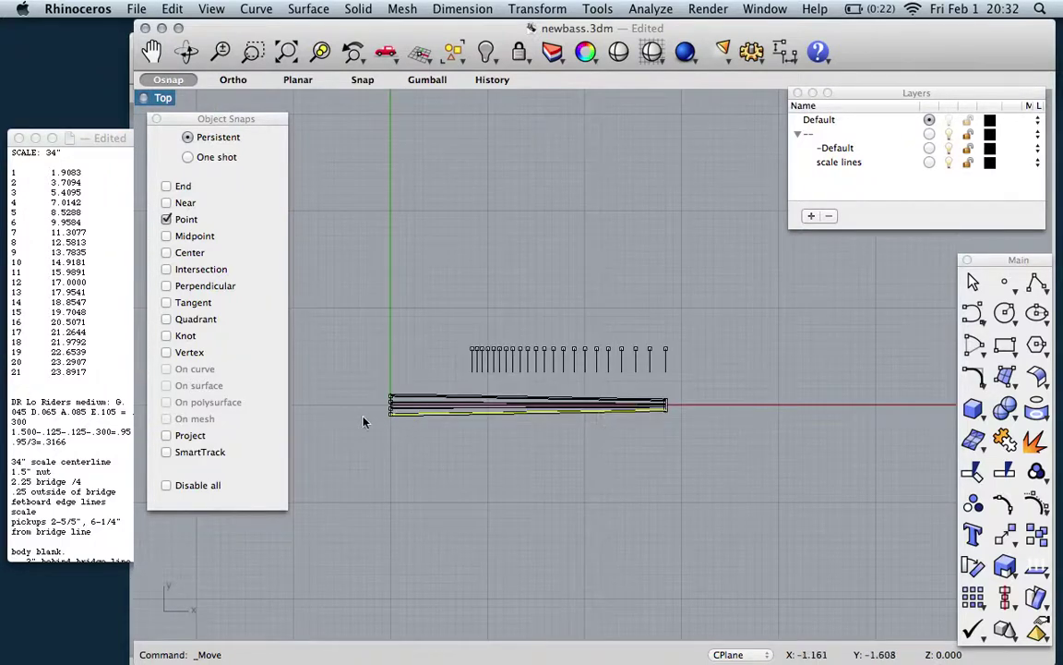
{"action": "scroll", "coordinate": [377, 419], "scroll_direction": "up", "scroll_amount": 3}
{"action": "scroll", "coordinate": [378, 418], "scroll_direction": "up", "scroll_amount": 5}
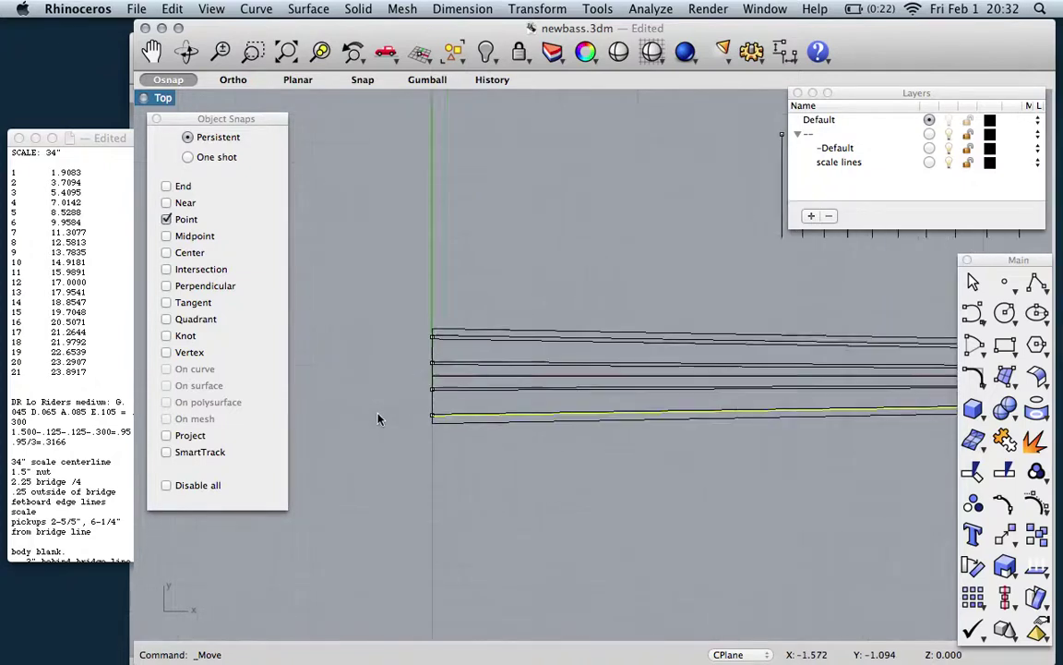
{"action": "scroll", "coordinate": [472, 470], "scroll_direction": "up", "scroll_amount": 2}
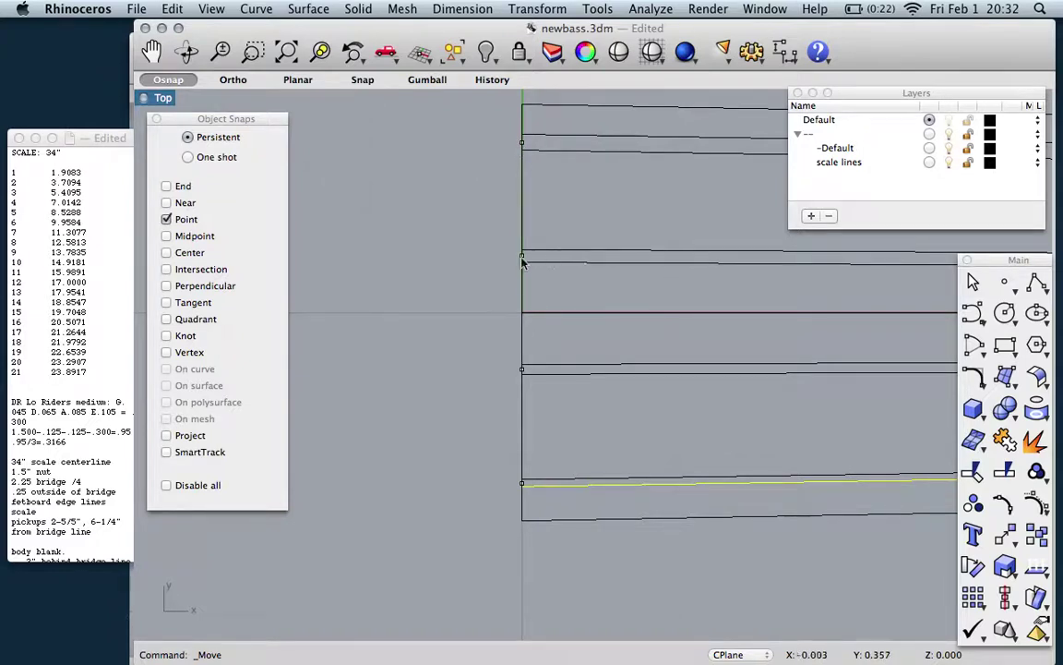
{"action": "left_click", "coordinate": [453, 473]}
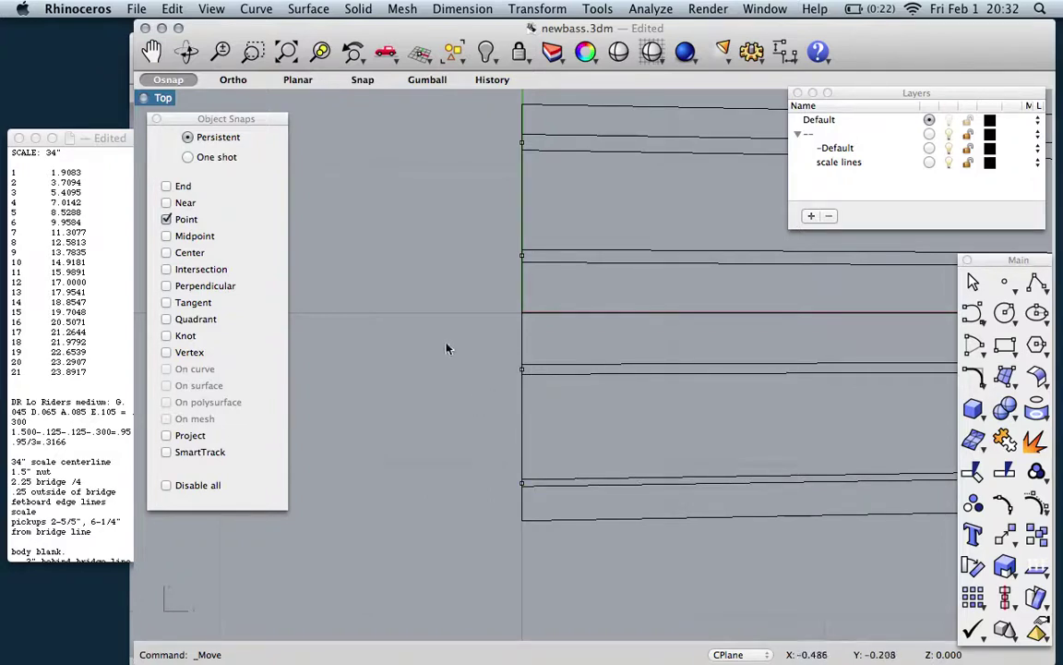
{"action": "scroll", "coordinate": [389, 380], "scroll_direction": "down", "scroll_amount": 10}
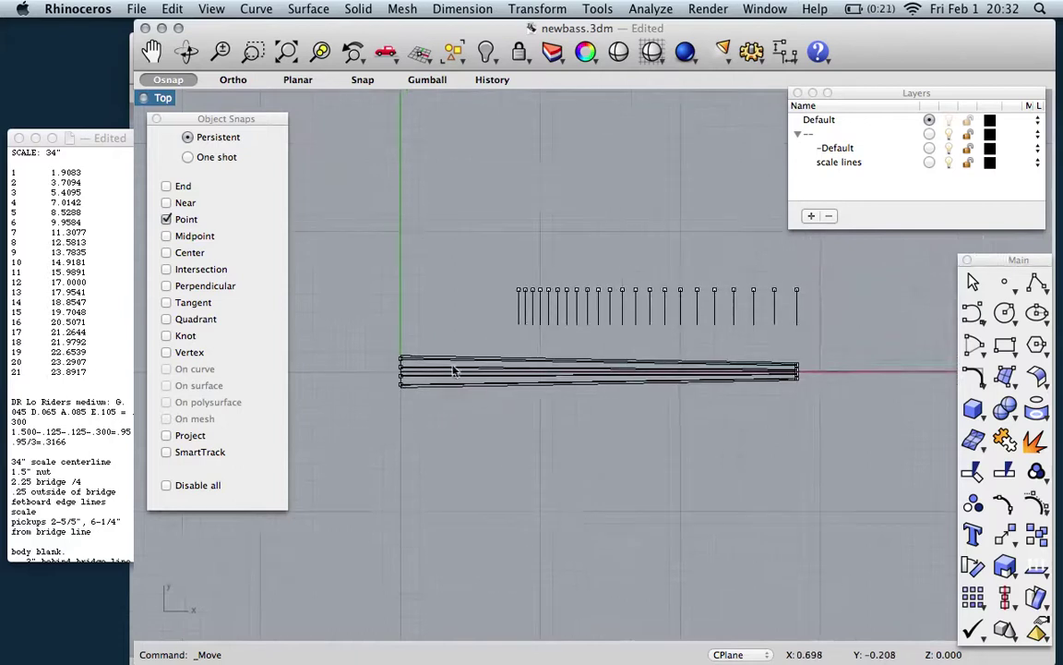
{"action": "scroll", "coordinate": [826, 386], "scroll_direction": "up", "scroll_amount": 3}
{"action": "scroll", "coordinate": [825, 386], "scroll_direction": "up", "scroll_amount": 5}
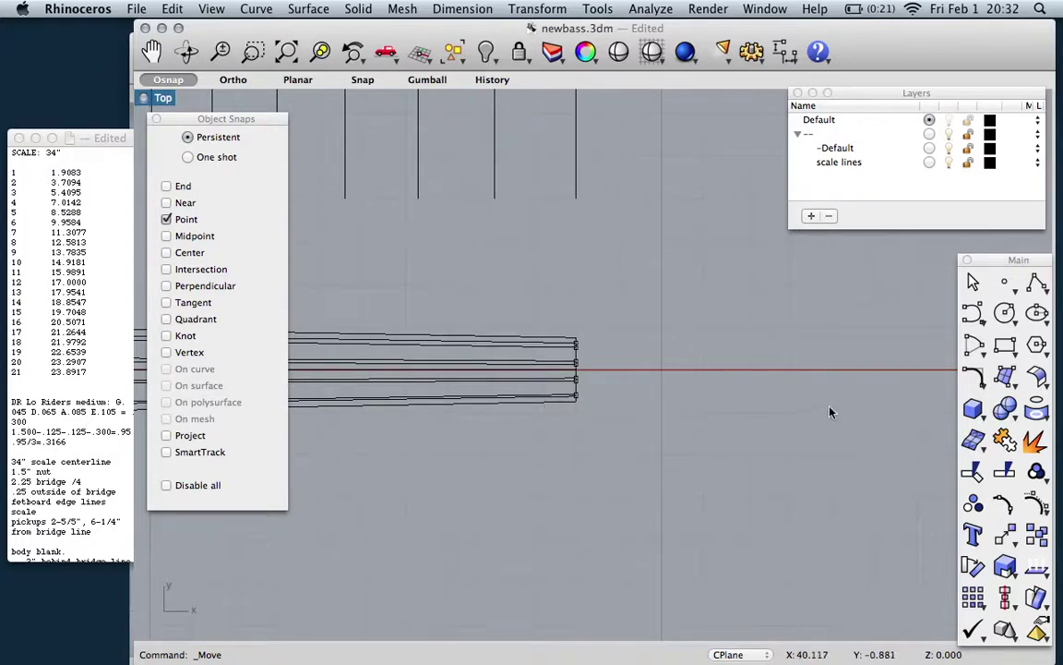
{"action": "scroll", "coordinate": [573, 367], "scroll_direction": "up", "scroll_amount": 4}
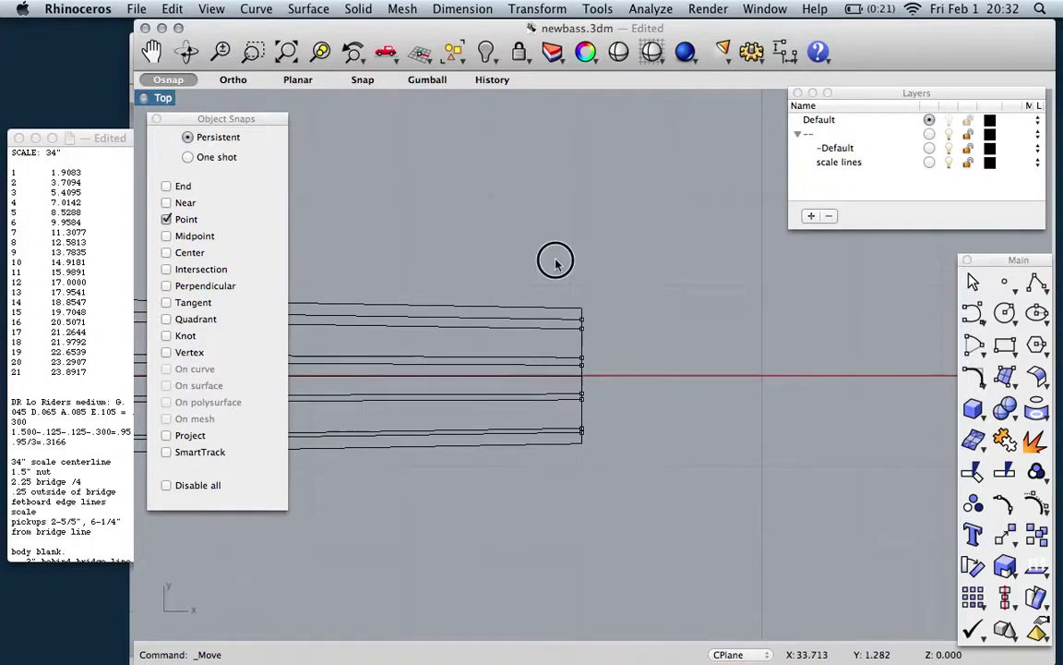
Start Curve > Extend Curve with a 9-unit extension length.
{"action": "left_click", "coordinate": [257, 11]}
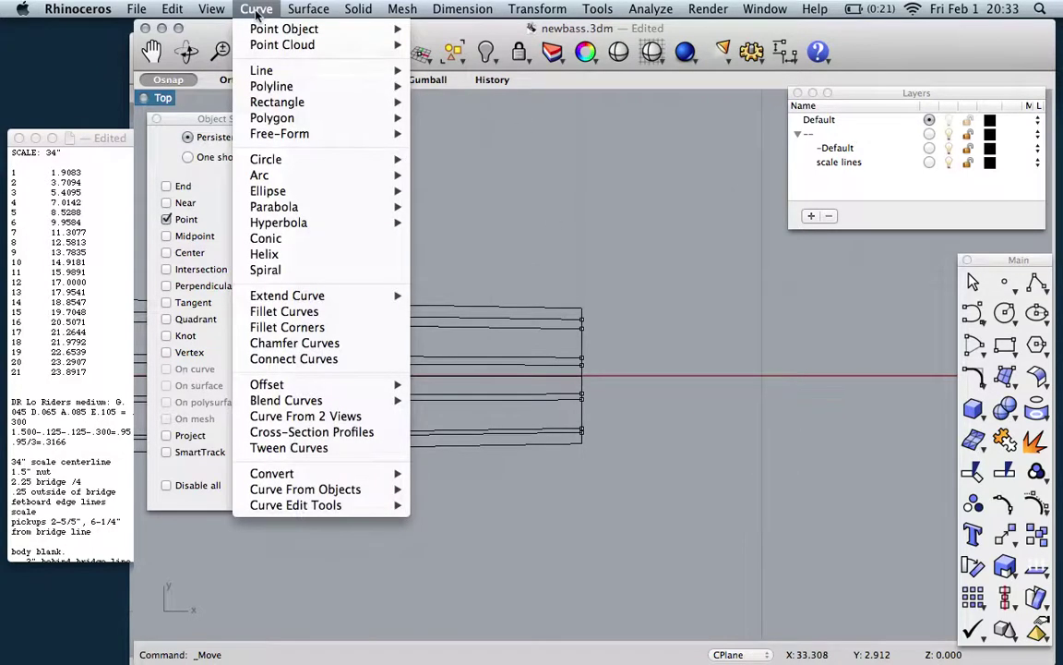
{"action": "mouse_move", "coordinate": [284, 299]}
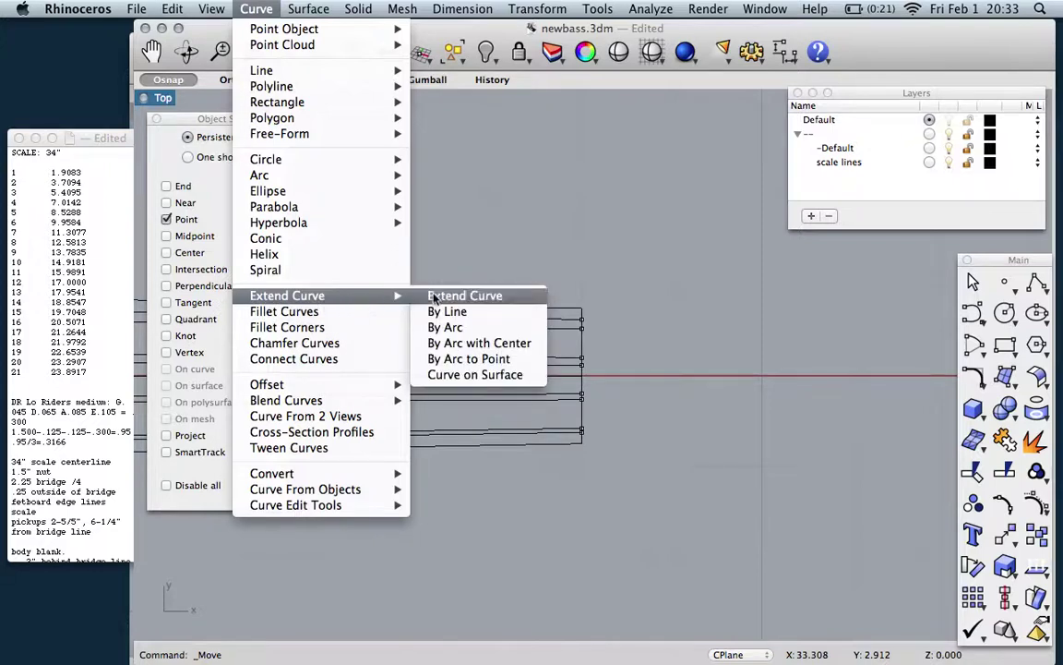
{"action": "left_click", "coordinate": [465, 296]}
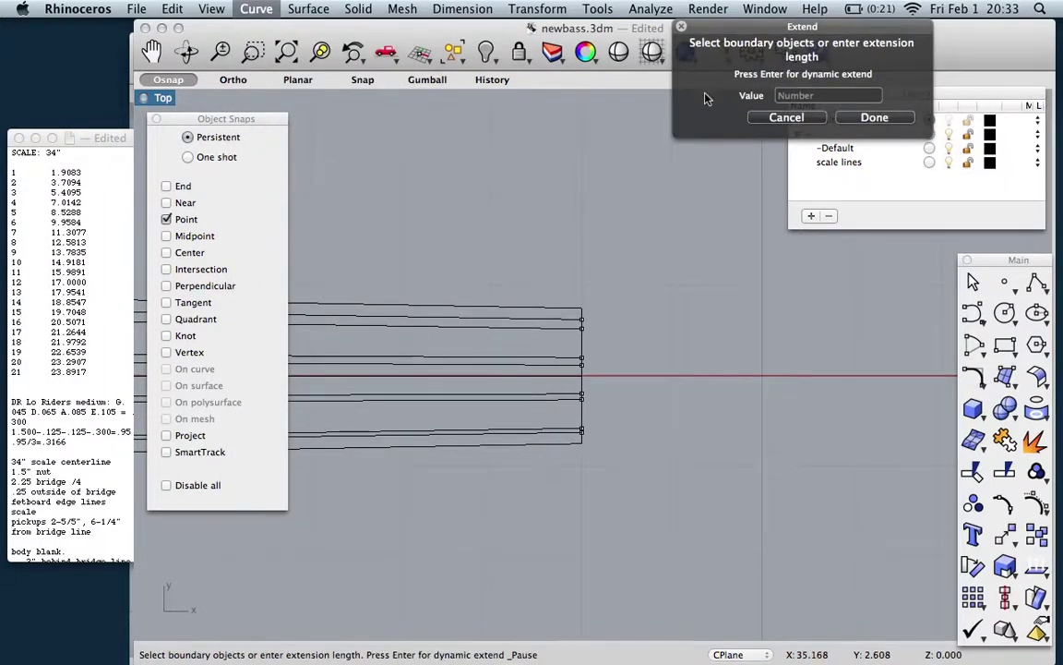
{"action": "left_click", "coordinate": [783, 95]}
{"action": "type", "text": "9"}
{"action": "key", "text": "Return"}
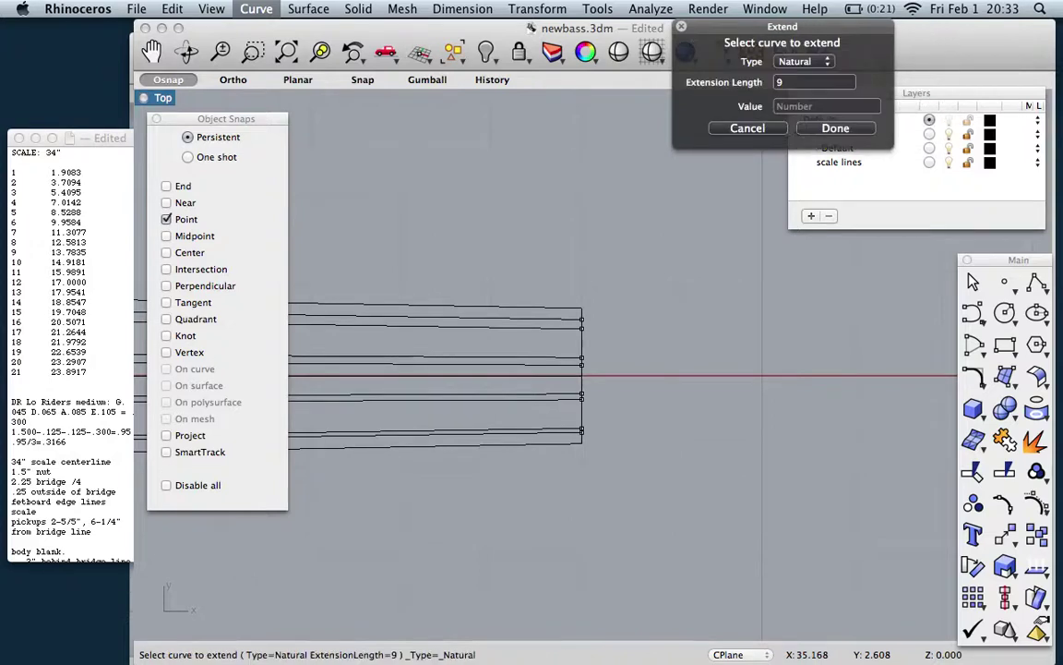
Extend five horizontal guide lines past the vertical end line, then shift the modelling window left.
{"action": "left_click", "coordinate": [570, 321]}
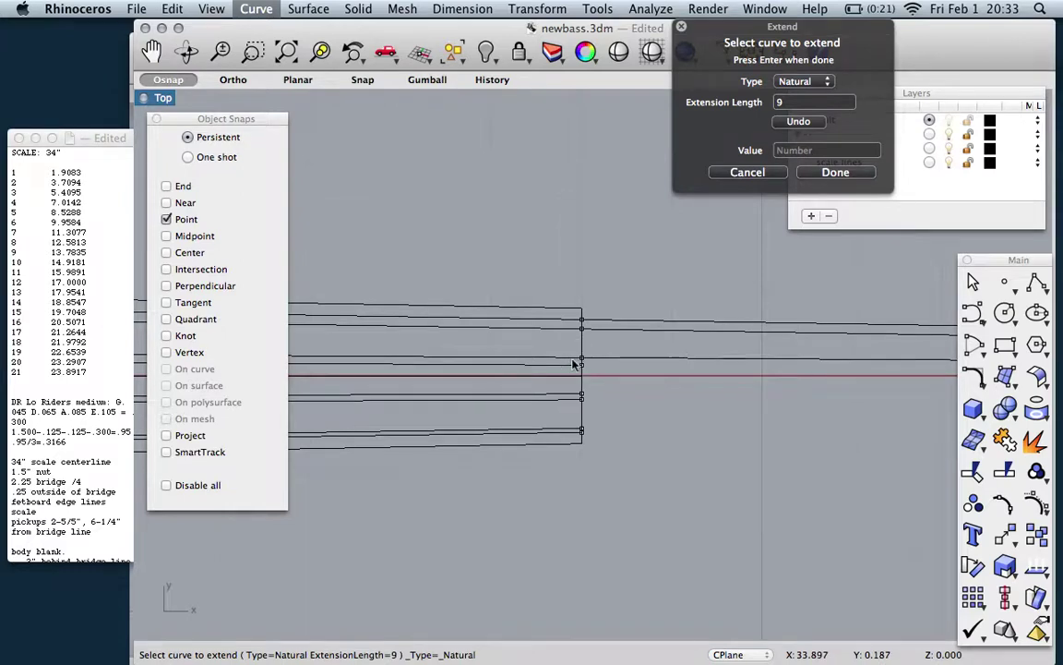
{"action": "left_click", "coordinate": [570, 362]}
{"action": "left_click", "coordinate": [567, 399]}
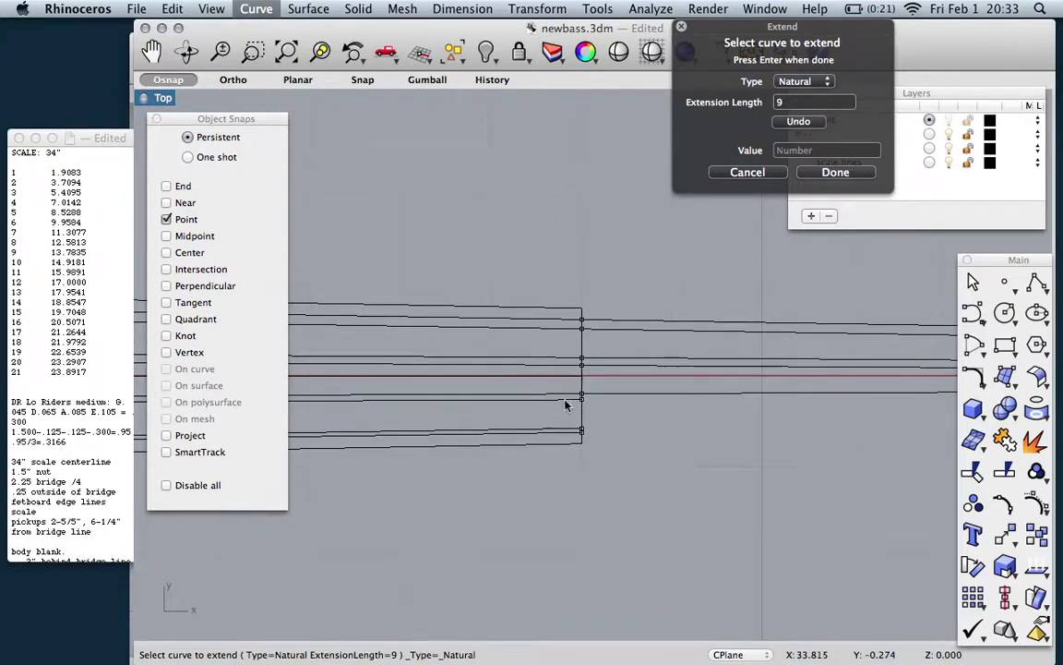
{"action": "left_click", "coordinate": [565, 399]}
{"action": "left_click", "coordinate": [562, 430]}
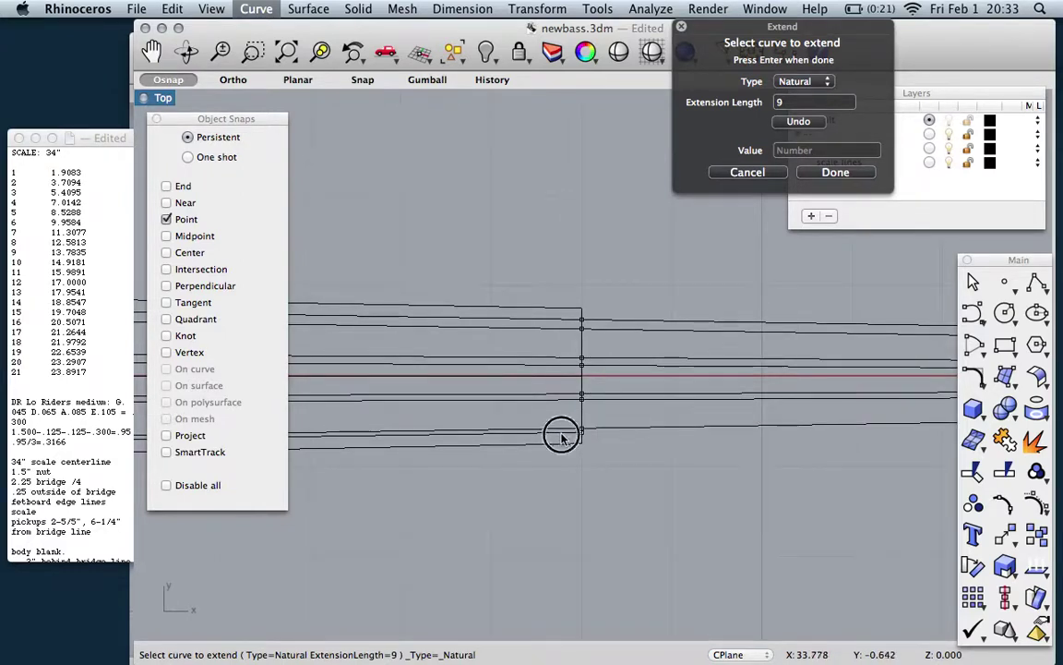
{"action": "scroll", "coordinate": [467, 515], "scroll_direction": "down", "scroll_amount": 4}
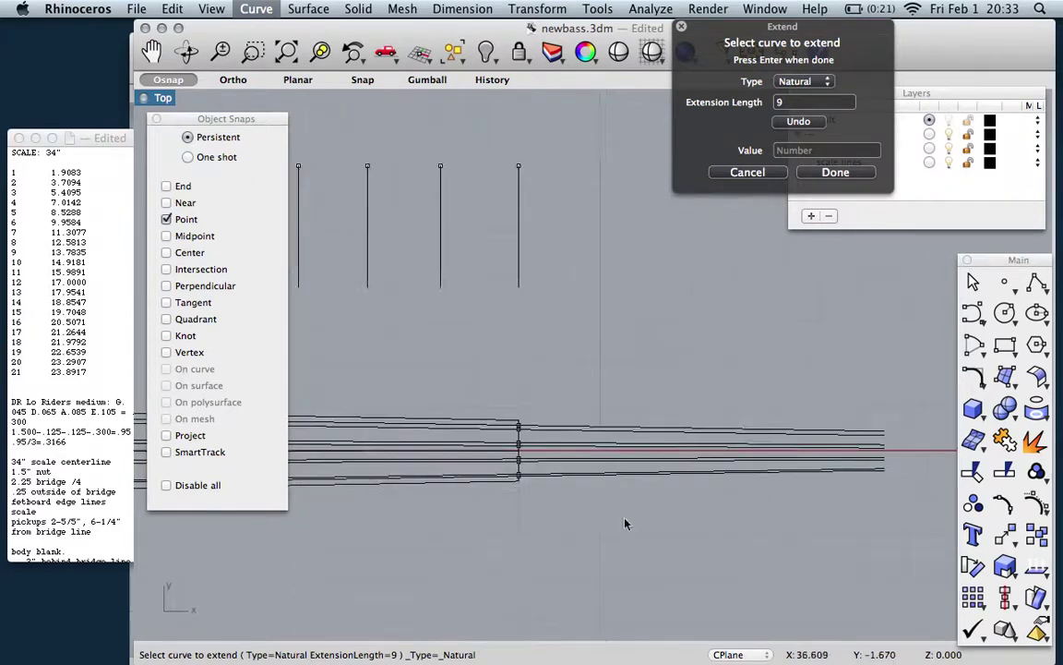
{"action": "scroll", "coordinate": [897, 459], "scroll_direction": "down", "scroll_amount": 2}
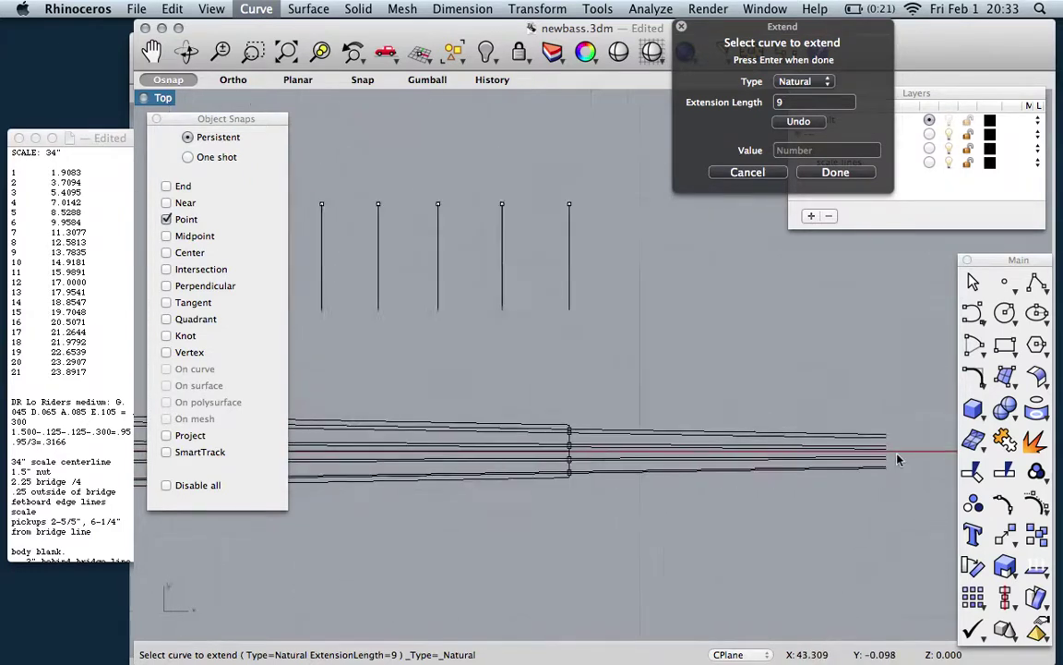
{"action": "scroll", "coordinate": [898, 459], "scroll_direction": "down", "scroll_amount": 5}
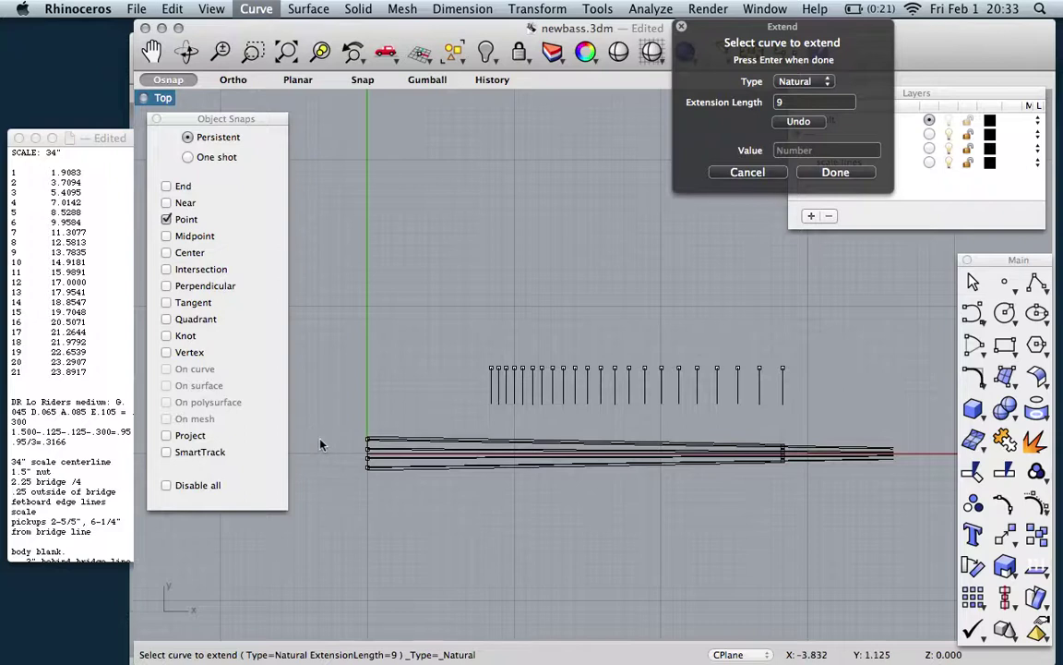
{"action": "scroll", "coordinate": [351, 480], "scroll_direction": "up", "scroll_amount": 3}
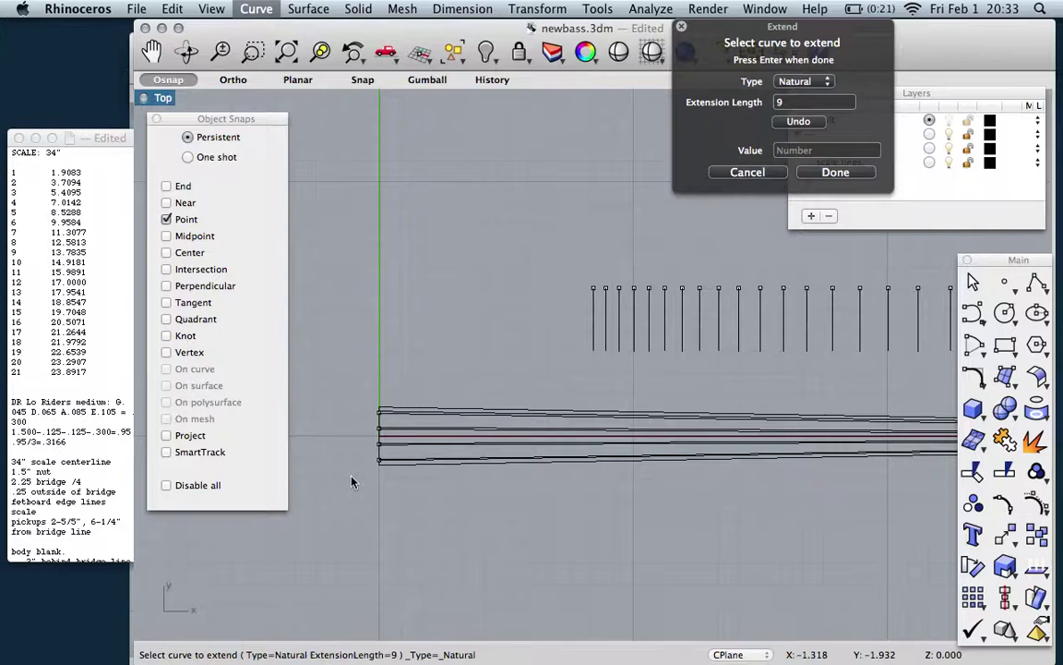
{"action": "left_click_drag", "start_coordinate": [246, 30], "coordinate": [216, 20]}
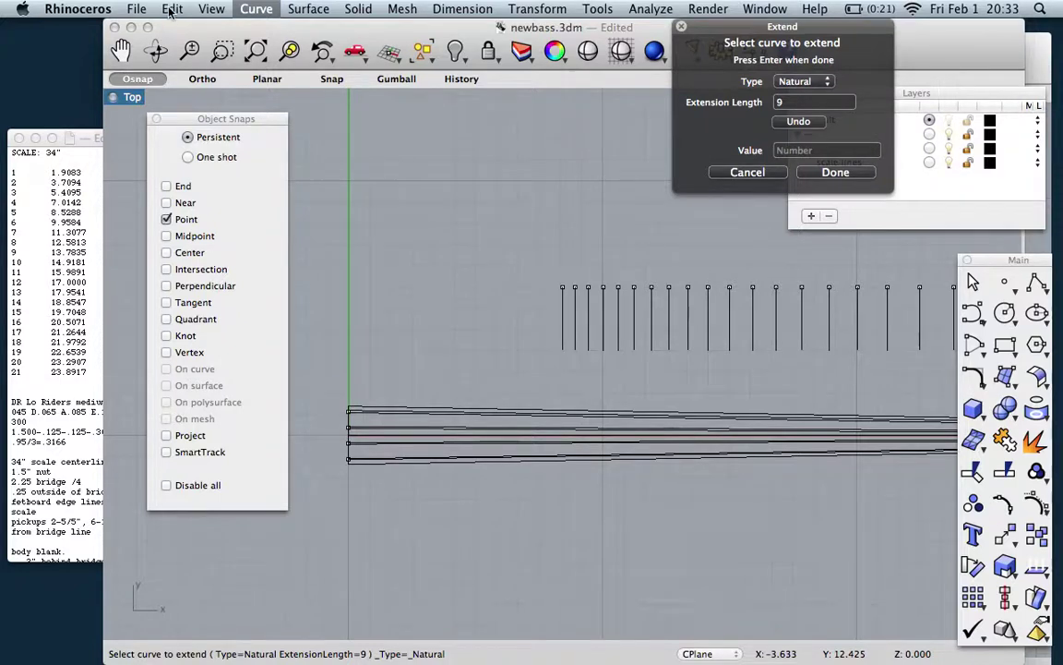
Open parts.3dm from the recent files and bring its parts into view.
{"action": "left_click", "coordinate": [136, 9]}
{"action": "mouse_move", "coordinate": [157, 76]}
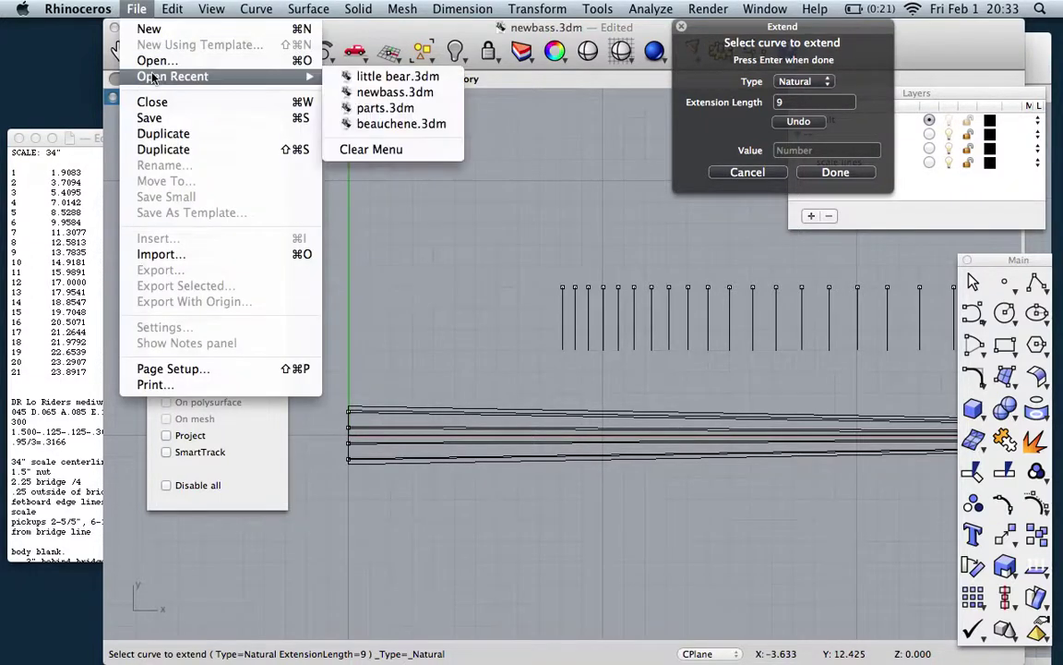
{"action": "left_click", "coordinate": [385, 108]}
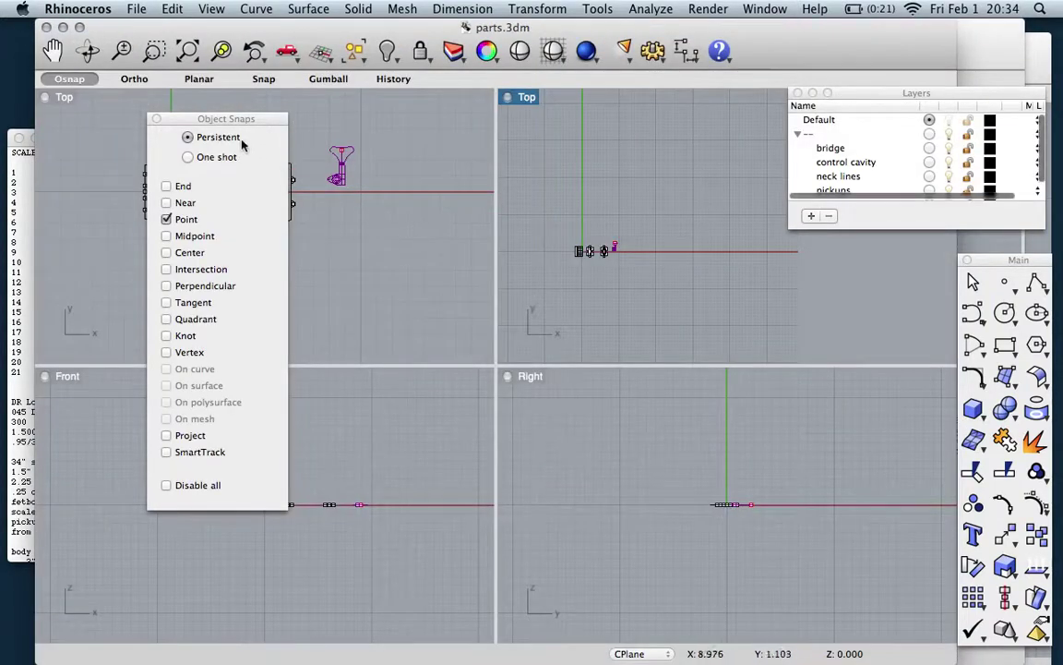
{"action": "left_click_drag", "start_coordinate": [180, 119], "coordinate": [496, 172]}
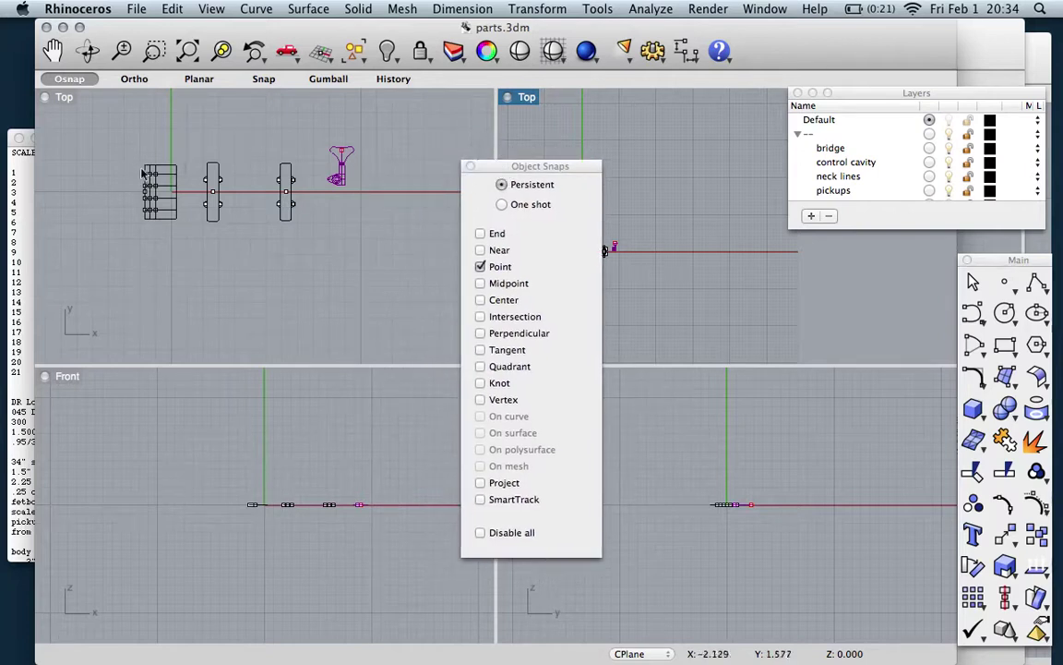
{"action": "scroll", "coordinate": [142, 170], "scroll_direction": "up", "scroll_amount": 2}
{"action": "scroll", "coordinate": [142, 169], "scroll_direction": "up", "scroll_amount": 2}
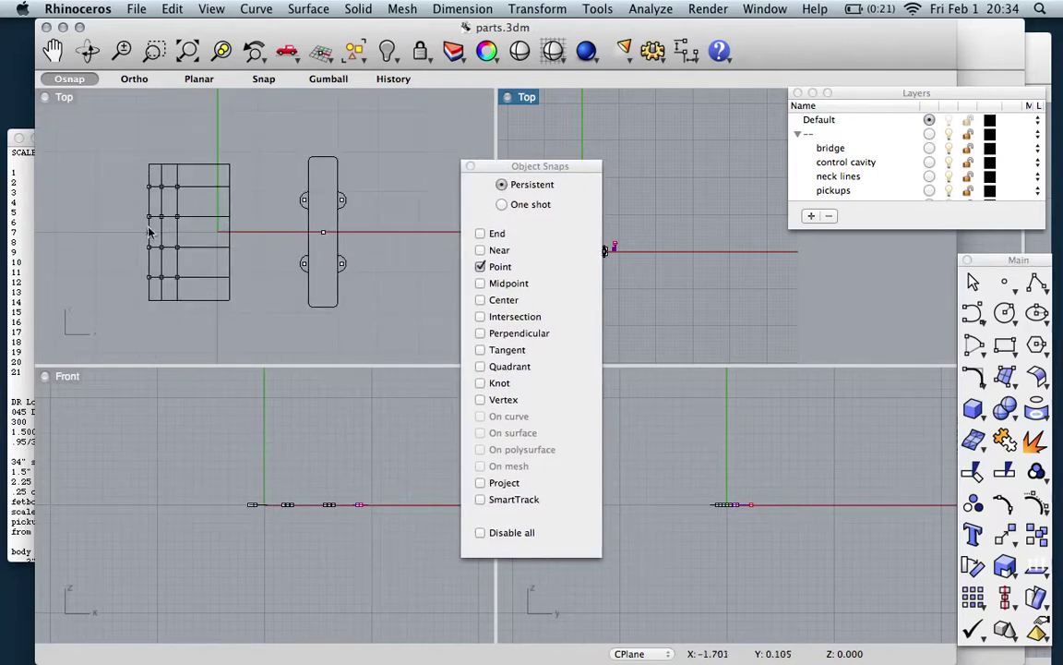
{"action": "scroll", "coordinate": [139, 288], "scroll_direction": "up", "scroll_amount": 1}
{"action": "scroll", "coordinate": [139, 288], "scroll_direction": "up", "scroll_amount": 1}
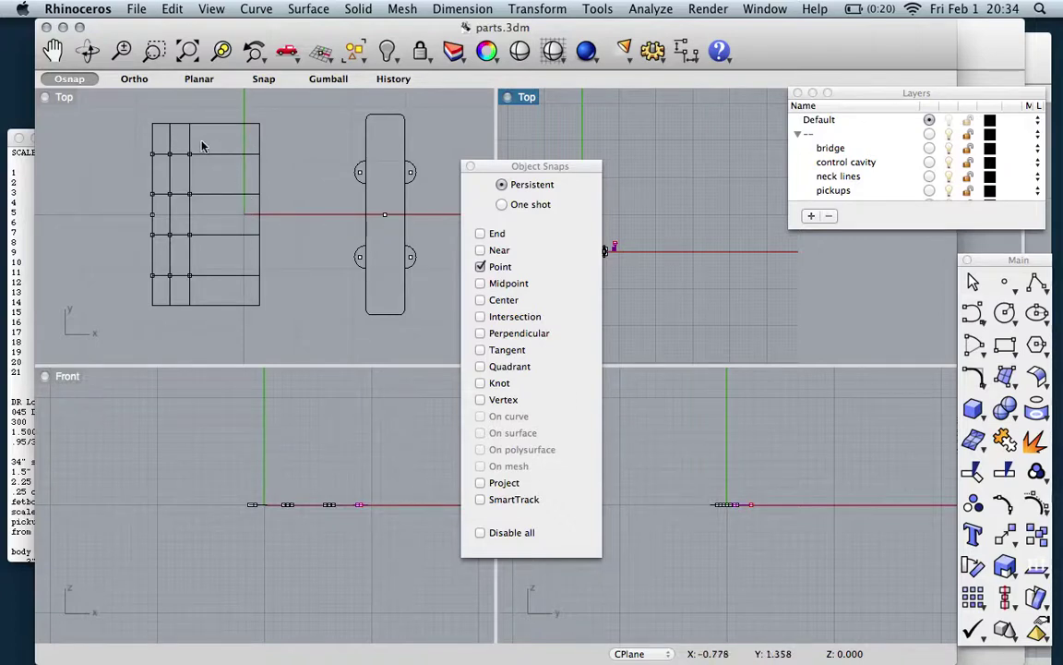
Box-select the bridge grid, pickups and tuner in the top view and copy them.
{"action": "left_click_drag", "start_coordinate": [137, 106], "coordinate": [284, 331]}
{"action": "scroll", "coordinate": [145, 290], "scroll_direction": "down", "scroll_amount": 5}
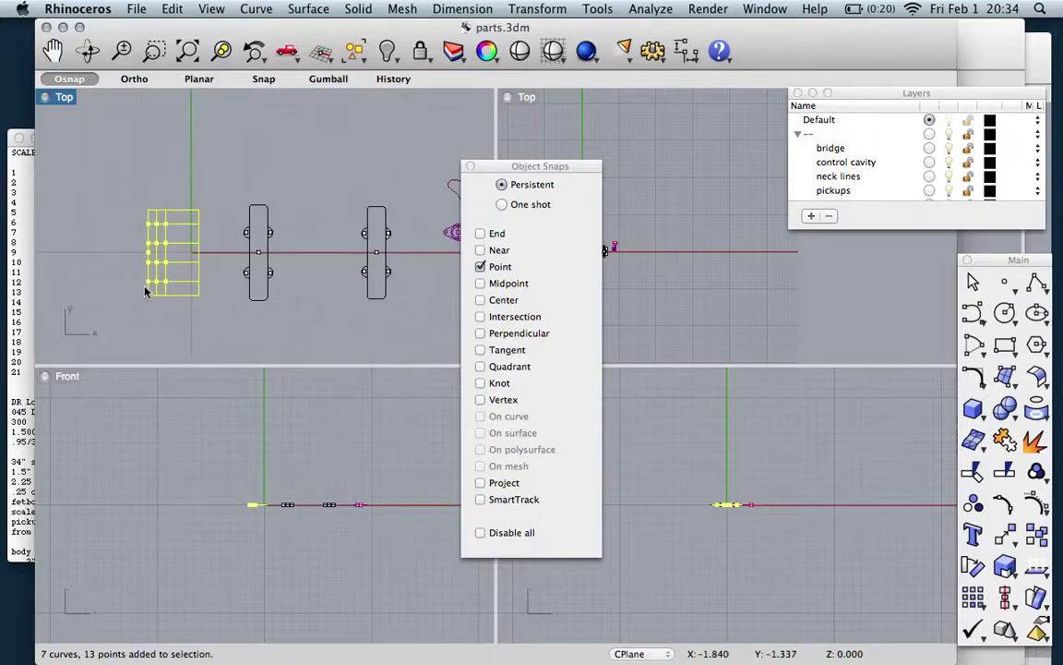
{"action": "scroll", "coordinate": [145, 291], "scroll_direction": "up", "scroll_amount": 3}
{"action": "left_click_drag", "start_coordinate": [120, 171], "coordinate": [369, 314]}
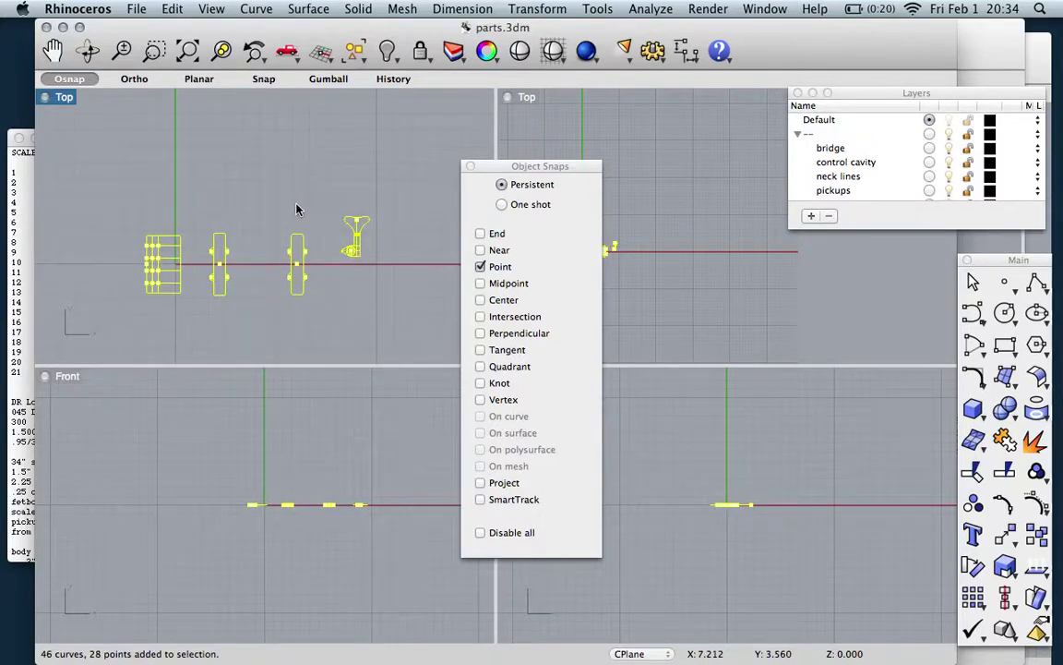
{"action": "key", "text": "super+c"}
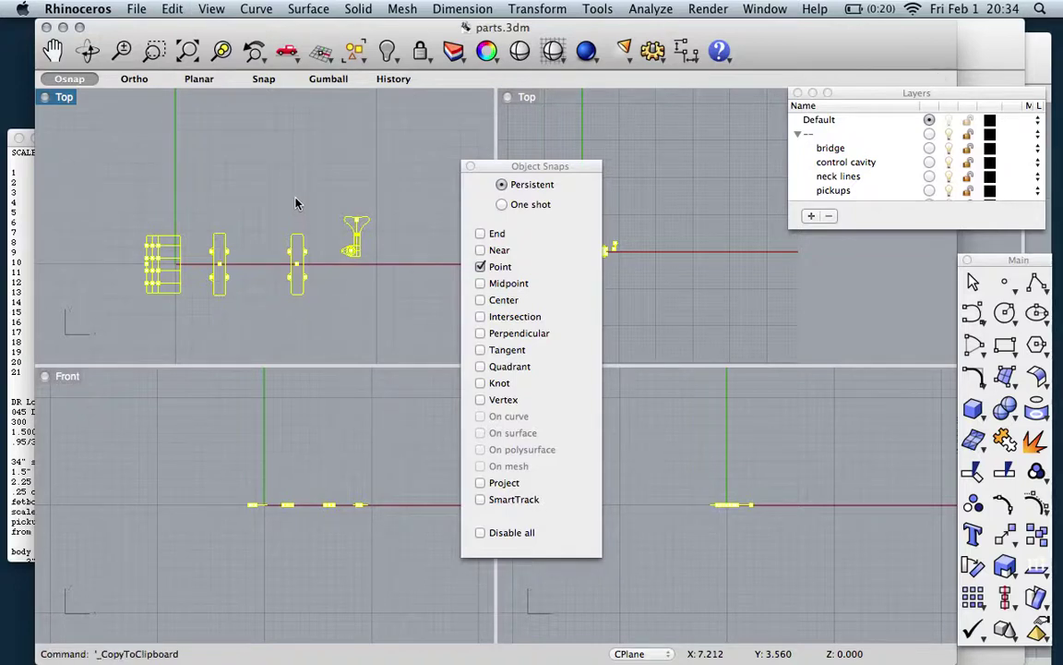
Close parts.3dm and paste the copied parts into newbass.3dm.
{"action": "left_click", "coordinate": [47, 28]}
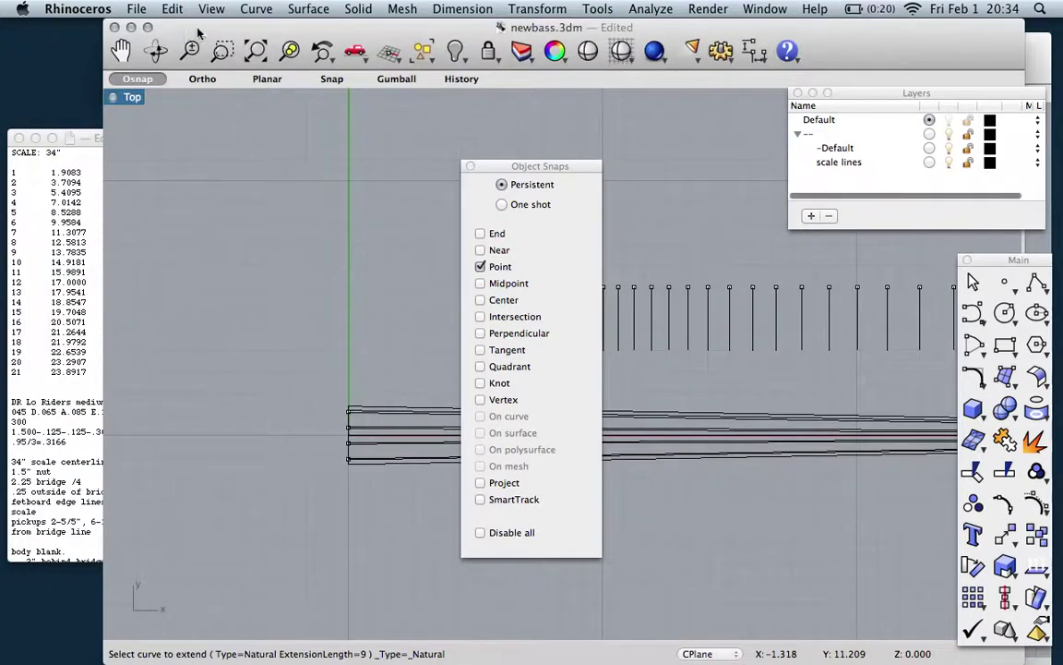
{"action": "scroll", "coordinate": [196, 368], "scroll_direction": "down", "scroll_amount": 5}
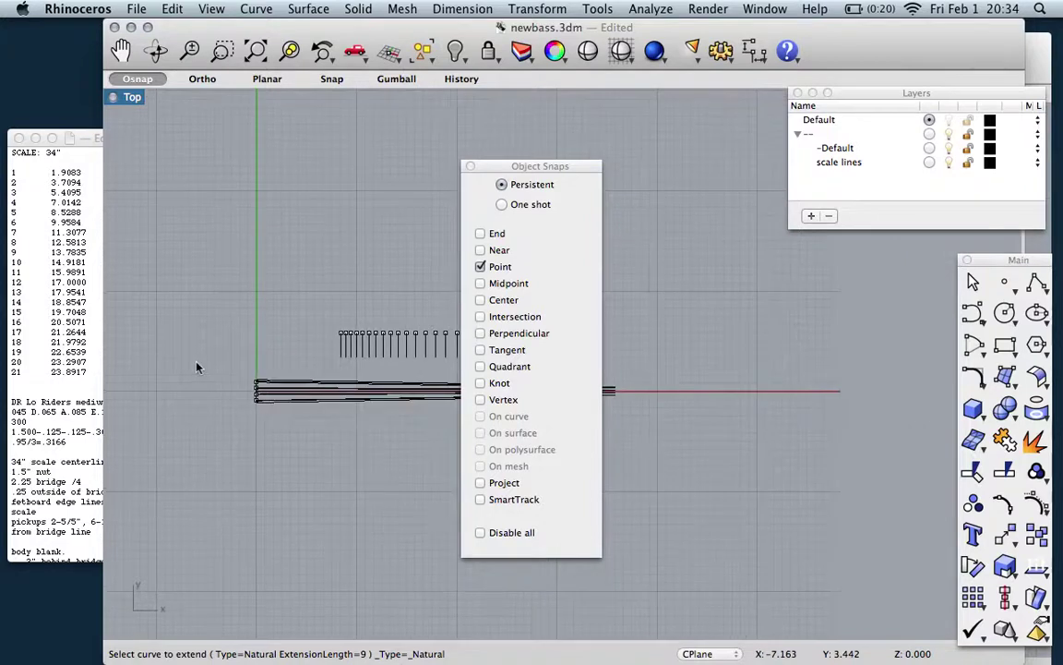
{"action": "key", "text": "super+v"}
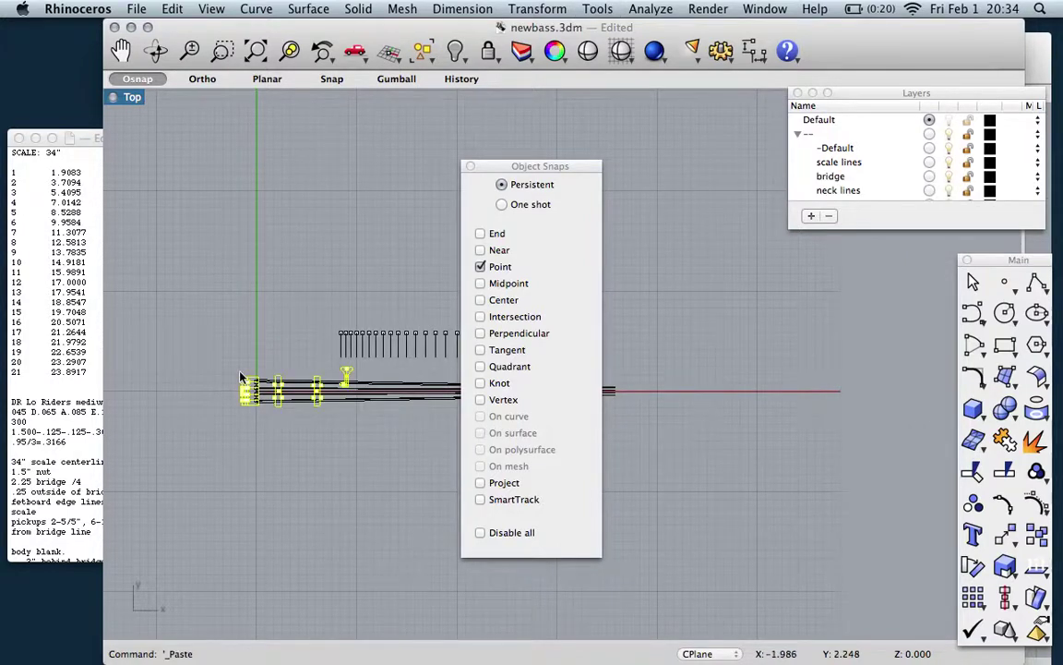
{"action": "scroll", "coordinate": [249, 388], "scroll_direction": "up", "scroll_amount": 3}
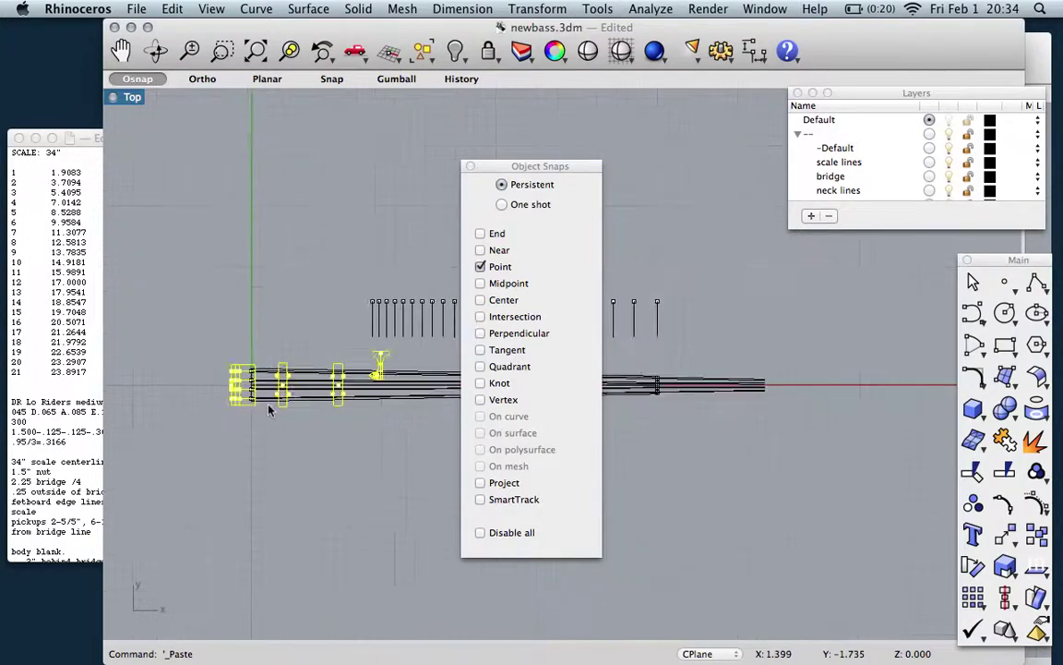
{"action": "scroll", "coordinate": [256, 395], "scroll_direction": "up", "scroll_amount": 5}
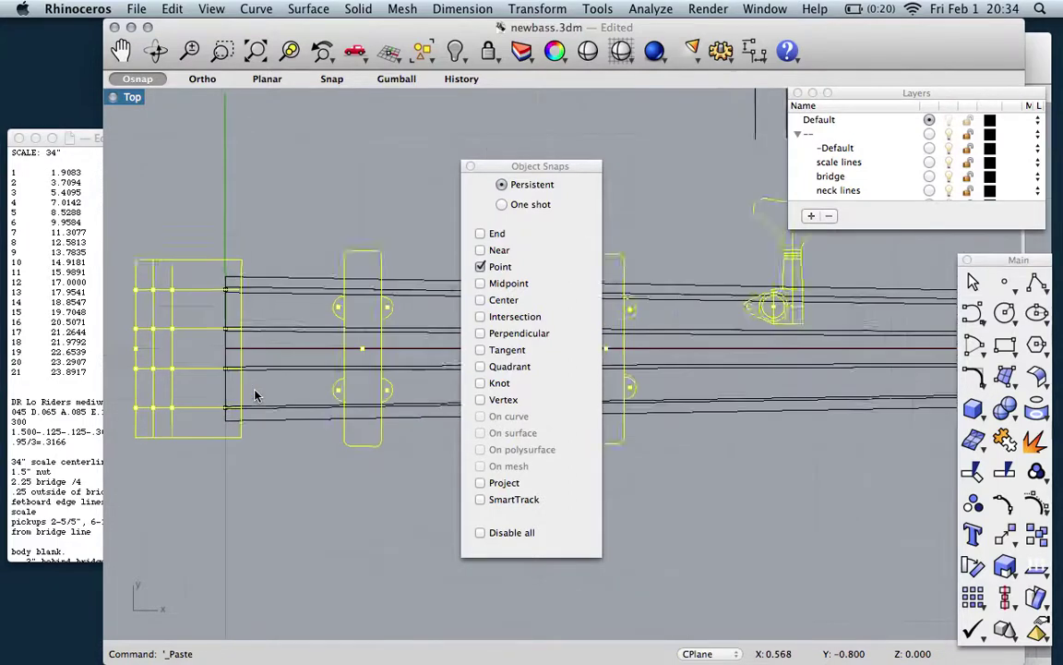
{"action": "scroll", "coordinate": [256, 395], "scroll_direction": "down", "scroll_amount": 2}
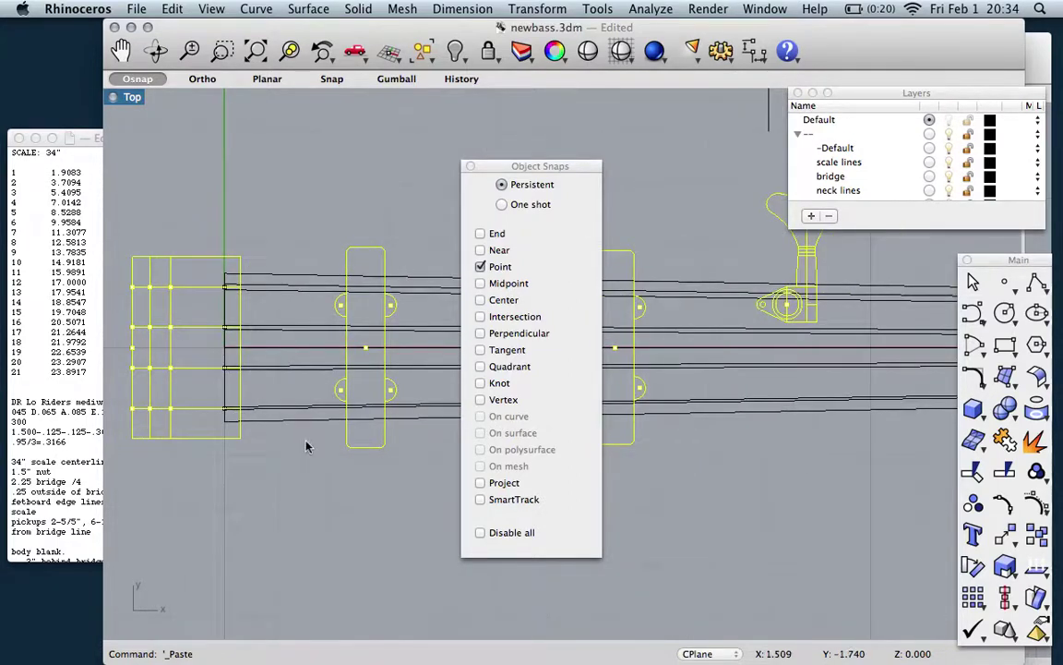
{"action": "scroll", "coordinate": [308, 446], "scroll_direction": "down", "scroll_amount": 2}
Nudge the pasted parts up above the string lines, deselect them, and move the Object Snaps panel aside.
{"action": "key", "text": "alt+Up"}
{"action": "key", "text": "alt+Up"}
{"action": "key", "text": "alt+Up"}
{"action": "key", "text": "alt+Left"}
{"action": "key", "text": "alt+Left"}
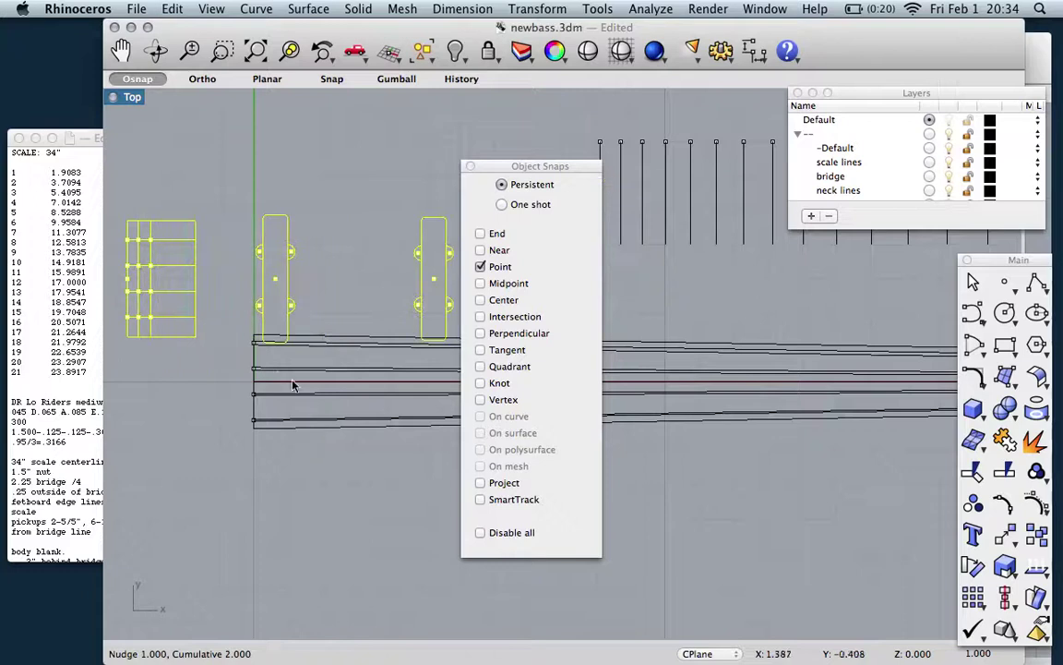
{"action": "key", "text": "alt+Right"}
{"action": "key", "text": "alt+Up"}
{"action": "key", "text": "alt+Up"}
{"action": "key", "text": "alt+Left"}
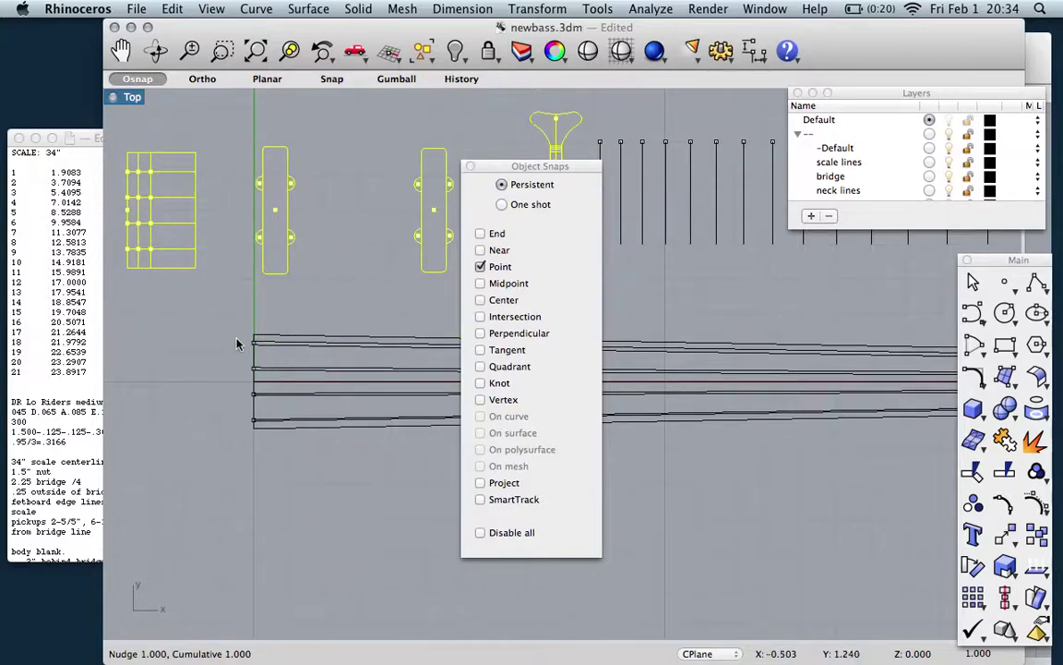
{"action": "left_click", "coordinate": [226, 313]}
{"action": "left_click_drag", "start_coordinate": [549, 168], "coordinate": [823, 242]}
Select the bridge grid at the top-left of the drawing.
{"action": "left_click_drag", "start_coordinate": [116, 141], "coordinate": [180, 277]}
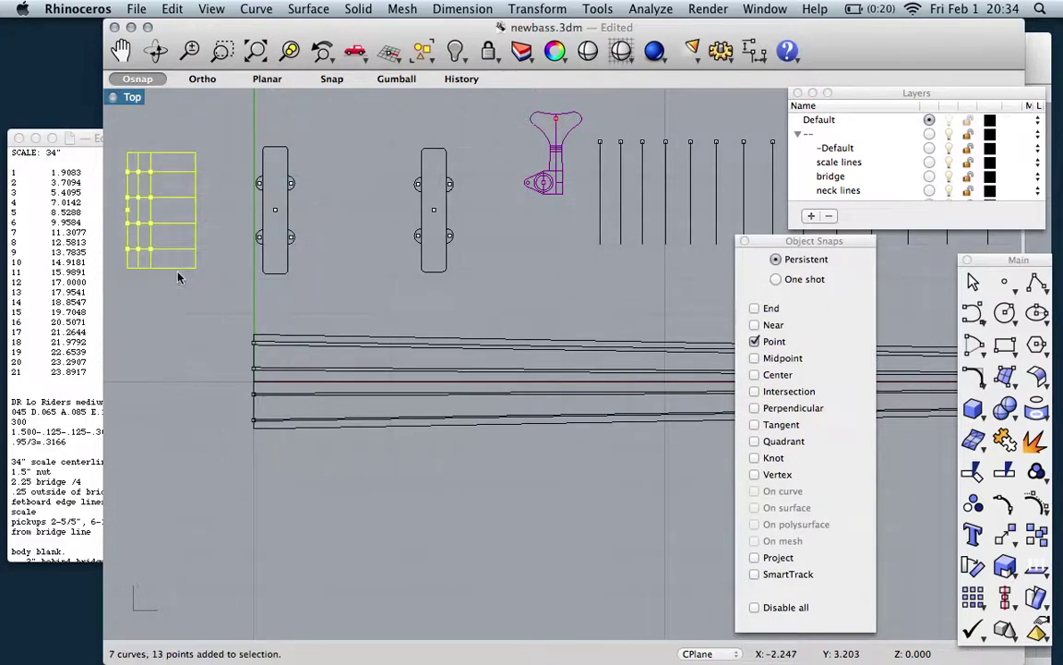
{"action": "left_click", "coordinate": [165, 138]}
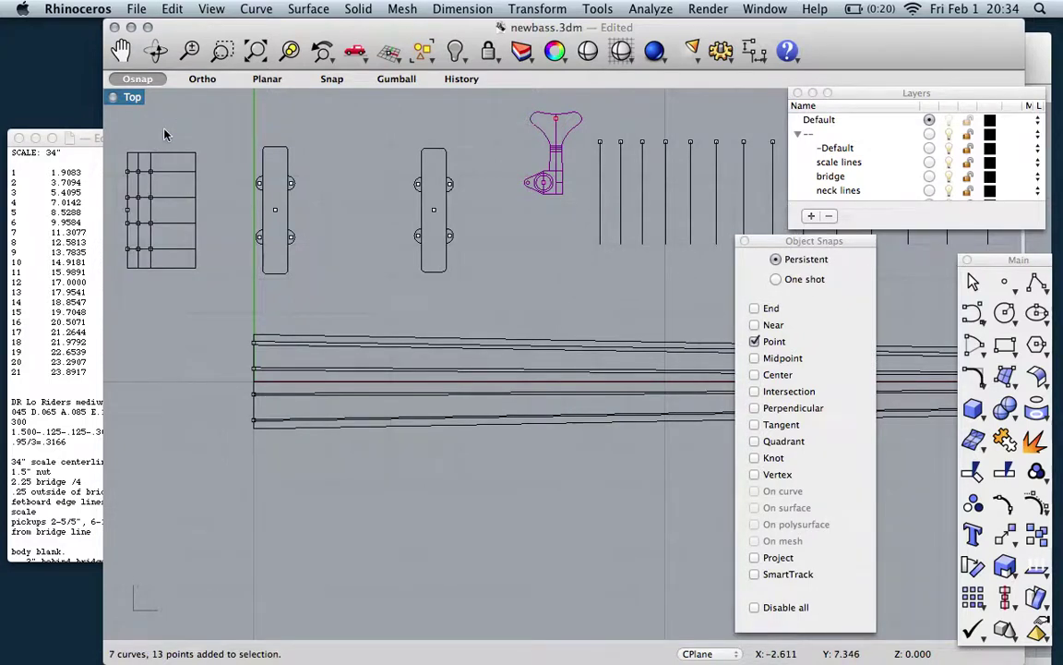
{"action": "left_click", "coordinate": [172, 10]}
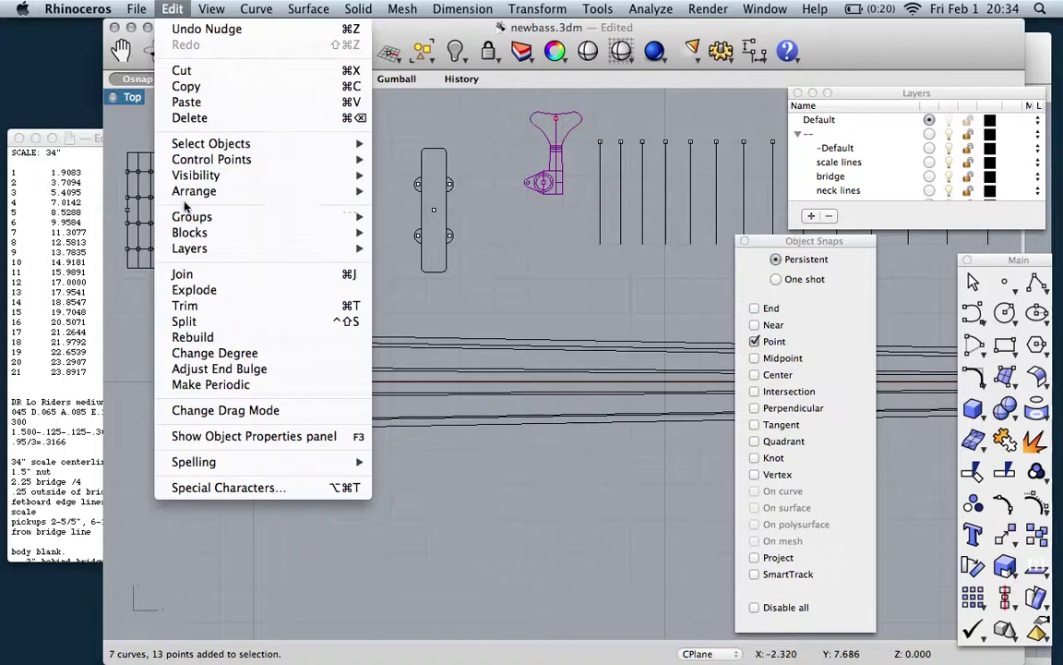
{"action": "mouse_move", "coordinate": [185, 216]}
{"action": "left_click", "coordinate": [125, 279]}
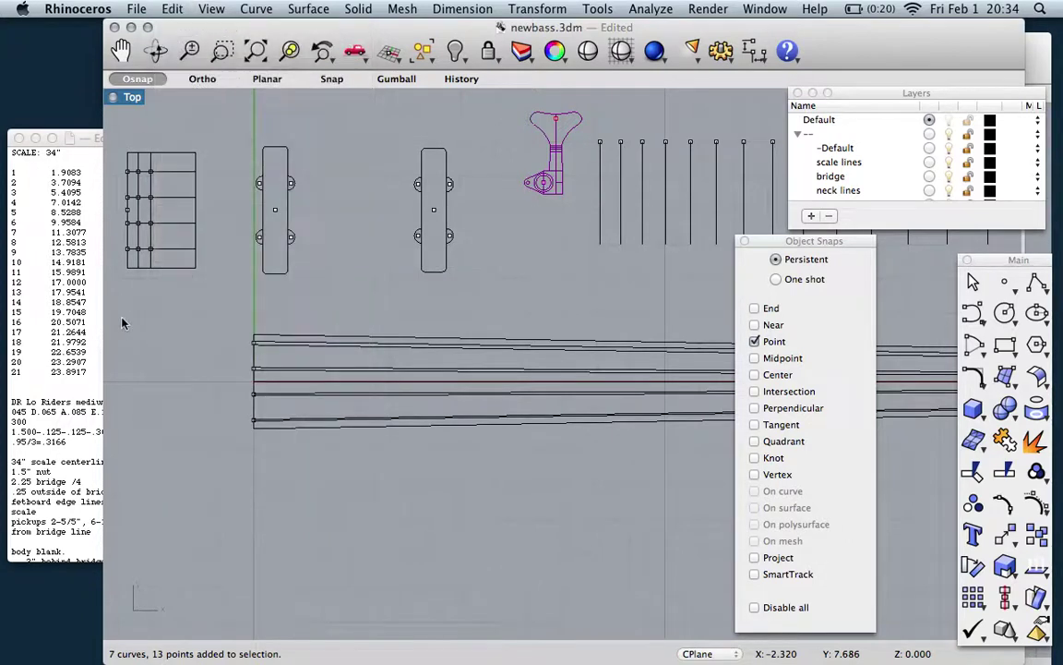
{"action": "left_click", "coordinate": [130, 223]}
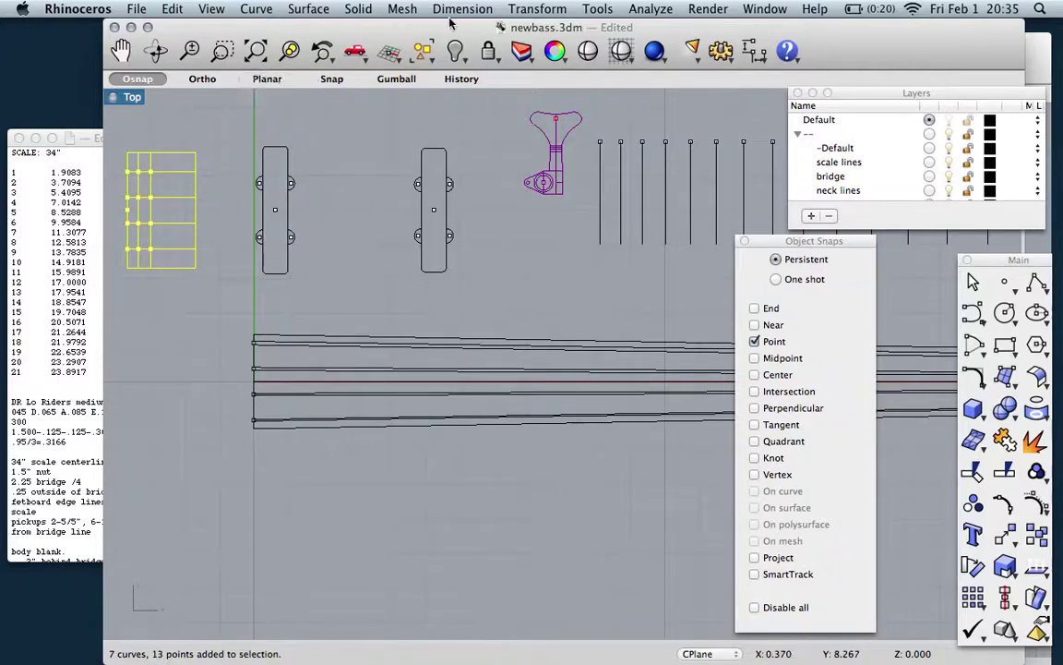
Move the bridge grid with snapping onto the strings' left ends and nudge it slightly into place.
{"action": "left_click", "coordinate": [535, 9]}
{"action": "left_click", "coordinate": [529, 30]}
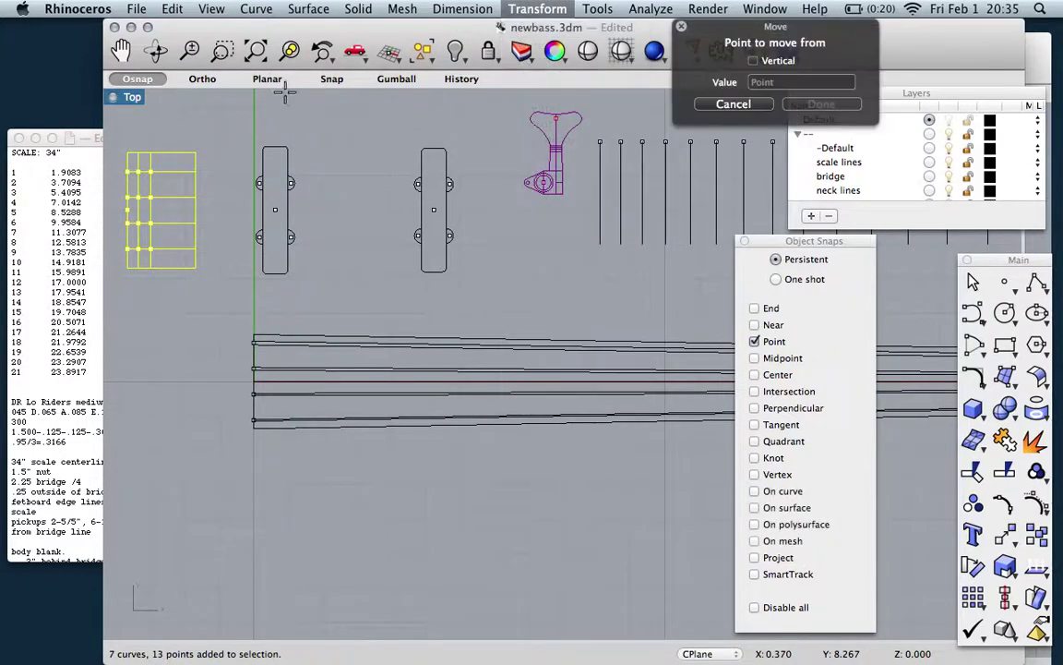
{"action": "left_click", "coordinate": [323, 82]}
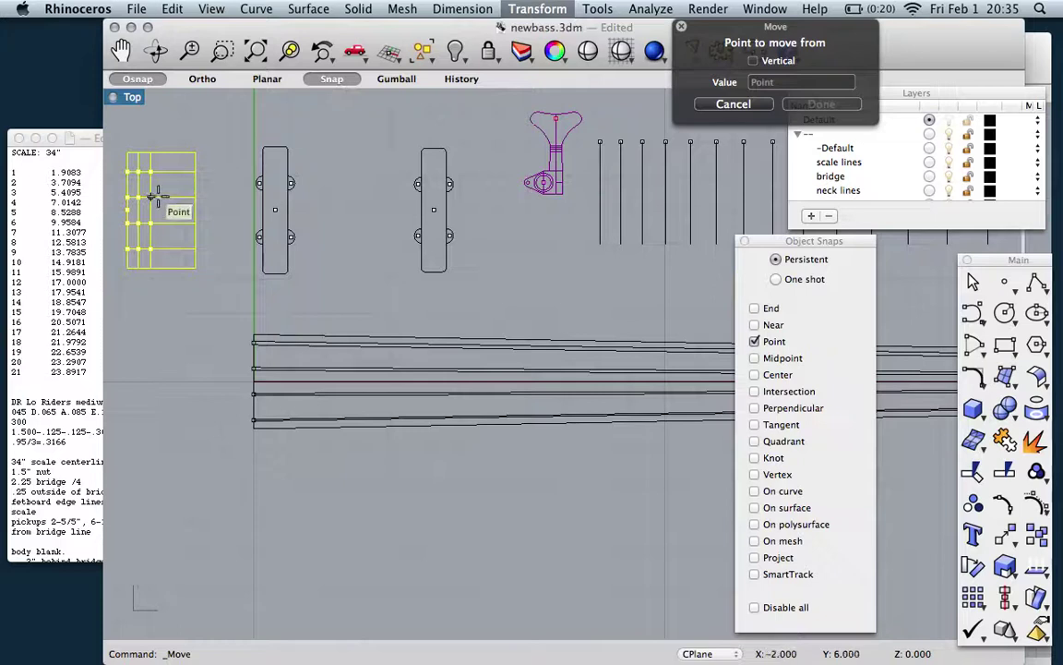
{"action": "left_click", "coordinate": [127, 211]}
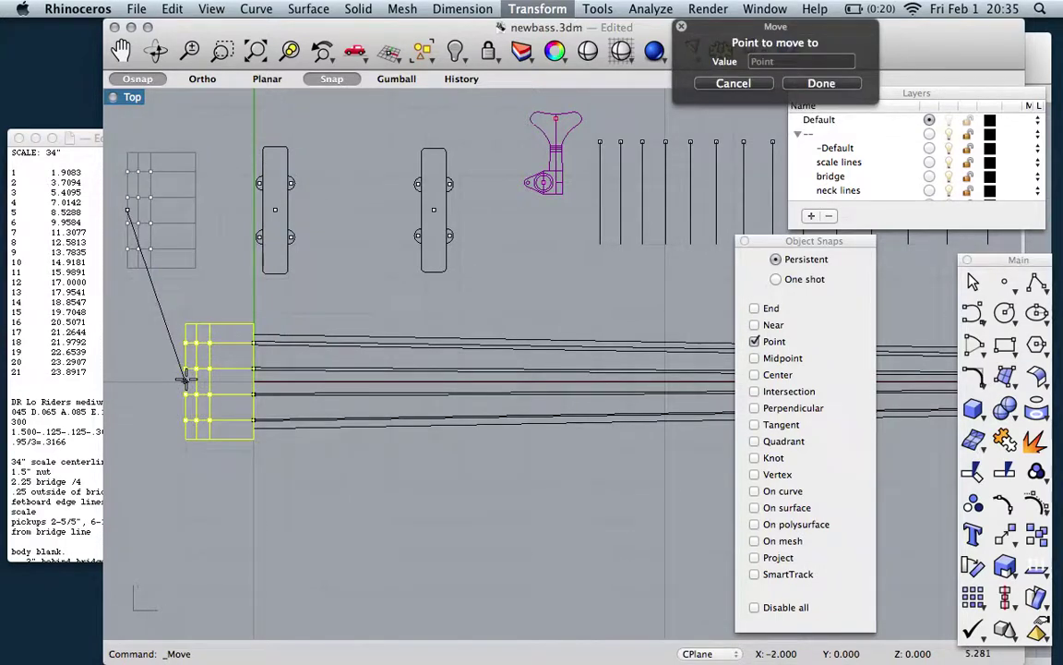
{"action": "left_click", "coordinate": [186, 379]}
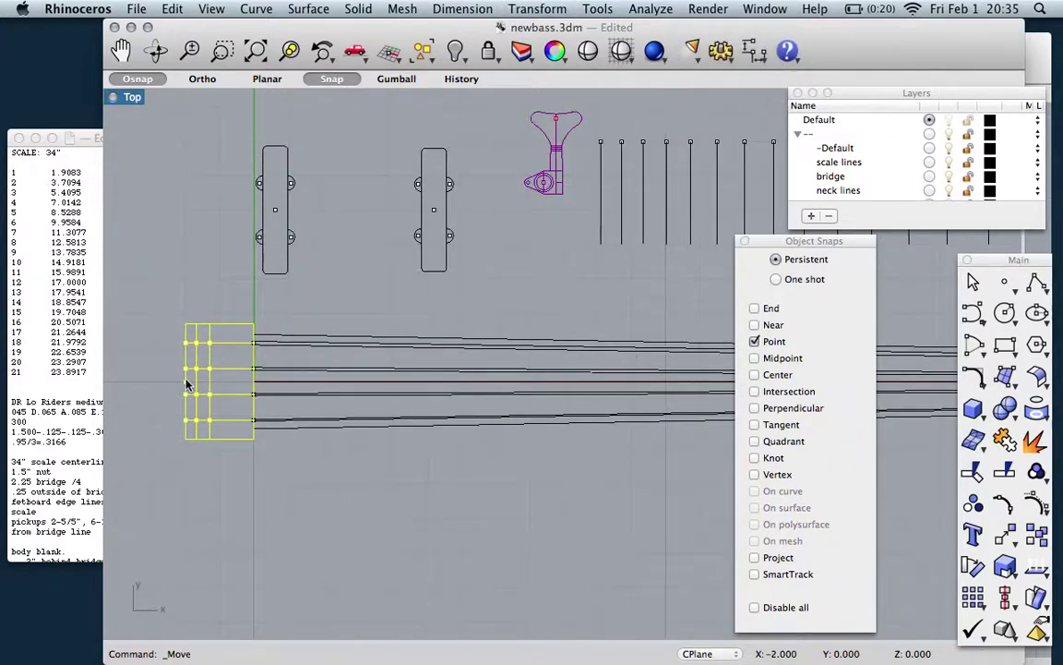
{"action": "scroll", "coordinate": [186, 380], "scroll_direction": "up", "scroll_amount": 5}
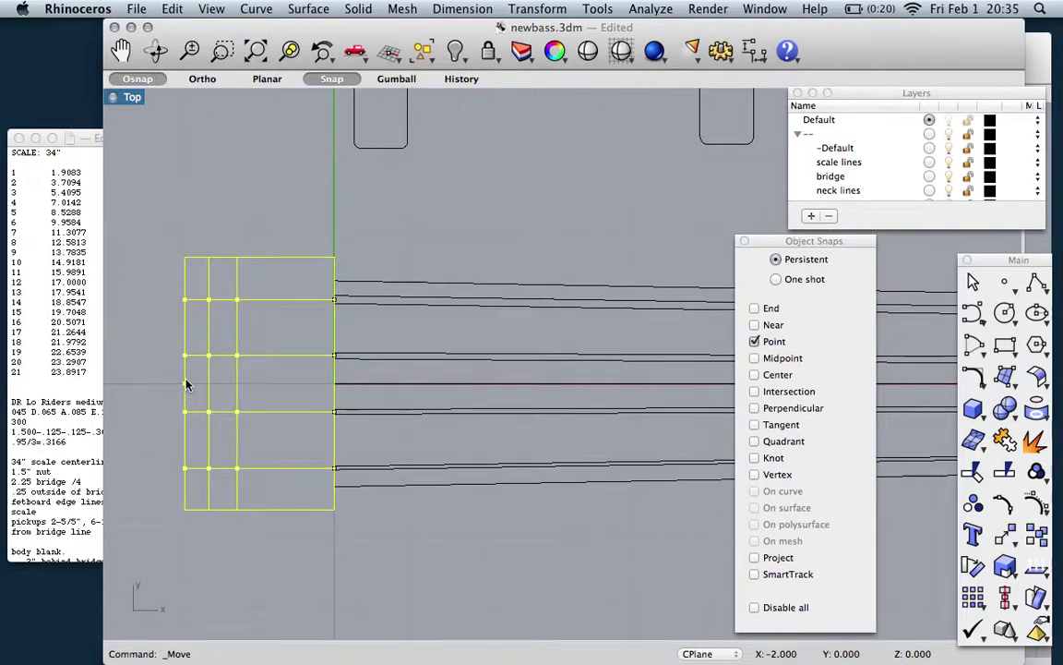
{"action": "key", "text": "alt+Right"}
{"action": "key", "text": "alt+Right"}
{"action": "key", "text": "alt+Right"}
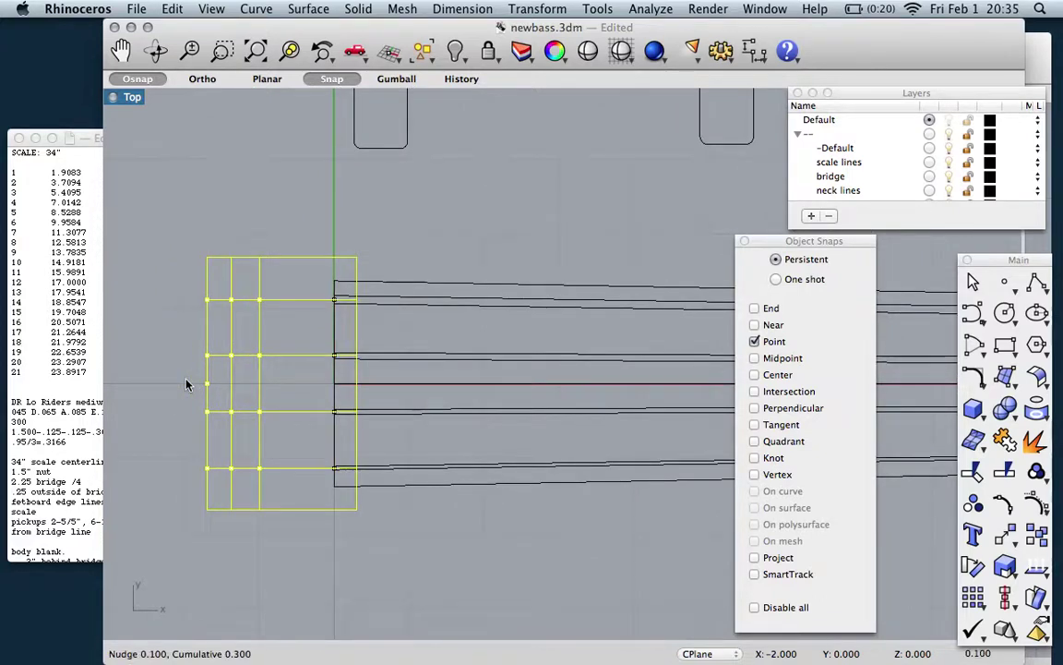
{"action": "key", "text": "alt+Left"}
{"action": "scroll", "coordinate": [311, 471], "scroll_direction": "up", "scroll_amount": 2}
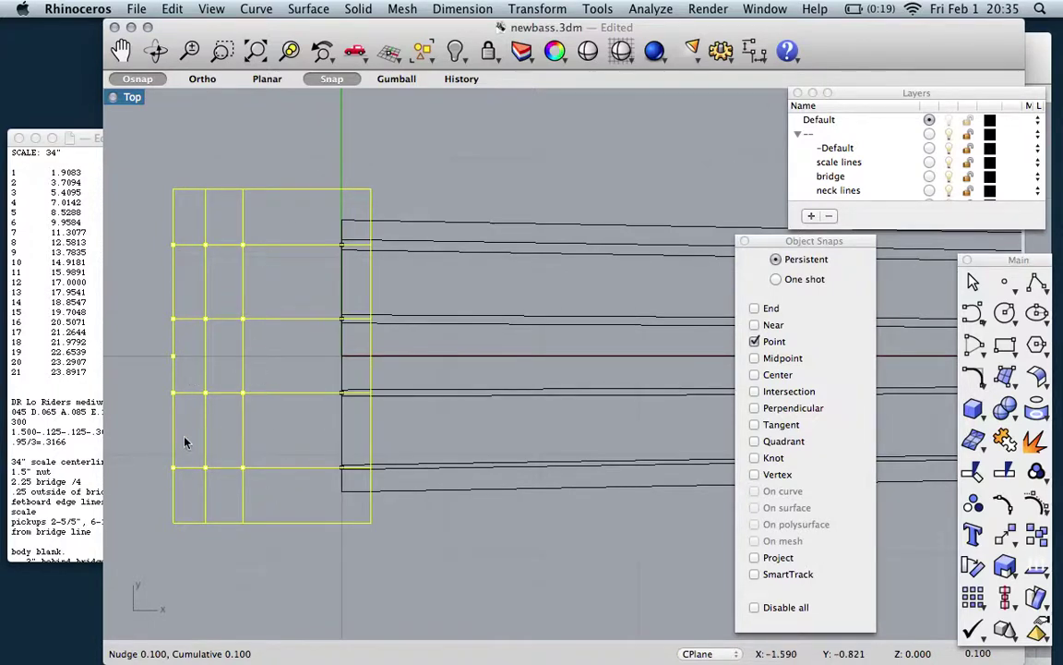
{"action": "scroll", "coordinate": [184, 442], "scroll_direction": "down", "scroll_amount": 2}
{"action": "scroll", "coordinate": [184, 442], "scroll_direction": "down", "scroll_amount": 2}
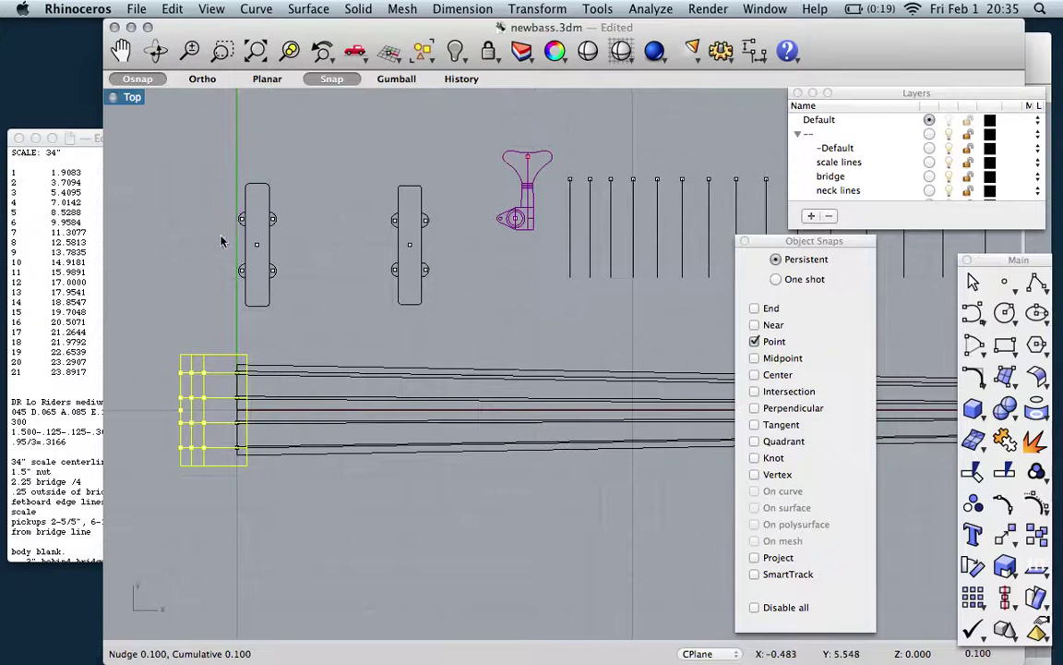
{"action": "left_click", "coordinate": [245, 211]}
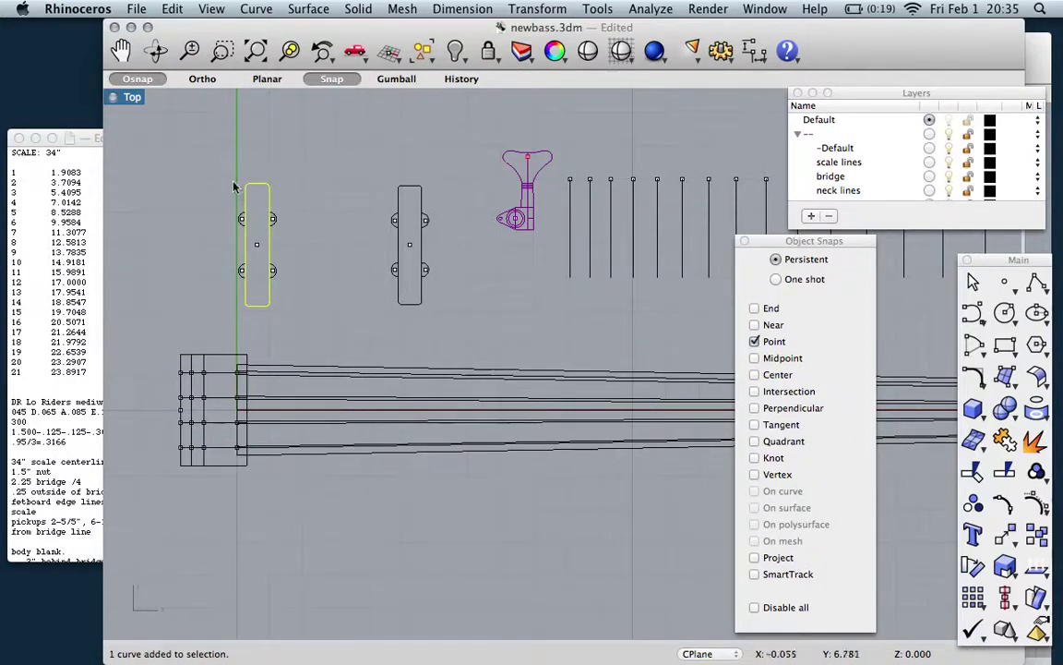
Group the parts of the left pickup, then the parts of the right pickup, with Edit > Groups > Group.
{"action": "left_click", "coordinate": [234, 185]}
{"action": "left_click_drag", "start_coordinate": [216, 147], "coordinate": [317, 329]}
{"action": "left_click", "coordinate": [177, 8]}
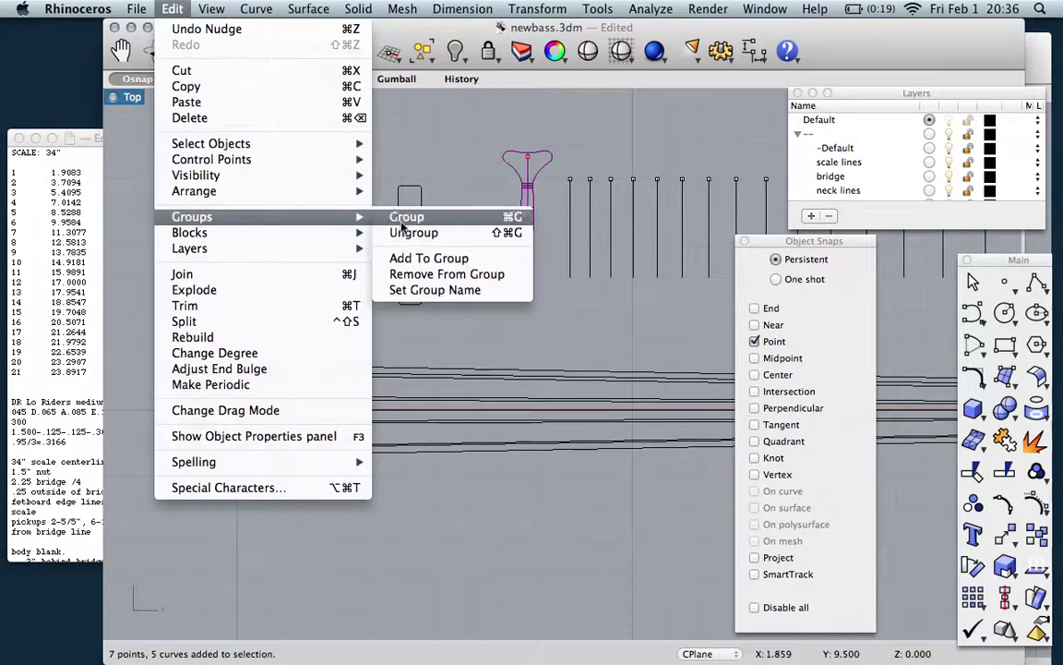
{"action": "left_click", "coordinate": [411, 218]}
{"action": "key", "text": "Escape"}
{"action": "left_click_drag", "start_coordinate": [311, 135], "coordinate": [422, 316]}
{"action": "left_click", "coordinate": [172, 8]}
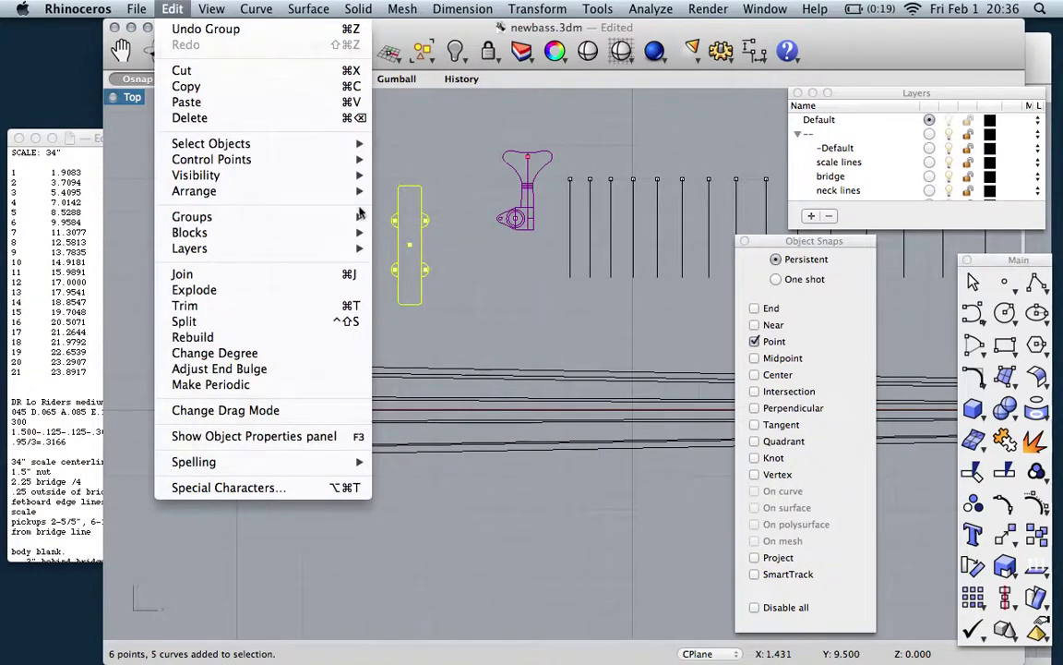
{"action": "mouse_move", "coordinate": [328, 218]}
{"action": "left_click", "coordinate": [397, 218]}
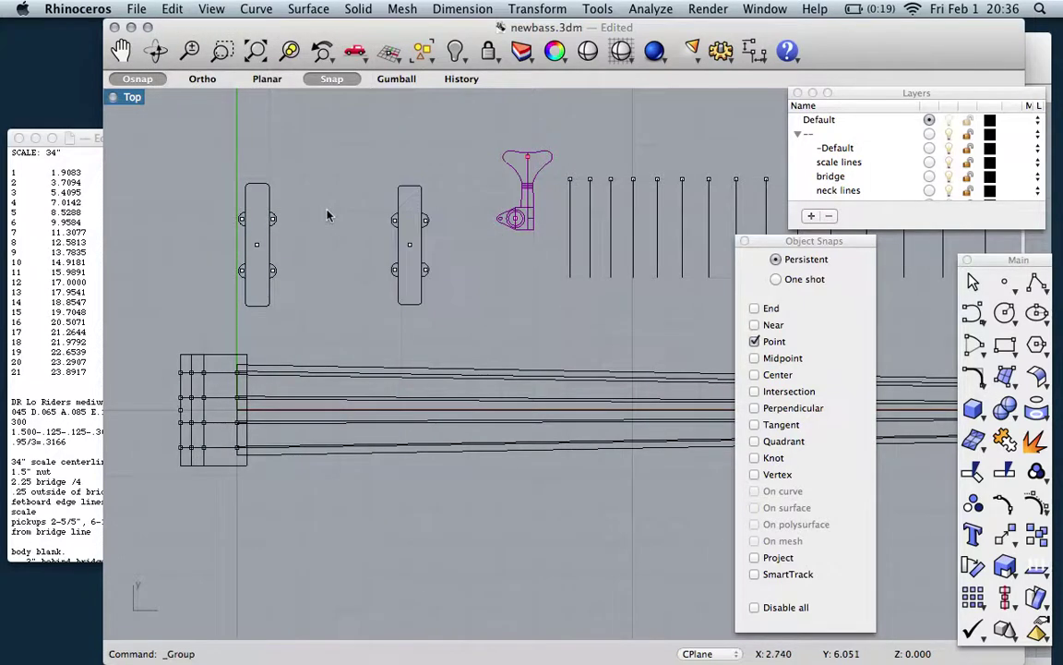
Move both grouped pickups down onto the string lines beside the bridge.
{"action": "left_click", "coordinate": [314, 271]}
{"action": "left_click_drag", "start_coordinate": [313, 271], "coordinate": [450, 333]}
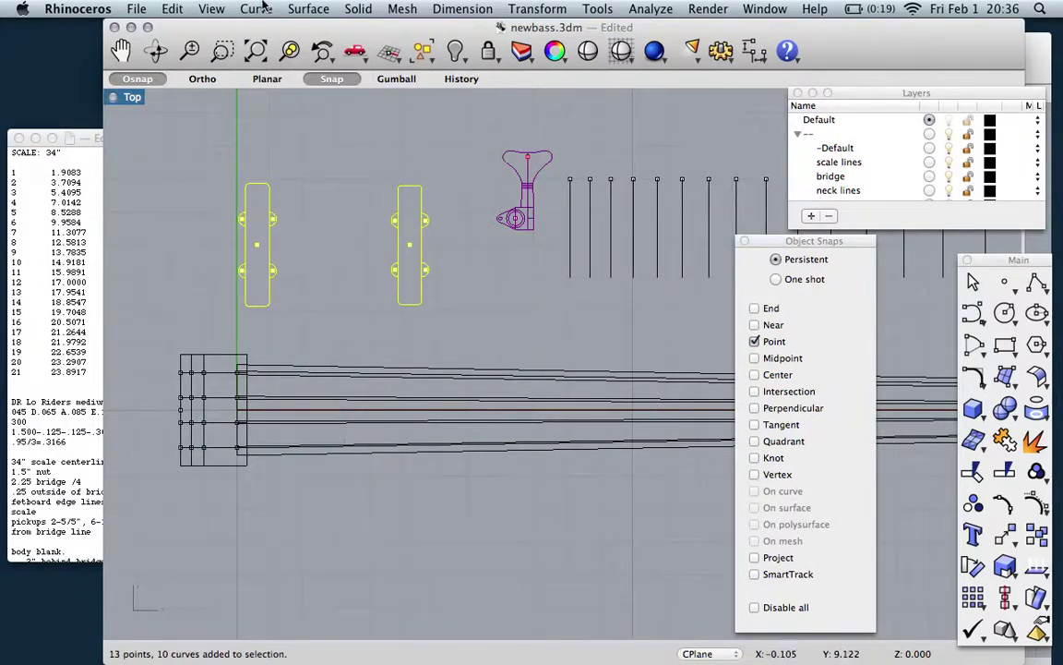
{"action": "left_click", "coordinate": [534, 9]}
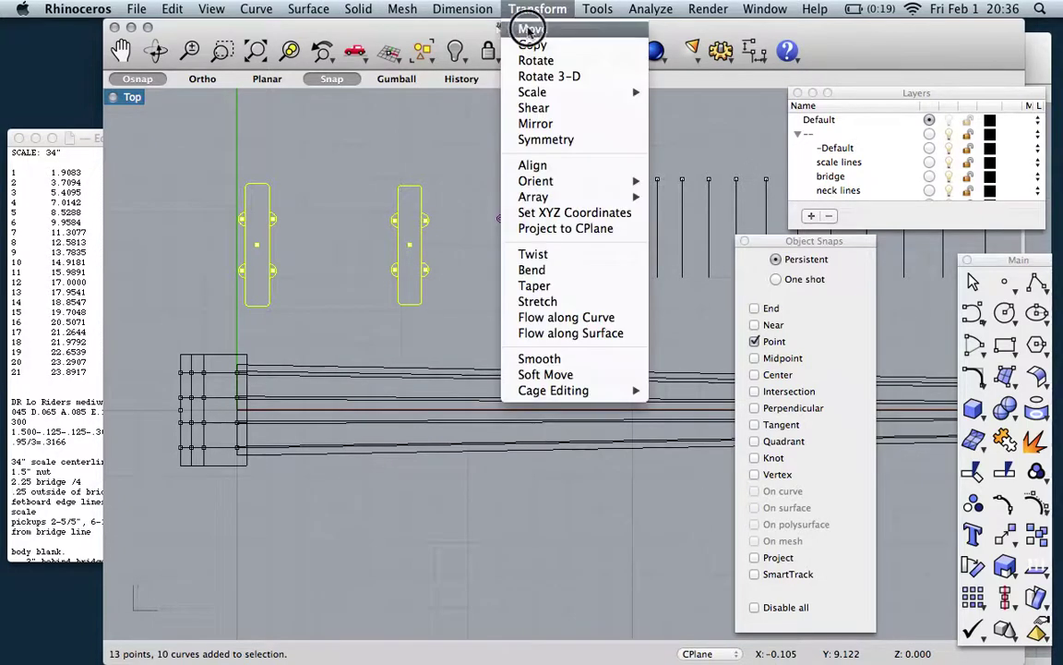
{"action": "left_click", "coordinate": [530, 28]}
{"action": "left_click", "coordinate": [256, 242]}
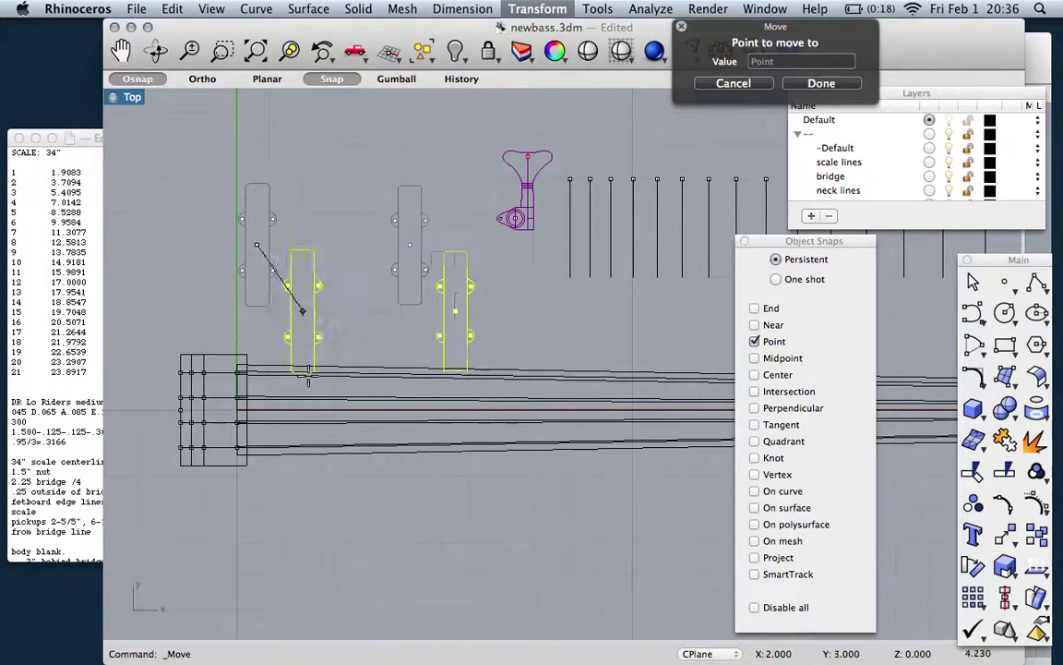
{"action": "left_click", "coordinate": [303, 409]}
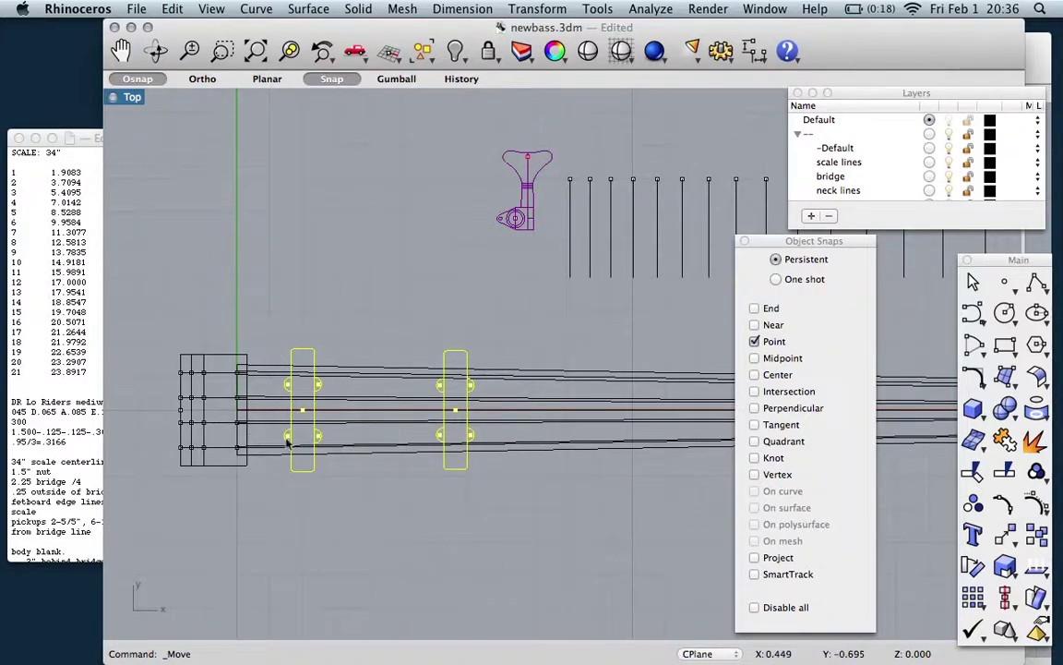
{"action": "scroll", "coordinate": [344, 457], "scroll_direction": "down", "scroll_amount": 3}
Drop the tuner drawing at the snapped point past the nut.
{"action": "scroll", "coordinate": [345, 456], "scroll_direction": "up", "scroll_amount": 3}
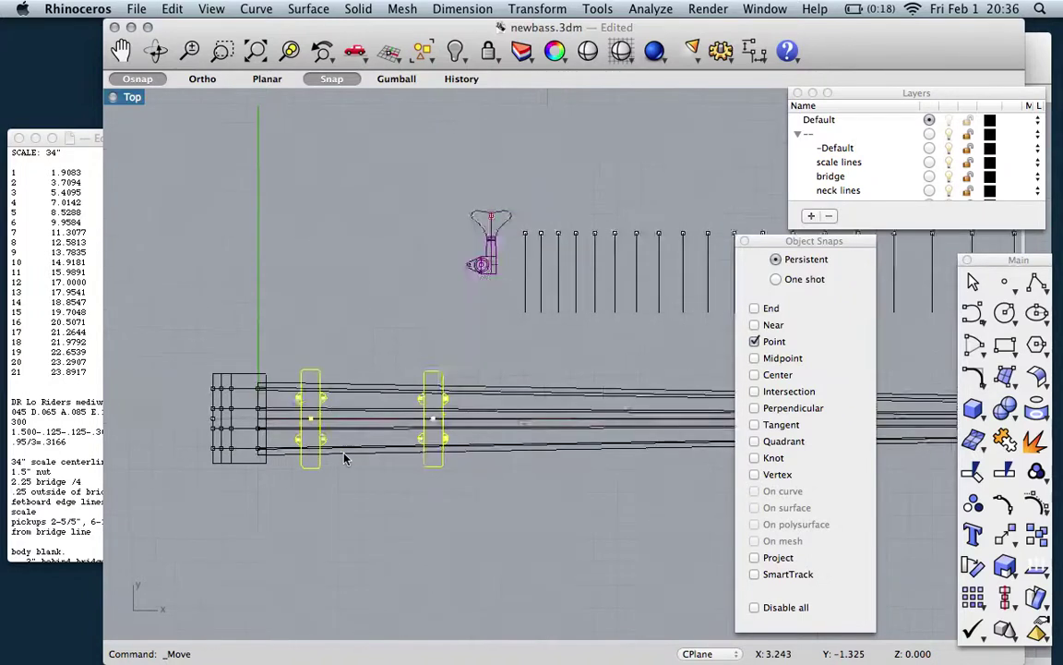
{"action": "scroll", "coordinate": [345, 457], "scroll_direction": "down", "scroll_amount": 2}
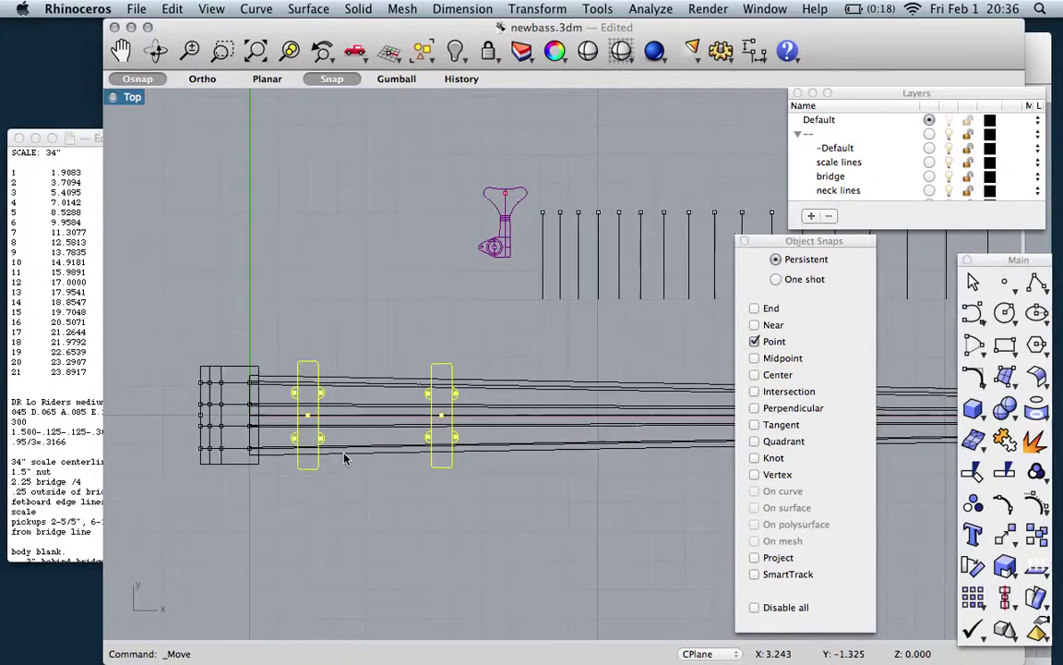
{"action": "scroll", "coordinate": [257, 462], "scroll_direction": "down", "scroll_amount": 5}
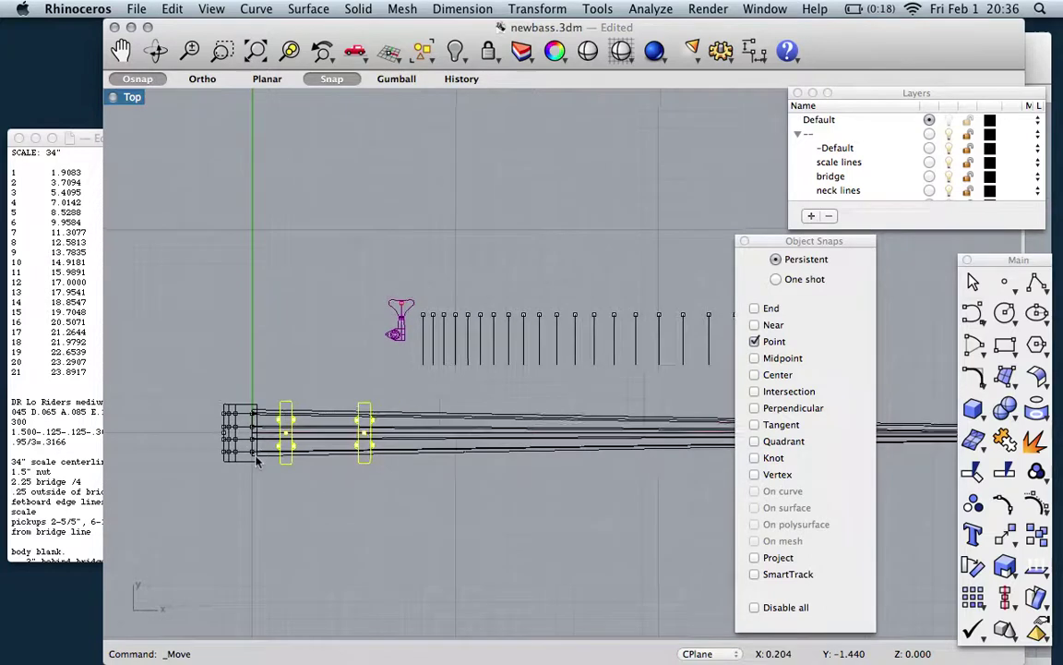
{"action": "scroll", "coordinate": [256, 462], "scroll_direction": "up", "scroll_amount": 2}
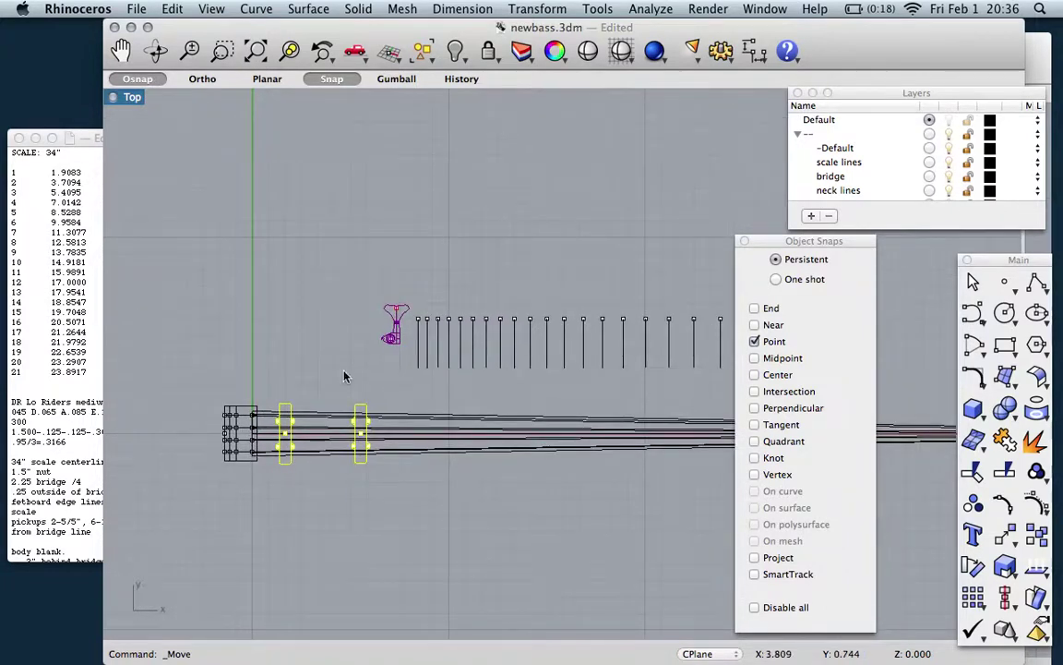
{"action": "left_click", "coordinate": [386, 348]}
{"action": "scroll", "coordinate": [388, 348], "scroll_direction": "up", "scroll_amount": 4}
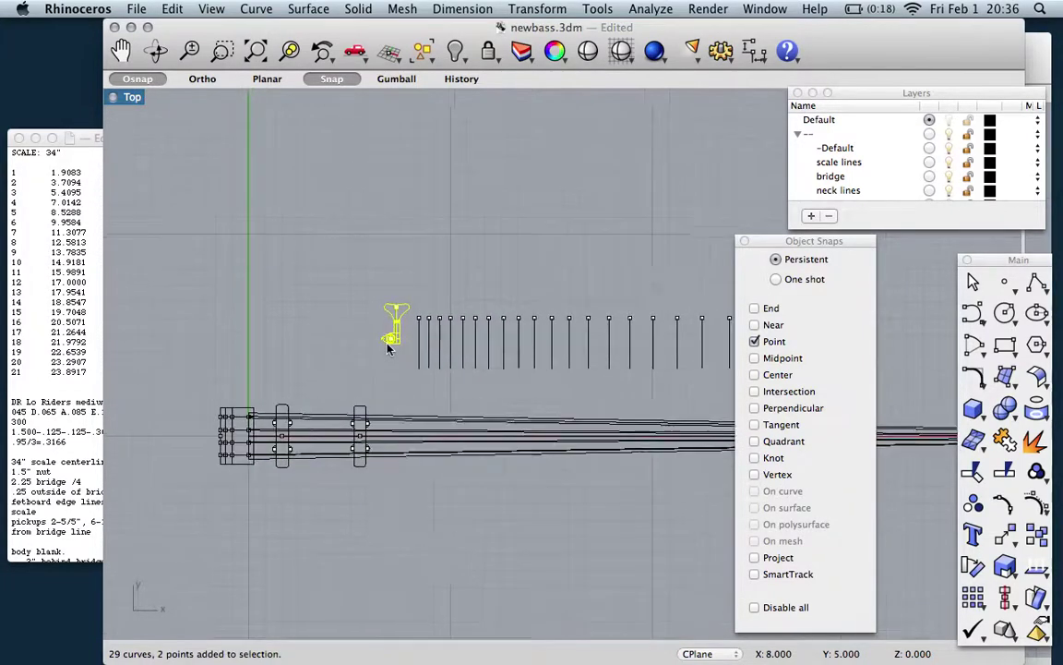
Nudge the tuner with Alt+arrow steps onto the top string line, fine-tune it leftward, and copy it.
{"action": "key", "text": "alt+Right"}
{"action": "key", "text": "alt+Right"}
{"action": "key", "text": "alt+Right"}
{"action": "key", "text": "alt+Right"}
{"action": "key", "text": "alt+Right"}
{"action": "key", "text": "alt+Right"}
{"action": "key", "text": "alt+Right"}
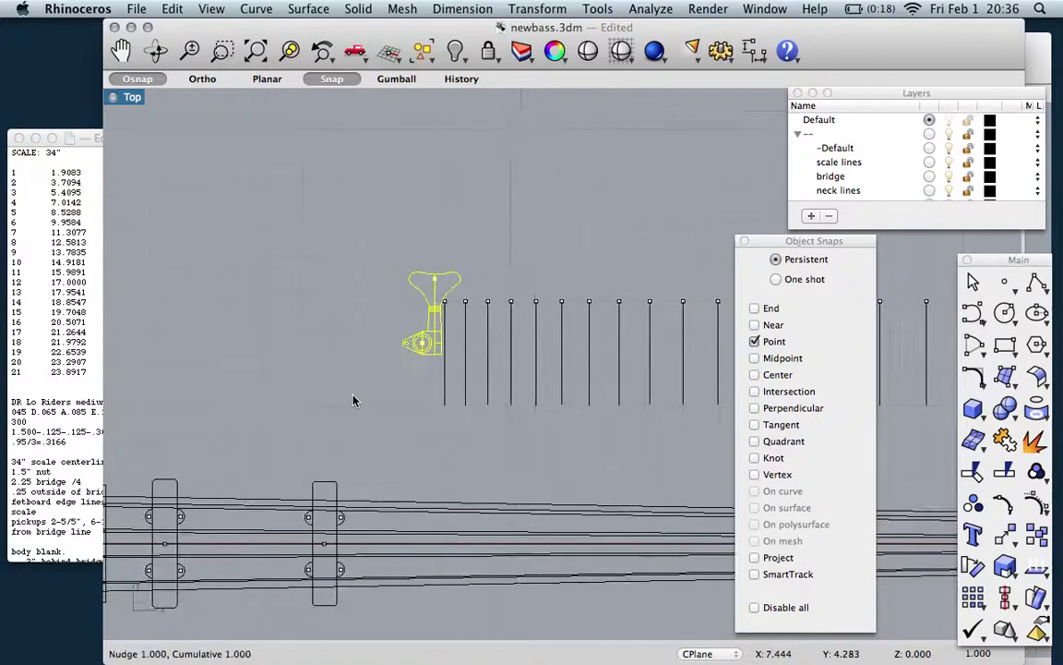
{"action": "scroll", "coordinate": [493, 441], "scroll_direction": "right", "scroll_amount": 5}
{"action": "scroll", "coordinate": [494, 441], "scroll_direction": "right", "scroll_amount": 2}
{"action": "key", "text": "alt+Right"}
{"action": "key", "text": "alt+Right"}
{"action": "key", "text": "alt+Right"}
{"action": "key", "text": "alt+Right"}
{"action": "key", "text": "alt+Right"}
{"action": "key", "text": "alt+Right"}
{"action": "key", "text": "alt+Right"}
{"action": "key", "text": "alt+Right"}
{"action": "key", "text": "alt+Right"}
{"action": "key", "text": "alt+Right"}
{"action": "key", "text": "alt+Right"}
{"action": "key", "text": "alt+Right"}
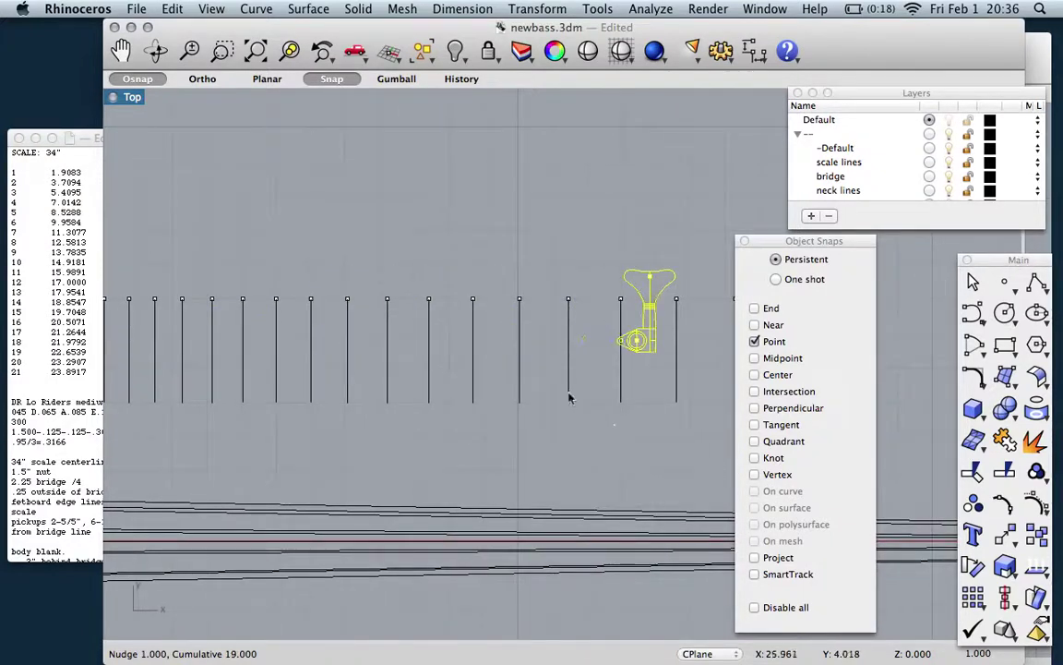
{"action": "scroll", "coordinate": [574, 467], "scroll_direction": "down", "scroll_amount": 2}
{"action": "scroll", "coordinate": [575, 467], "scroll_direction": "right", "scroll_amount": 5}
{"action": "key", "text": "alt+Right"}
{"action": "key", "text": "alt+Right"}
{"action": "key", "text": "alt+Right"}
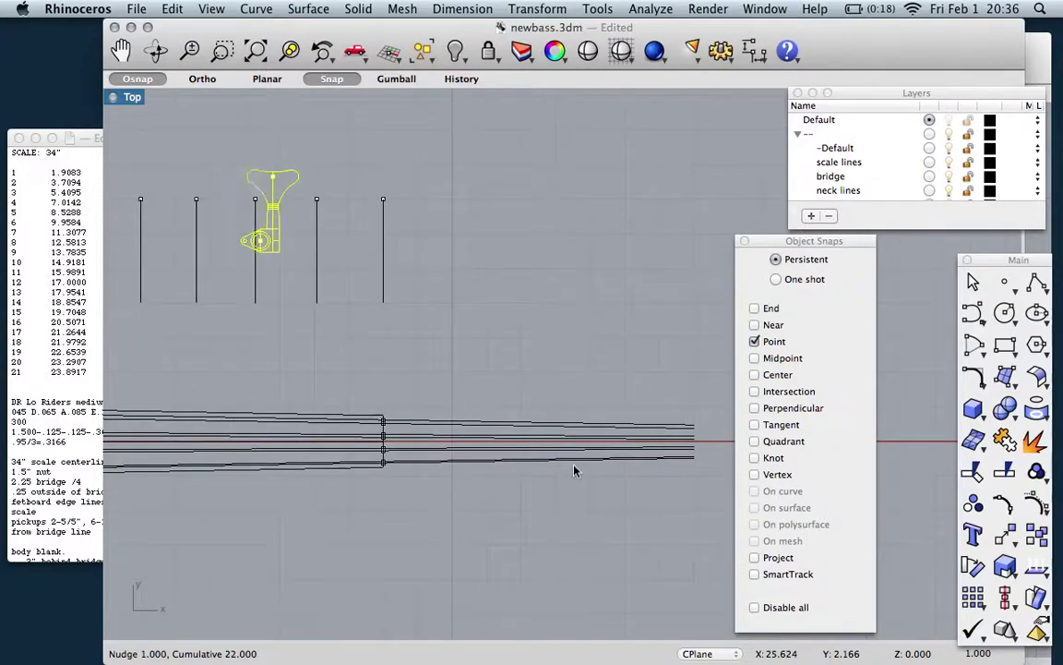
{"action": "key", "text": "alt+Right"}
{"action": "key", "text": "alt+Right"}
{"action": "key", "text": "alt+Right"}
{"action": "key", "text": "alt+Right"}
{"action": "key", "text": "alt+Right"}
{"action": "key", "text": "alt+Right"}
{"action": "key", "text": "alt+Right"}
{"action": "key", "text": "alt+Down"}
{"action": "key", "text": "alt+Down"}
{"action": "key", "text": "alt+Down"}
{"action": "key", "text": "alt+Down"}
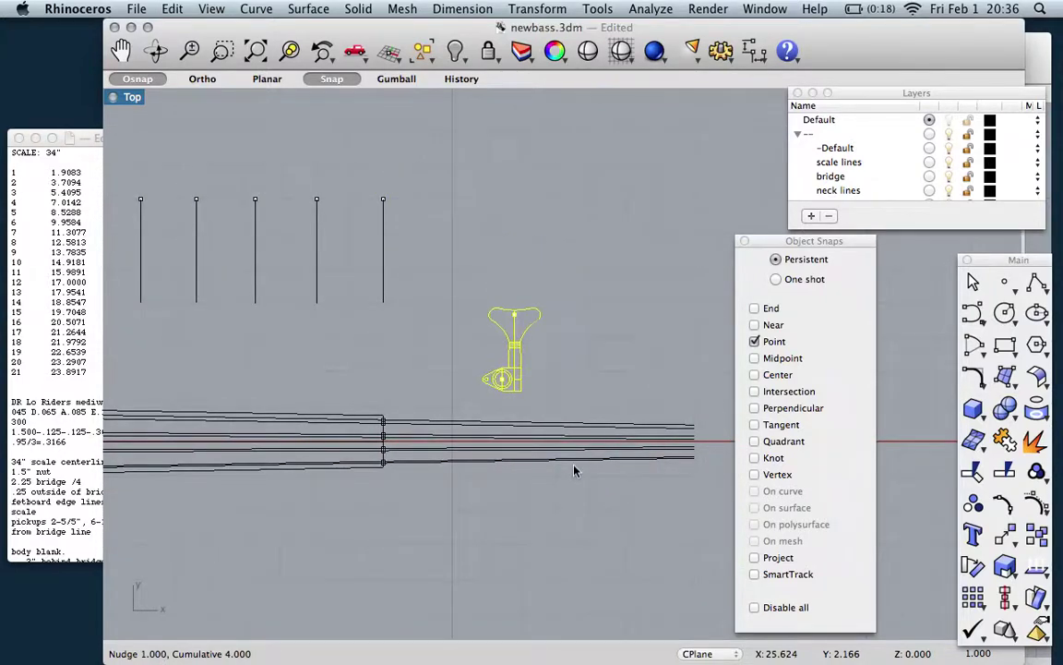
{"action": "key", "text": "alt+Down"}
{"action": "key", "text": "alt+Left"}
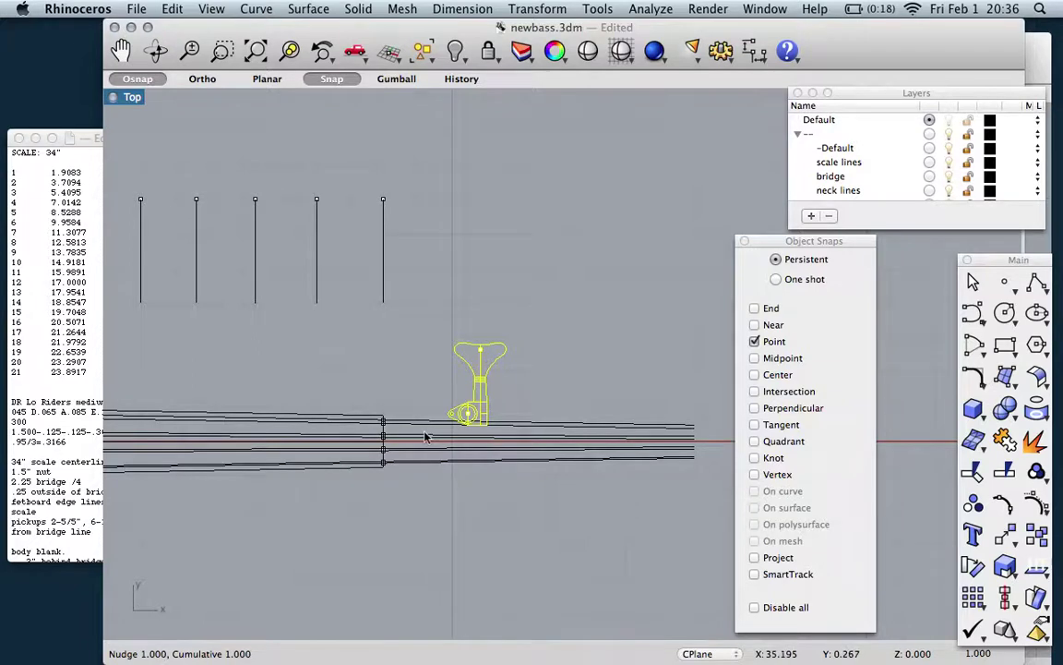
{"action": "scroll", "coordinate": [387, 435], "scroll_direction": "up", "scroll_amount": 3}
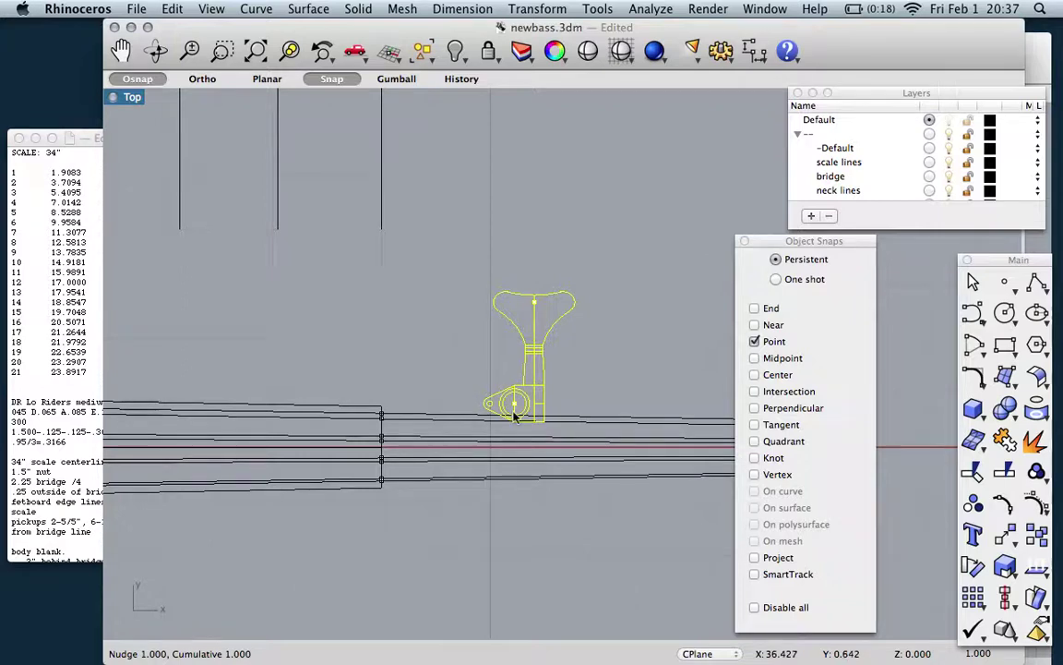
{"action": "key", "text": "ctrl+alt+Left"}
{"action": "key", "text": "ctrl+alt+Left"}
{"action": "key", "text": "ctrl+alt+Left"}
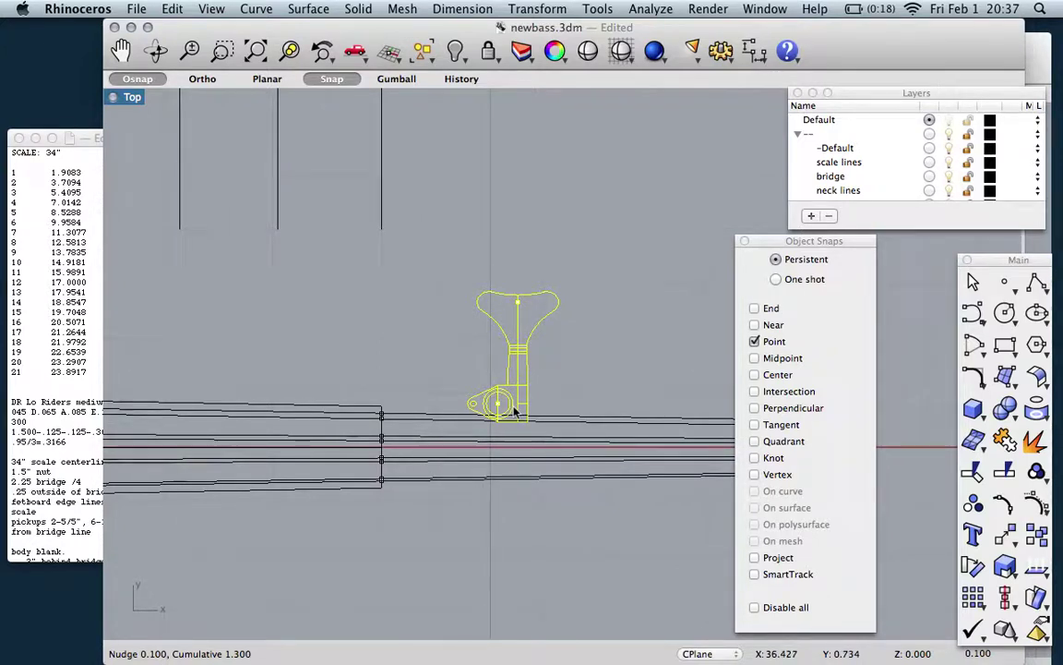
{"action": "key", "text": "super+c"}
Paste a second and a third tuner, shifting each to the right along the strings.
{"action": "key", "text": "super+v"}
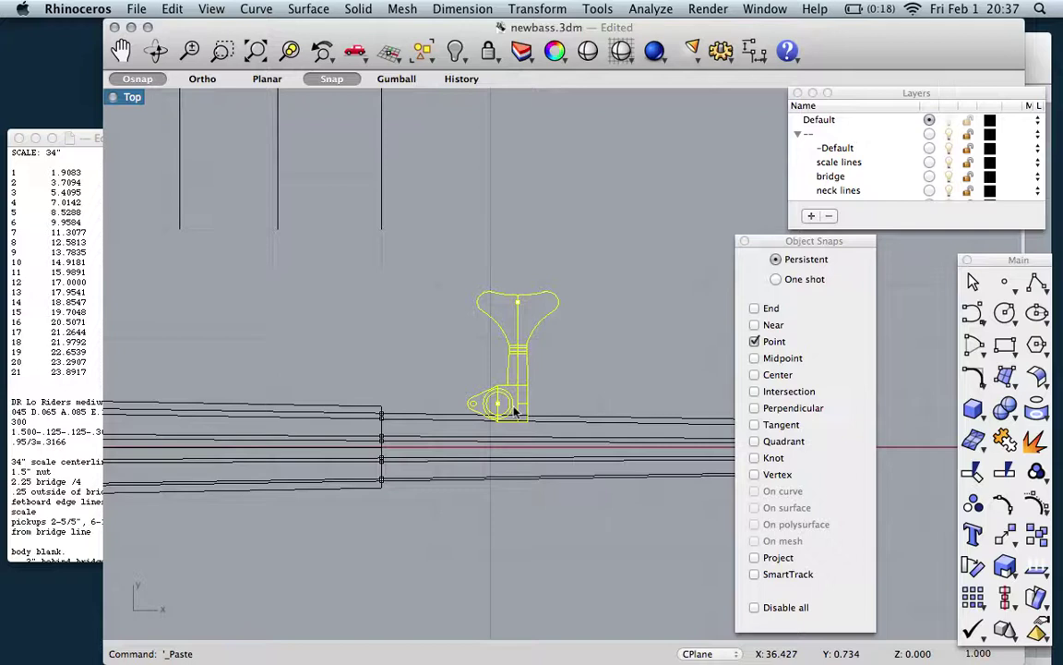
{"action": "key", "text": "alt+shift+Right"}
{"action": "key", "text": "super+c"}
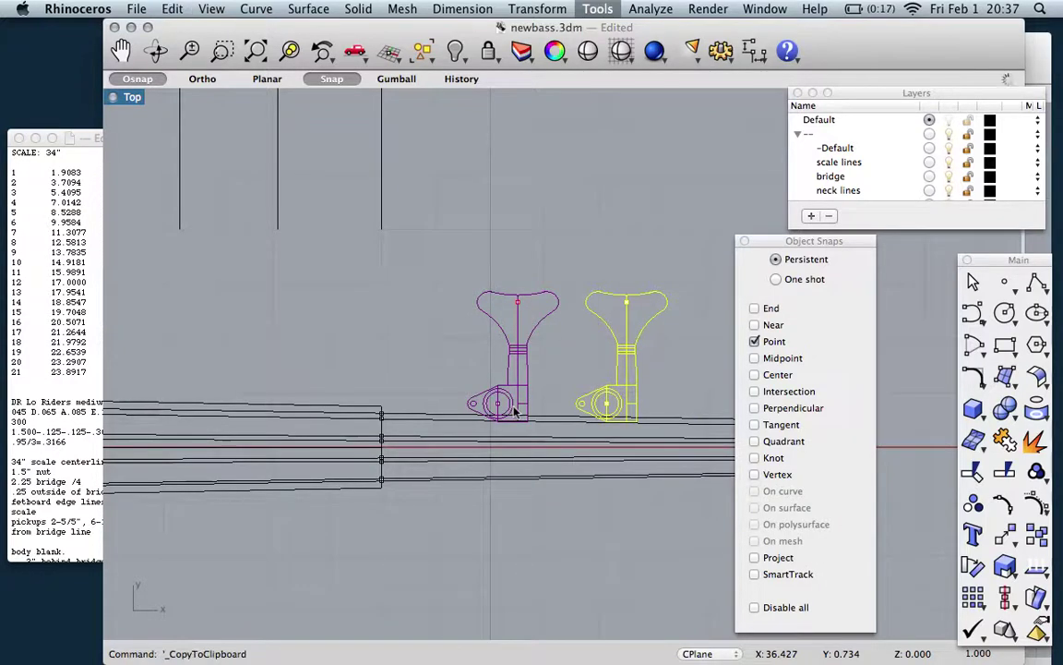
{"action": "key", "text": "super+v"}
{"action": "key", "text": "alt+Right"}
Paste a fourth tuner and shift it right to complete the row of four.
{"action": "key", "text": "alt+Right"}
{"action": "right_click_drag", "start_coordinate": [515, 412], "coordinate": [492, 414]}
{"action": "scroll", "coordinate": [492, 414], "scroll_direction": "right", "scroll_amount": 3}
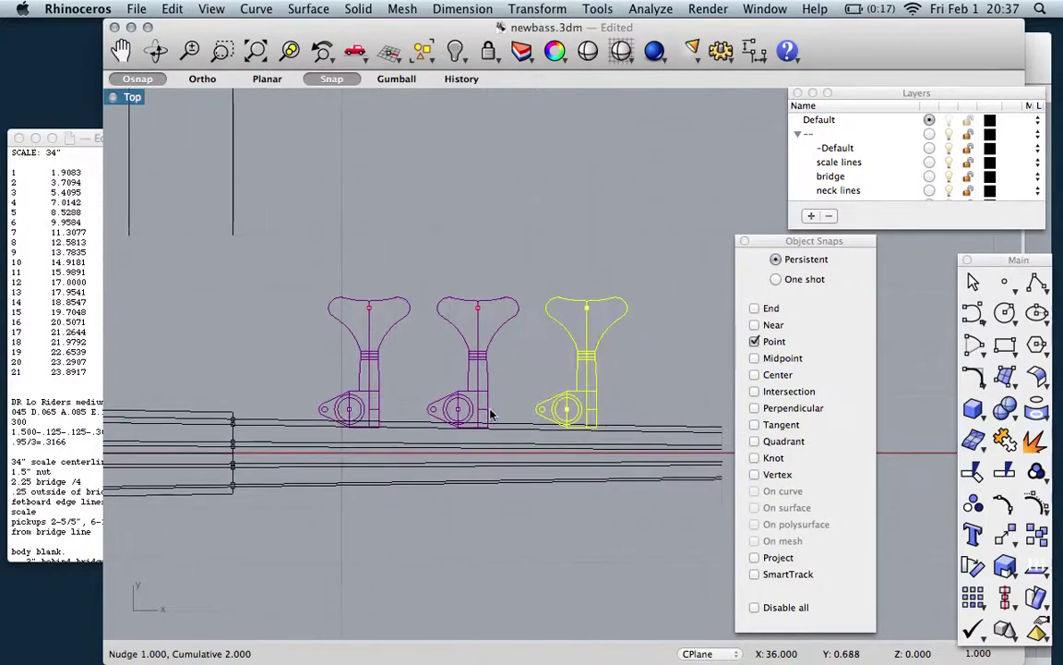
{"action": "key", "text": "super+c"}
{"action": "key", "text": "super+v"}
{"action": "key", "text": "alt+Right"}
{"action": "key", "text": "alt+Right"}
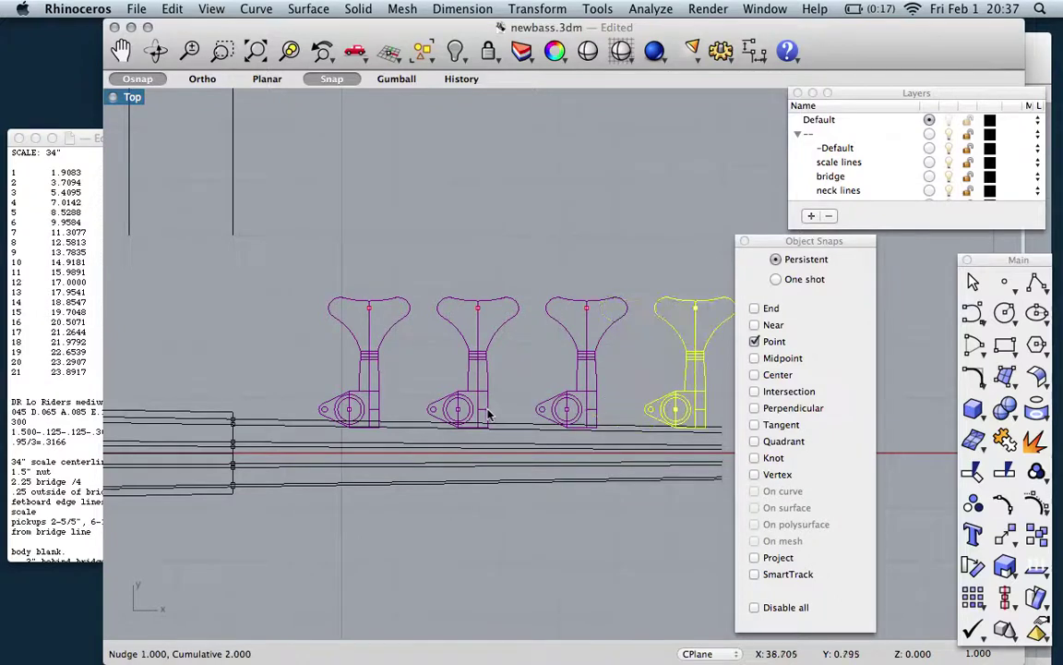
{"action": "scroll", "coordinate": [360, 415], "scroll_direction": "up", "scroll_amount": 4}
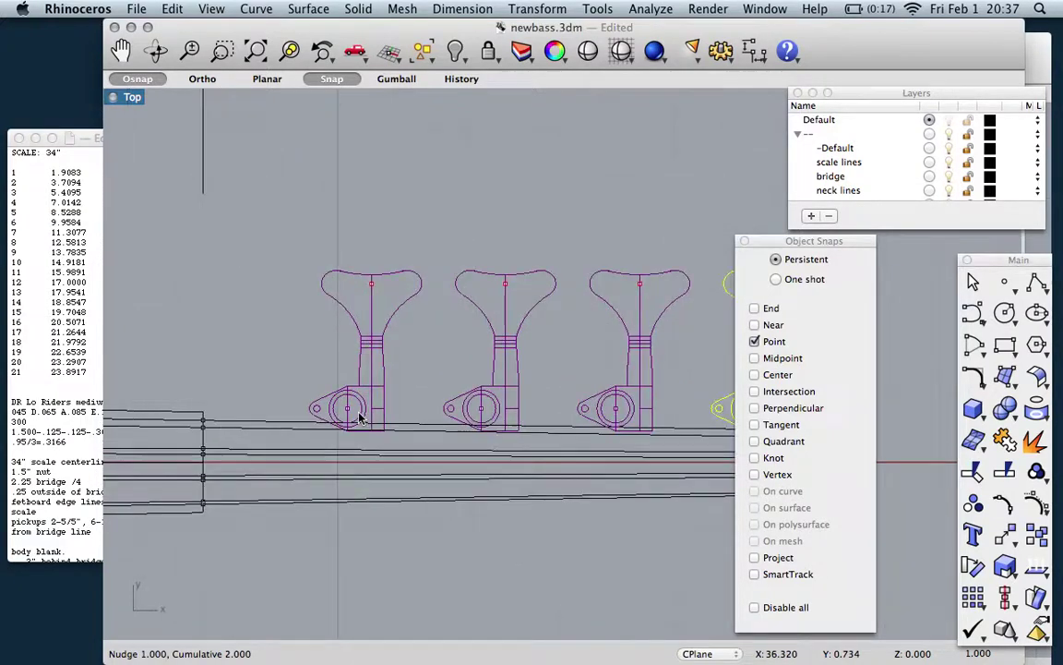
{"action": "scroll", "coordinate": [360, 417], "scroll_direction": "up", "scroll_amount": 3}
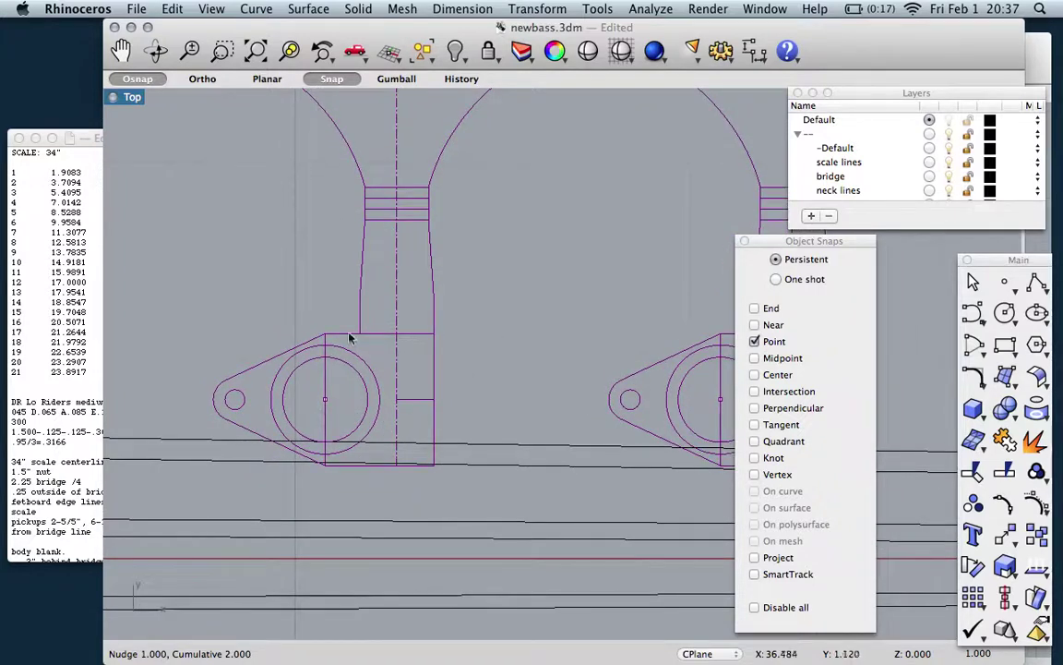
{"action": "scroll", "coordinate": [426, 410], "scroll_direction": "down", "scroll_amount": 2}
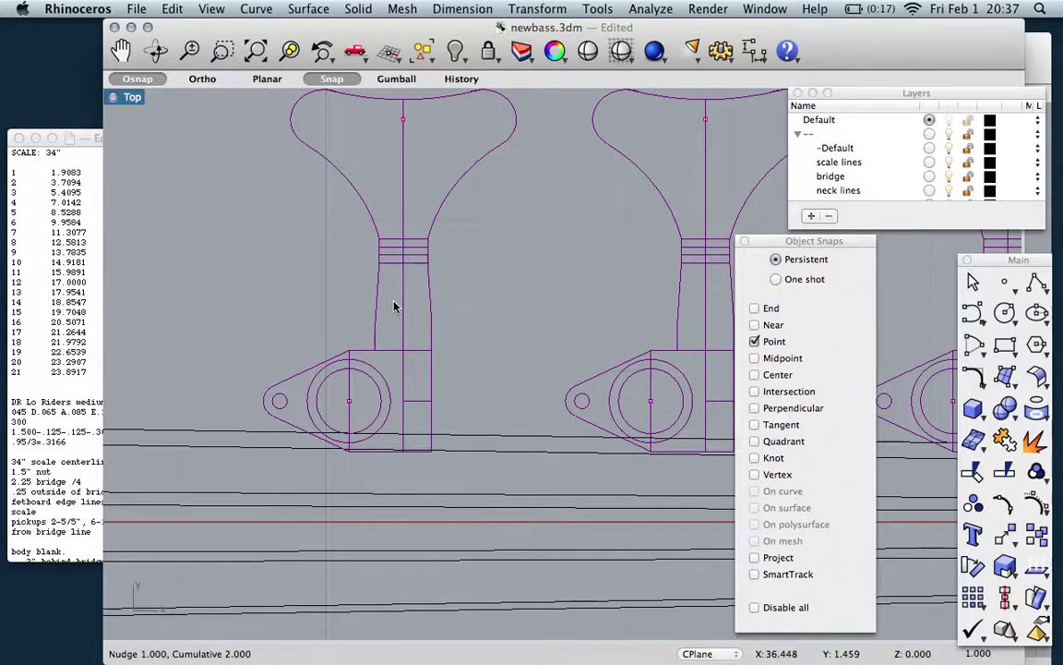
{"action": "scroll", "coordinate": [323, 399], "scroll_direction": "up", "scroll_amount": 3}
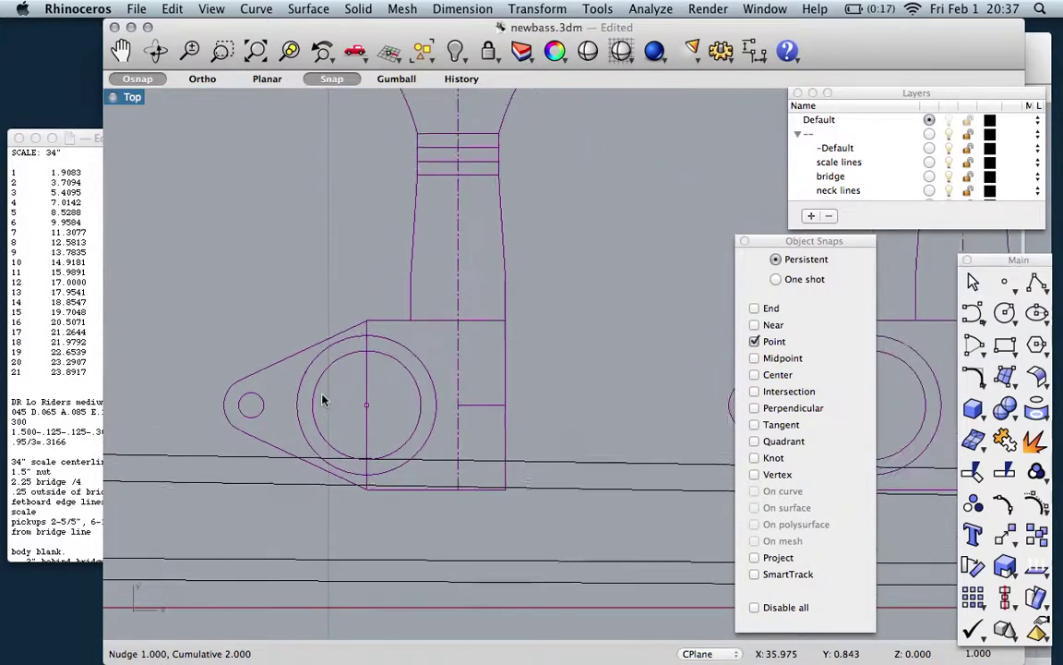
{"action": "scroll", "coordinate": [323, 399], "scroll_direction": "up", "scroll_amount": 3}
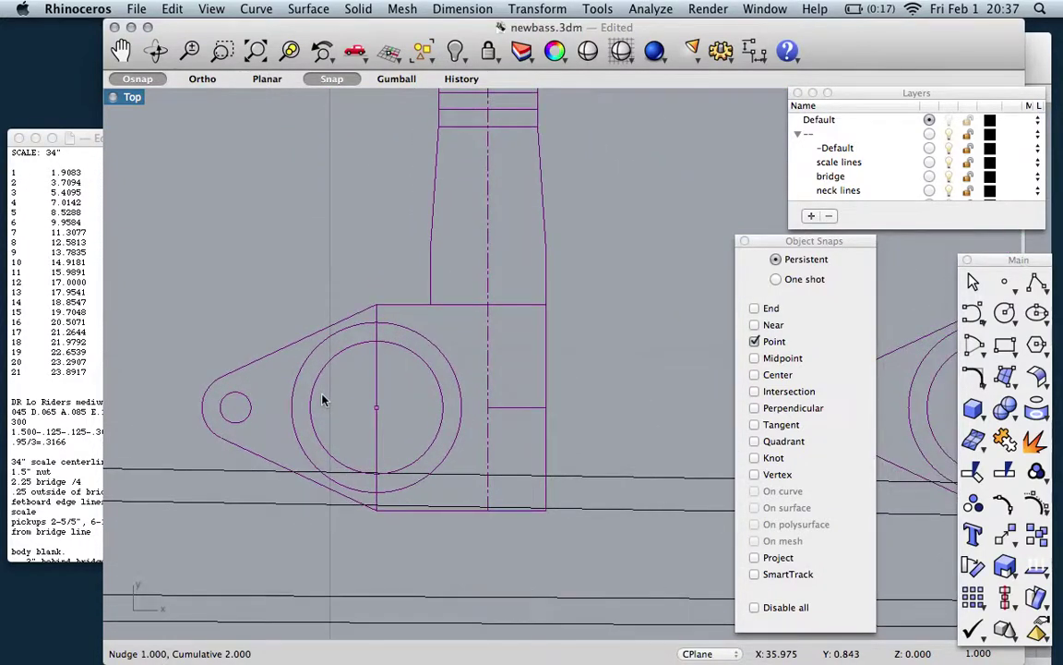
{"action": "scroll", "coordinate": [348, 494], "scroll_direction": "up", "scroll_amount": 3}
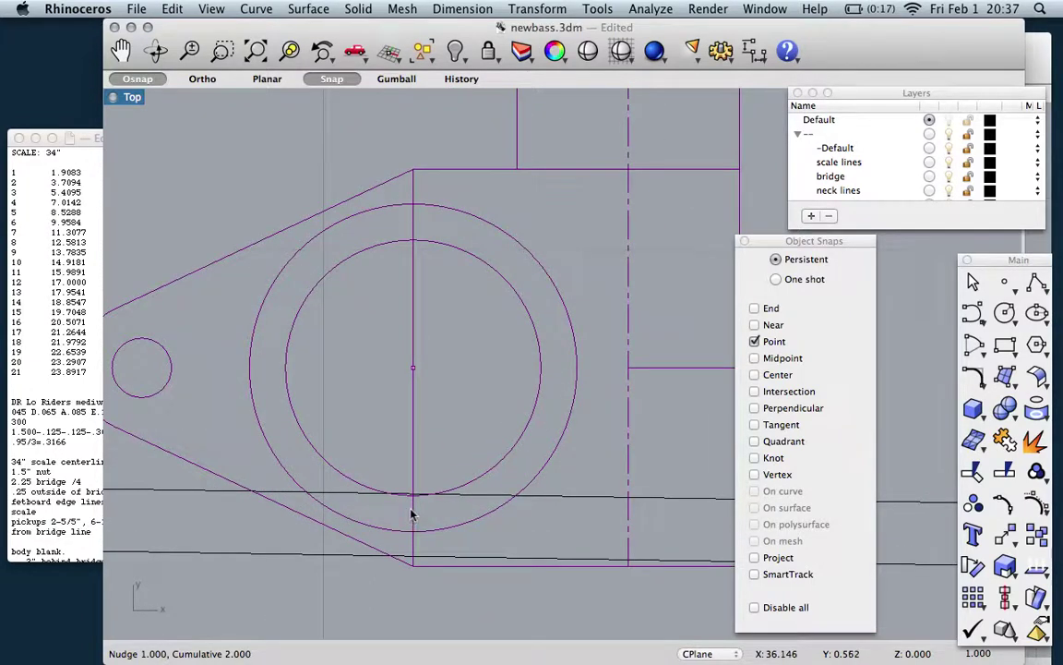
{"action": "scroll", "coordinate": [415, 508], "scroll_direction": "down", "scroll_amount": 5}
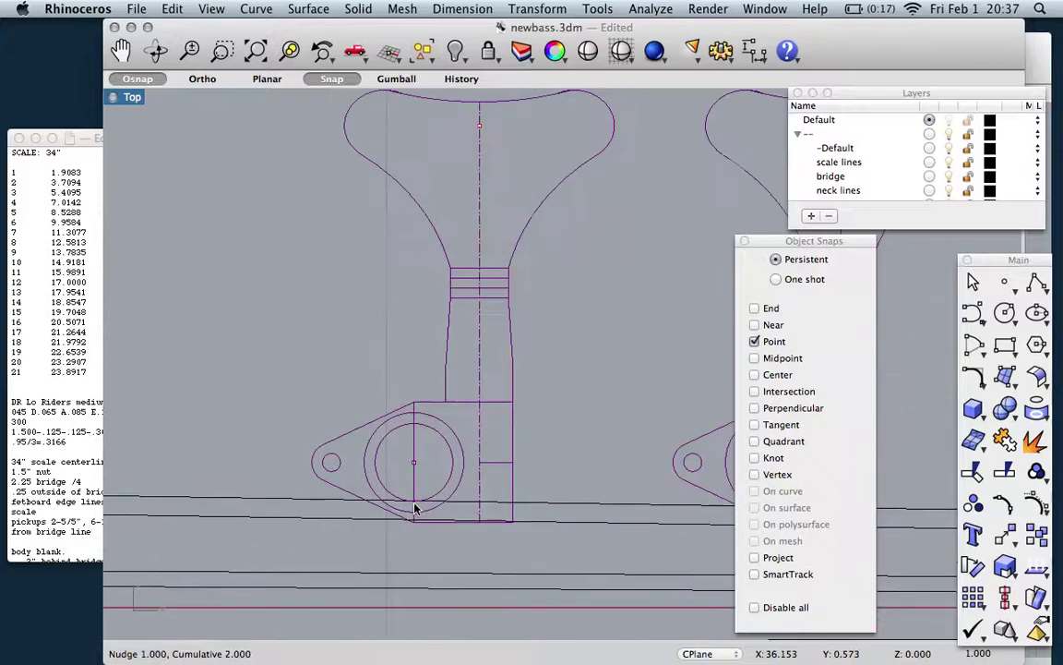
{"action": "scroll", "coordinate": [414, 507], "scroll_direction": "down", "scroll_amount": 5}
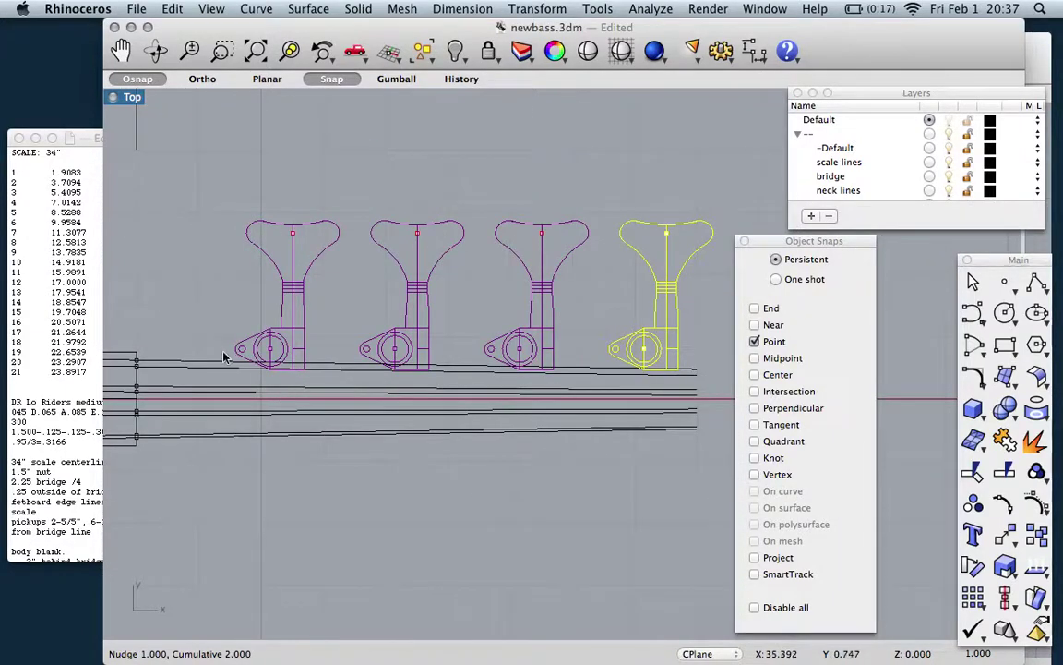
{"action": "scroll", "coordinate": [195, 349], "scroll_direction": "up", "scroll_amount": 6}
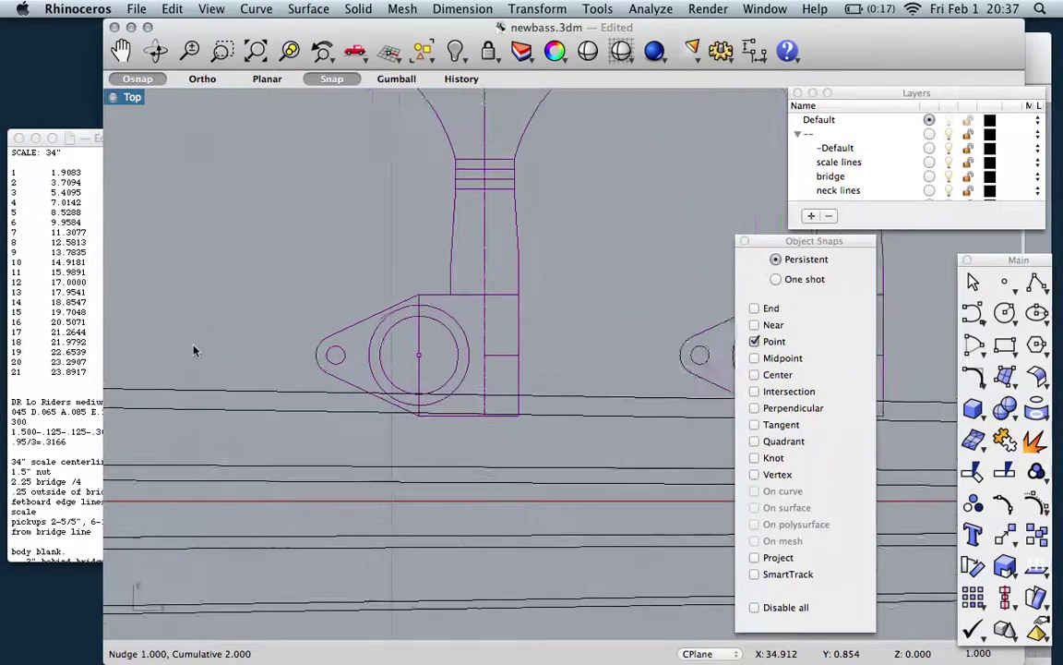
{"action": "scroll", "coordinate": [195, 349], "scroll_direction": "up", "scroll_amount": 1}
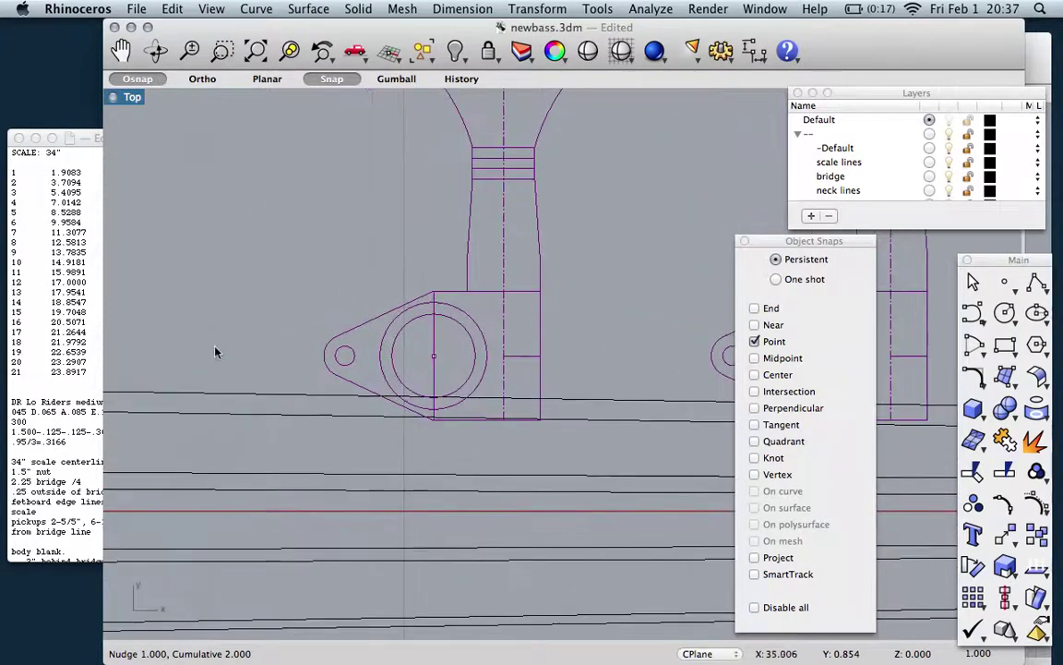
Adjust the first tuner up and then back down onto its string line.
{"action": "left_click", "coordinate": [433, 375]}
{"action": "scroll", "coordinate": [431, 374], "scroll_direction": "up", "scroll_amount": 8}
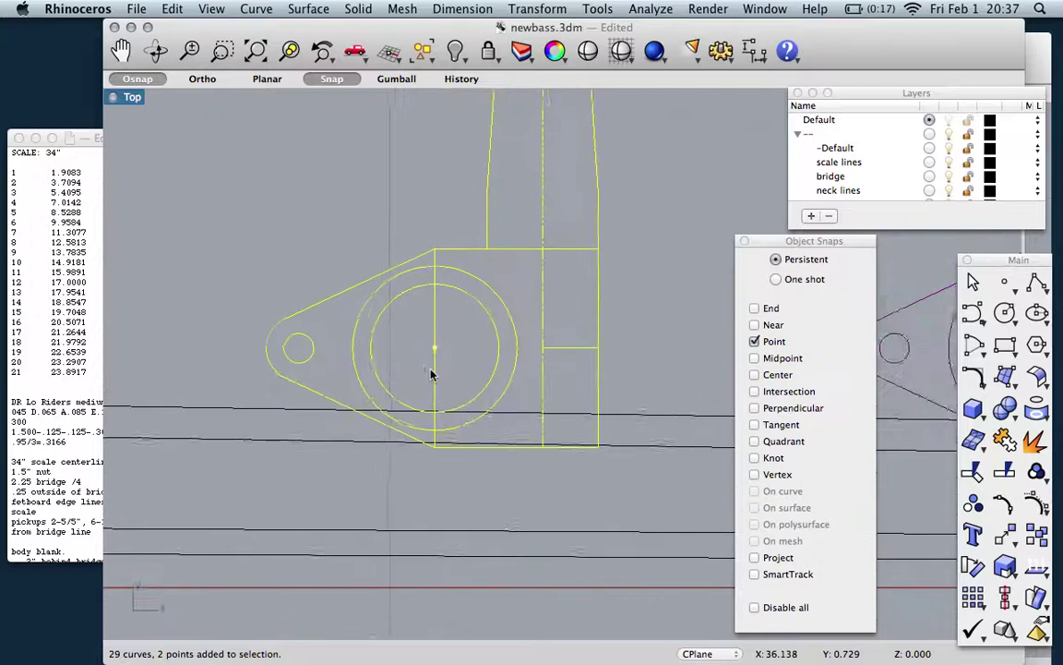
{"action": "scroll", "coordinate": [445, 442], "scroll_direction": "up", "scroll_amount": 1}
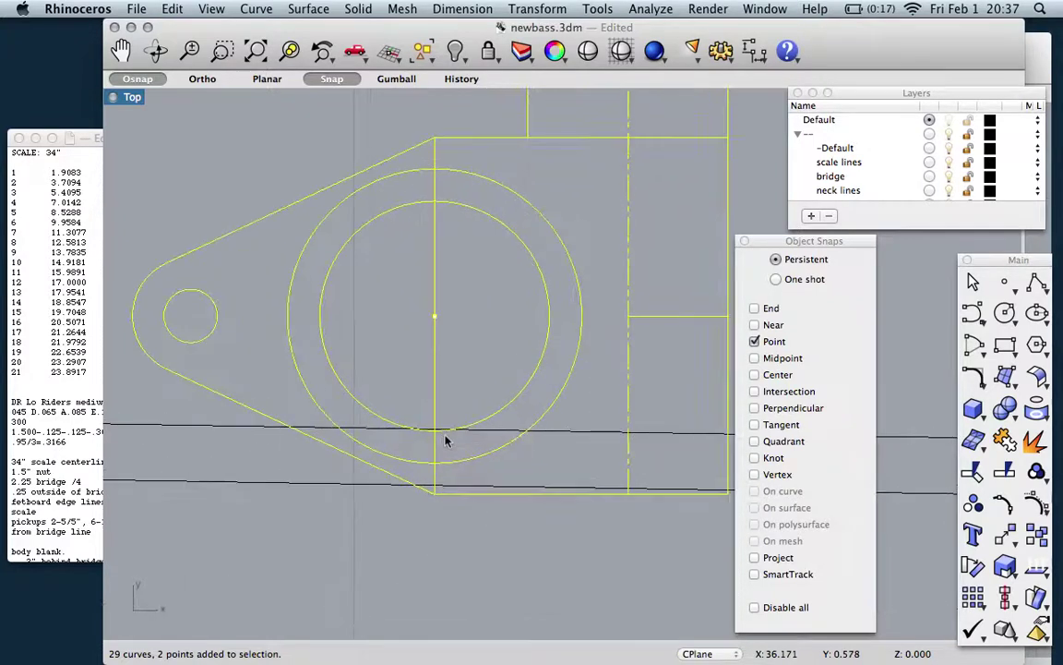
{"action": "key", "text": "alt+Up"}
{"action": "key", "text": "alt+Up"}
{"action": "key", "text": "alt+Up"}
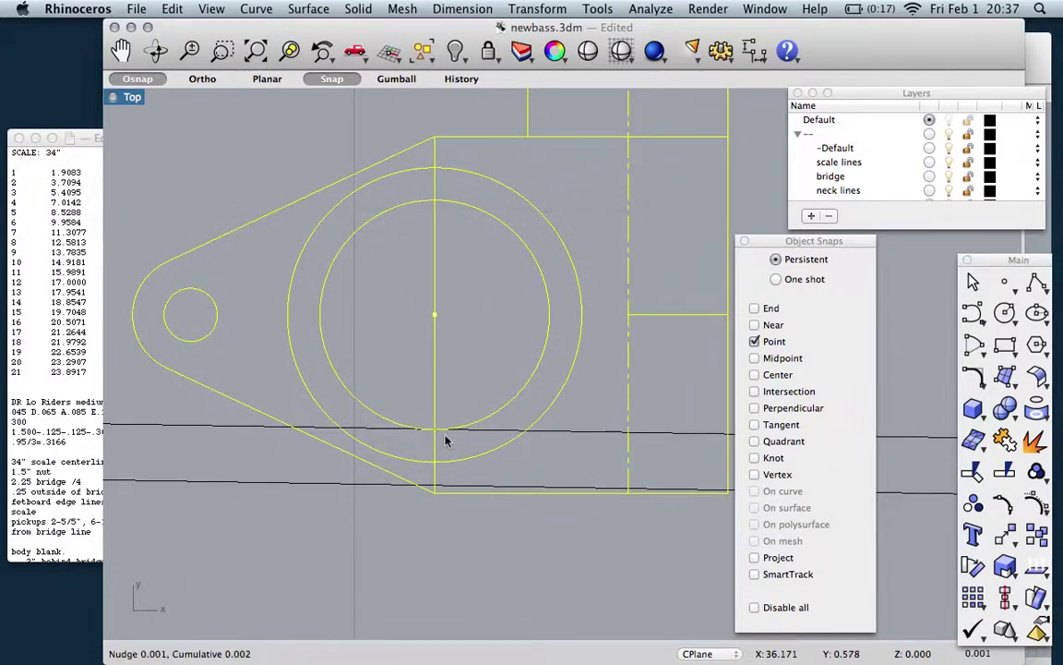
{"action": "scroll", "coordinate": [420, 430], "scroll_direction": "up", "scroll_amount": 10}
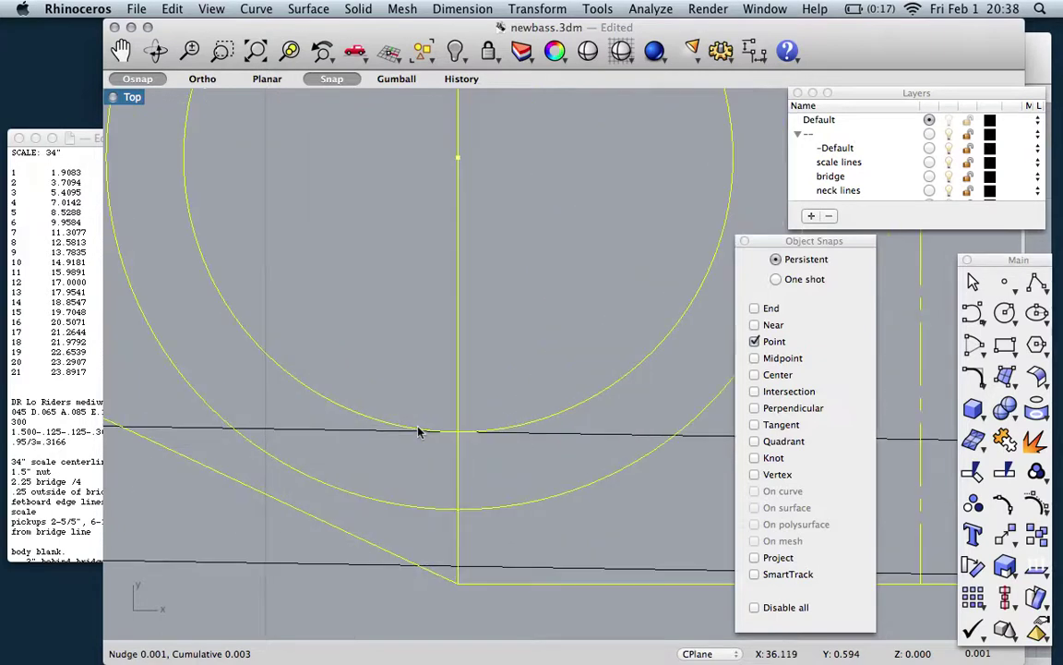
{"action": "scroll", "coordinate": [549, 437], "scroll_direction": "up", "scroll_amount": 3}
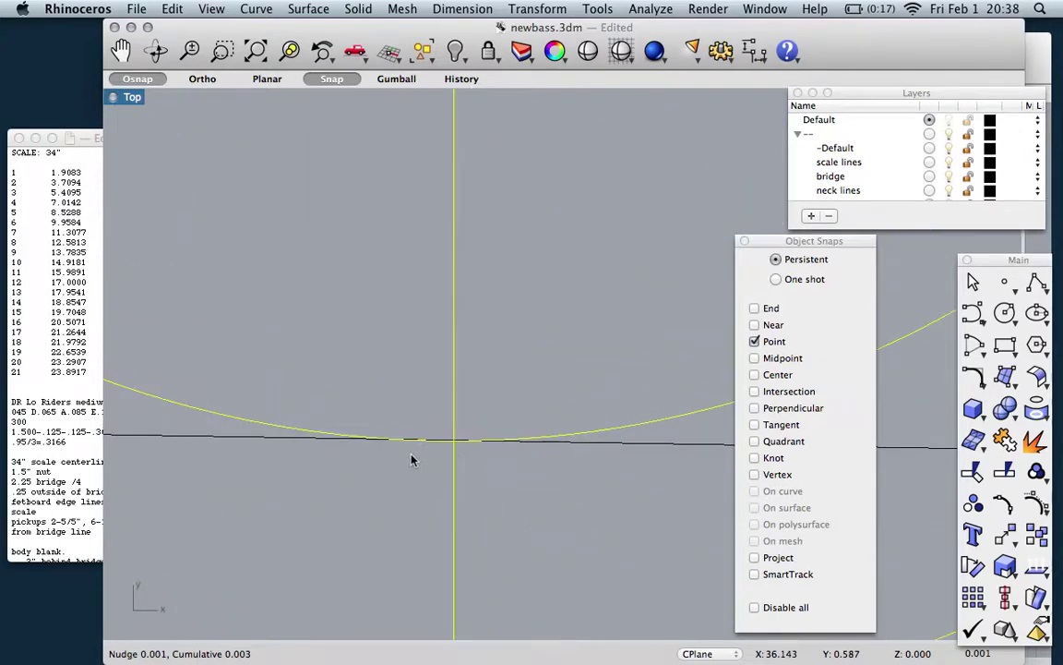
{"action": "scroll", "coordinate": [397, 435], "scroll_direction": "up", "scroll_amount": 2}
{"action": "scroll", "coordinate": [470, 444], "scroll_direction": "up", "scroll_amount": 3}
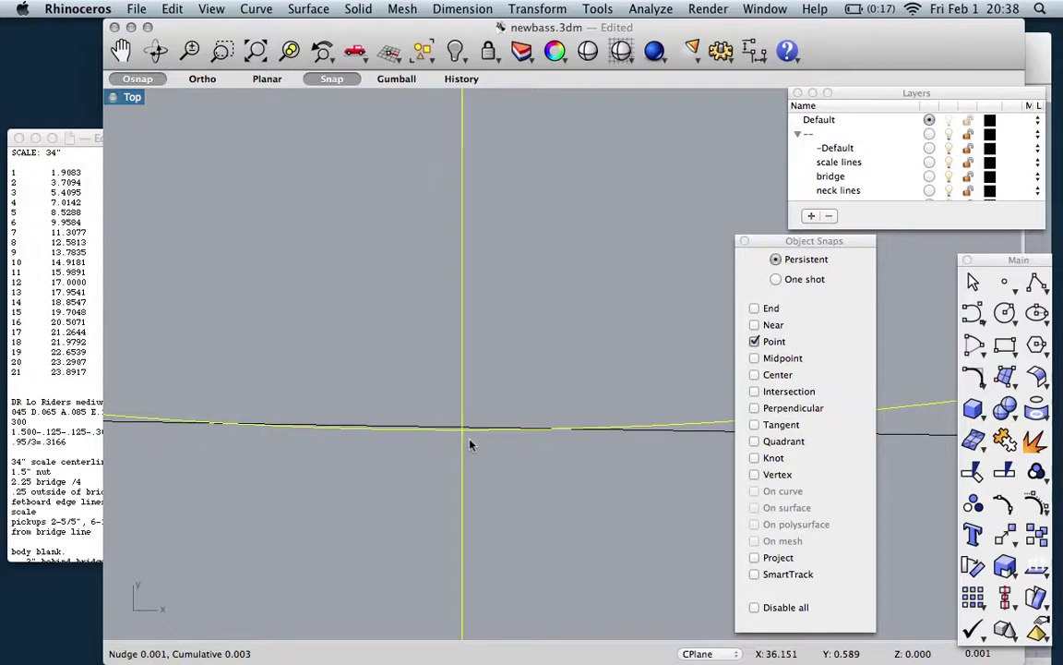
{"action": "key", "text": "alt+Down"}
{"action": "key", "text": "alt+Down"}
{"action": "scroll", "coordinate": [440, 435], "scroll_direction": "down", "scroll_amount": 10}
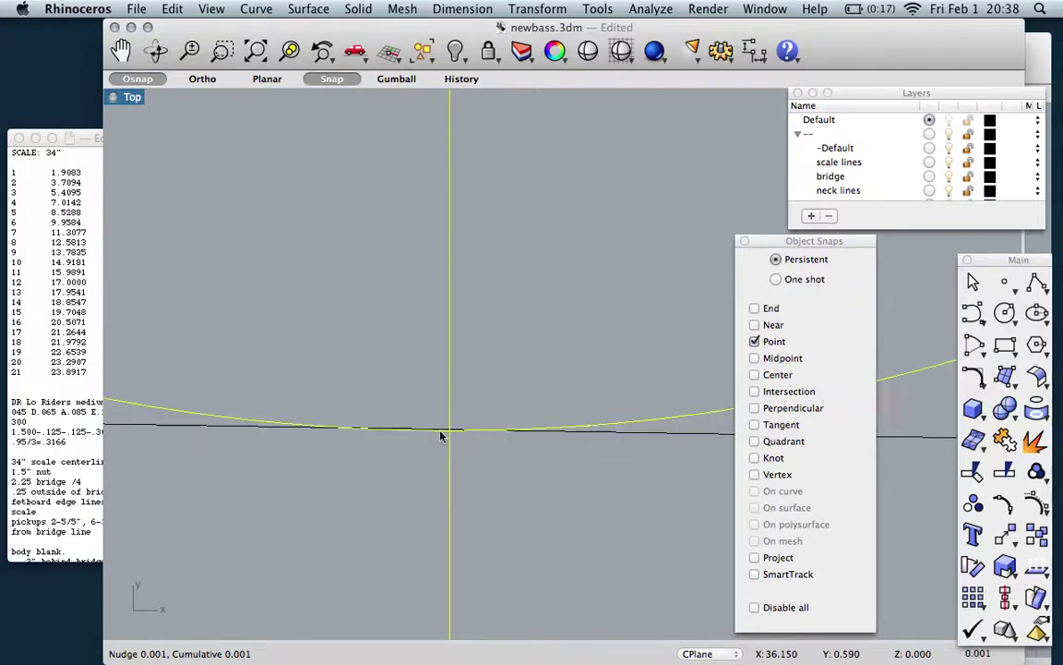
{"action": "scroll", "coordinate": [441, 435], "scroll_direction": "down", "scroll_amount": 3}
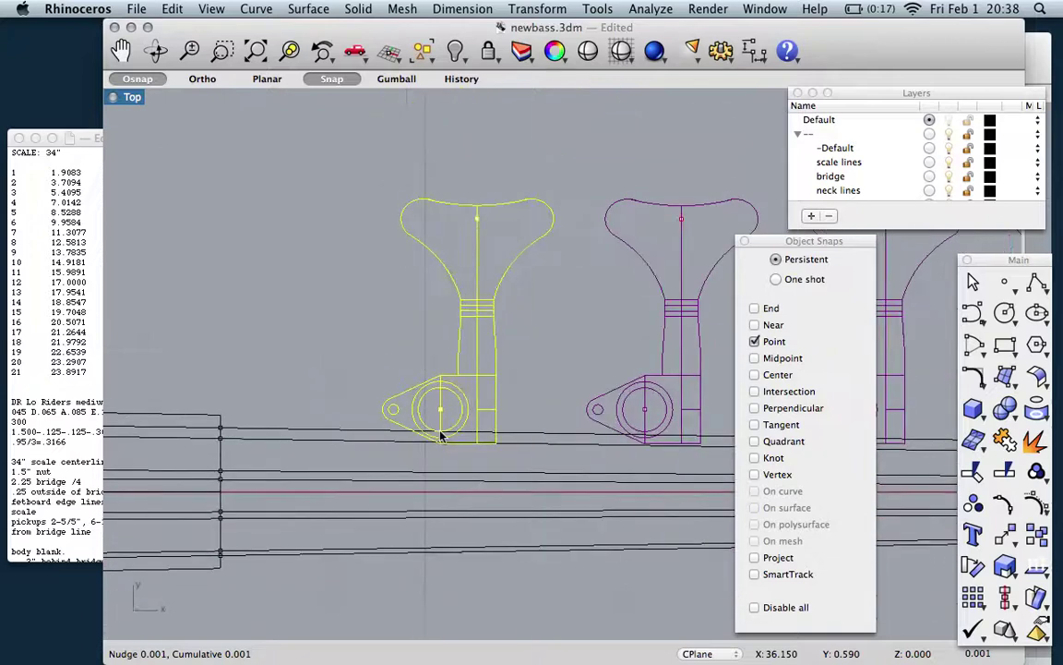
{"action": "scroll", "coordinate": [440, 435], "scroll_direction": "right", "scroll_amount": 6}
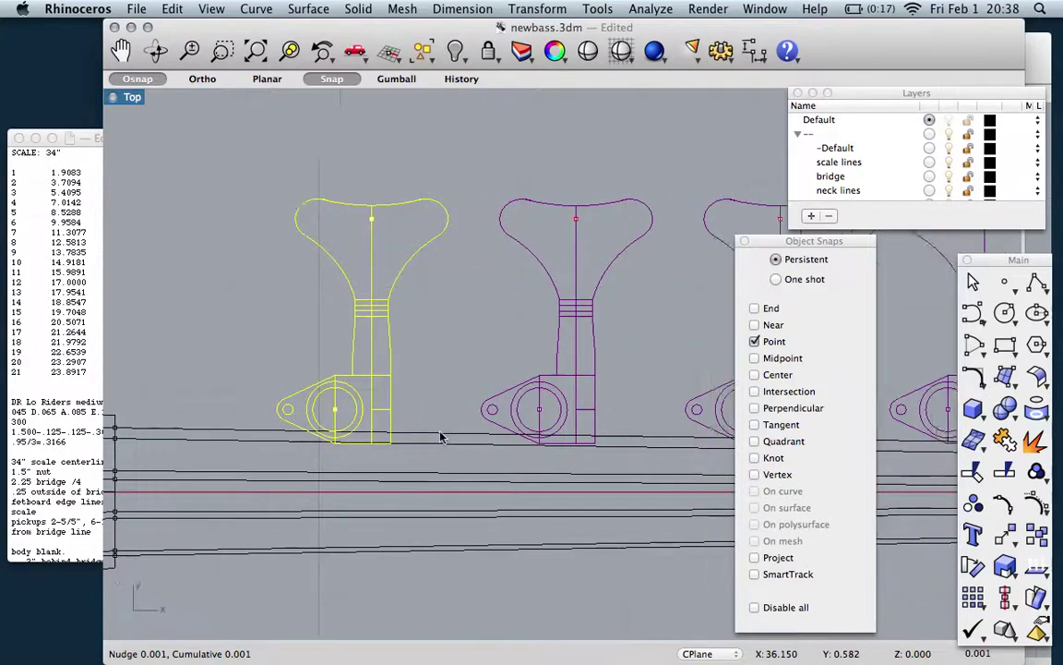
Nudge the second tuner down, then fine-tune it until its post sits on its string.
{"action": "left_click", "coordinate": [451, 437]}
{"action": "scroll", "coordinate": [451, 425], "scroll_direction": "right", "scroll_amount": 2}
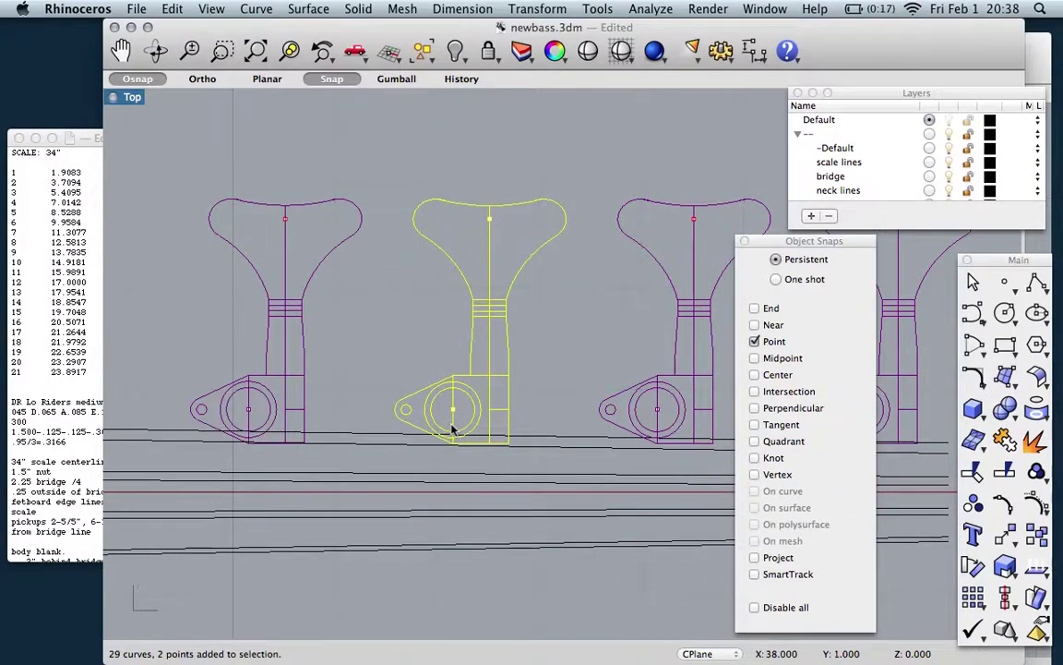
{"action": "scroll", "coordinate": [451, 427], "scroll_direction": "up", "scroll_amount": 2}
{"action": "scroll", "coordinate": [451, 428], "scroll_direction": "left", "scroll_amount": 2}
{"action": "key", "text": "alt+Down"}
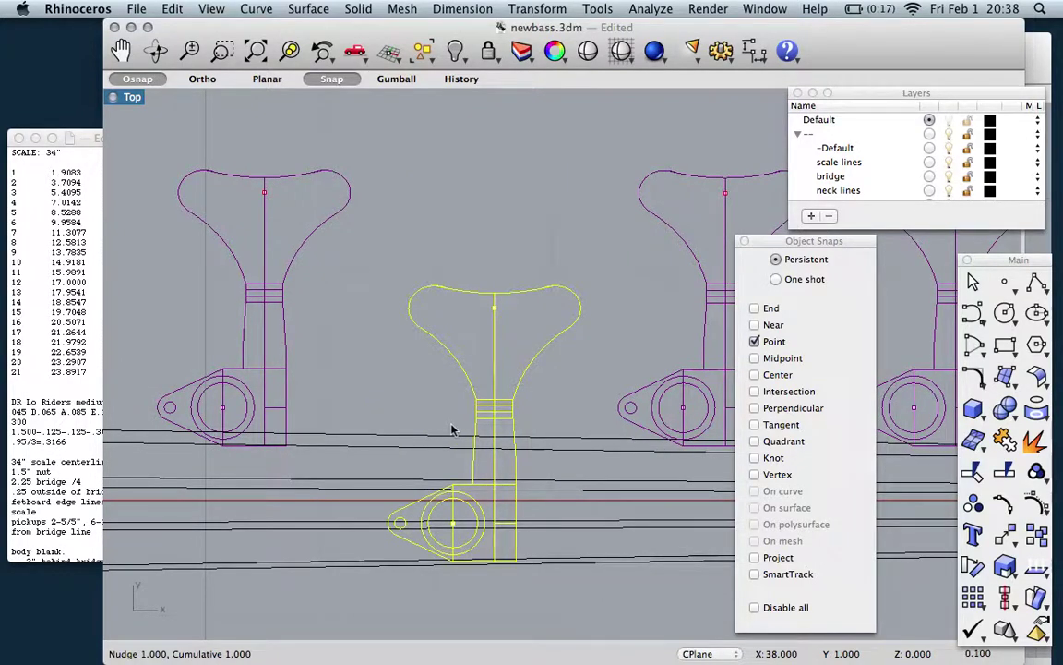
{"action": "key", "text": "ctrl+alt+Up"}
{"action": "key", "text": "ctrl+alt+Up"}
{"action": "key", "text": "ctrl+alt+Up"}
{"action": "key", "text": "ctrl+alt+Up"}
{"action": "key", "text": "ctrl+alt+Up"}
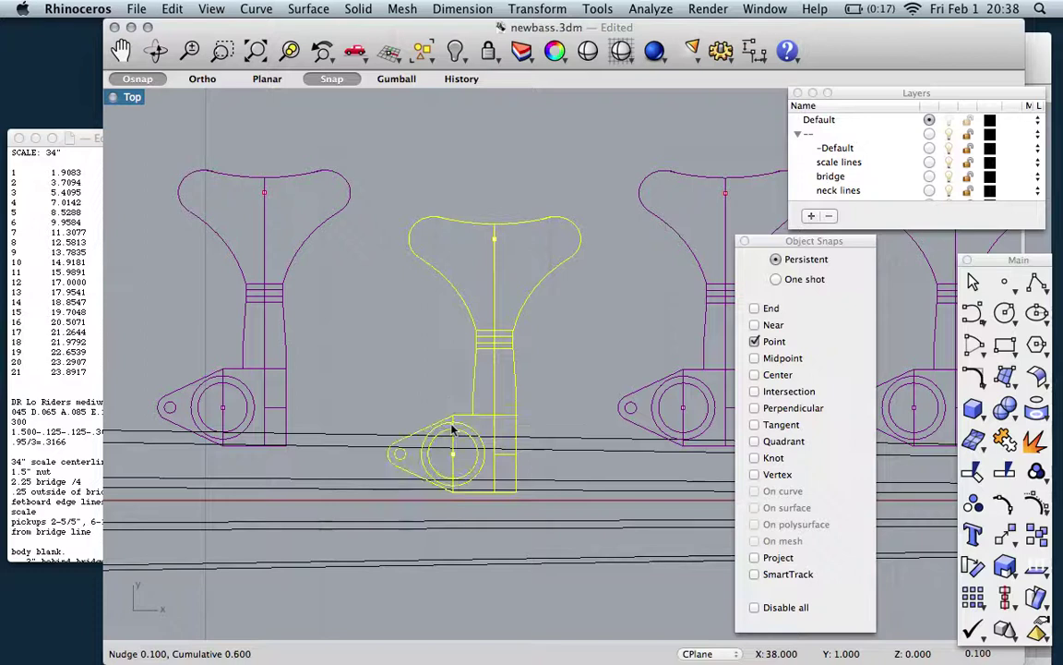
{"action": "scroll", "coordinate": [457, 470], "scroll_direction": "up", "scroll_amount": 5}
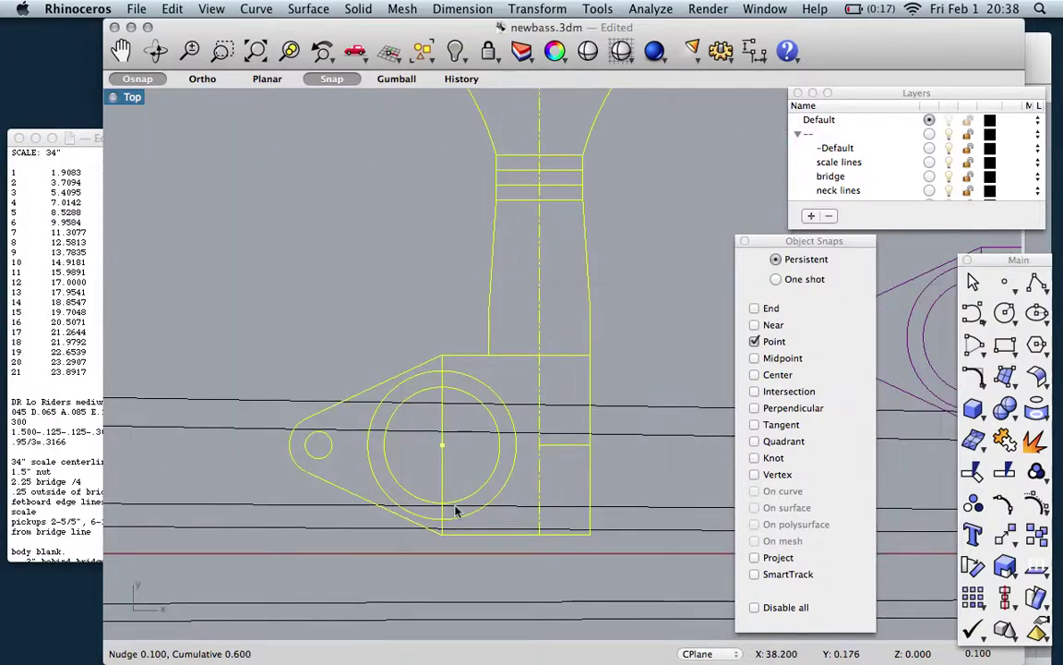
{"action": "scroll", "coordinate": [455, 510], "scroll_direction": "up", "scroll_amount": 3}
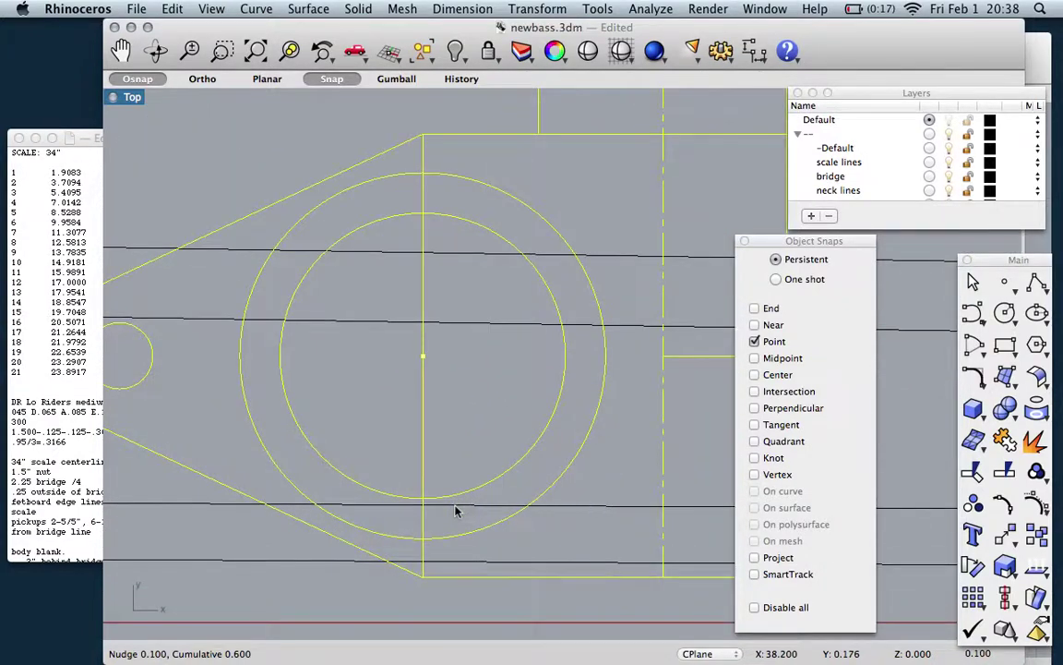
{"action": "key", "text": "alt+Down"}
{"action": "key", "text": "alt+Down"}
{"action": "key", "text": "alt+Down"}
{"action": "key", "text": "alt+Down"}
{"action": "key", "text": "alt+Down"}
{"action": "key", "text": "alt+Down"}
{"action": "key", "text": "alt+Down"}
{"action": "key", "text": "alt+Down"}
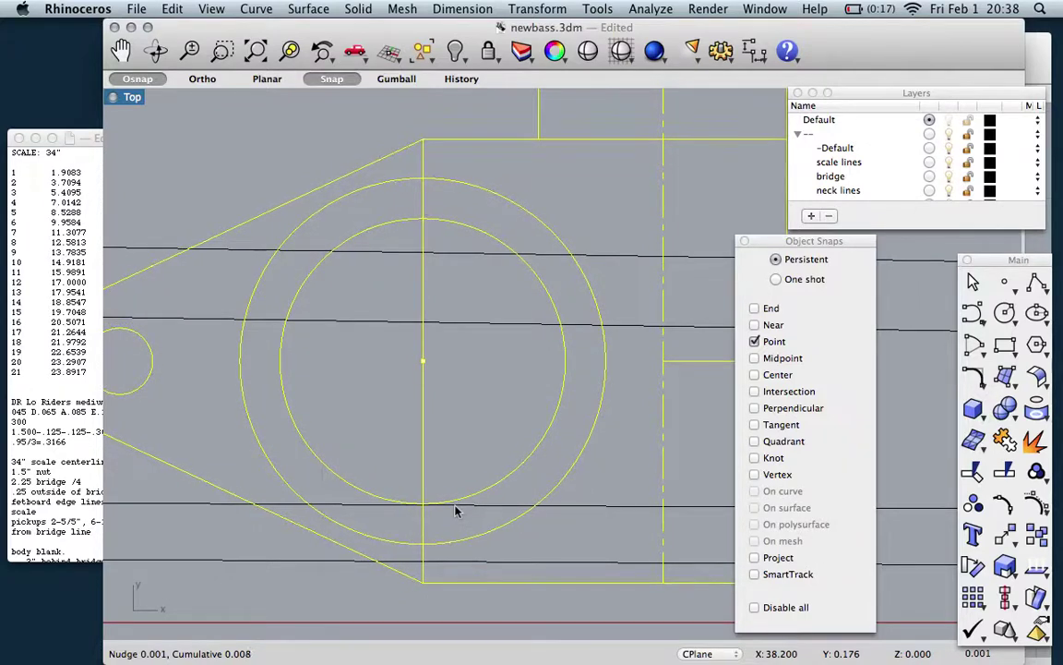
{"action": "key", "text": "alt+Down"}
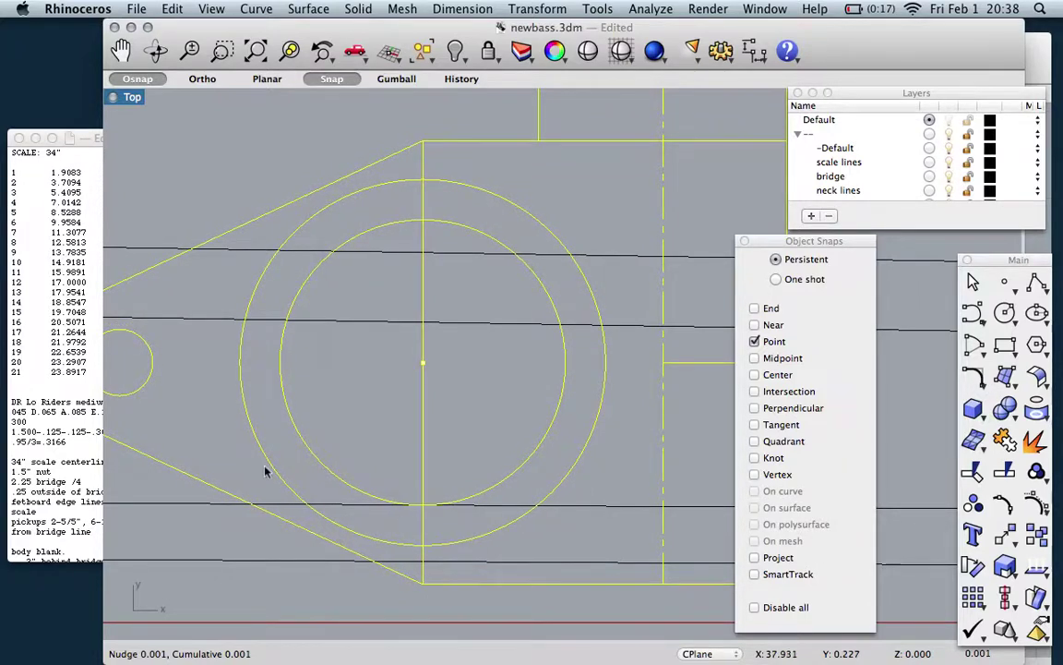
{"action": "scroll", "coordinate": [261, 466], "scroll_direction": "down", "scroll_amount": 6}
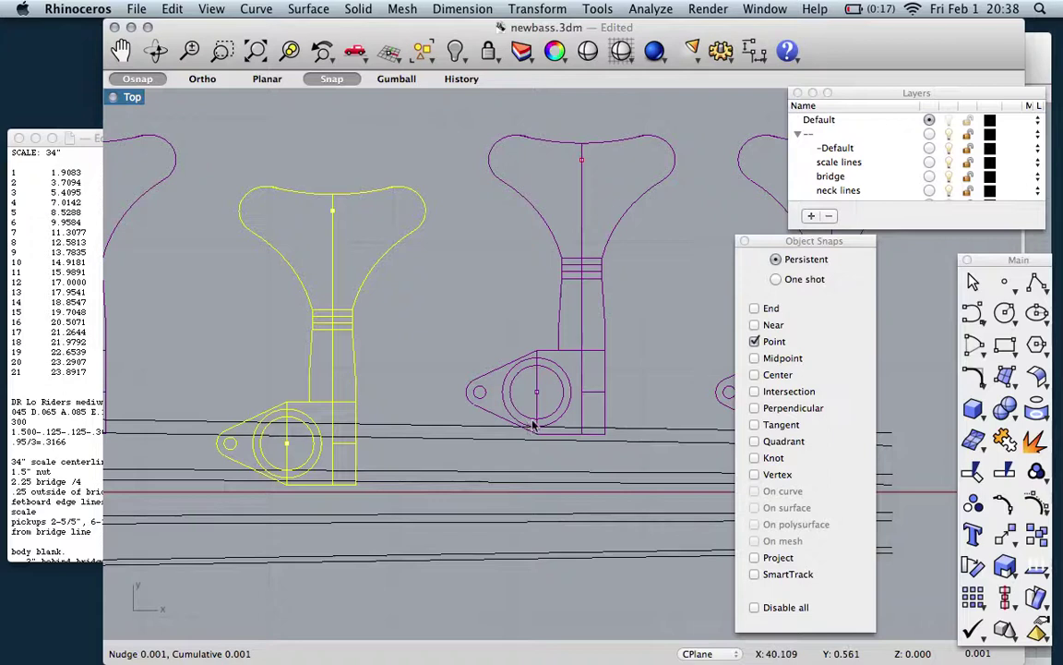
{"action": "left_click", "coordinate": [534, 425]}
Nudge the third tuner down, then creep it up until its post is on the red string line.
{"action": "key", "text": "alt+Down"}
{"action": "key", "text": "alt+Down"}
{"action": "key", "text": "alt+Down"}
{"action": "key", "text": "alt+Down"}
{"action": "key", "text": "alt+Down"}
{"action": "key", "text": "alt+Down"}
{"action": "key", "text": "alt+Down"}
{"action": "key", "text": "alt+Down"}
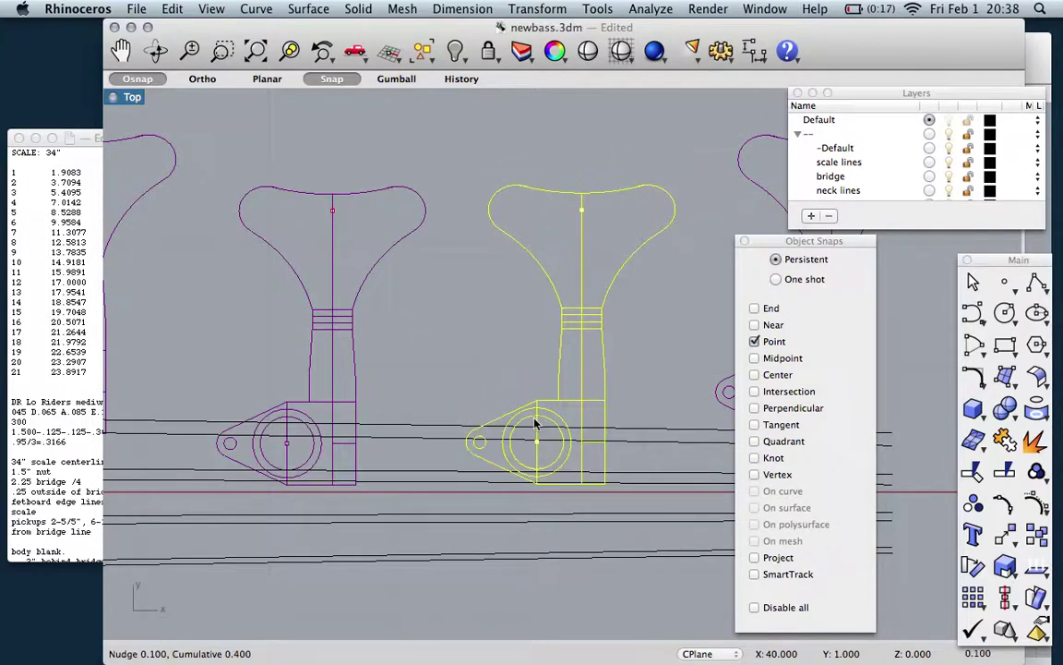
{"action": "key", "text": "alt+Up"}
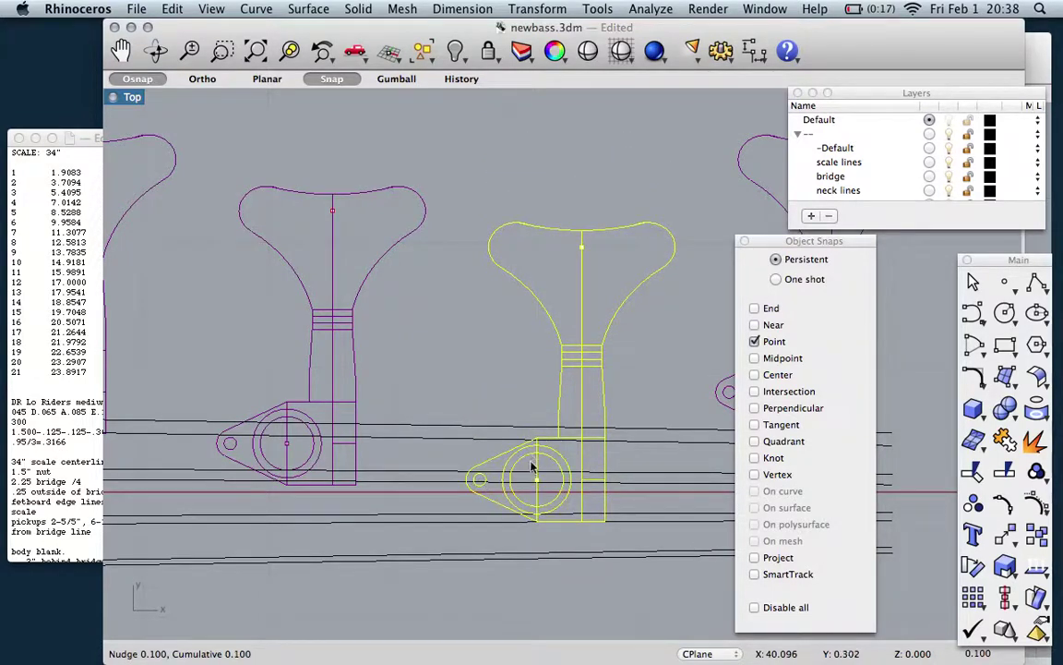
{"action": "scroll", "coordinate": [542, 525], "scroll_direction": "up", "scroll_amount": 6}
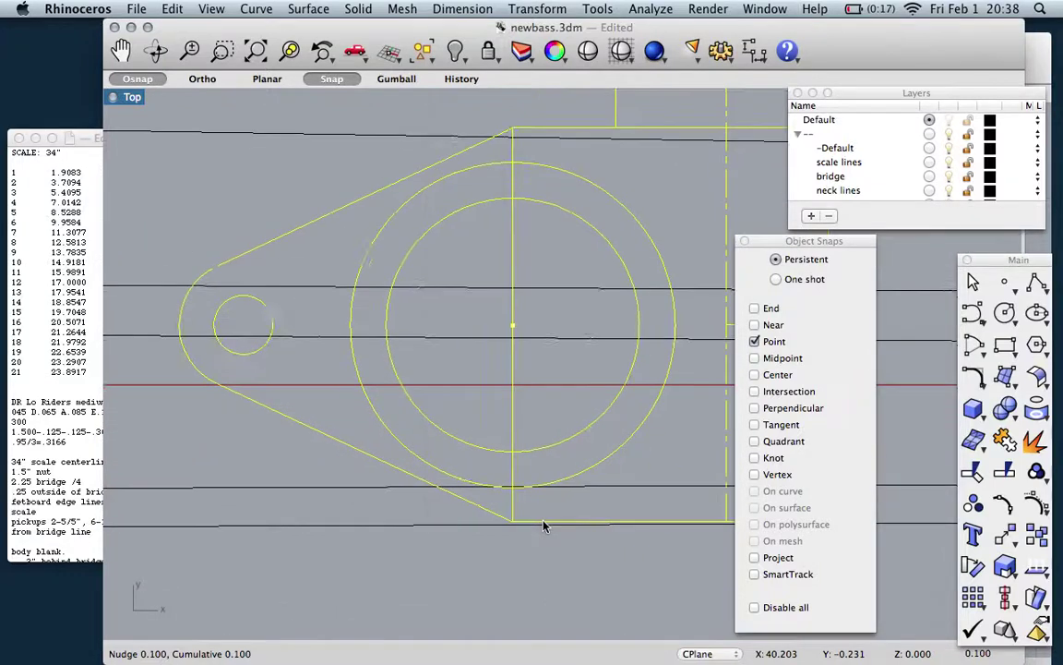
{"action": "key", "text": "alt+Down"}
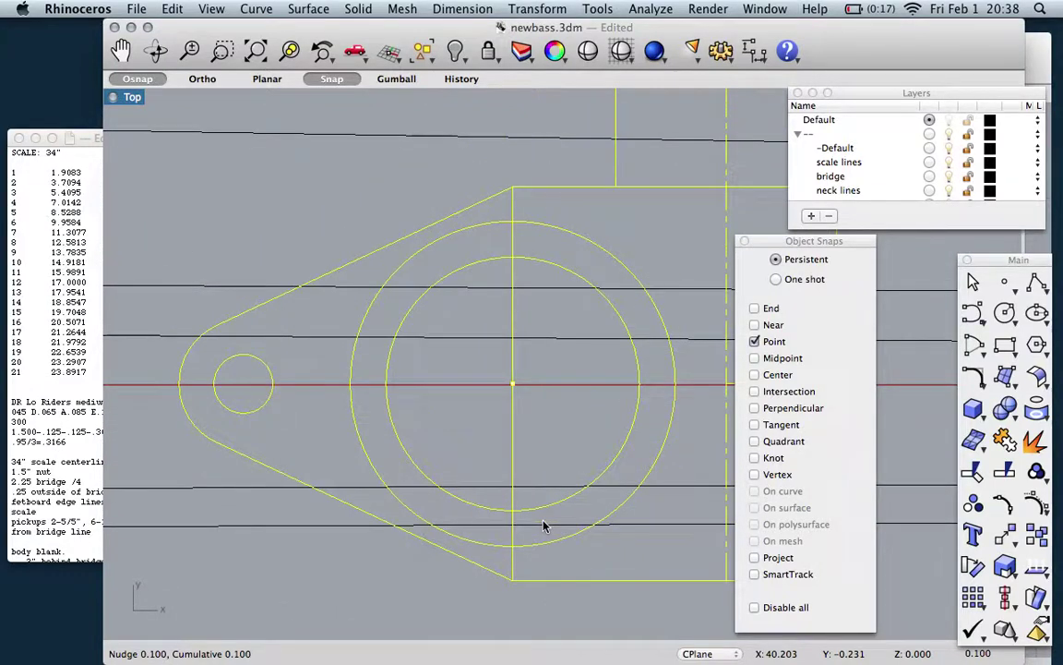
{"action": "key", "text": "alt+shift+Up"}
{"action": "key", "text": "alt+shift+Up"}
{"action": "key", "text": "alt+shift+Up"}
{"action": "key", "text": "alt+shift+Up"}
{"action": "key", "text": "alt+shift+Up"}
{"action": "key", "text": "alt+shift+Up"}
{"action": "key", "text": "alt+shift+Up"}
{"action": "key", "text": "alt+shift+Up"}
{"action": "key", "text": "alt+shift+Up"}
{"action": "key", "text": "alt+shift+Up"}
{"action": "key", "text": "alt+shift+Up"}
{"action": "key", "text": "alt+shift+Up"}
{"action": "key", "text": "alt+shift+Up"}
{"action": "key", "text": "alt+shift+Up"}
{"action": "key", "text": "alt+shift+Up"}
{"action": "key", "text": "alt+shift+Up"}
{"action": "key", "text": "alt+shift+Up"}
{"action": "key", "text": "alt+shift+Up"}
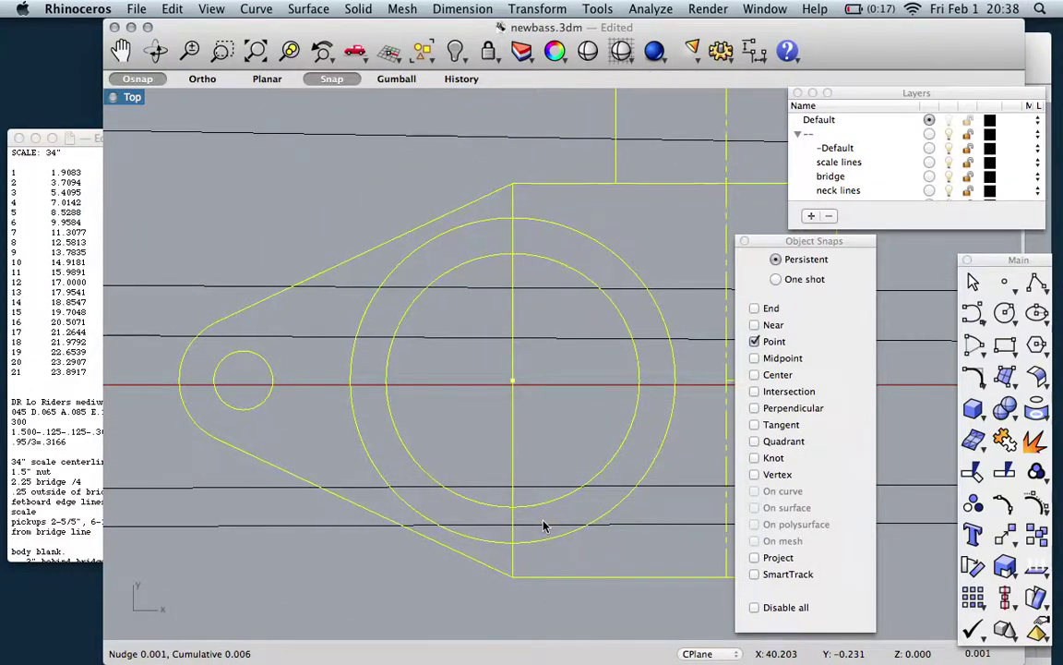
{"action": "key", "text": "alt+shift+Up"}
{"action": "key", "text": "alt+shift+Up"}
{"action": "key", "text": "alt+shift+Up"}
{"action": "key", "text": "alt+shift+Up"}
{"action": "key", "text": "alt+shift+Up"}
{"action": "key", "text": "alt+shift+Up"}
{"action": "key", "text": "alt+shift+Up"}
{"action": "key", "text": "alt+shift+Up"}
{"action": "key", "text": "alt+shift+Up"}
{"action": "key", "text": "alt+shift+Up"}
{"action": "key", "text": "alt+shift+Up"}
{"action": "key", "text": "alt+shift+Up"}
{"action": "key", "text": "alt+shift+Up"}
{"action": "key", "text": "alt+shift+Up"}
{"action": "key", "text": "alt+shift+Up"}
{"action": "key", "text": "alt+shift+Up"}
{"action": "key", "text": "alt+shift+Up"}
{"action": "key", "text": "alt+shift+Up"}
{"action": "key", "text": "alt+shift+Up"}
{"action": "key", "text": "alt+shift+Up"}
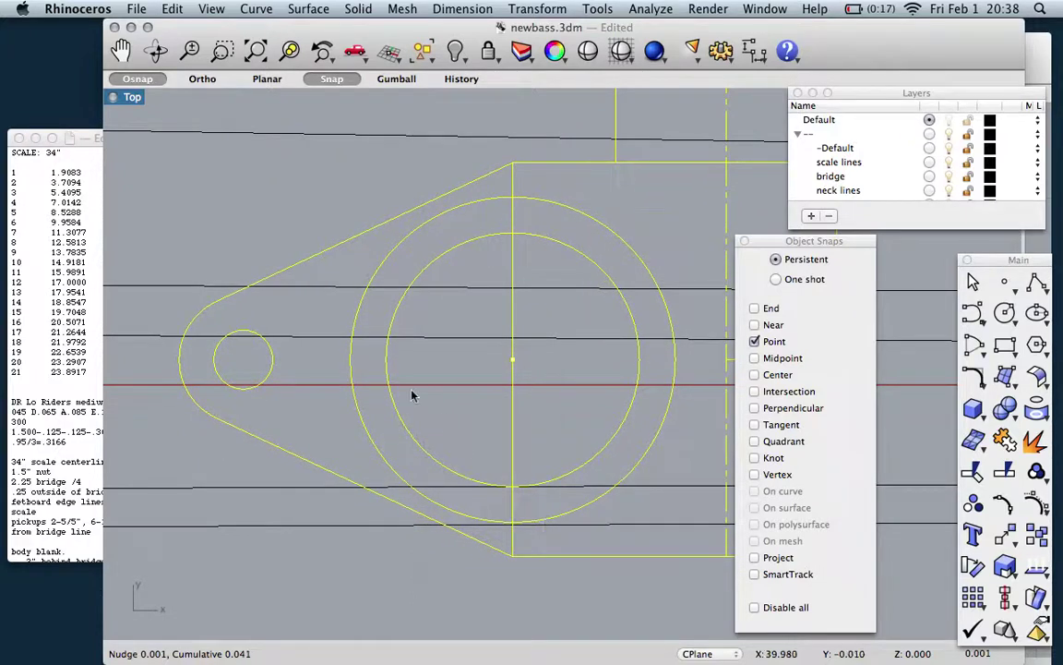
{"action": "scroll", "coordinate": [413, 395], "scroll_direction": "down", "scroll_amount": 5}
{"action": "scroll", "coordinate": [413, 395], "scroll_direction": "down", "scroll_amount": 1}
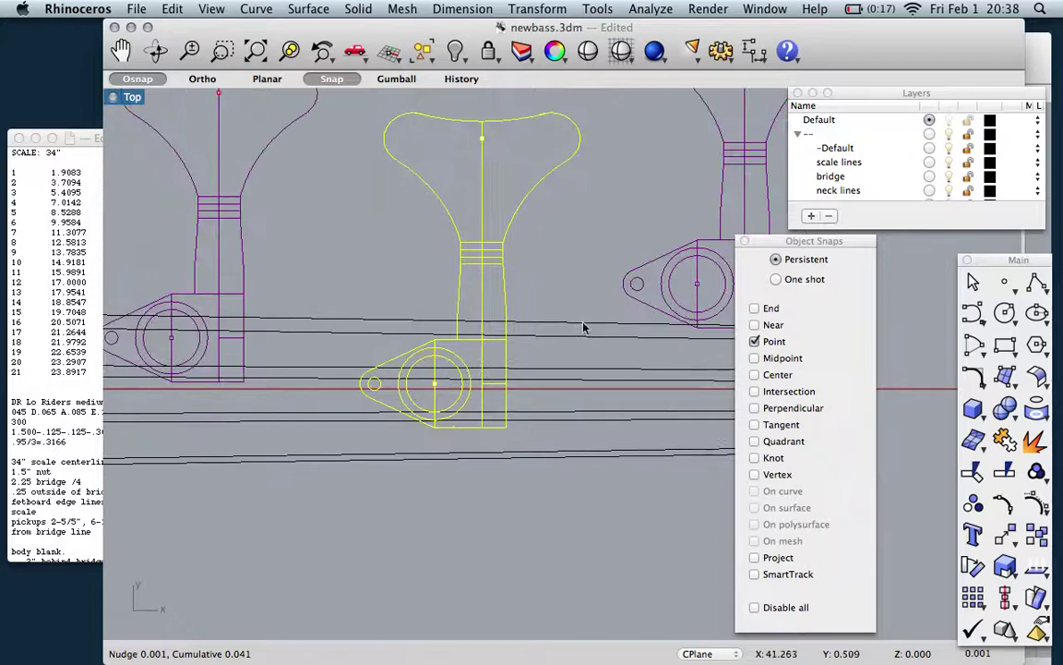
Nudge the rightmost tuner down two steps, then fine-tune it onto its string line.
{"action": "left_click", "coordinate": [672, 308]}
{"action": "key", "text": "alt+Down"}
{"action": "key", "text": "alt+Down"}
{"action": "key", "text": "alt+Down"}
{"action": "key", "text": "alt+Down"}
{"action": "key", "text": "alt+Down"}
{"action": "key", "text": "alt+Down"}
{"action": "key", "text": "alt+Down"}
{"action": "key", "text": "alt+Down"}
{"action": "key", "text": "alt+Down"}
{"action": "key", "text": "alt+Down"}
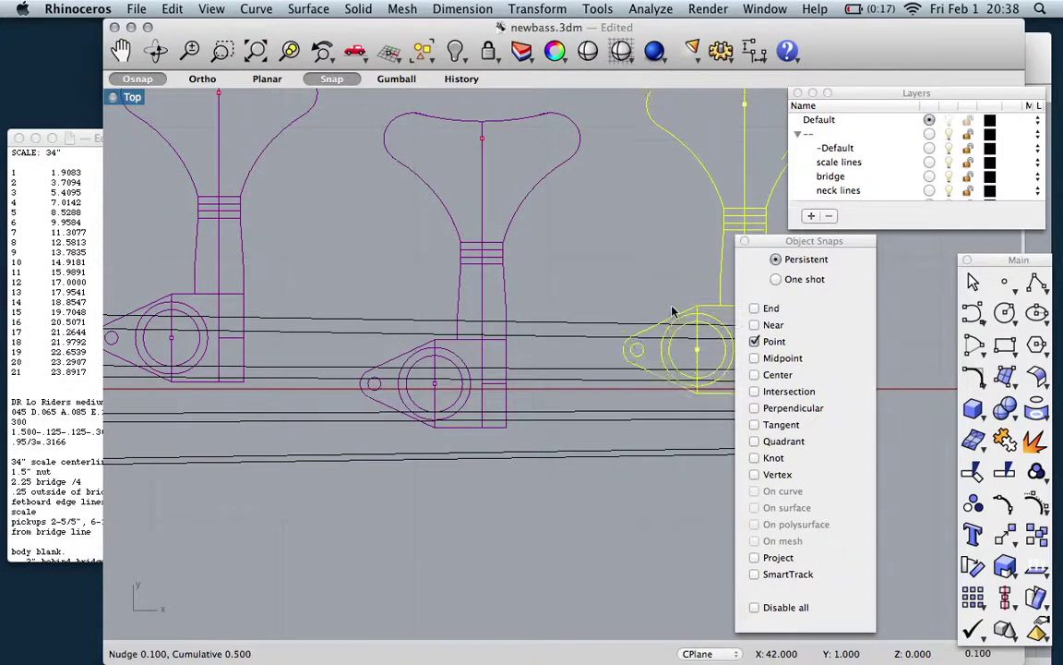
{"action": "key", "text": "alt+Down"}
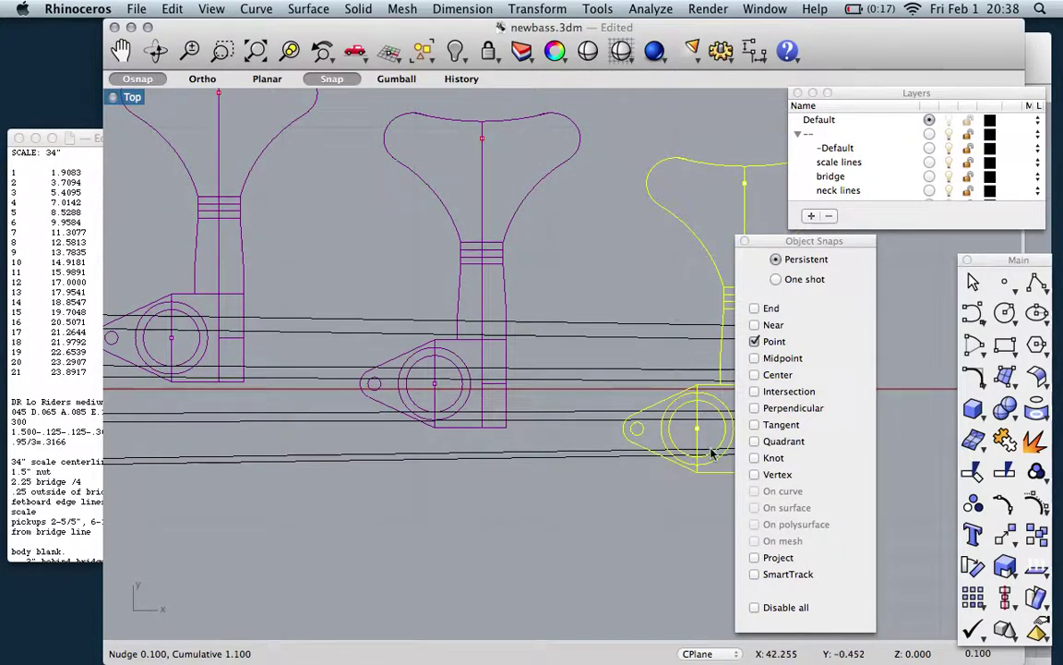
{"action": "scroll", "coordinate": [711, 452], "scroll_direction": "up", "scroll_amount": 5}
{"action": "scroll", "coordinate": [711, 453], "scroll_direction": "up", "scroll_amount": 2}
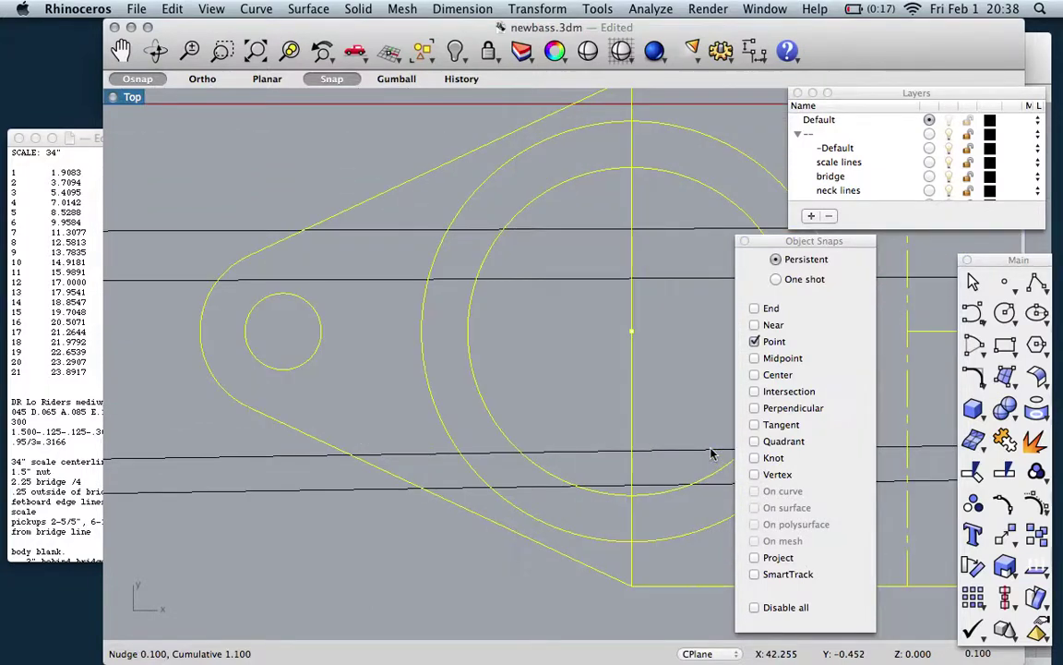
{"action": "key", "text": "alt+shift+Up"}
{"action": "key", "text": "alt+shift+Up"}
{"action": "key", "text": "alt+shift+Up"}
{"action": "key", "text": "alt+shift+Up"}
{"action": "key", "text": "alt+shift+Up"}
{"action": "key", "text": "alt+shift+Up"}
{"action": "key", "text": "alt+shift+Up"}
{"action": "key", "text": "alt+shift+Up"}
{"action": "key", "text": "alt+shift+Up"}
{"action": "key", "text": "alt+shift+Up"}
{"action": "key", "text": "alt+shift+Up"}
{"action": "key", "text": "alt+shift+Up"}
{"action": "key", "text": "alt+shift+Up"}
{"action": "key", "text": "alt+shift+Up"}
{"action": "key", "text": "alt+shift+Up"}
{"action": "key", "text": "alt+shift+Up"}
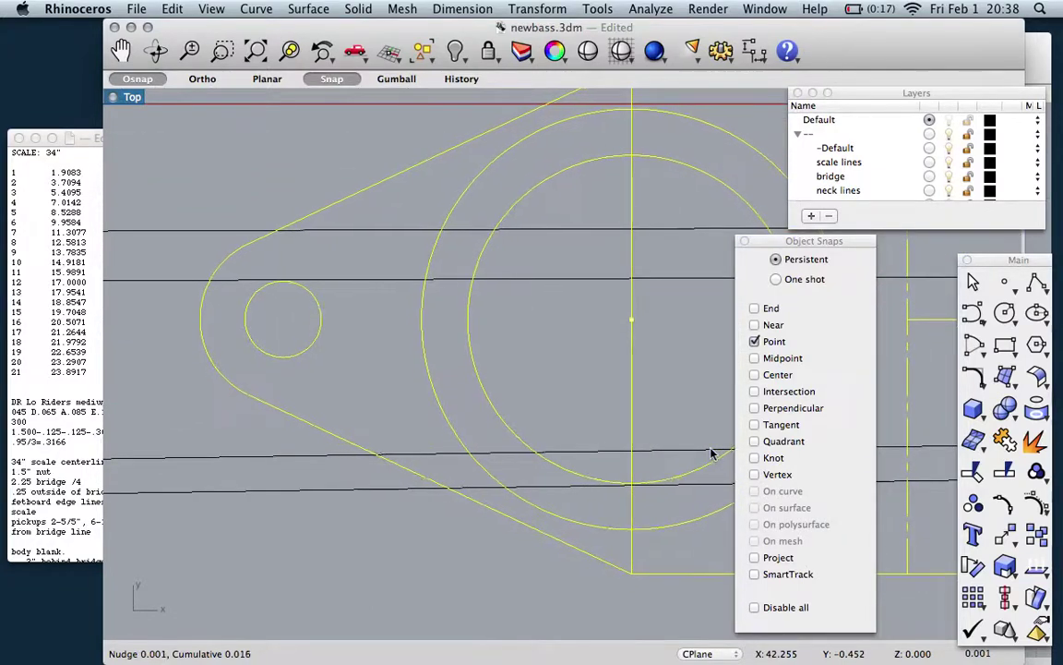
{"action": "key", "text": "alt+shift+Up"}
{"action": "key", "text": "alt+shift+Up"}
{"action": "key", "text": "alt+shift+Up"}
{"action": "key", "text": "alt+shift+Up"}
{"action": "key", "text": "alt+shift+Up"}
{"action": "key", "text": "alt+shift+Up"}
{"action": "key", "text": "alt+shift+Up"}
{"action": "key", "text": "alt+shift+Up"}
{"action": "key", "text": "alt+shift+Up"}
{"action": "key", "text": "alt+shift+Up"}
{"action": "key", "text": "alt+shift+Up"}
{"action": "key", "text": "alt+shift+Up"}
{"action": "key", "text": "alt+shift+Up"}
{"action": "key", "text": "alt+shift+Up"}
{"action": "key", "text": "alt+shift+Up"}
{"action": "key", "text": "alt+shift+Up"}
{"action": "key", "text": "alt+shift+Up"}
{"action": "key", "text": "alt+shift+Up"}
{"action": "key", "text": "alt+shift+Up"}
{"action": "key", "text": "alt+shift+Up"}
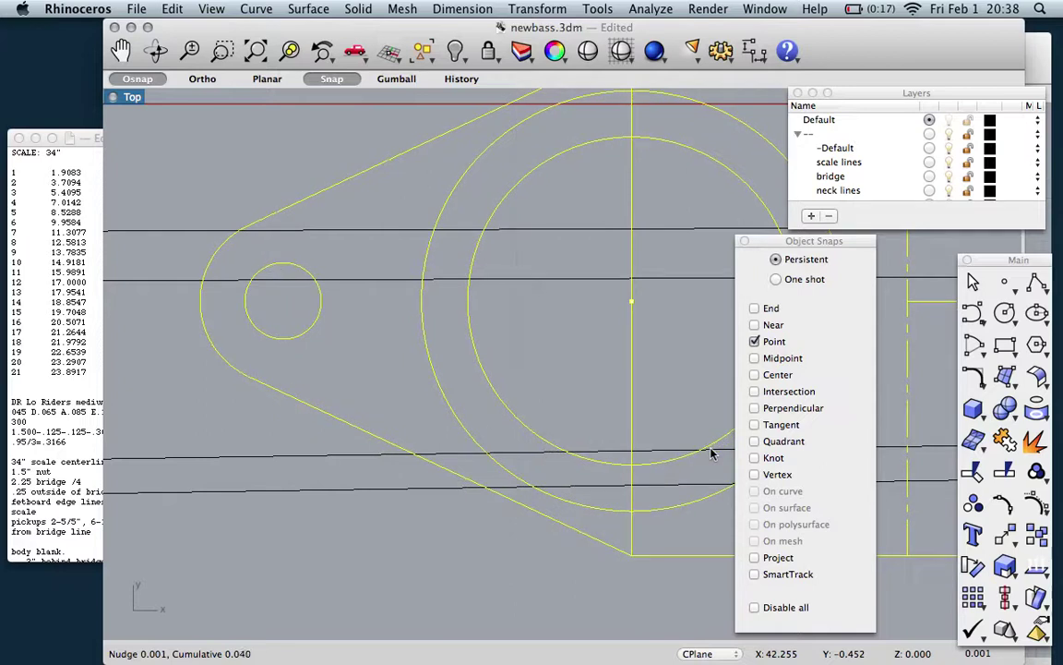
{"action": "key", "text": "alt+shift+Up"}
{"action": "key", "text": "alt+shift+Up"}
{"action": "key", "text": "alt+shift+Up"}
{"action": "key", "text": "alt+shift+Up"}
{"action": "key", "text": "alt+shift+Up"}
{"action": "key", "text": "alt+shift+Up"}
{"action": "key", "text": "alt+shift+Up"}
{"action": "key", "text": "alt+shift+Up"}
{"action": "key", "text": "alt+shift+Up"}
{"action": "key", "text": "alt+shift+Up"}
{"action": "key", "text": "alt+shift+Up"}
{"action": "key", "text": "alt+shift+Up"}
{"action": "key", "text": "alt+shift+Up"}
{"action": "key", "text": "alt+shift+Up"}
{"action": "key", "text": "alt+shift+Up"}
{"action": "key", "text": "alt+shift+Up"}
{"action": "key", "text": "alt+shift+Up"}
{"action": "key", "text": "alt+shift+Up"}
{"action": "key", "text": "alt+shift+Up"}
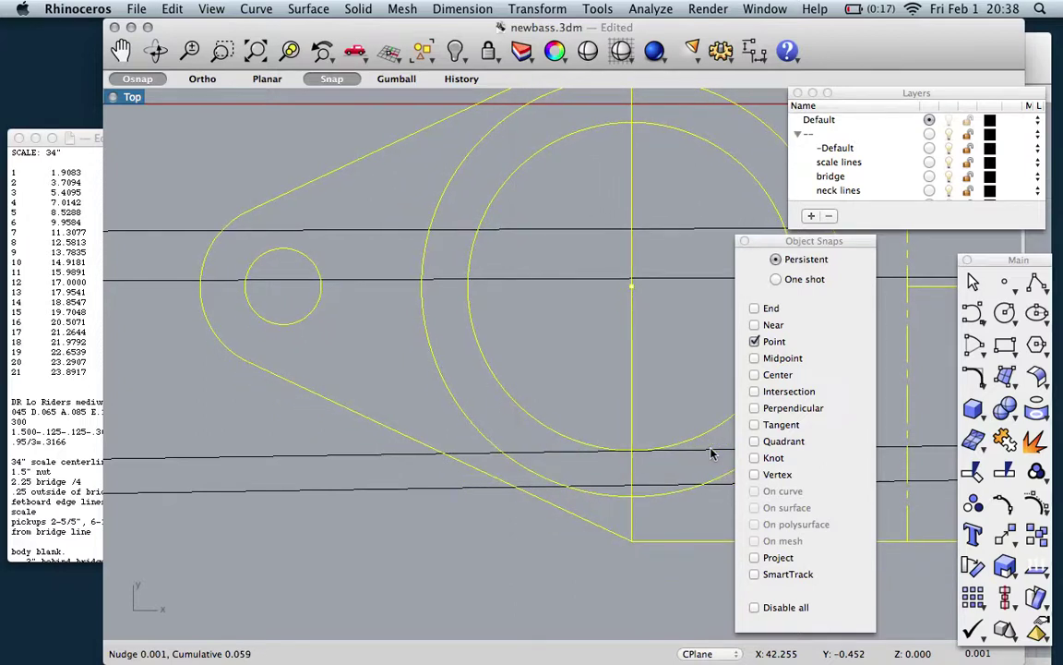
{"action": "key", "text": "alt+shift+Down"}
Deselect and zoom out, enlarge the Layers panel to show all layers, and switch off the tuners layer.
{"action": "left_click", "coordinate": [600, 365]}
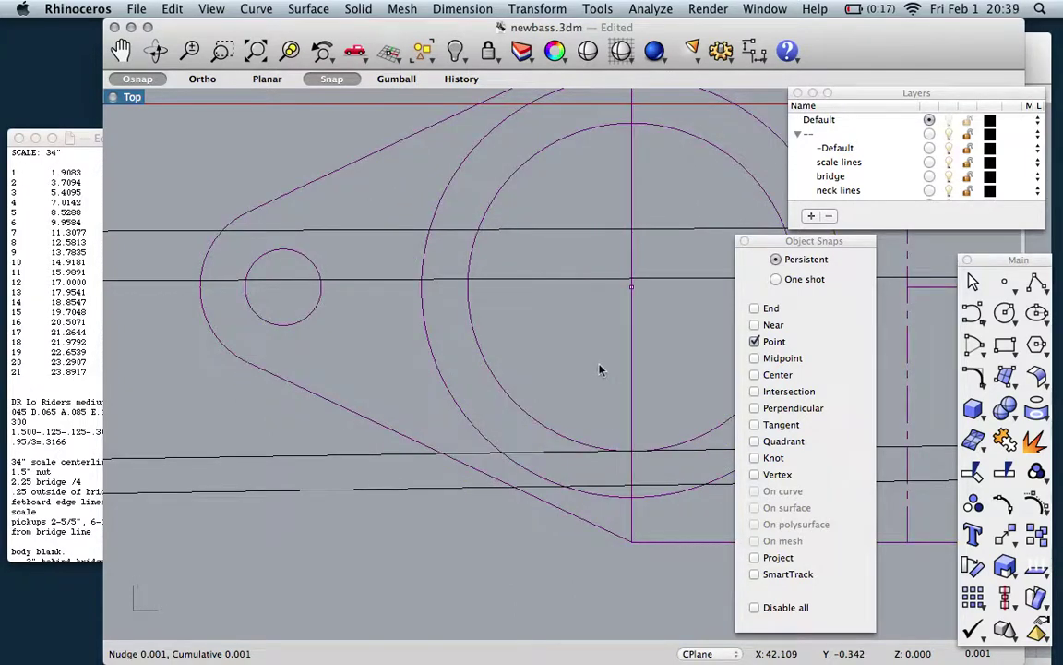
{"action": "scroll", "coordinate": [599, 330], "scroll_direction": "down", "scroll_amount": 3}
{"action": "scroll", "coordinate": [598, 330], "scroll_direction": "down", "scroll_amount": 5}
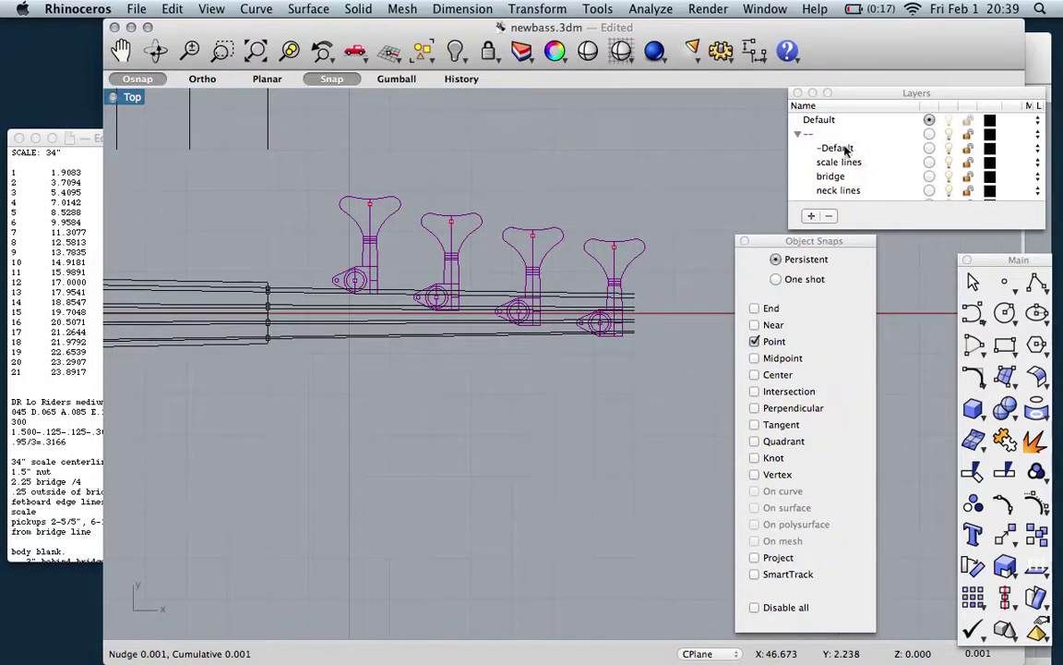
{"action": "scroll", "coordinate": [845, 148], "scroll_direction": "down", "scroll_amount": 2}
{"action": "scroll", "coordinate": [845, 148], "scroll_direction": "up", "scroll_amount": 3}
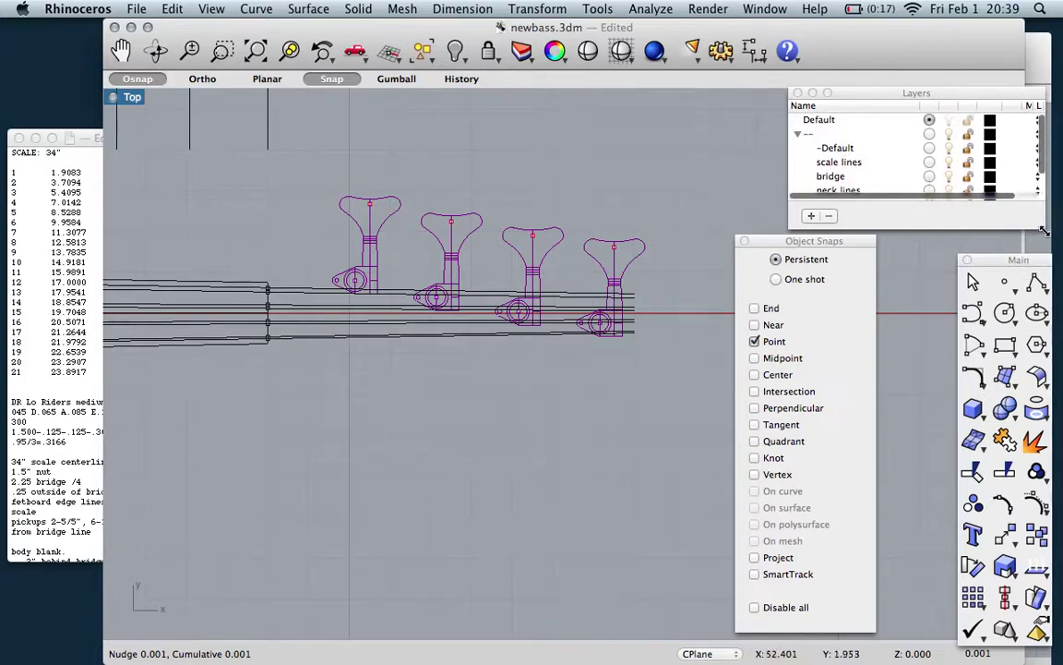
{"action": "left_click_drag", "start_coordinate": [1044, 230], "coordinate": [1040, 286]}
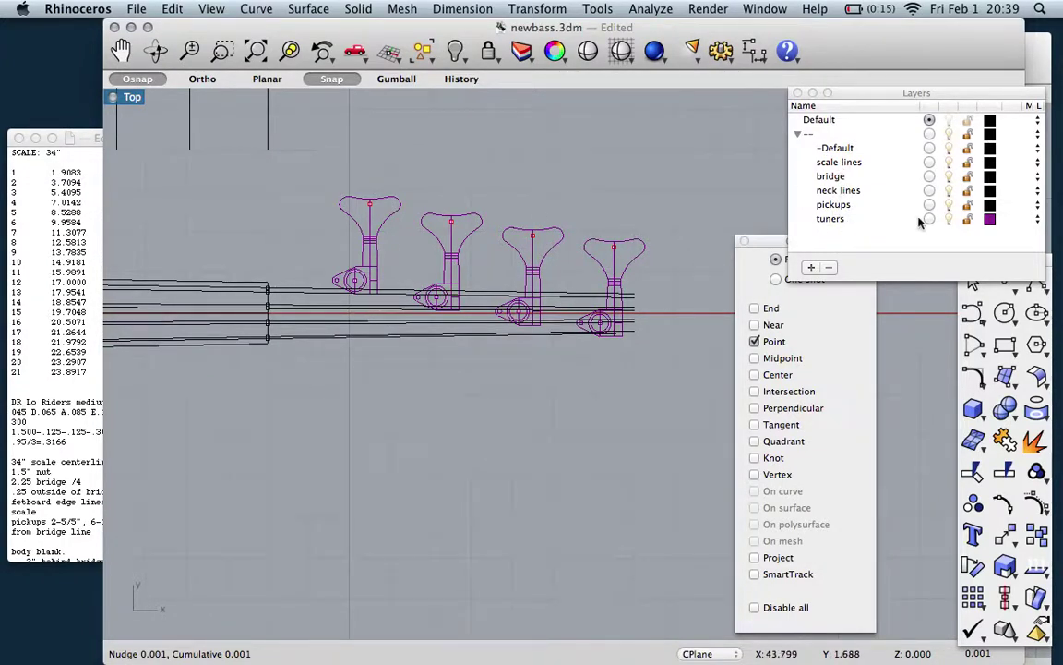
{"action": "left_click", "coordinate": [949, 219]}
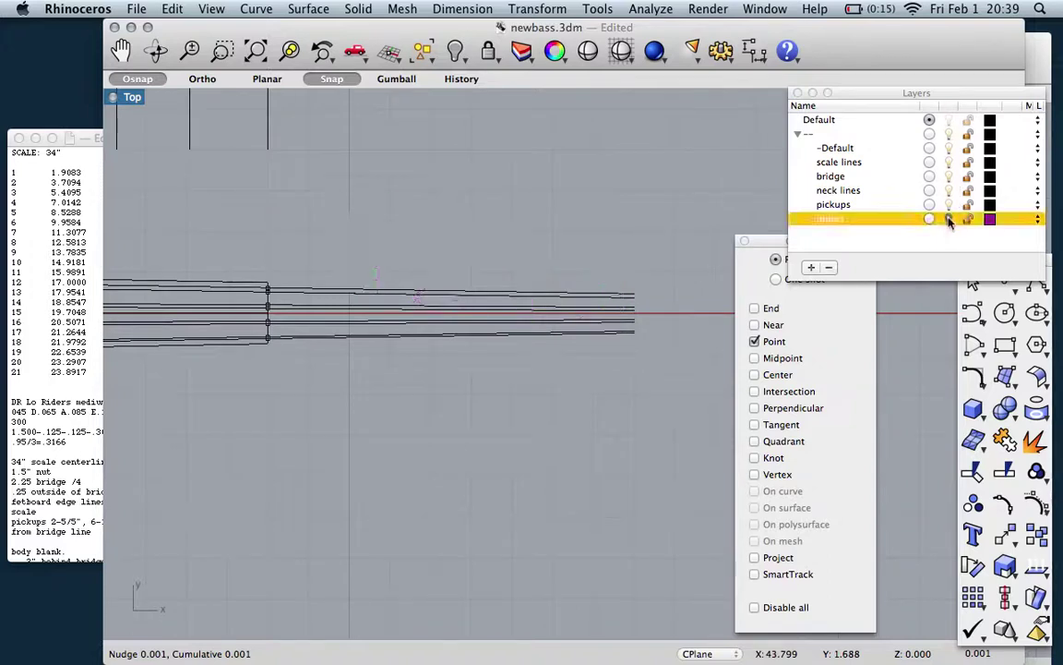
{"action": "left_click", "coordinate": [949, 219]}
{"action": "left_click", "coordinate": [950, 204]}
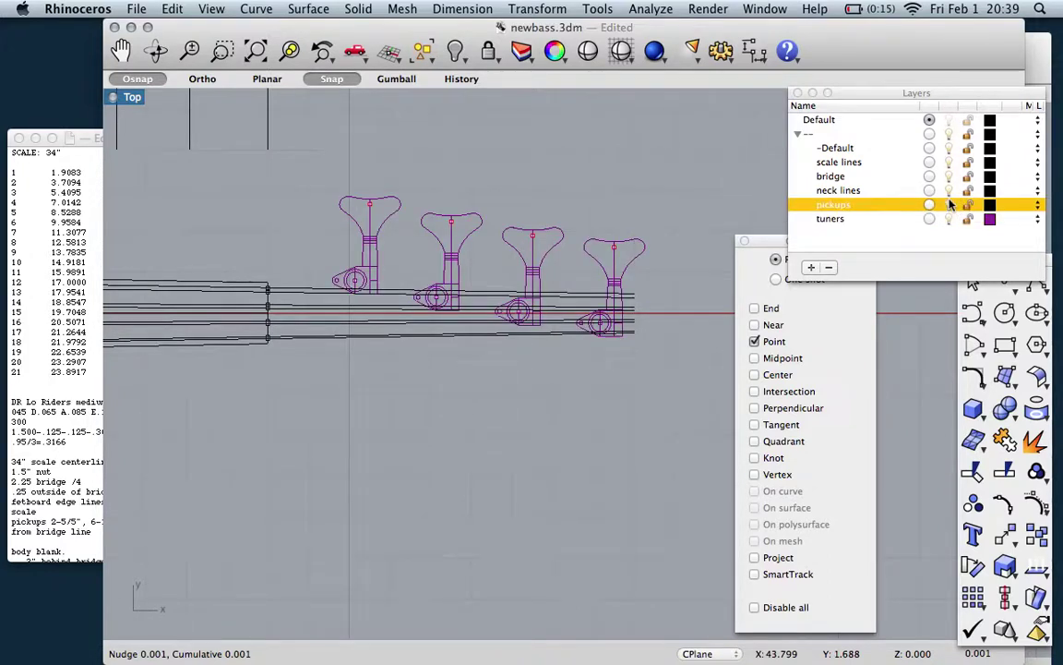
{"action": "scroll", "coordinate": [512, 320], "scroll_direction": "down", "scroll_amount": 8}
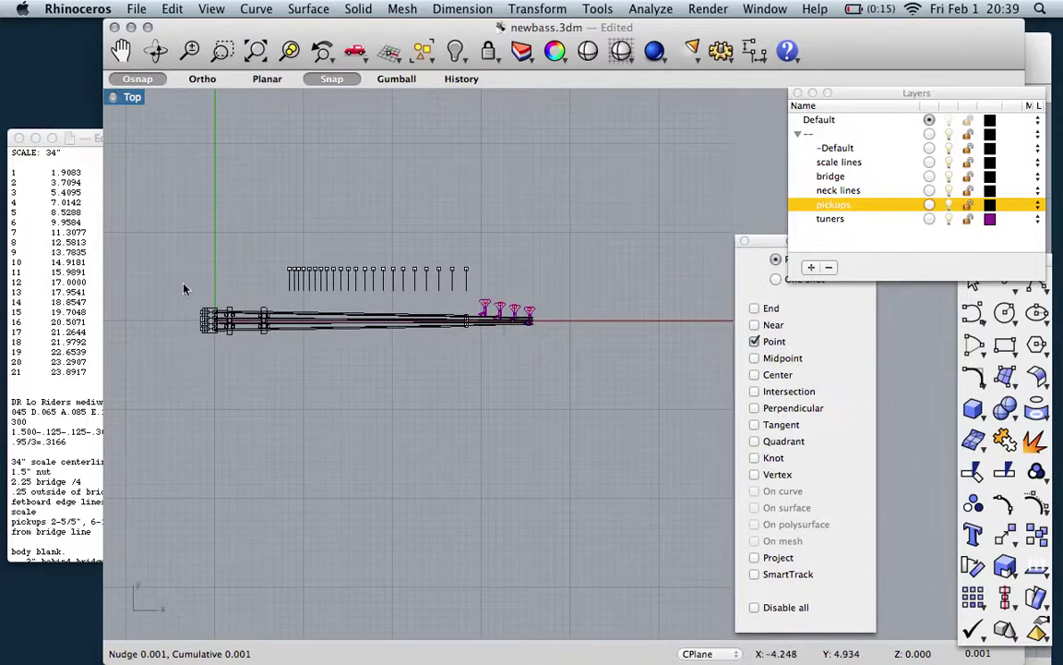
{"action": "scroll", "coordinate": [183, 289], "scroll_direction": "up", "scroll_amount": 3}
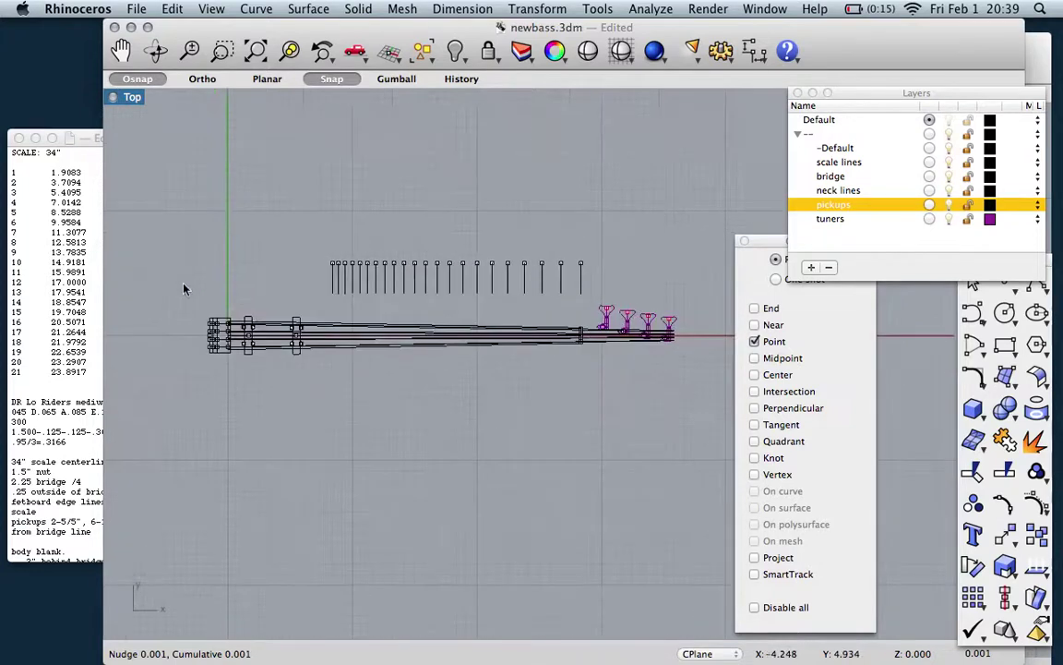
{"action": "left_click", "coordinate": [950, 205]}
{"action": "left_click", "coordinate": [950, 205]}
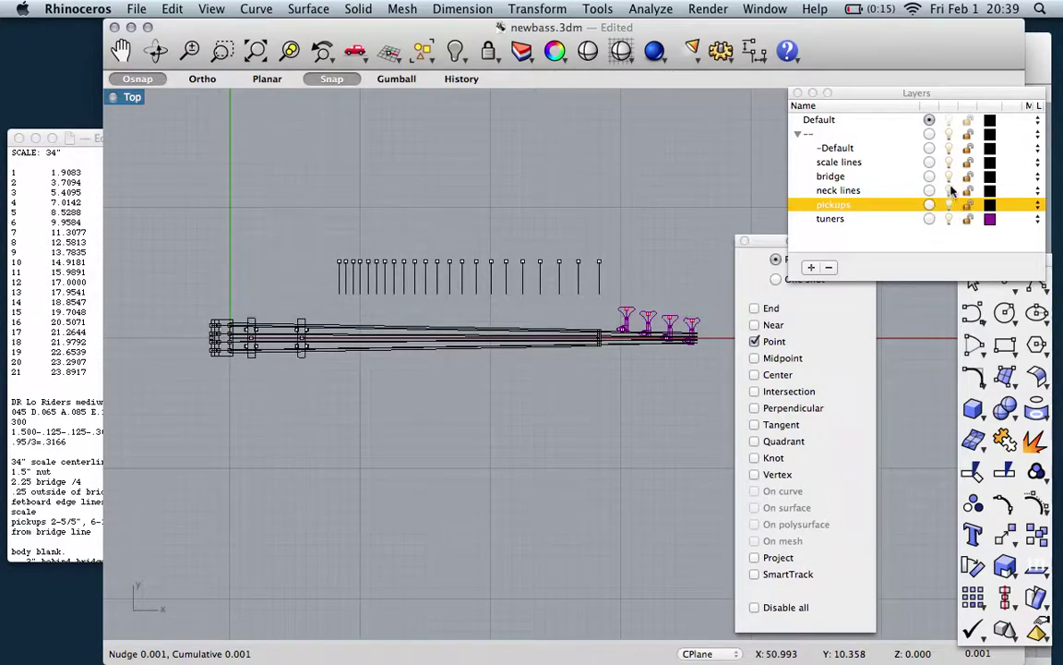
{"action": "left_click", "coordinate": [952, 190]}
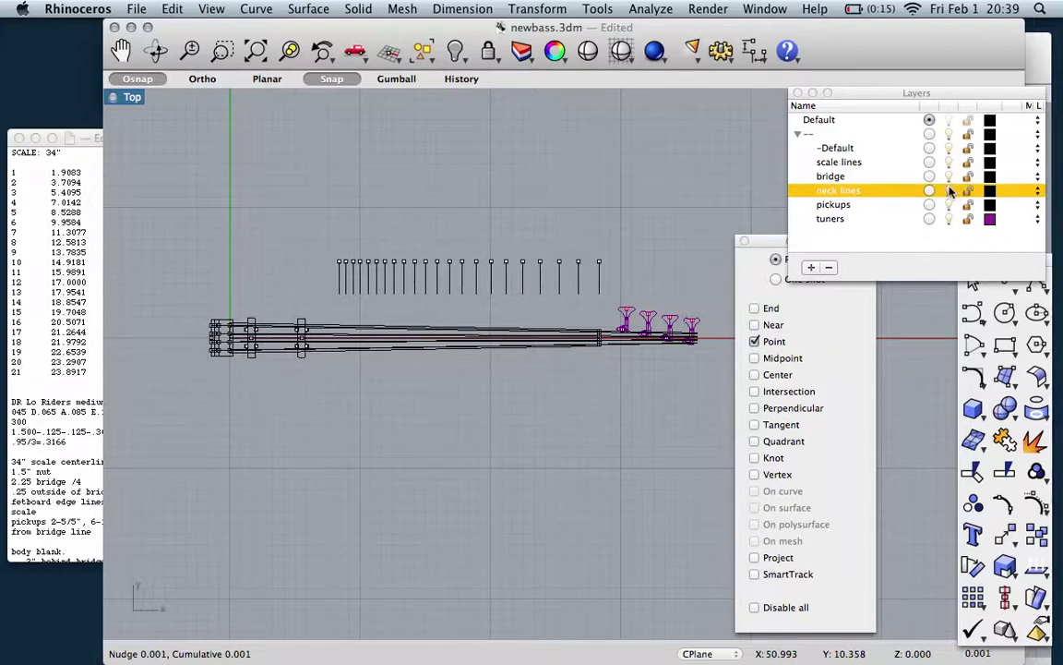
{"action": "left_click", "coordinate": [952, 176]}
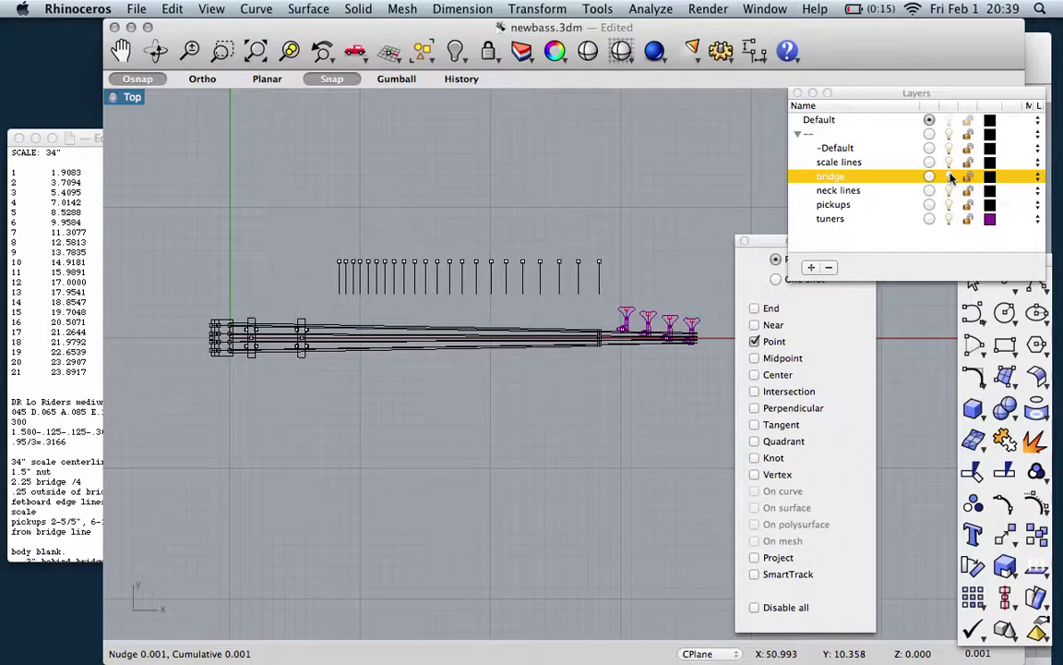
{"action": "scroll", "coordinate": [652, 334], "scroll_direction": "up", "scroll_amount": 3}
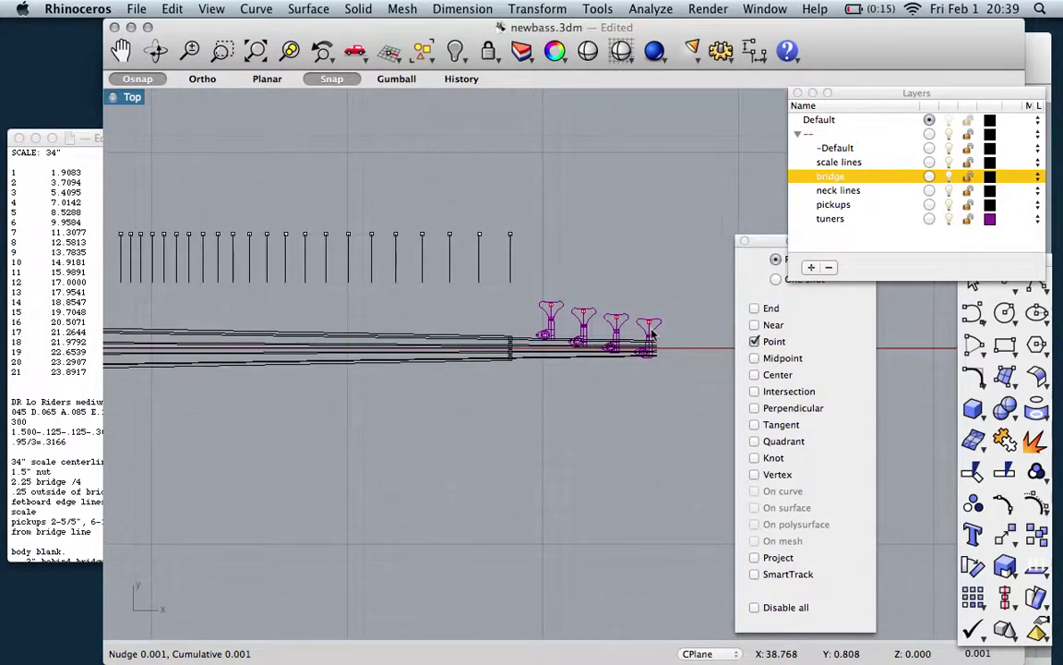
{"action": "scroll", "coordinate": [662, 353], "scroll_direction": "up", "scroll_amount": 3}
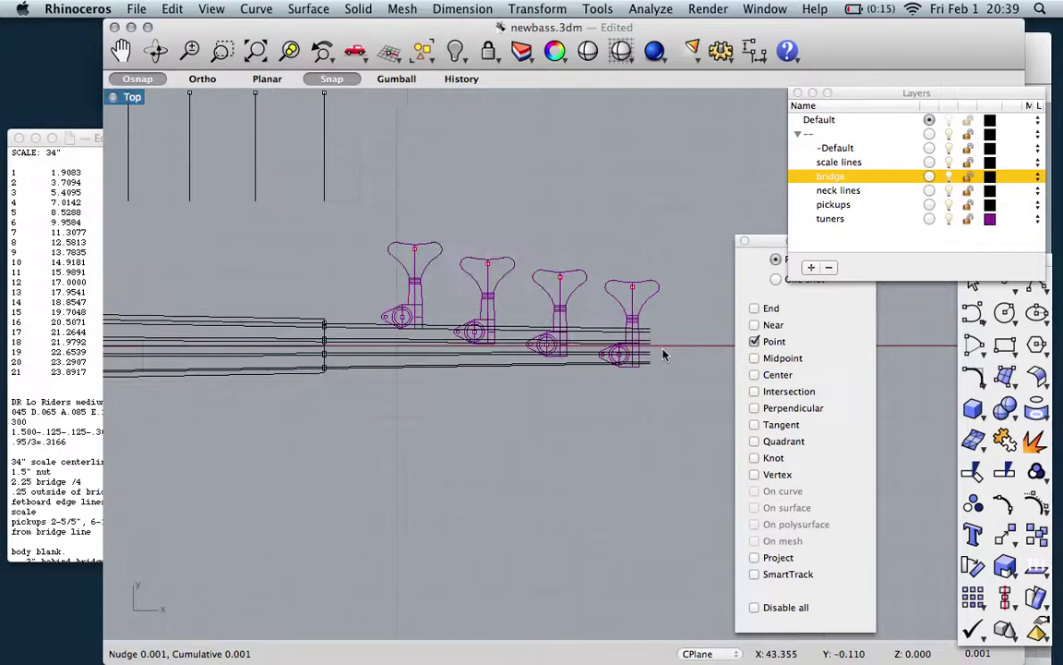
{"action": "scroll", "coordinate": [663, 353], "scroll_direction": "up", "scroll_amount": 2}
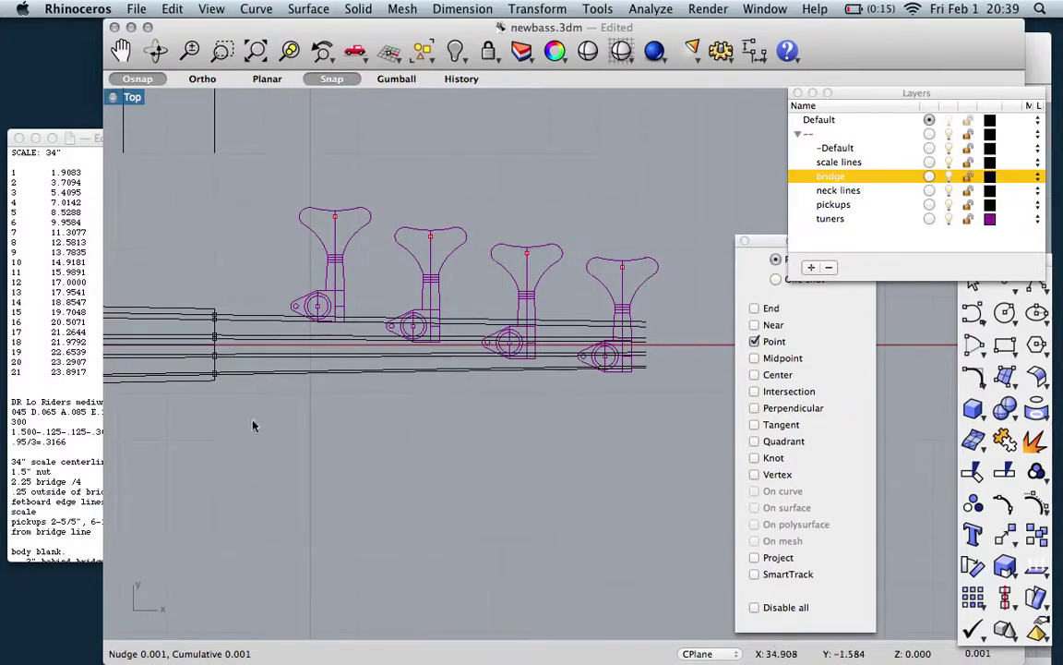
{"action": "scroll", "coordinate": [213, 384], "scroll_direction": "left", "scroll_amount": 10}
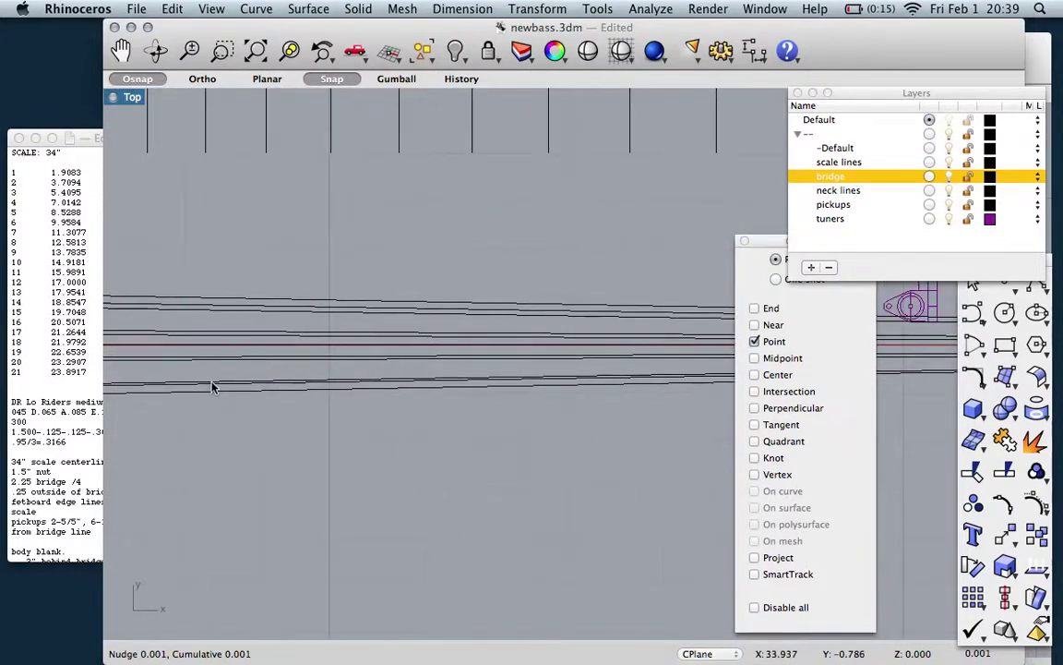
{"action": "scroll", "coordinate": [213, 384], "scroll_direction": "down", "scroll_amount": 6}
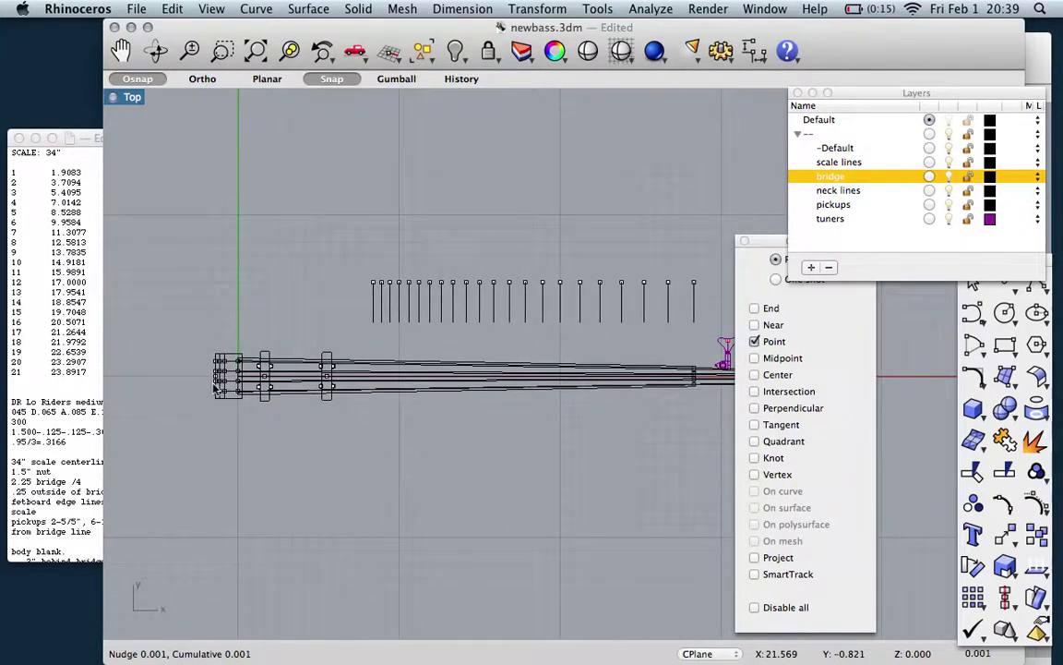
{"action": "scroll", "coordinate": [216, 388], "scroll_direction": "right", "scroll_amount": 5}
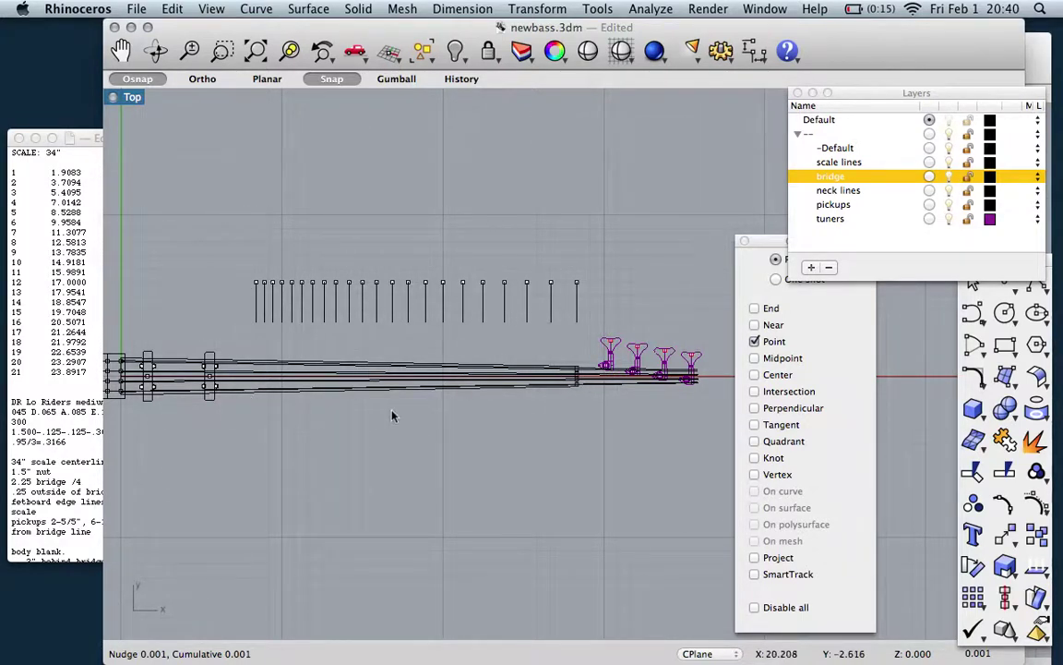
{"action": "right_click_drag", "start_coordinate": [334, 415], "coordinate": [392, 415]}
{"action": "scroll", "coordinate": [176, 373], "scroll_direction": "up", "scroll_amount": 5}
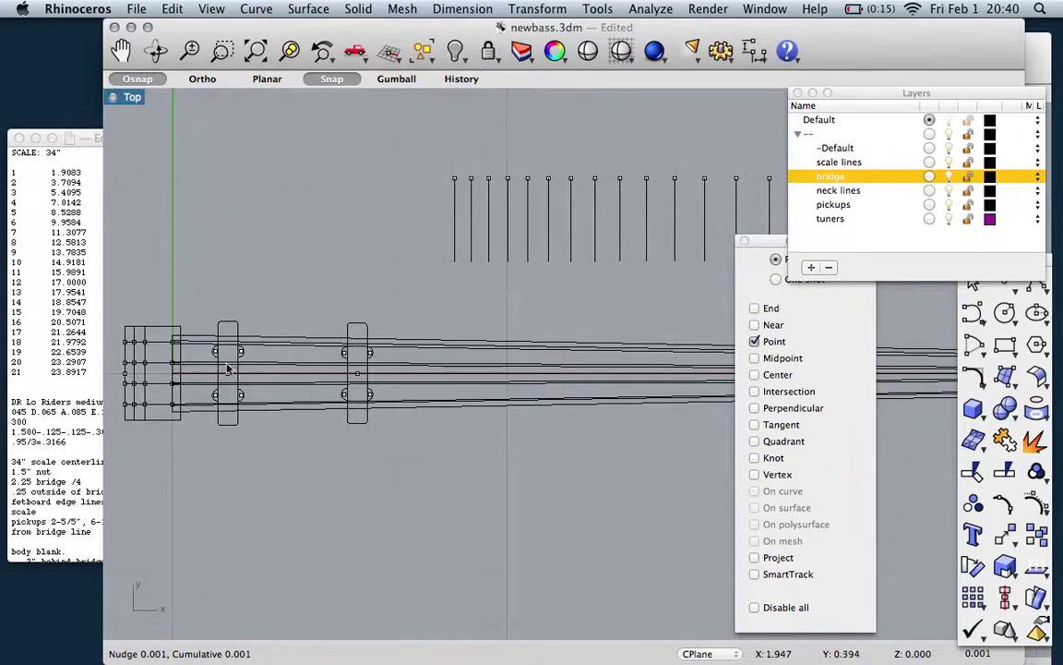
{"action": "scroll", "coordinate": [213, 383], "scroll_direction": "left", "scroll_amount": 5}
{"action": "scroll", "coordinate": [231, 360], "scroll_direction": "down", "scroll_amount": 3}
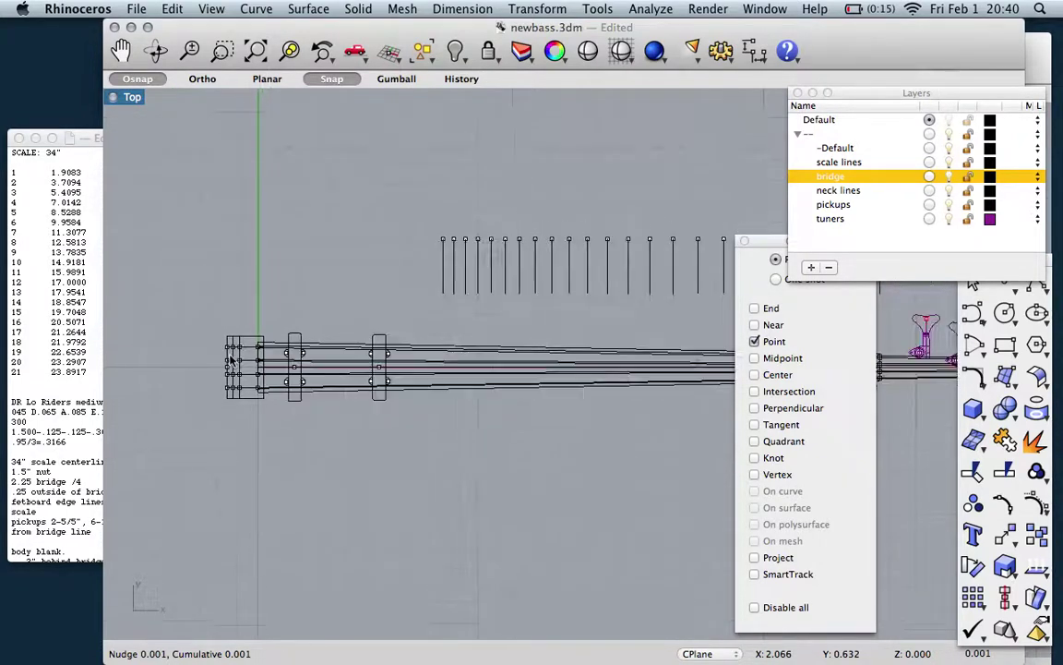
{"action": "scroll", "coordinate": [231, 360], "scroll_direction": "left", "scroll_amount": 3}
{"action": "scroll", "coordinate": [231, 360], "scroll_direction": "up", "scroll_amount": 3}
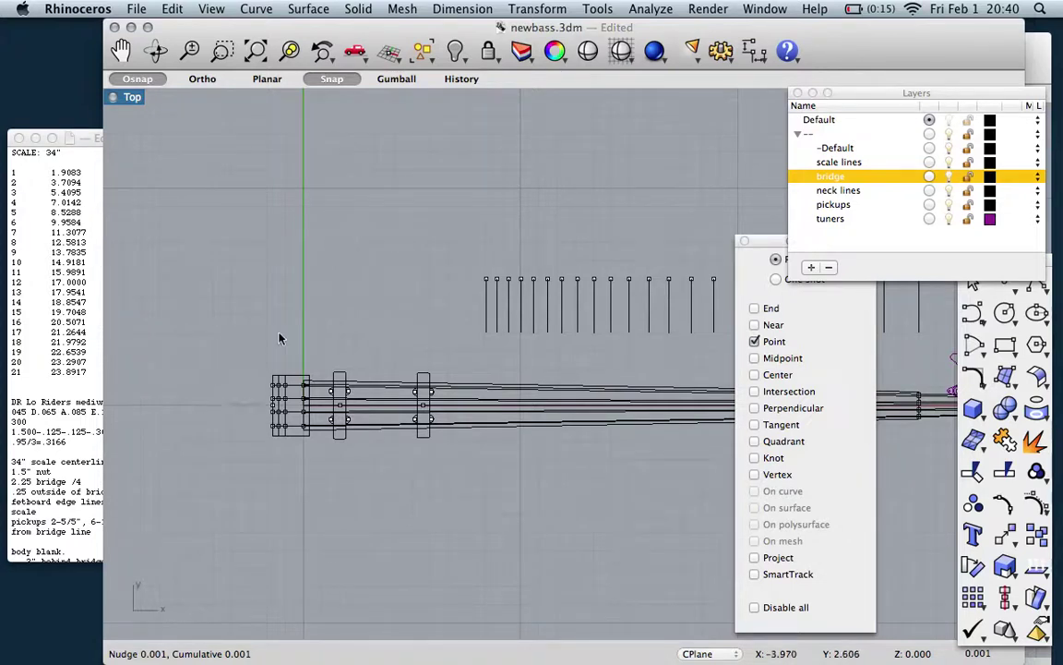
{"action": "scroll", "coordinate": [406, 286], "scroll_direction": "right", "scroll_amount": 6}
{"action": "scroll", "coordinate": [436, 290], "scroll_direction": "right", "scroll_amount": 7}
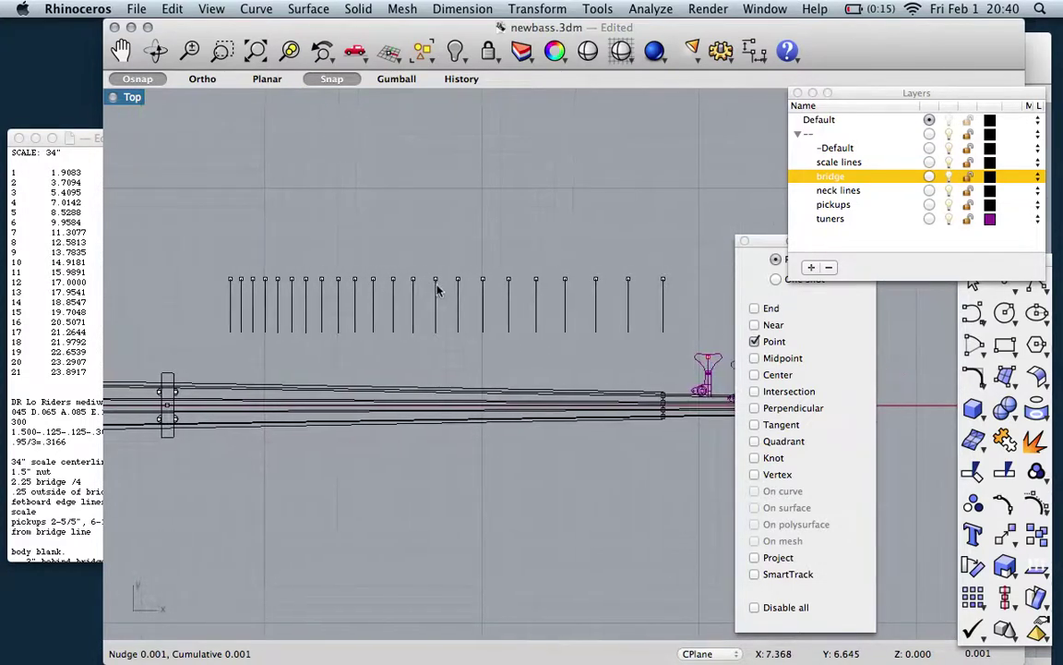
Window-select the 22 fret marker lines, nudge them up one step, and deselect them.
{"action": "left_click_drag", "start_coordinate": [221, 233], "coordinate": [677, 355]}
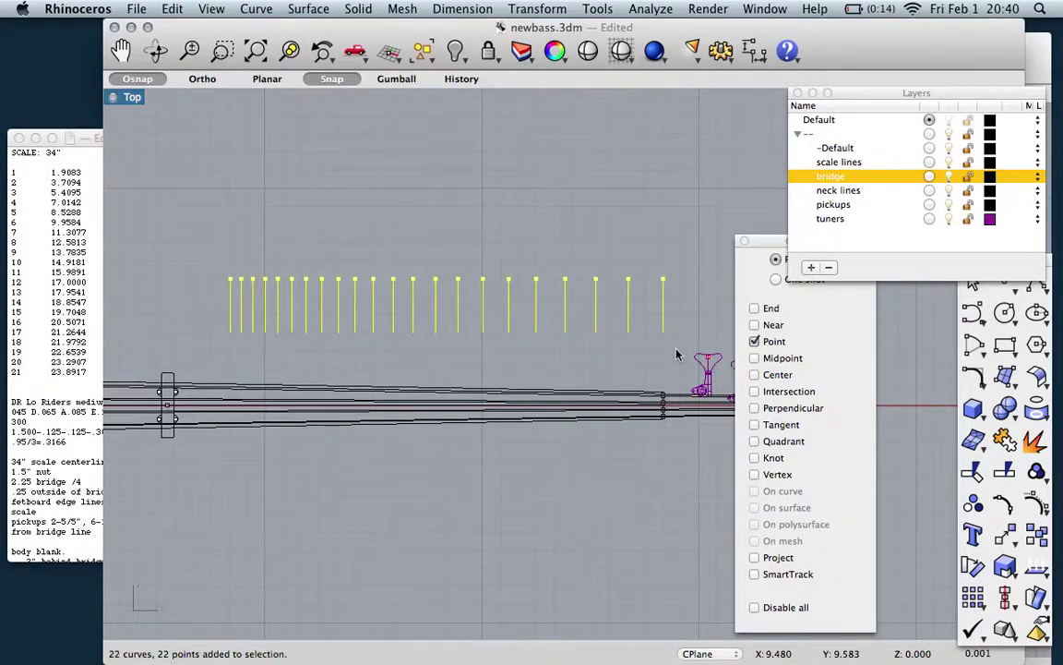
{"action": "key", "text": "alt+Up"}
{"action": "key", "text": "alt+Up"}
{"action": "key", "text": "alt+Up"}
{"action": "key", "text": "alt+Up"}
{"action": "scroll", "coordinate": [512, 308], "scroll_direction": "left", "scroll_amount": 7}
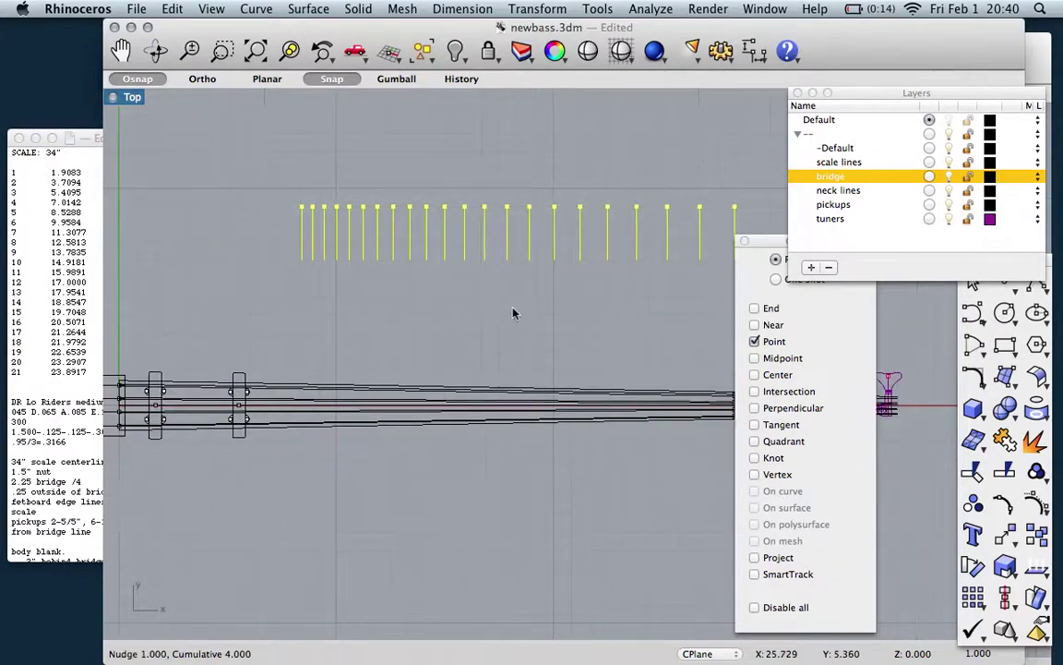
{"action": "left_click", "coordinate": [206, 317]}
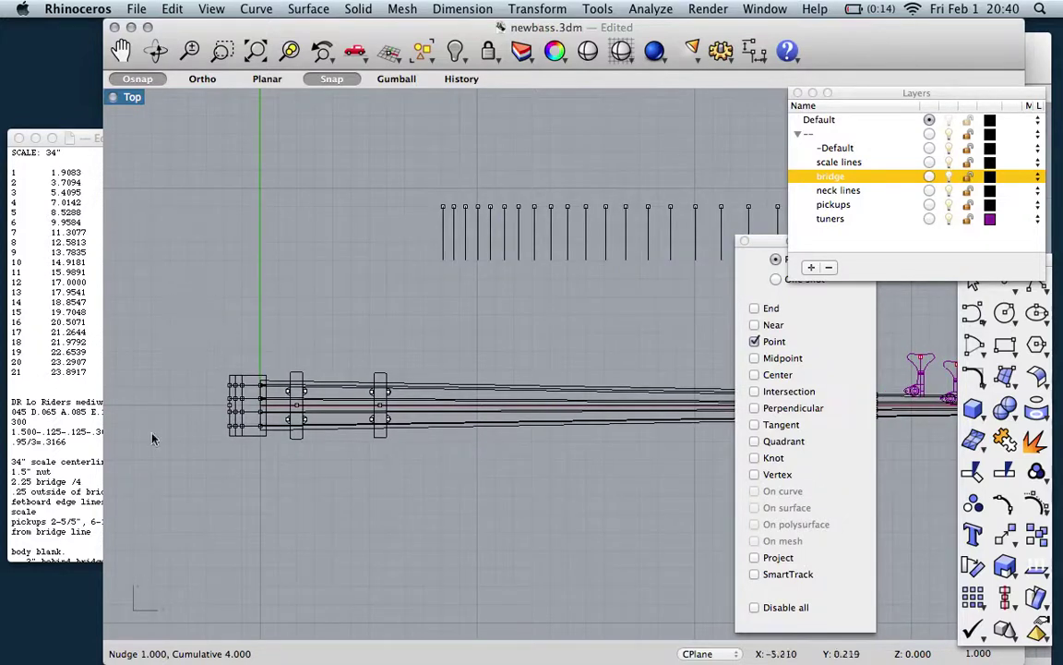
{"action": "scroll", "coordinate": [151, 479], "scroll_direction": "up", "scroll_amount": 3}
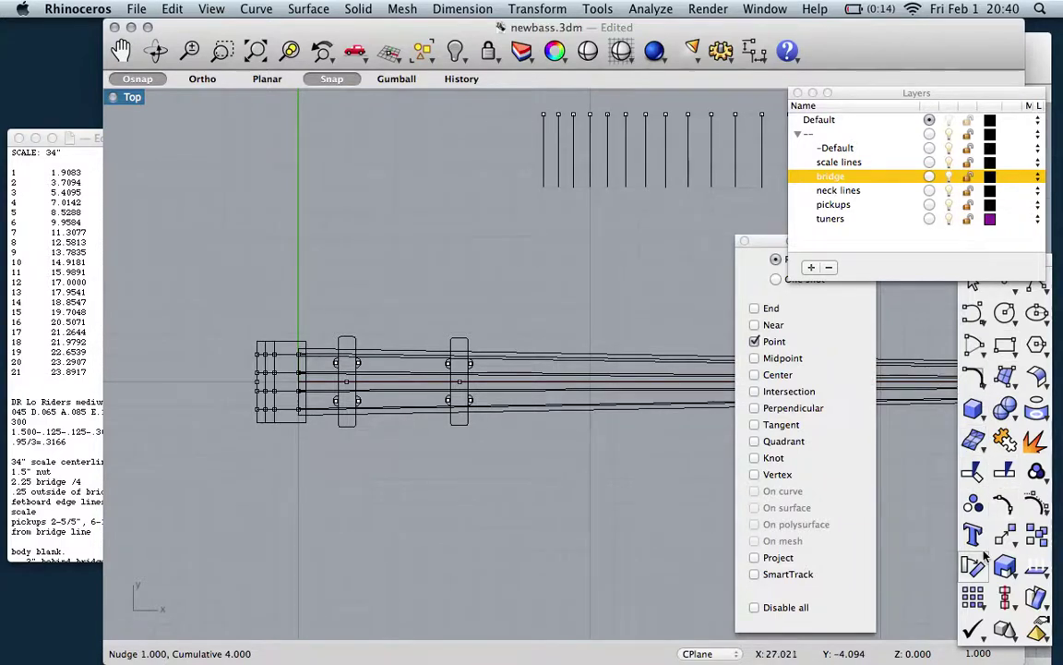
{"action": "left_click", "coordinate": [1036, 282]}
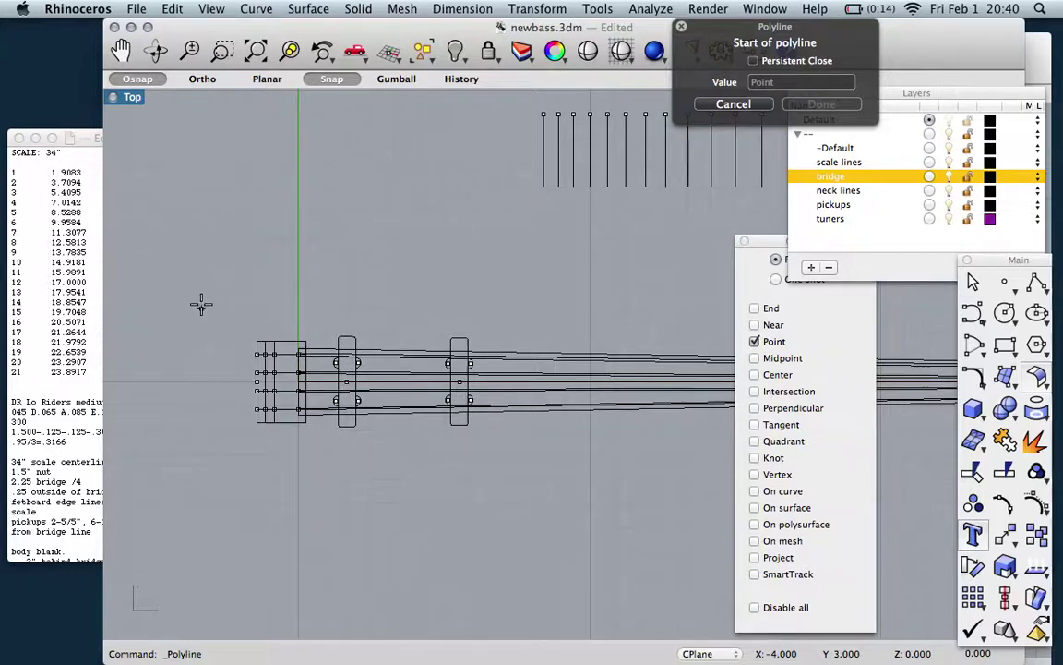
Draw two 20-inch horizontal guide polylines, one above and one below the neck.
{"action": "left_click", "coordinate": [201, 236]}
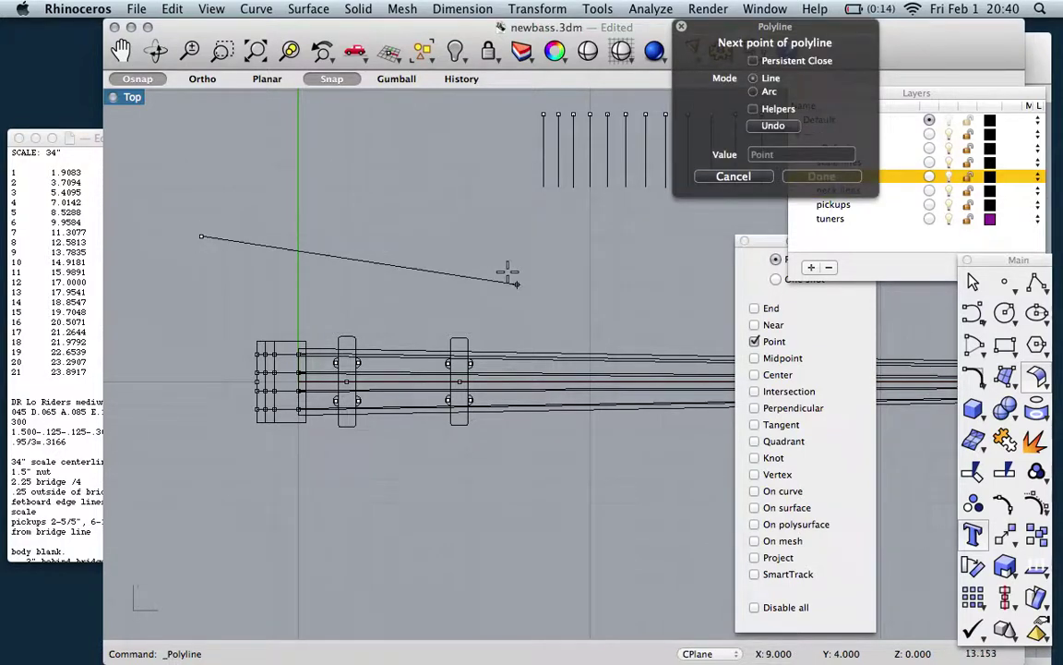
{"action": "scroll", "coordinate": [507, 269], "scroll_direction": "right", "scroll_amount": 5}
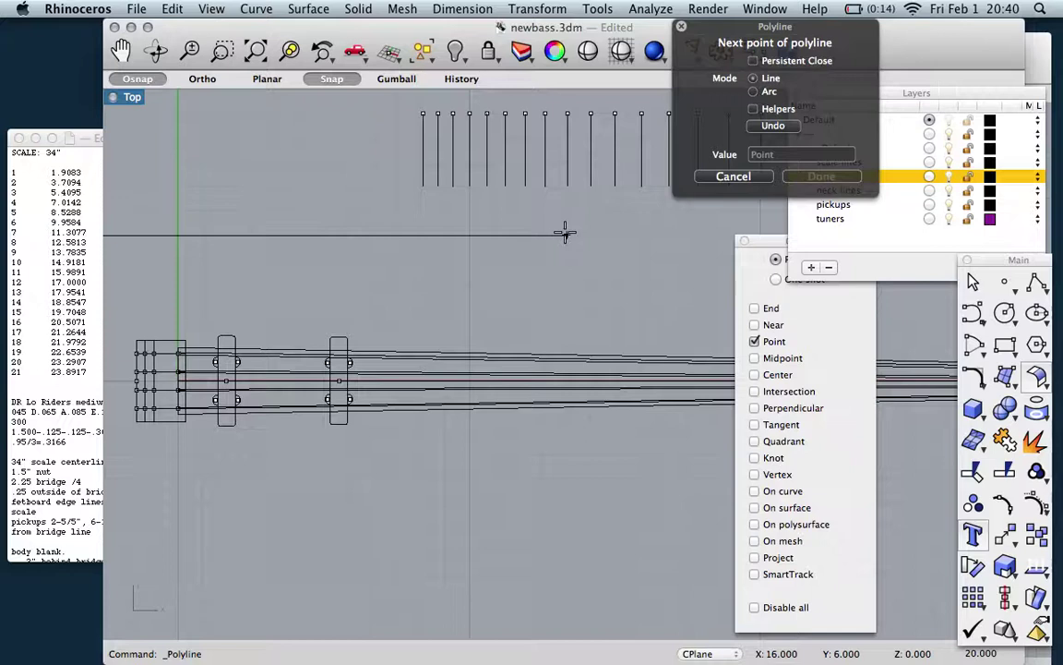
{"action": "left_click", "coordinate": [565, 234]}
{"action": "key", "text": "Return"}
{"action": "scroll", "coordinate": [631, 278], "scroll_direction": "down", "scroll_amount": 3}
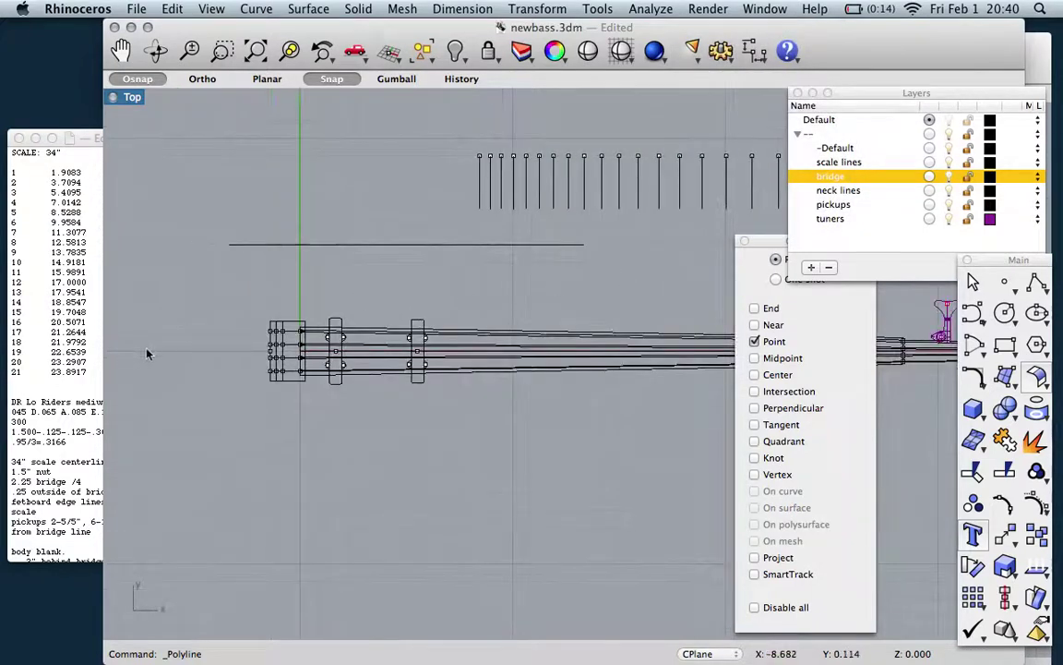
{"action": "scroll", "coordinate": [148, 354], "scroll_direction": "left", "scroll_amount": 2}
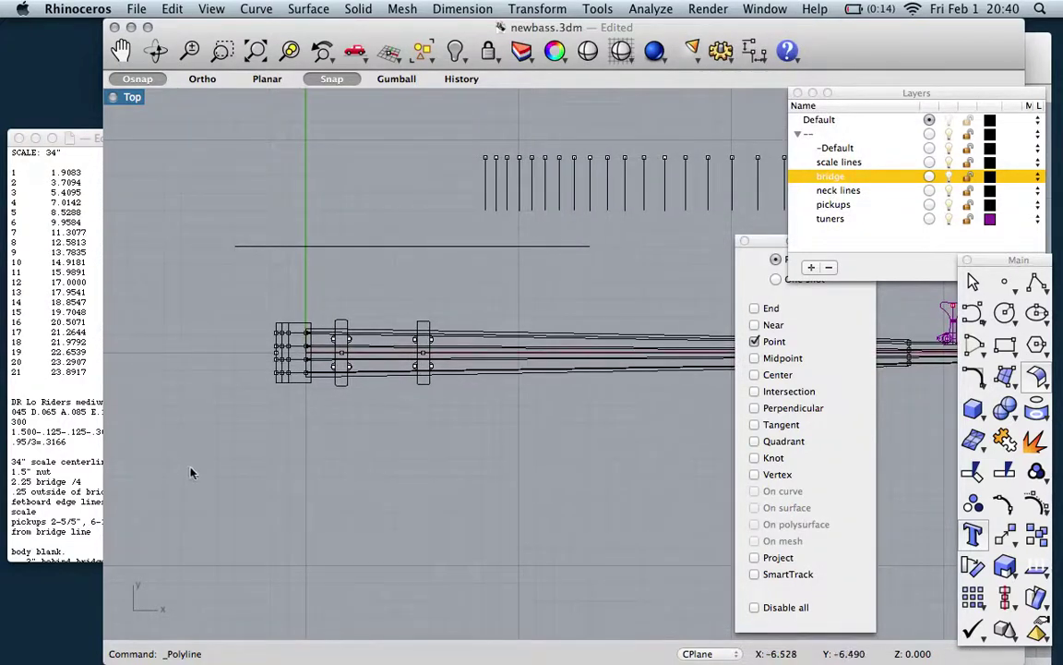
{"action": "key", "text": "Return"}
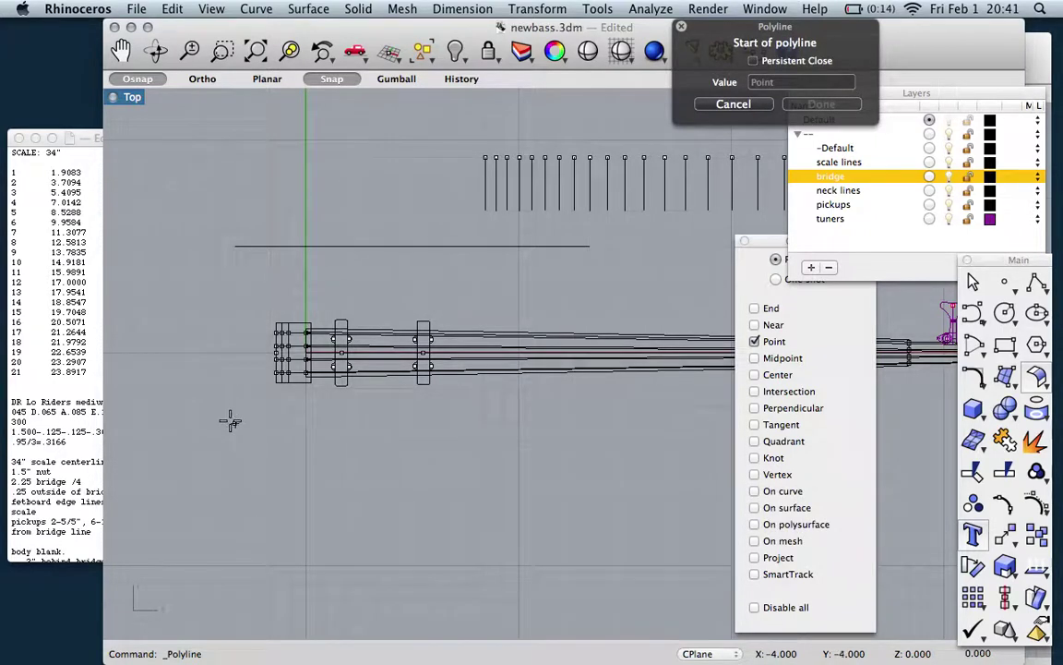
{"action": "left_click", "coordinate": [234, 459]}
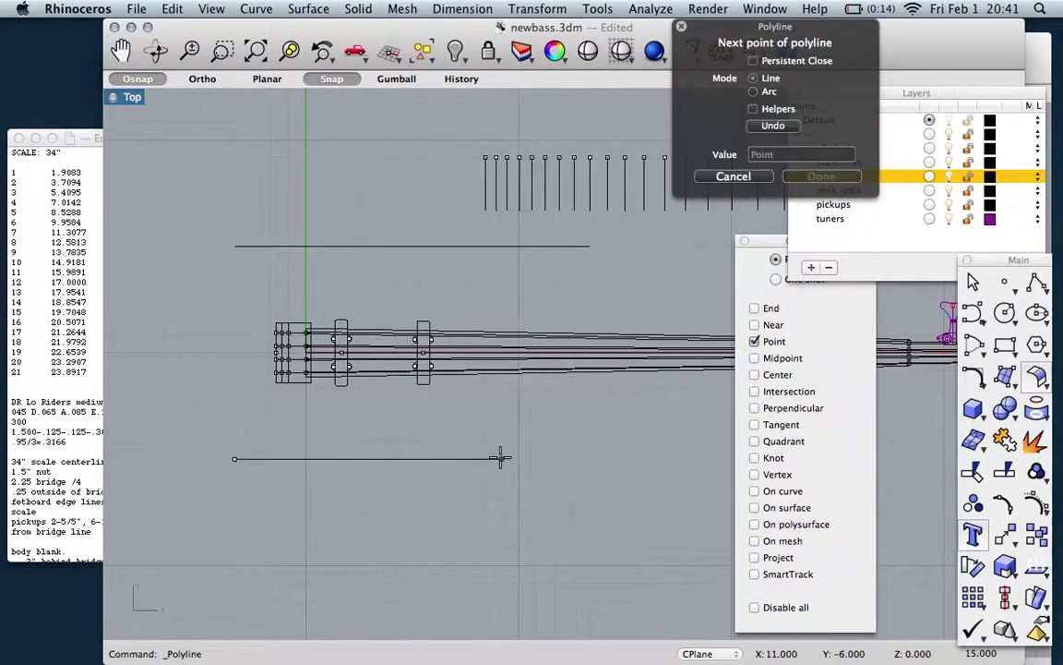
{"action": "left_click", "coordinate": [590, 459]}
{"action": "key", "text": "Return"}
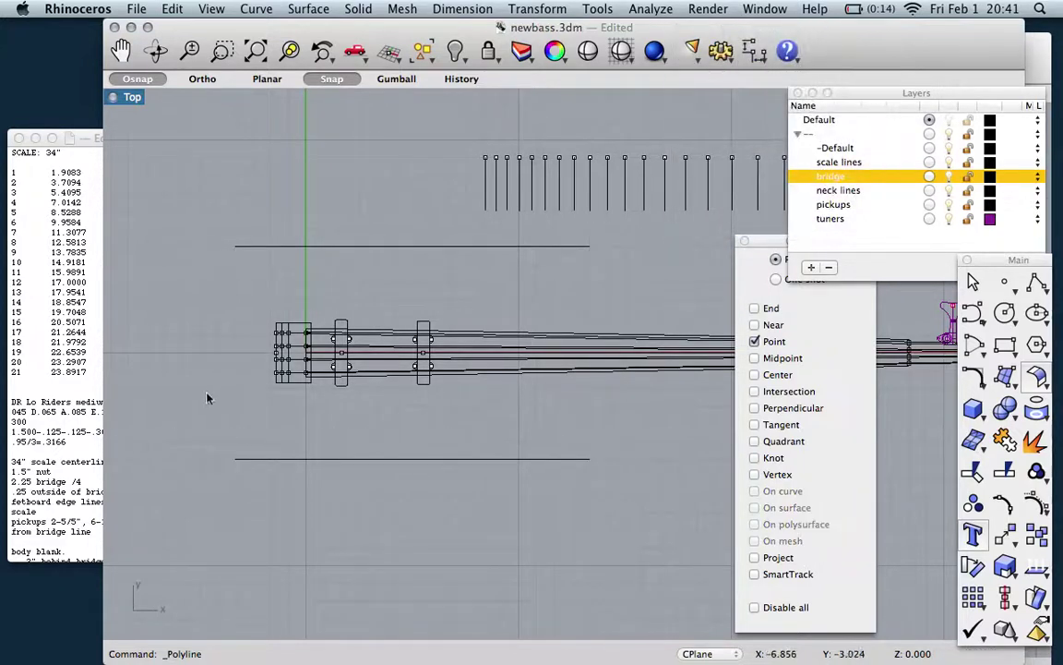
{"action": "scroll", "coordinate": [209, 396], "scroll_direction": "up", "scroll_amount": 3}
{"action": "scroll", "coordinate": [209, 396], "scroll_direction": "up", "scroll_amount": 1}
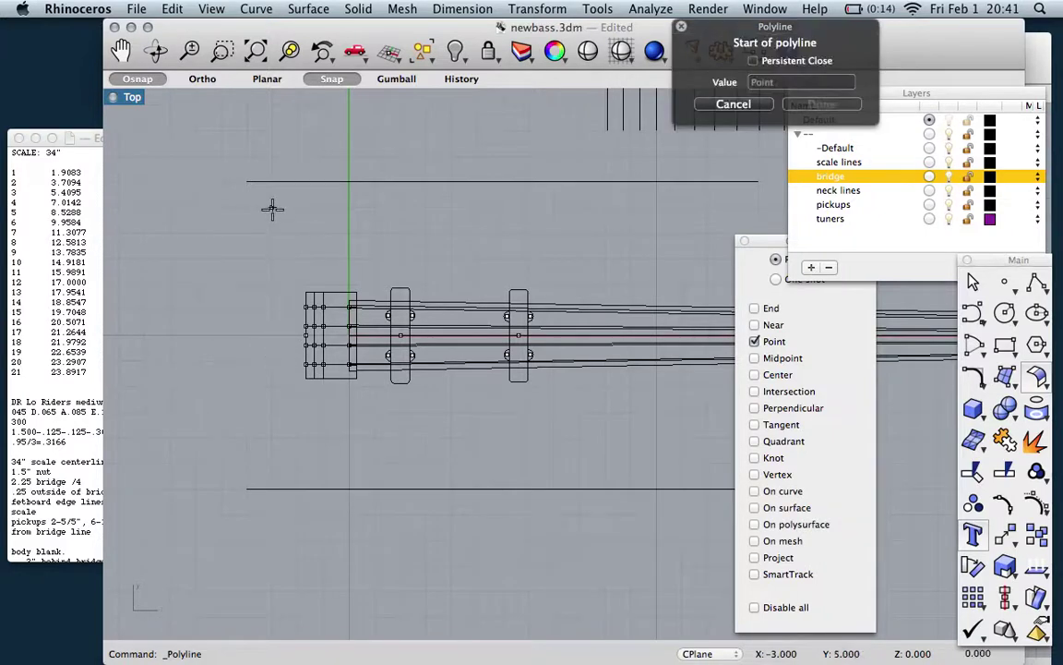
Draw a vertical polyline from the upper guide down to the lower guide.
{"action": "left_click", "coordinate": [271, 177]}
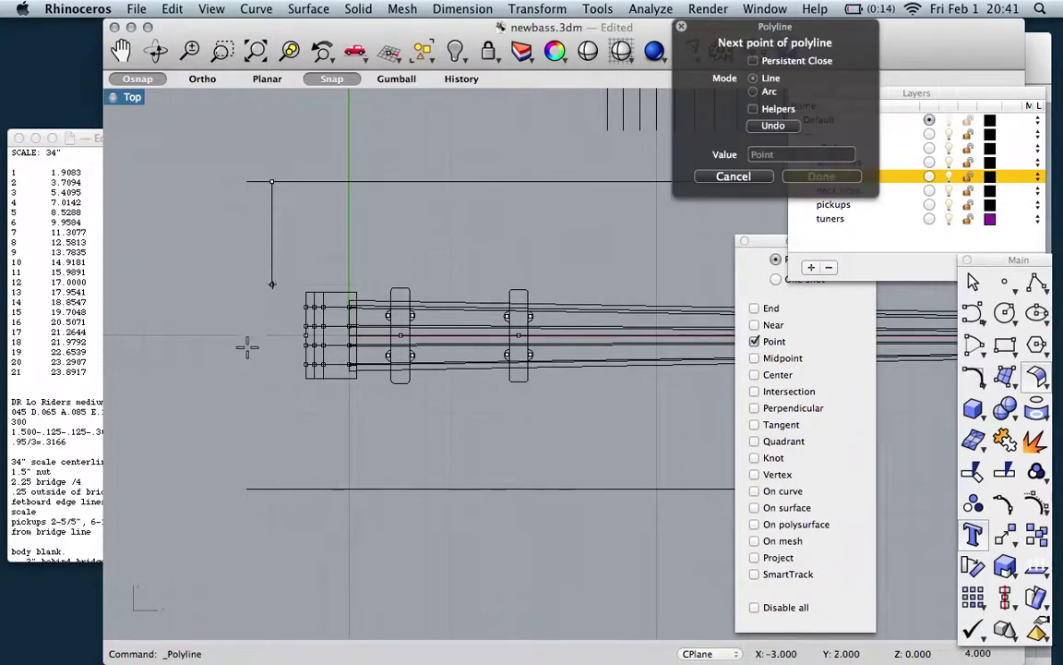
{"action": "left_click", "coordinate": [264, 491]}
{"action": "key", "text": "Return"}
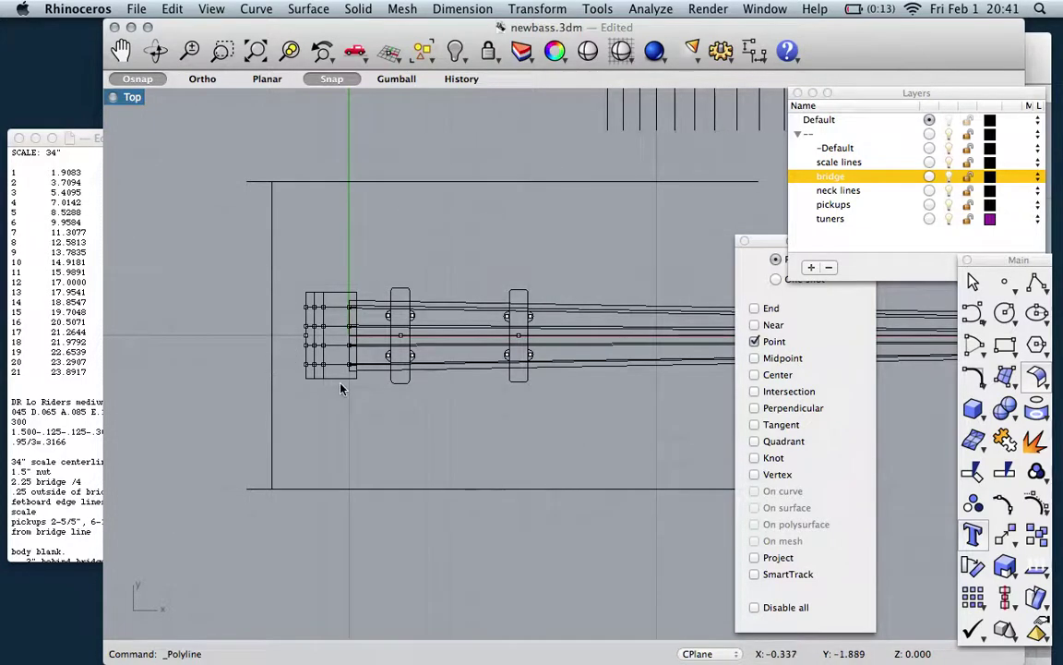
Shift the vertical line one unit left with Alt+Left.
{"action": "left_click", "coordinate": [272, 407]}
{"action": "key", "text": "alt+Left"}
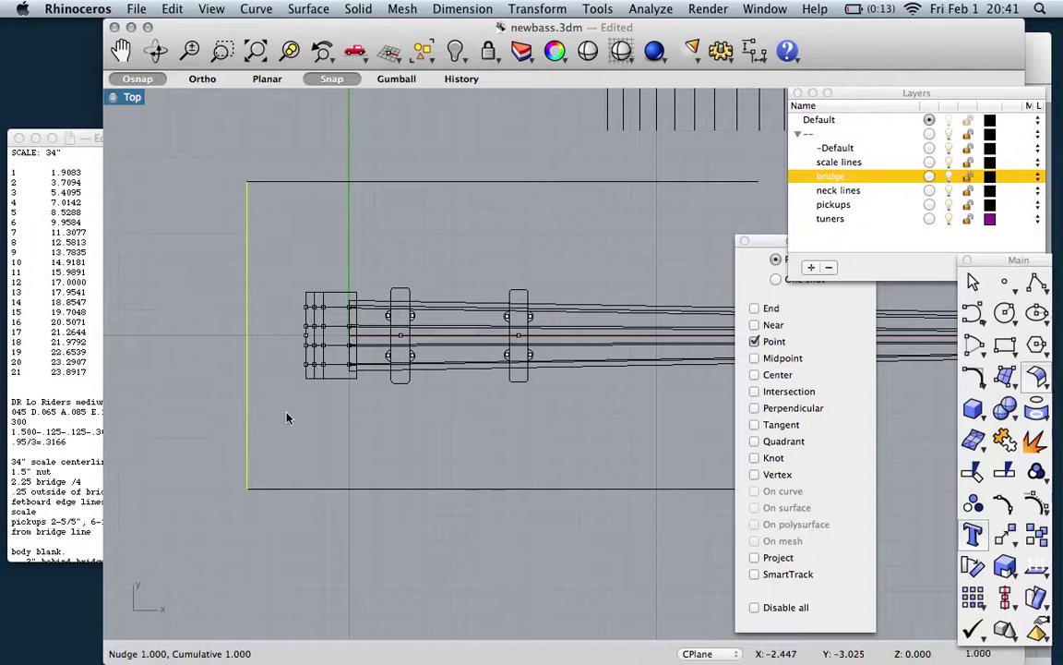
{"action": "scroll", "coordinate": [258, 370], "scroll_direction": "right", "scroll_amount": 5}
{"action": "scroll", "coordinate": [286, 418], "scroll_direction": "left", "scroll_amount": 3}
{"action": "scroll", "coordinate": [286, 418], "scroll_direction": "down", "scroll_amount": 2}
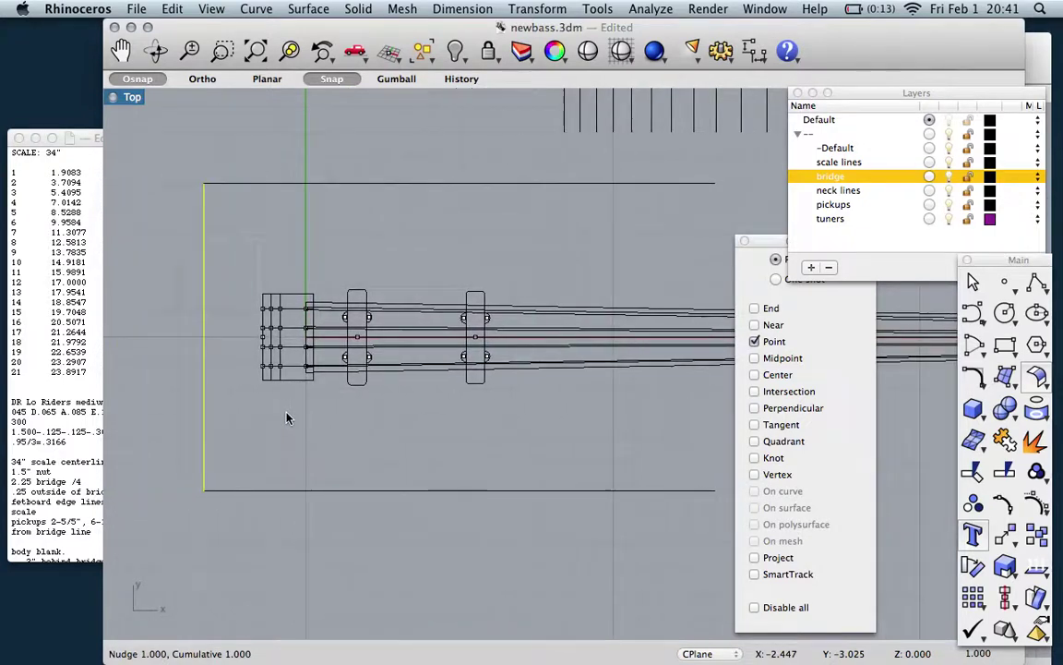
{"action": "scroll", "coordinate": [286, 418], "scroll_direction": "down", "scroll_amount": 3}
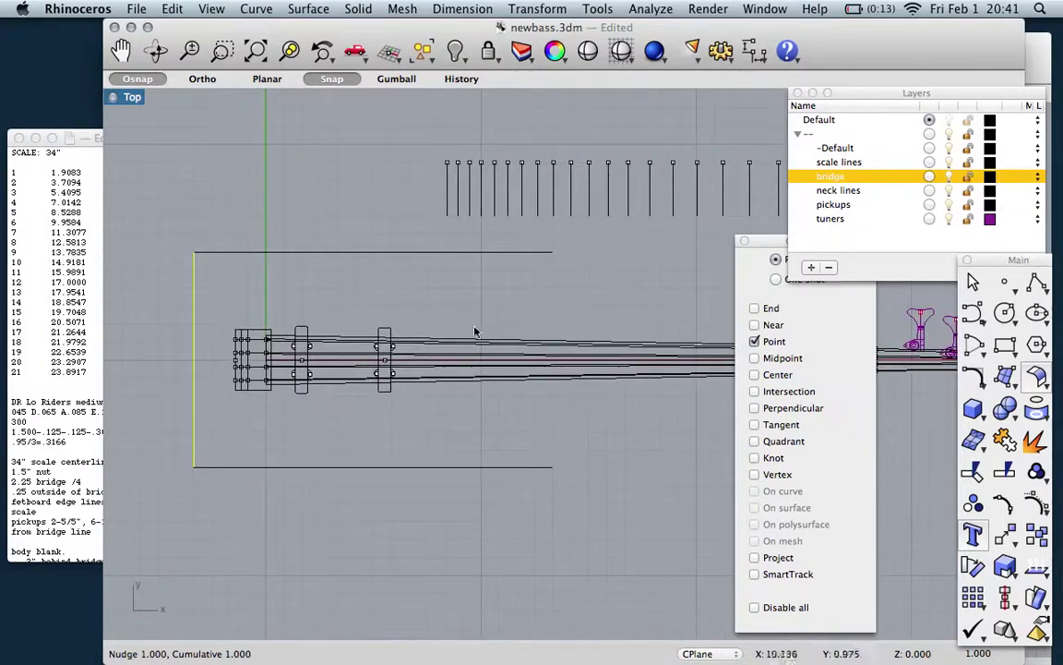
{"action": "scroll", "coordinate": [532, 306], "scroll_direction": "right", "scroll_amount": 5}
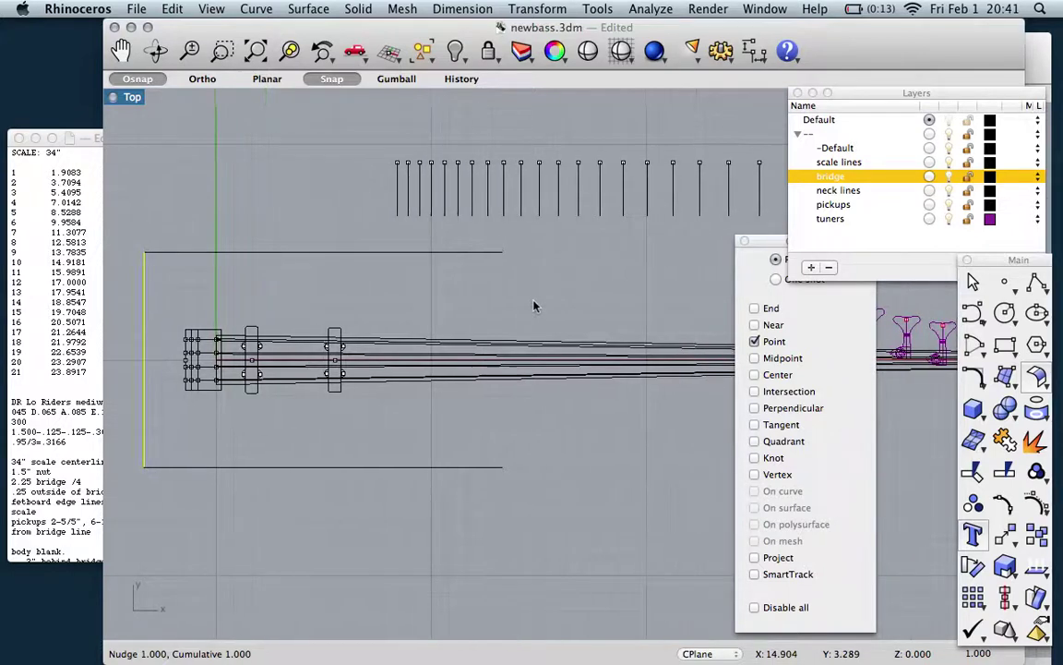
{"action": "scroll", "coordinate": [532, 305], "scroll_direction": "left", "scroll_amount": 2}
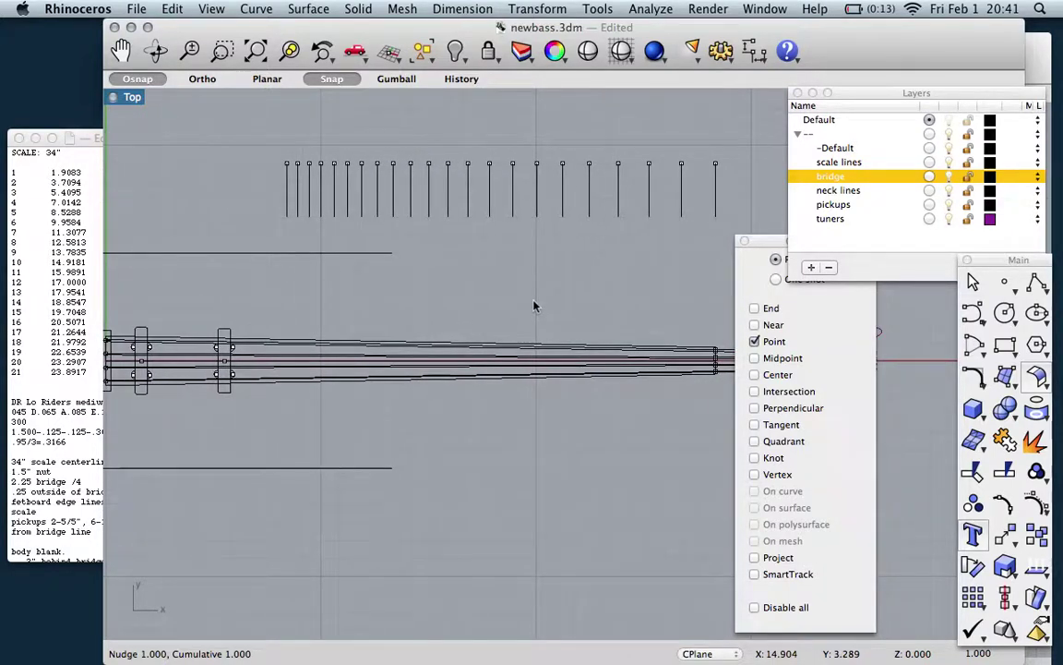
{"action": "scroll", "coordinate": [532, 306], "scroll_direction": "right", "scroll_amount": 1}
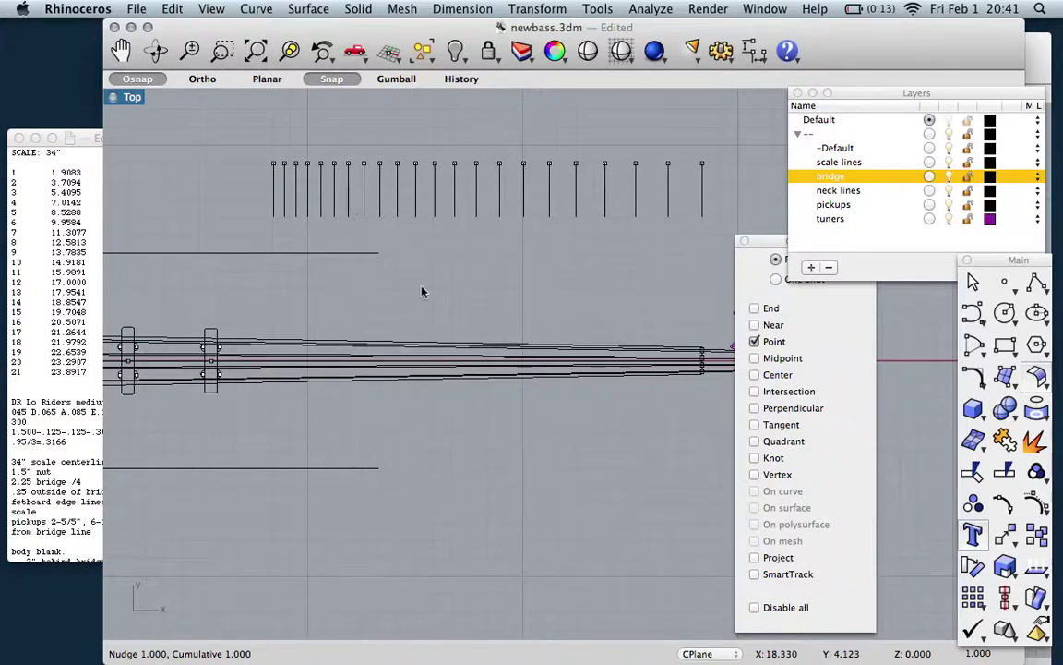
{"action": "left_click", "coordinate": [1033, 286]}
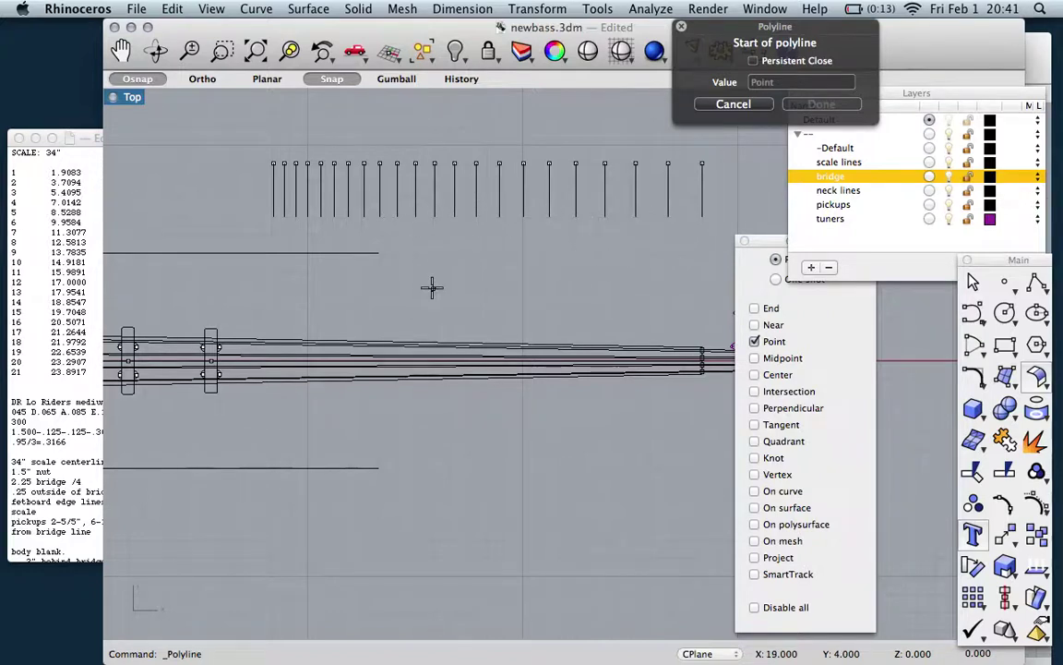
Cancel the unfinished polyline and draw a new vertical line crossing the strings.
{"action": "scroll", "coordinate": [432, 288], "scroll_direction": "left", "scroll_amount": 10}
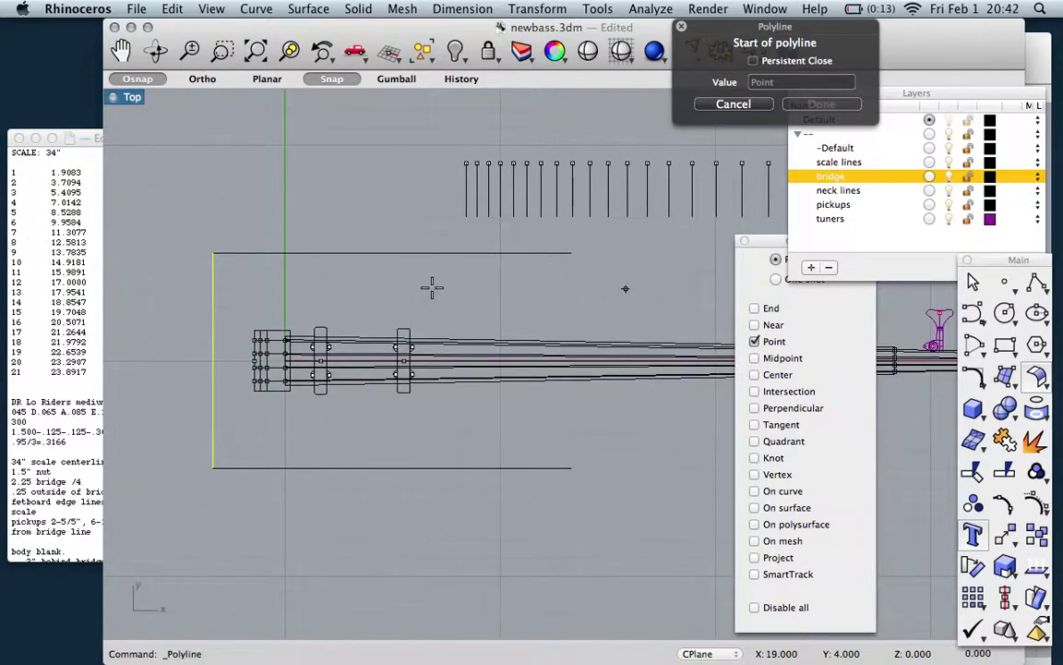
{"action": "key", "text": "Escape"}
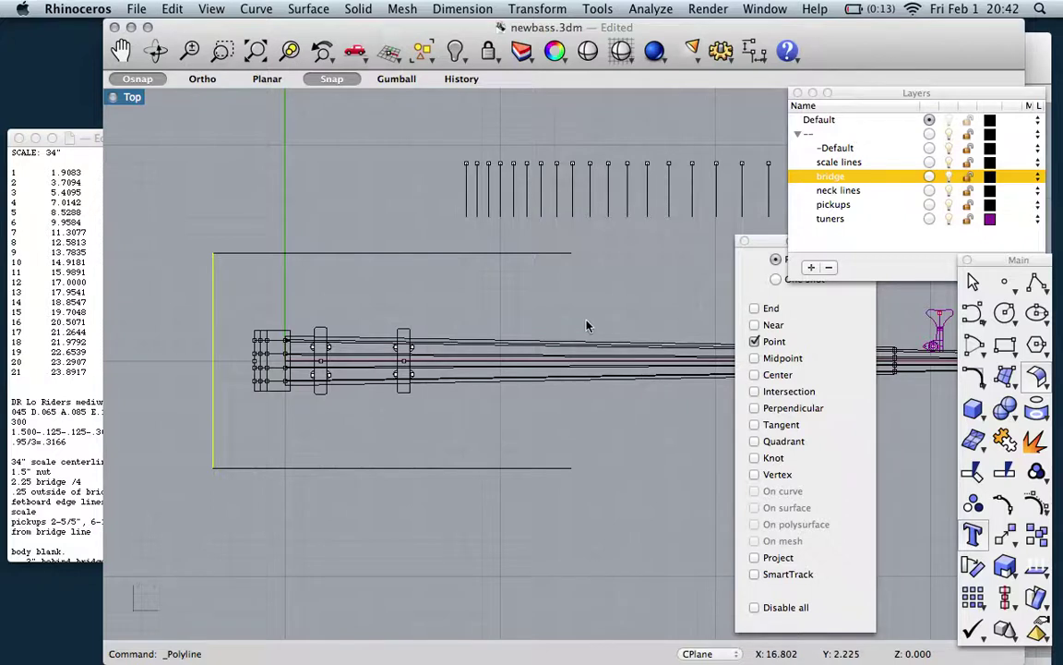
{"action": "scroll", "coordinate": [586, 325], "scroll_direction": "right", "scroll_amount": 10}
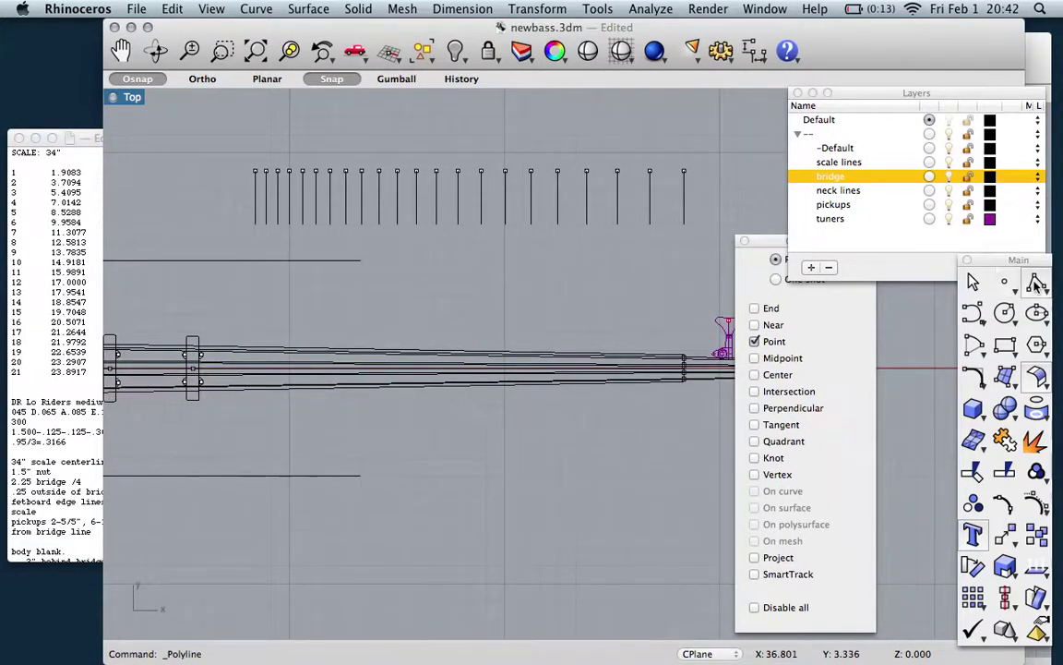
{"action": "key", "text": "Return"}
{"action": "left_click", "coordinate": [754, 341]}
{"action": "left_click", "coordinate": [682, 260]}
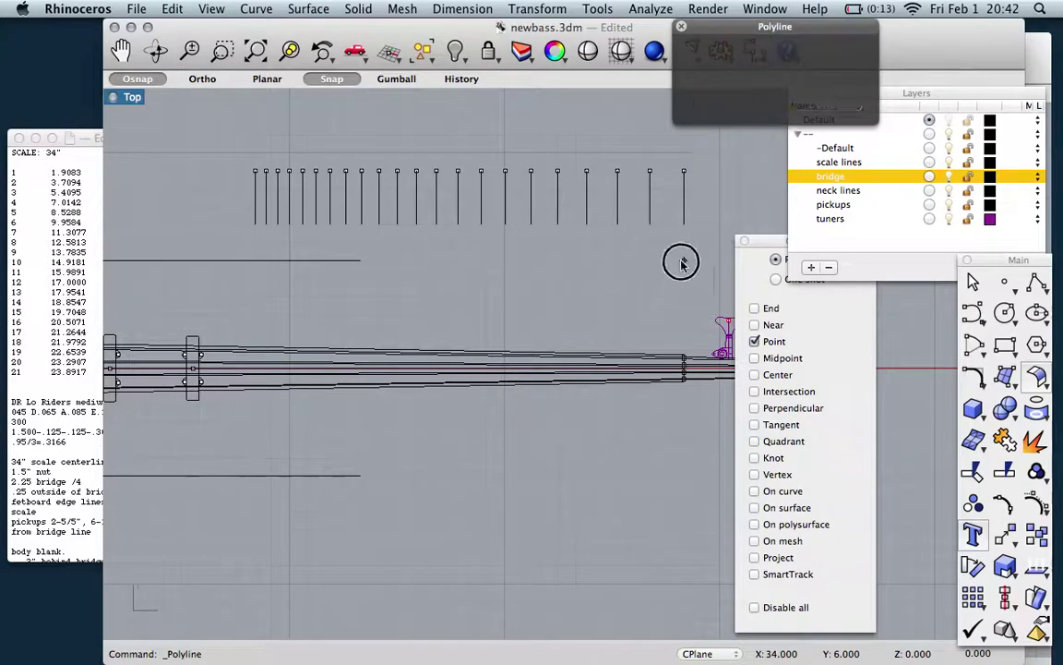
{"action": "left_click", "coordinate": [681, 423]}
{"action": "key", "text": "Return"}
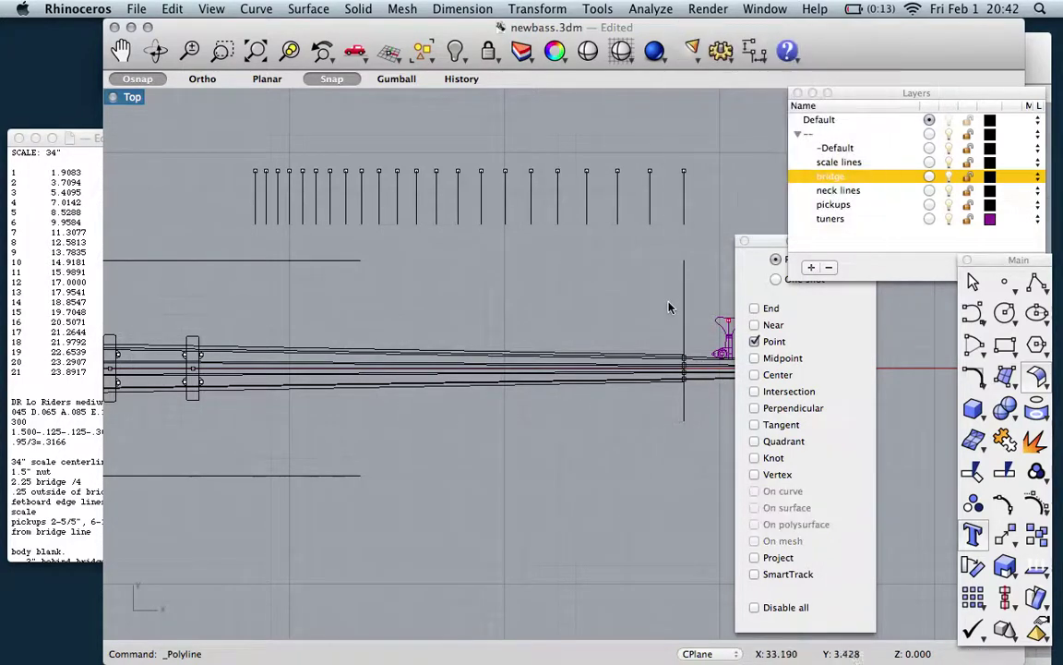
Move the vertical line by its top end to the 17-unit, 12th-fret position.
{"action": "left_click", "coordinate": [685, 286]}
{"action": "left_click", "coordinate": [544, 10]}
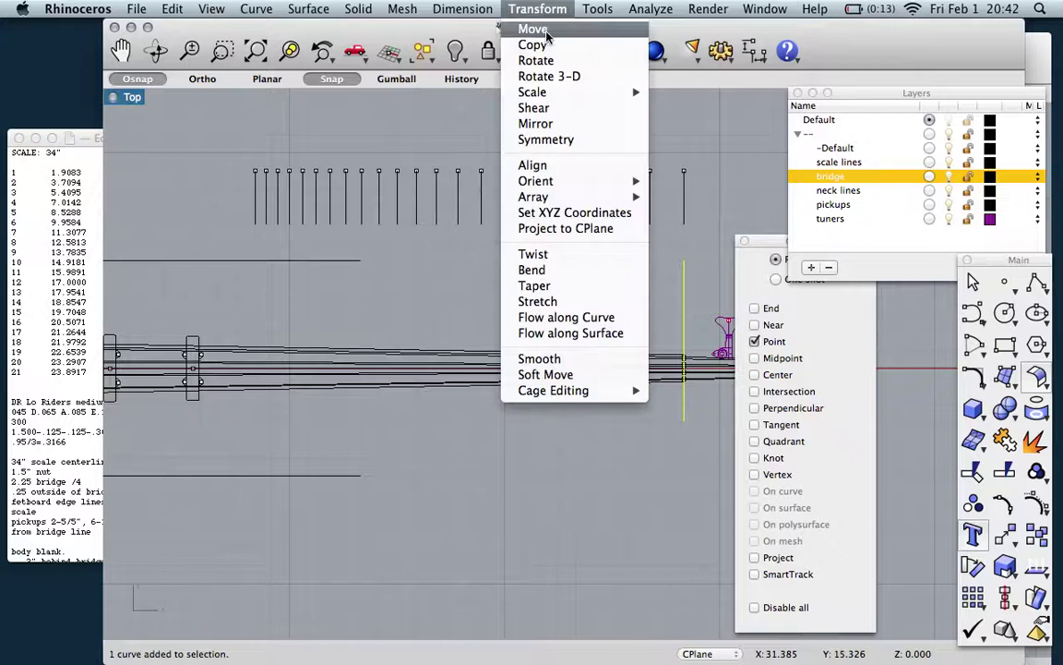
{"action": "left_click", "coordinate": [544, 31]}
{"action": "left_click", "coordinate": [683, 262]}
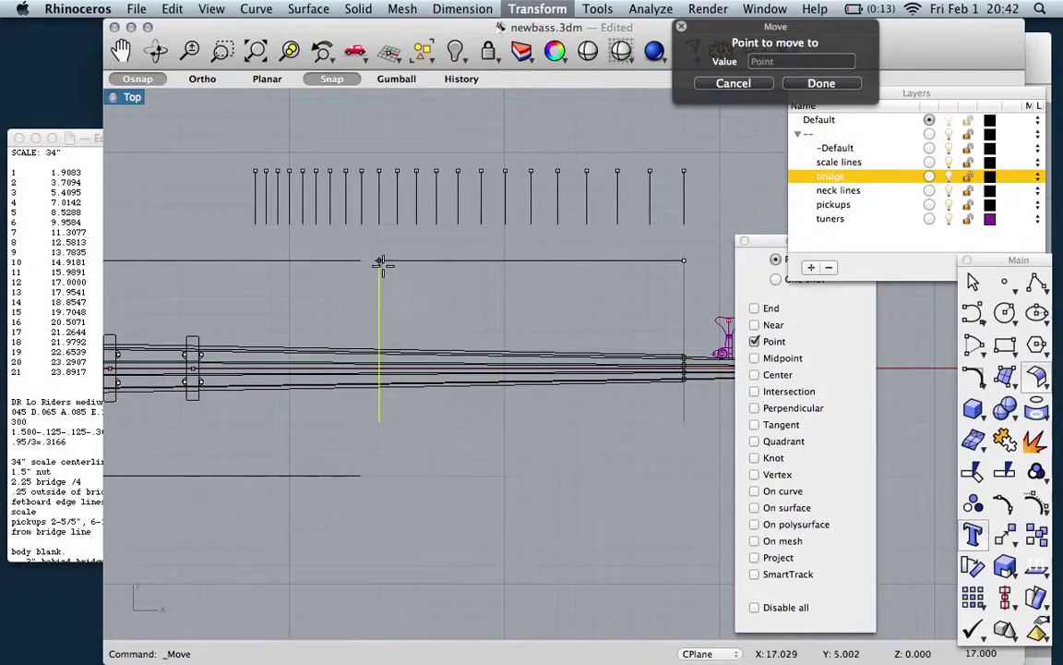
{"action": "left_click", "coordinate": [380, 265]}
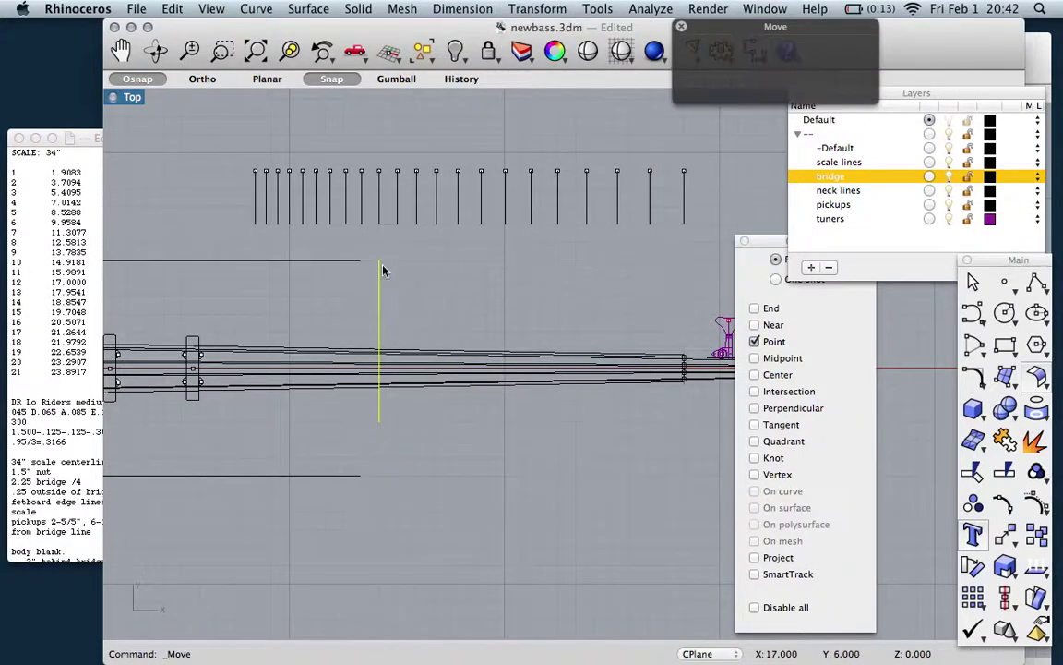
{"action": "scroll", "coordinate": [299, 284], "scroll_direction": "down", "scroll_amount": 2}
{"action": "left_click", "coordinate": [309, 269]}
Copy-paste the horn line beside the body and nudge the duplicate three steps toward the bridge.
{"action": "scroll", "coordinate": [309, 271], "scroll_direction": "up", "scroll_amount": 2}
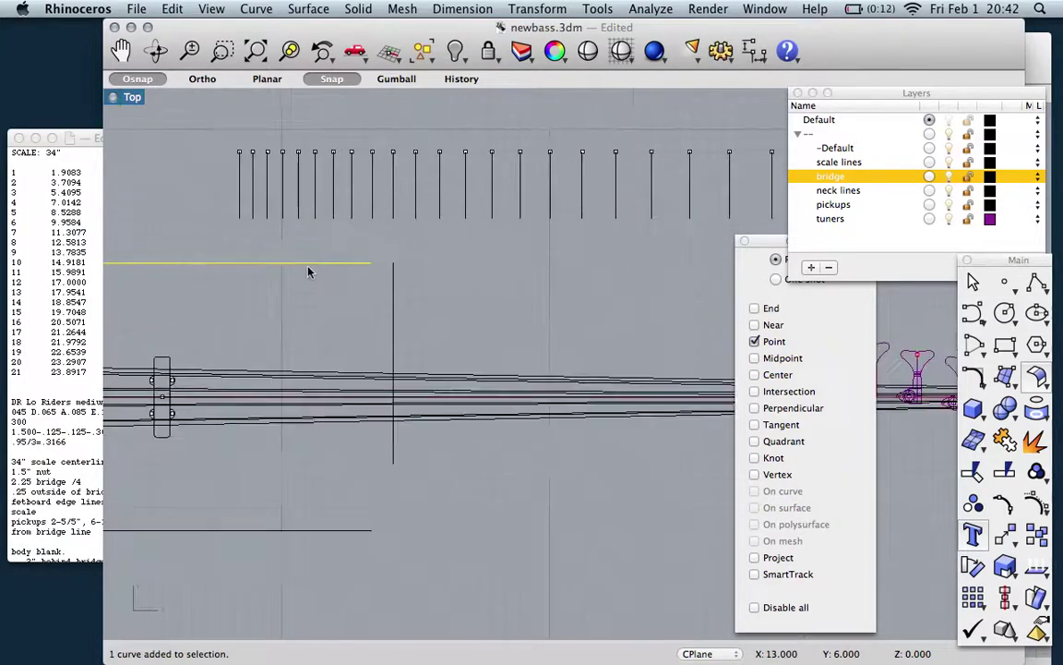
{"action": "left_click", "coordinate": [450, 297]}
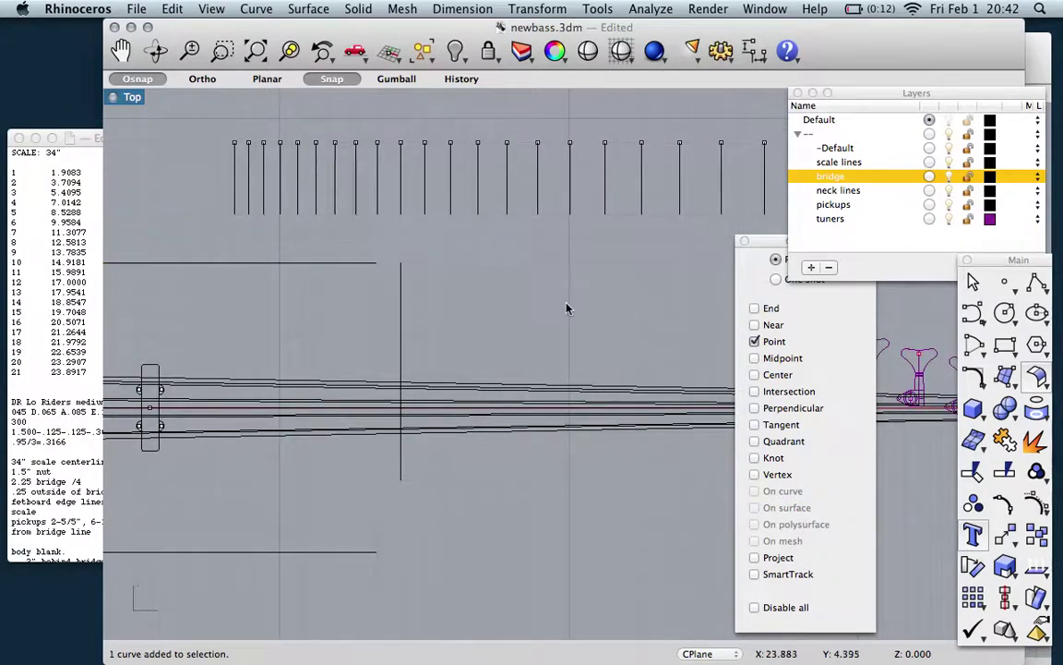
{"action": "scroll", "coordinate": [567, 306], "scroll_direction": "down", "scroll_amount": 4}
{"action": "scroll", "coordinate": [261, 445], "scroll_direction": "up", "scroll_amount": 2}
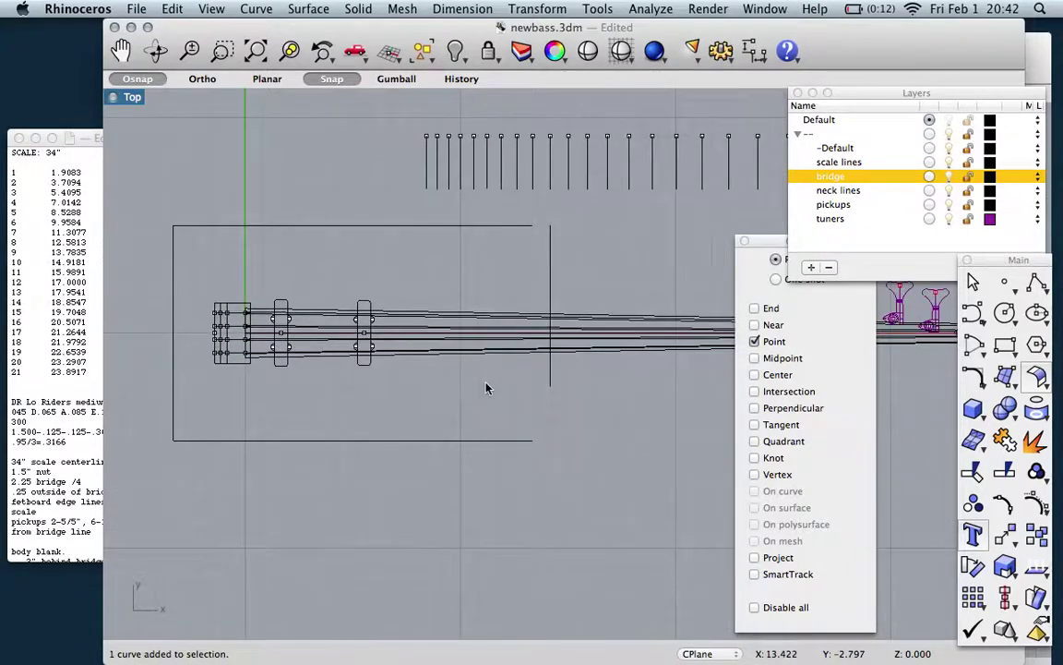
{"action": "left_click", "coordinate": [550, 295]}
{"action": "key", "text": "super+c"}
{"action": "key", "text": "super+v"}
{"action": "key", "text": "alt+Left"}
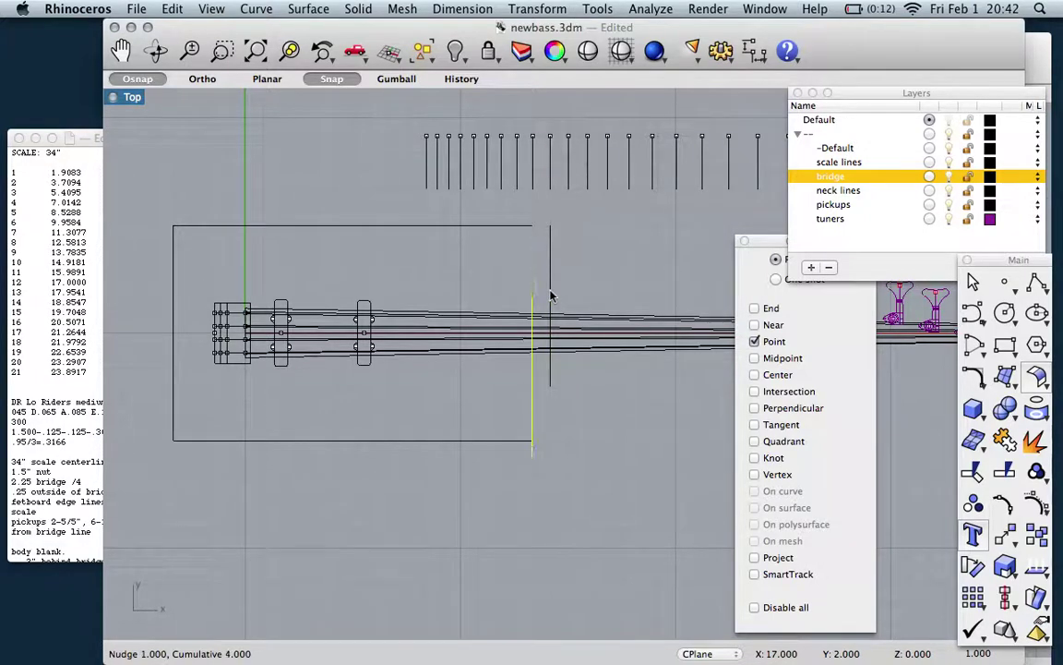
{"action": "key", "text": "alt+Left"}
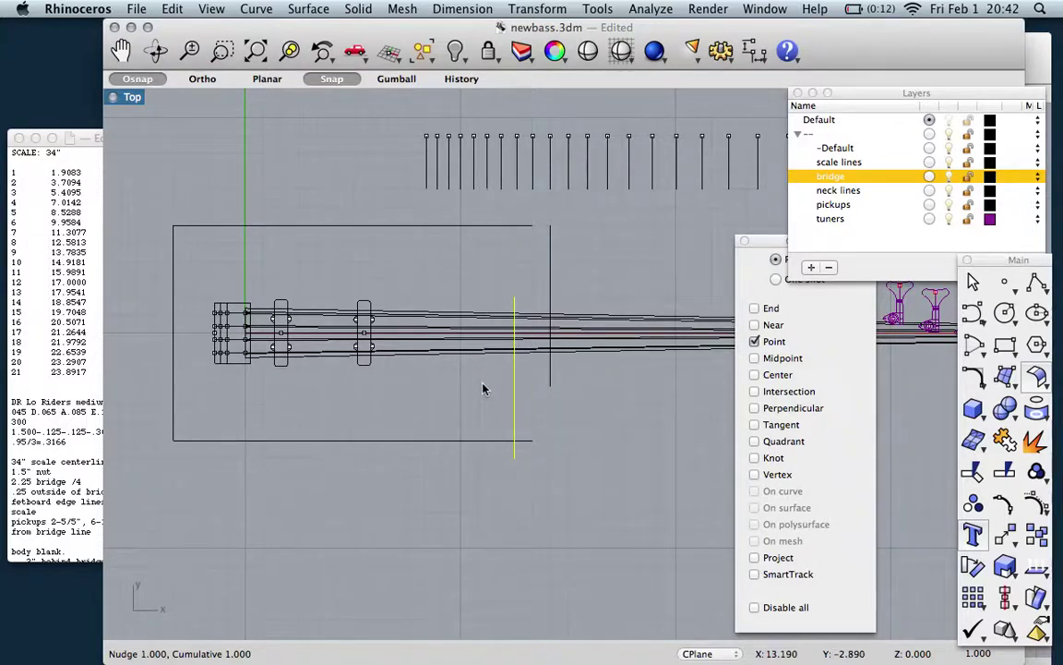
{"action": "key", "text": "alt+Left"}
{"action": "key", "text": "alt+Left"}
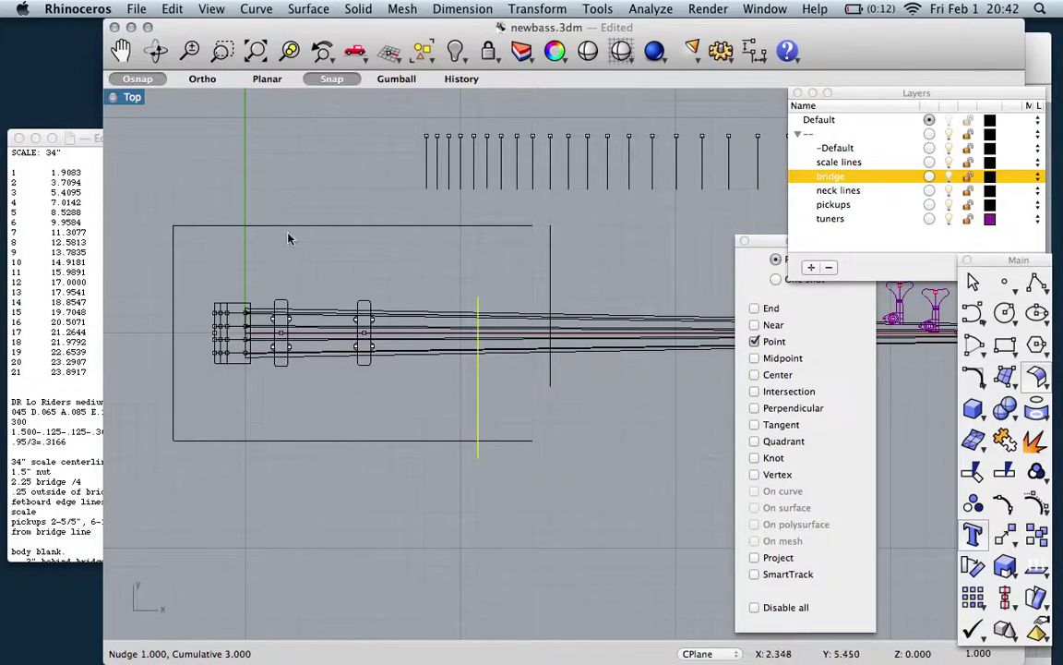
{"action": "right_click", "coordinate": [937, 255]}
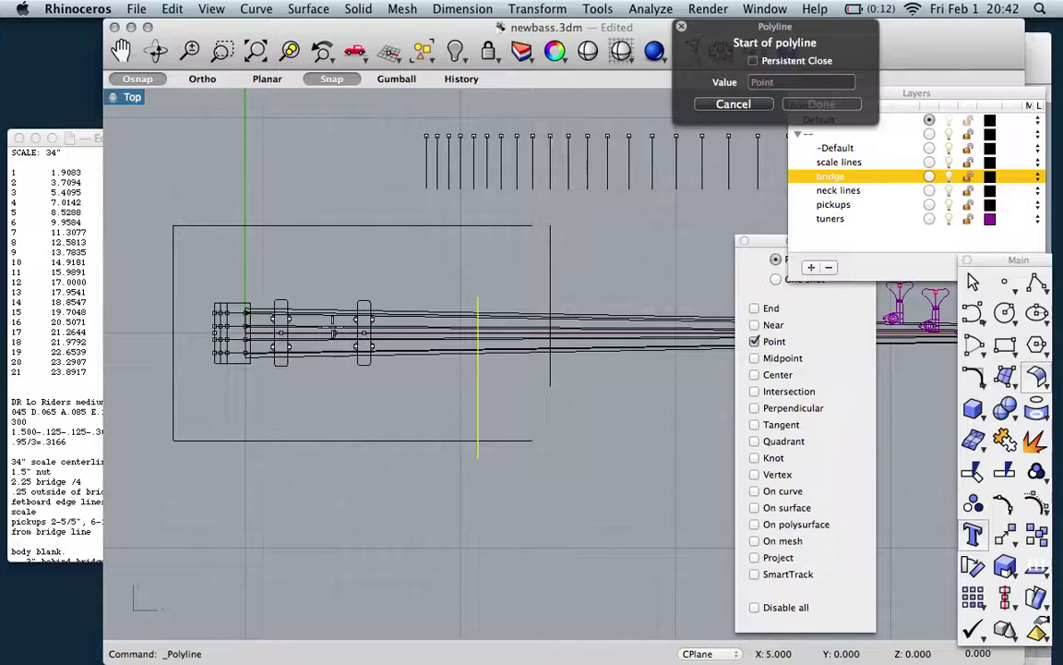
Draw two horizontal hip-width guidelines, one above and one below the strings.
{"action": "scroll", "coordinate": [332, 325], "scroll_direction": "up", "scroll_amount": 3}
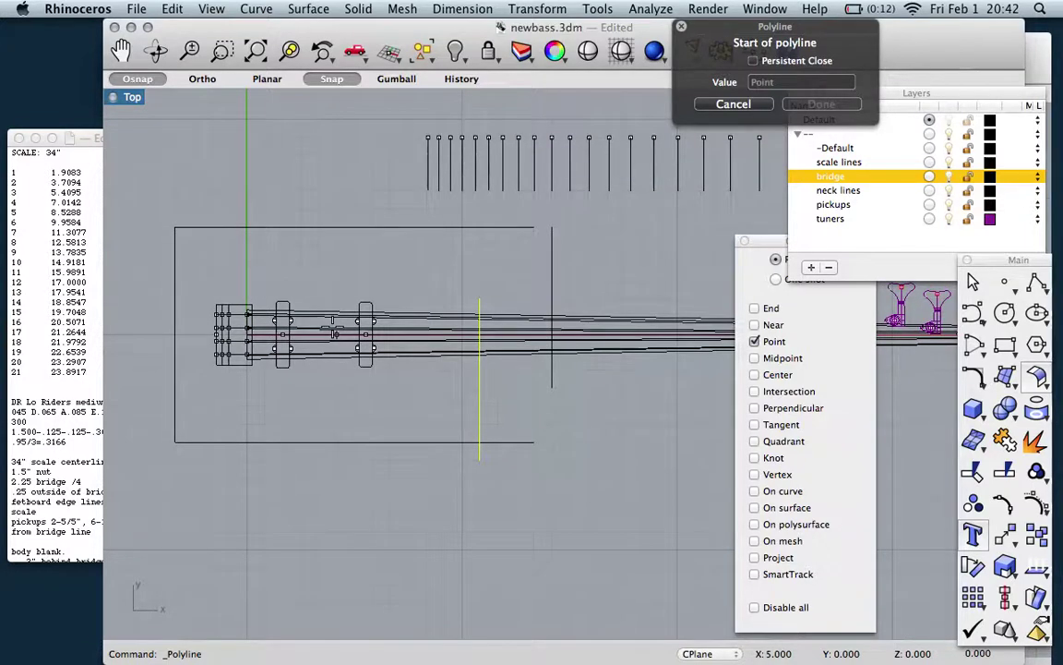
{"action": "scroll", "coordinate": [332, 320], "scroll_direction": "up", "scroll_amount": 2}
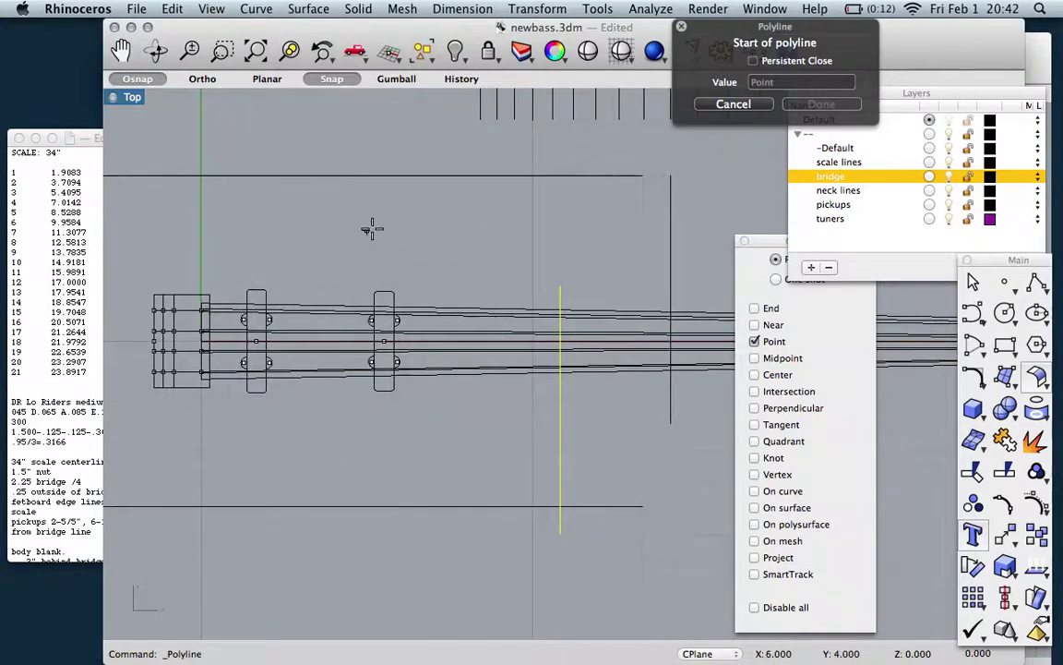
{"action": "left_click", "coordinate": [226, 227]}
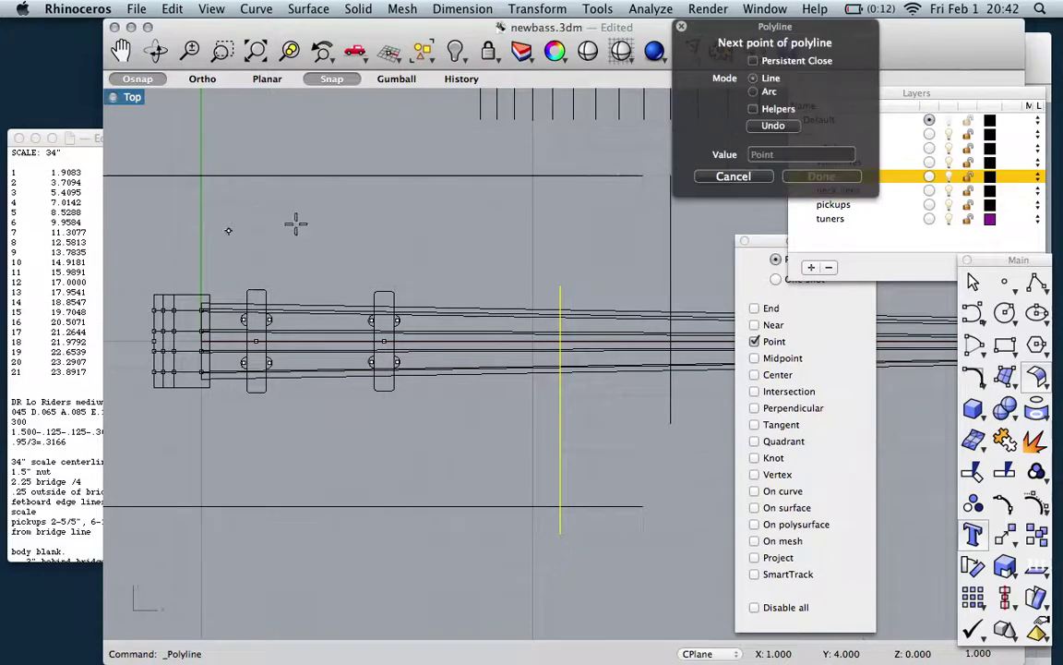
{"action": "left_click", "coordinate": [478, 229]}
{"action": "key", "text": "Return"}
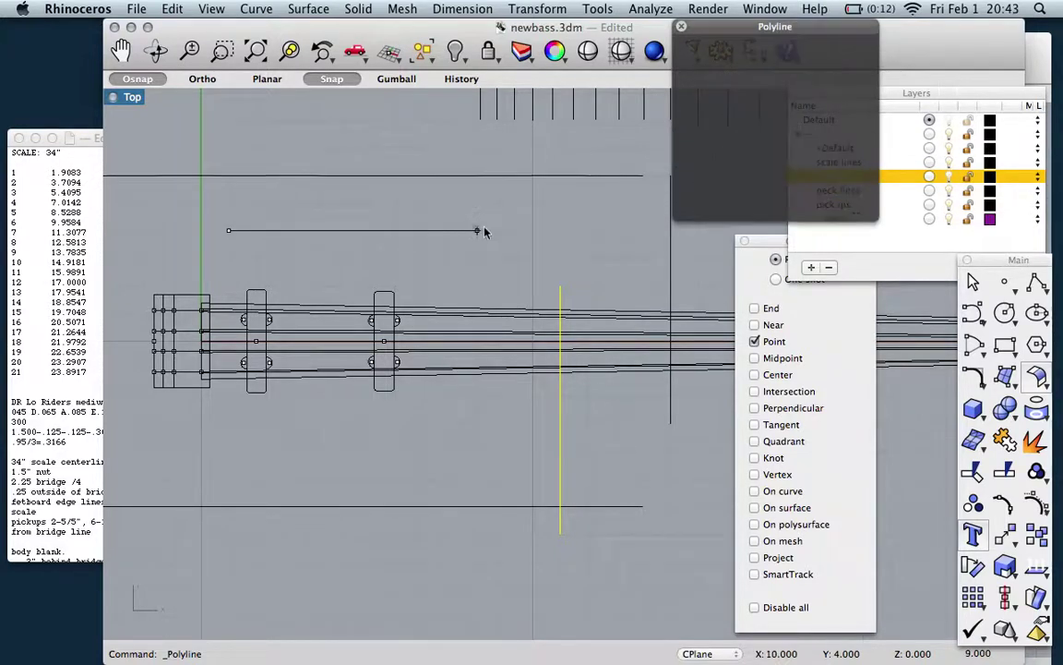
{"action": "key", "text": "Return"}
{"action": "left_click", "coordinate": [228, 424]}
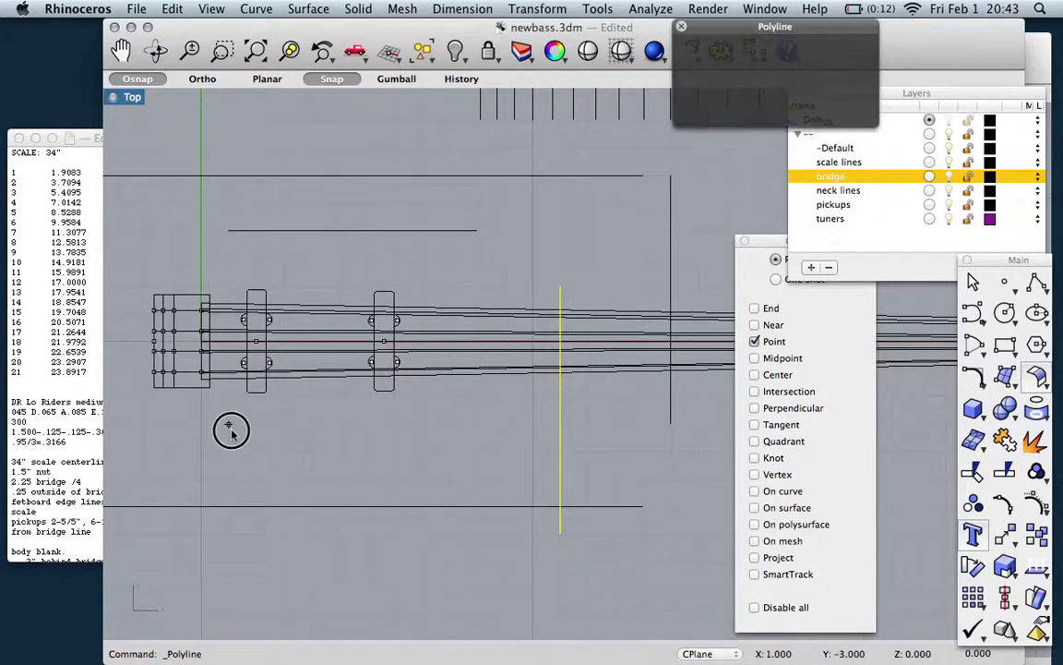
{"action": "left_click", "coordinate": [476, 425]}
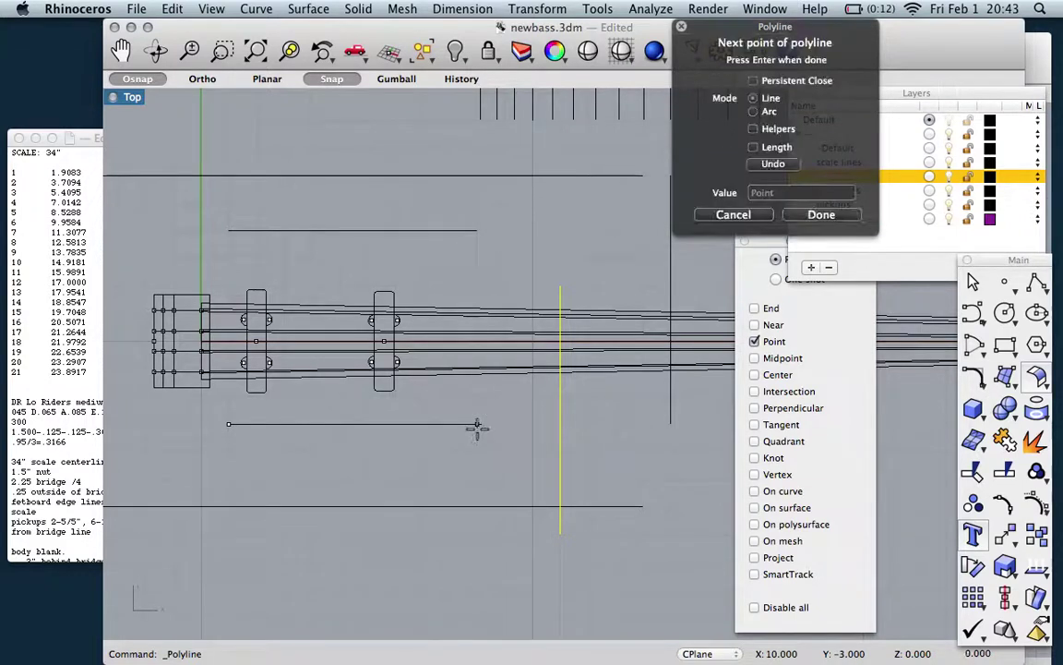
{"action": "key", "text": "Return"}
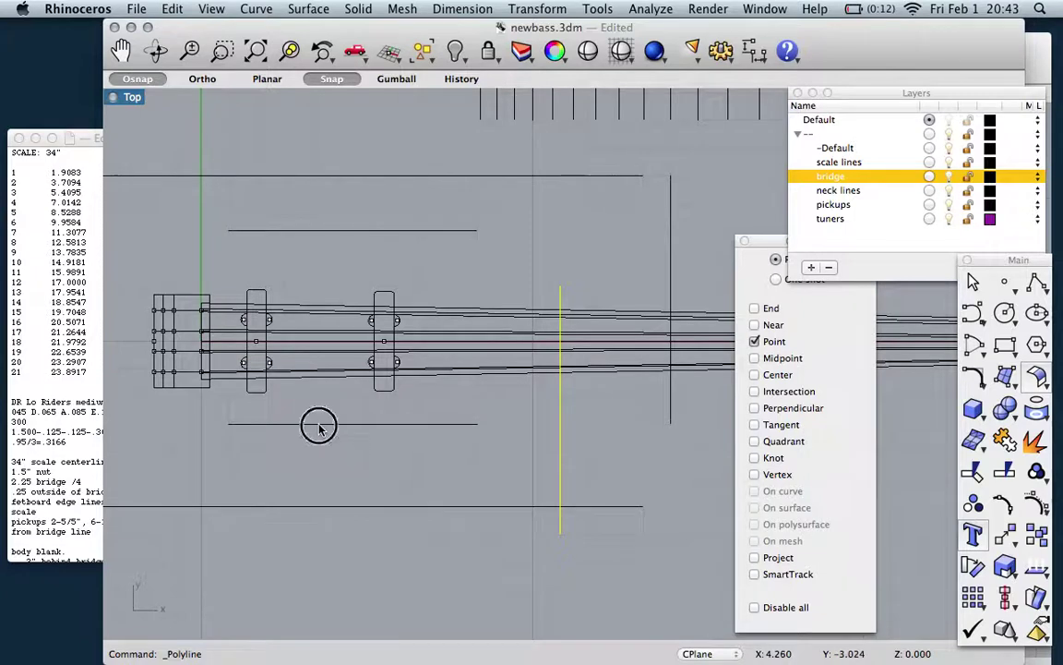
Nudge the lower guideline down and the upper guideline up slightly.
{"action": "left_click", "coordinate": [320, 426]}
{"action": "key", "text": "alt+Down"}
{"action": "key", "text": "alt+Down"}
{"action": "key", "text": "alt+Down"}
{"action": "key", "text": "alt+Down"}
{"action": "key", "text": "alt+Down"}
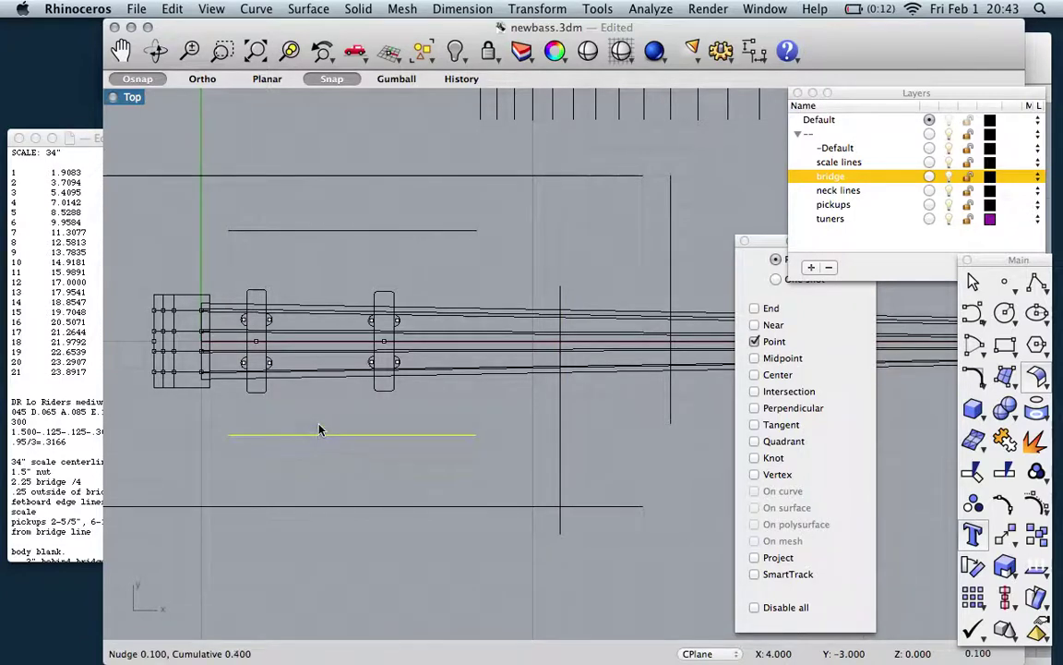
{"action": "left_click", "coordinate": [333, 230]}
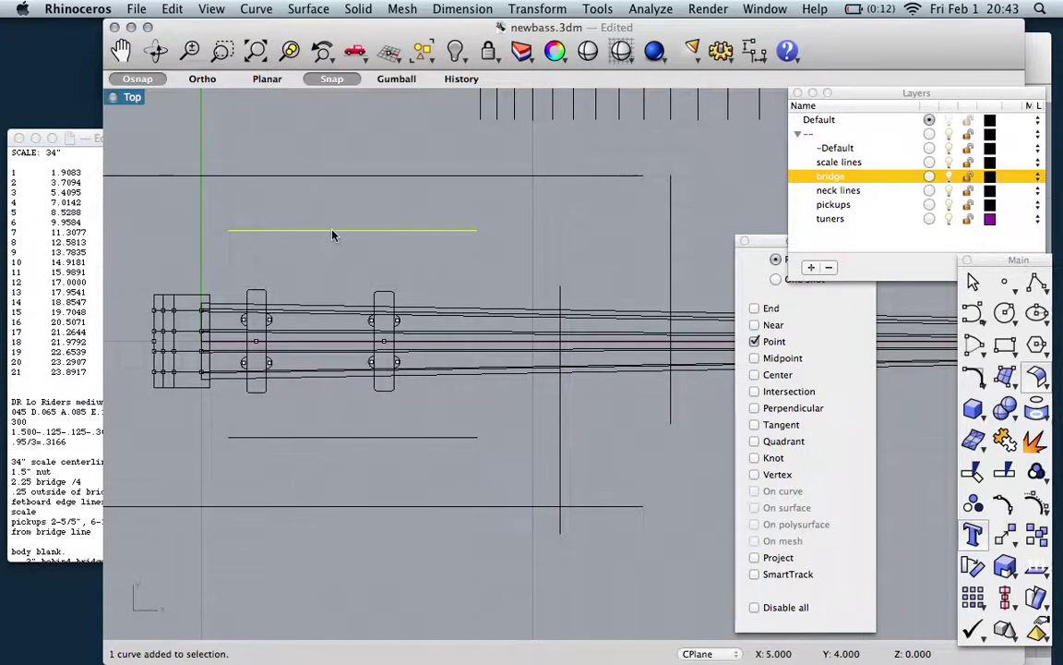
{"action": "key", "text": "alt+Up"}
{"action": "key", "text": "alt+Up"}
{"action": "key", "text": "alt+Up"}
{"action": "key", "text": "alt+Up"}
{"action": "key", "text": "alt+Up"}
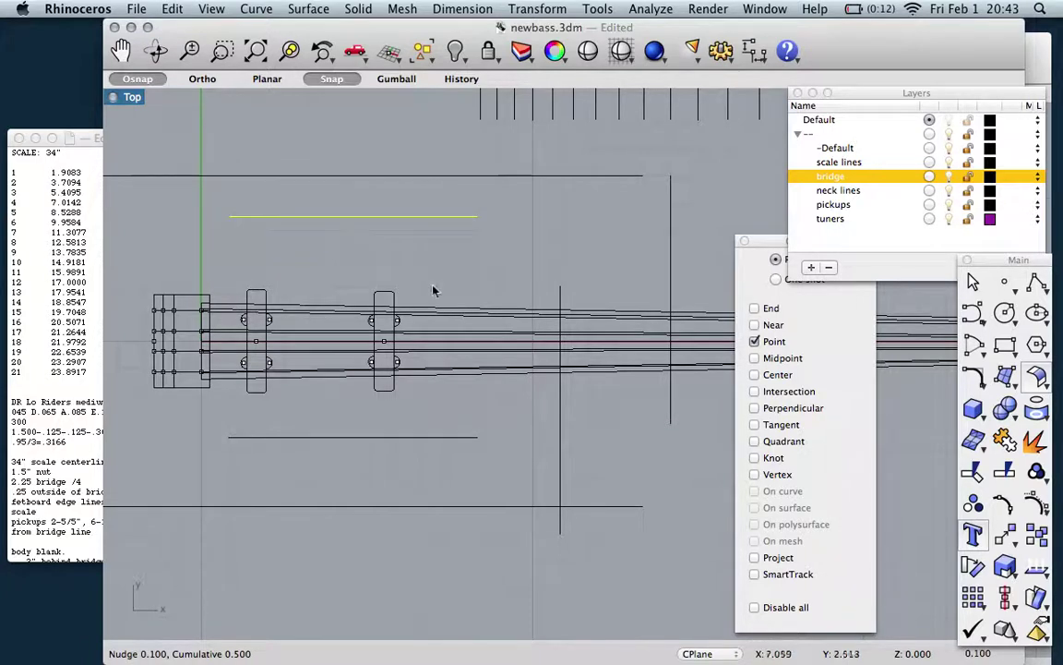
{"action": "scroll", "coordinate": [473, 281], "scroll_direction": "down", "scroll_amount": 6}
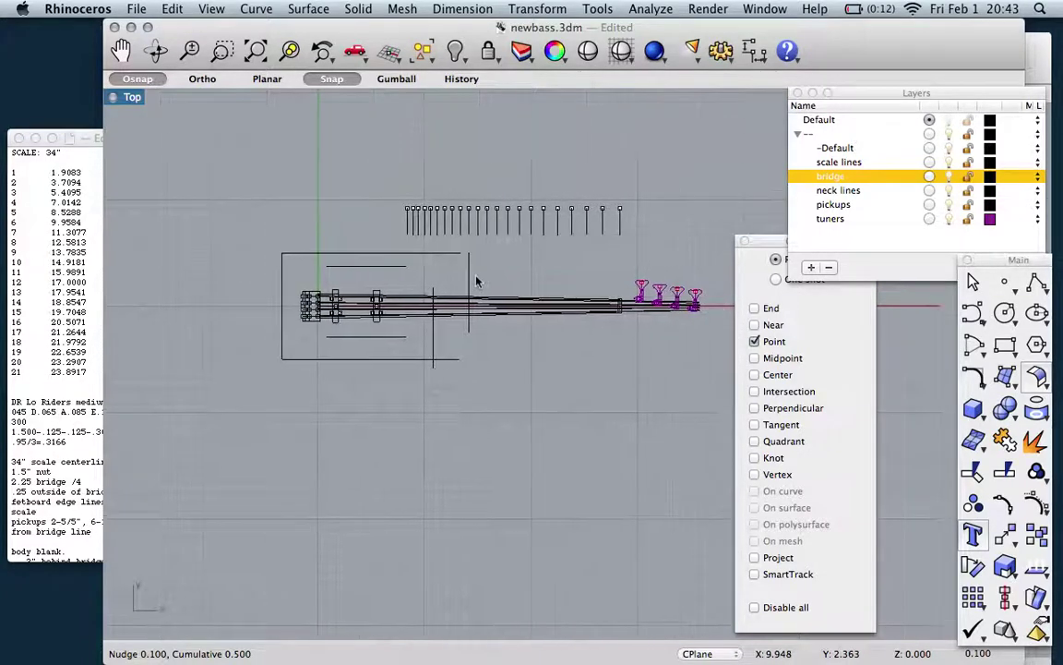
{"action": "scroll", "coordinate": [477, 282], "scroll_direction": "up", "scroll_amount": 2}
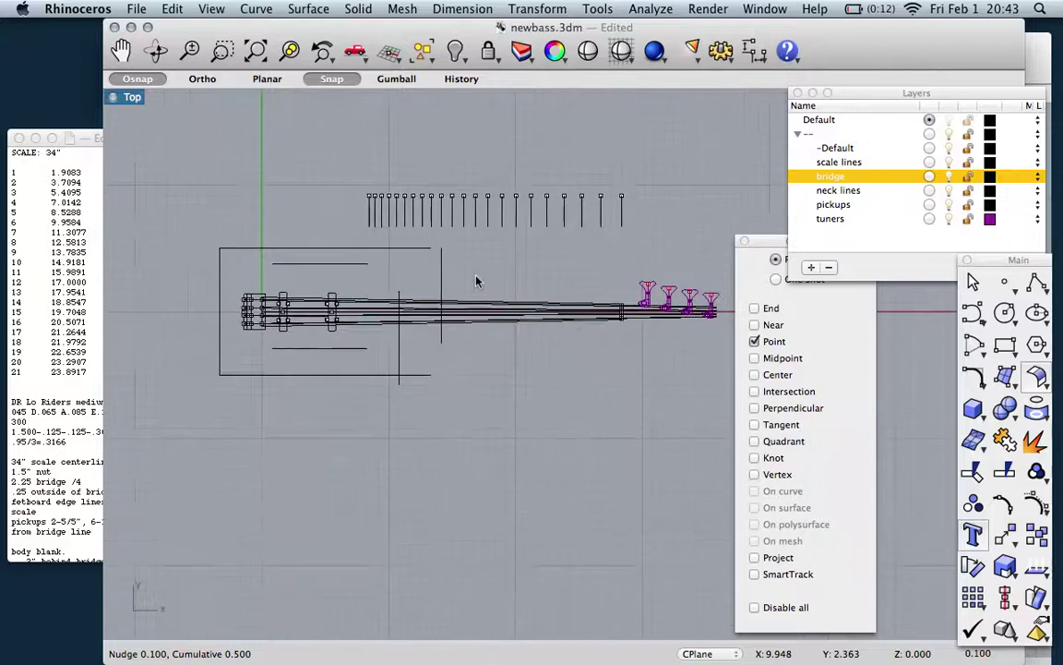
{"action": "scroll", "coordinate": [475, 281], "scroll_direction": "down", "scroll_amount": 1}
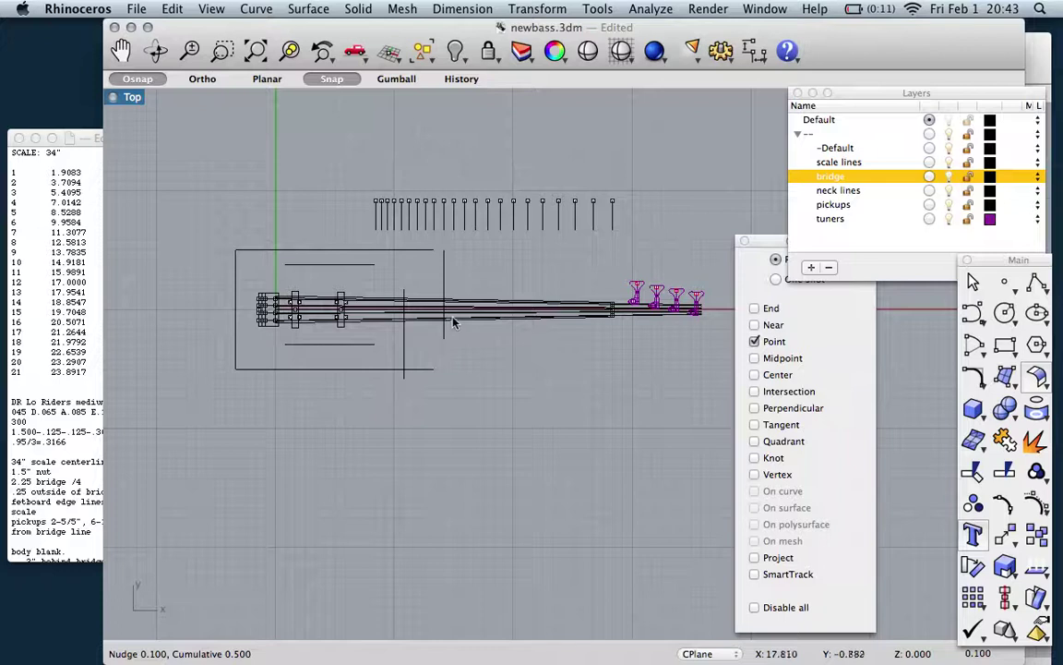
{"action": "right_click_drag", "start_coordinate": [459, 310], "coordinate": [429, 313]}
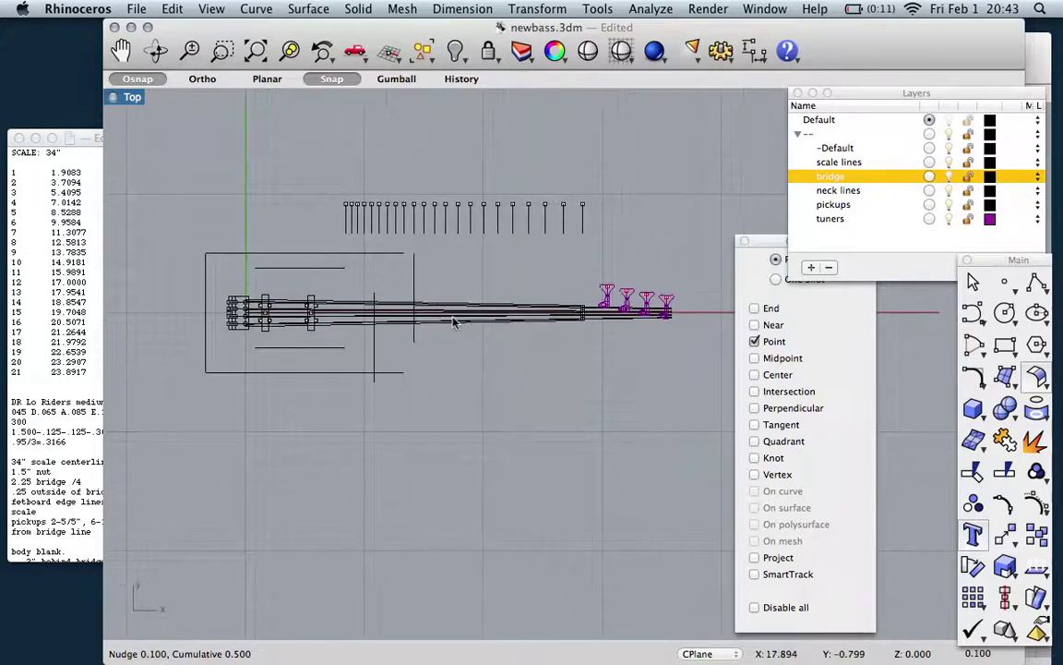